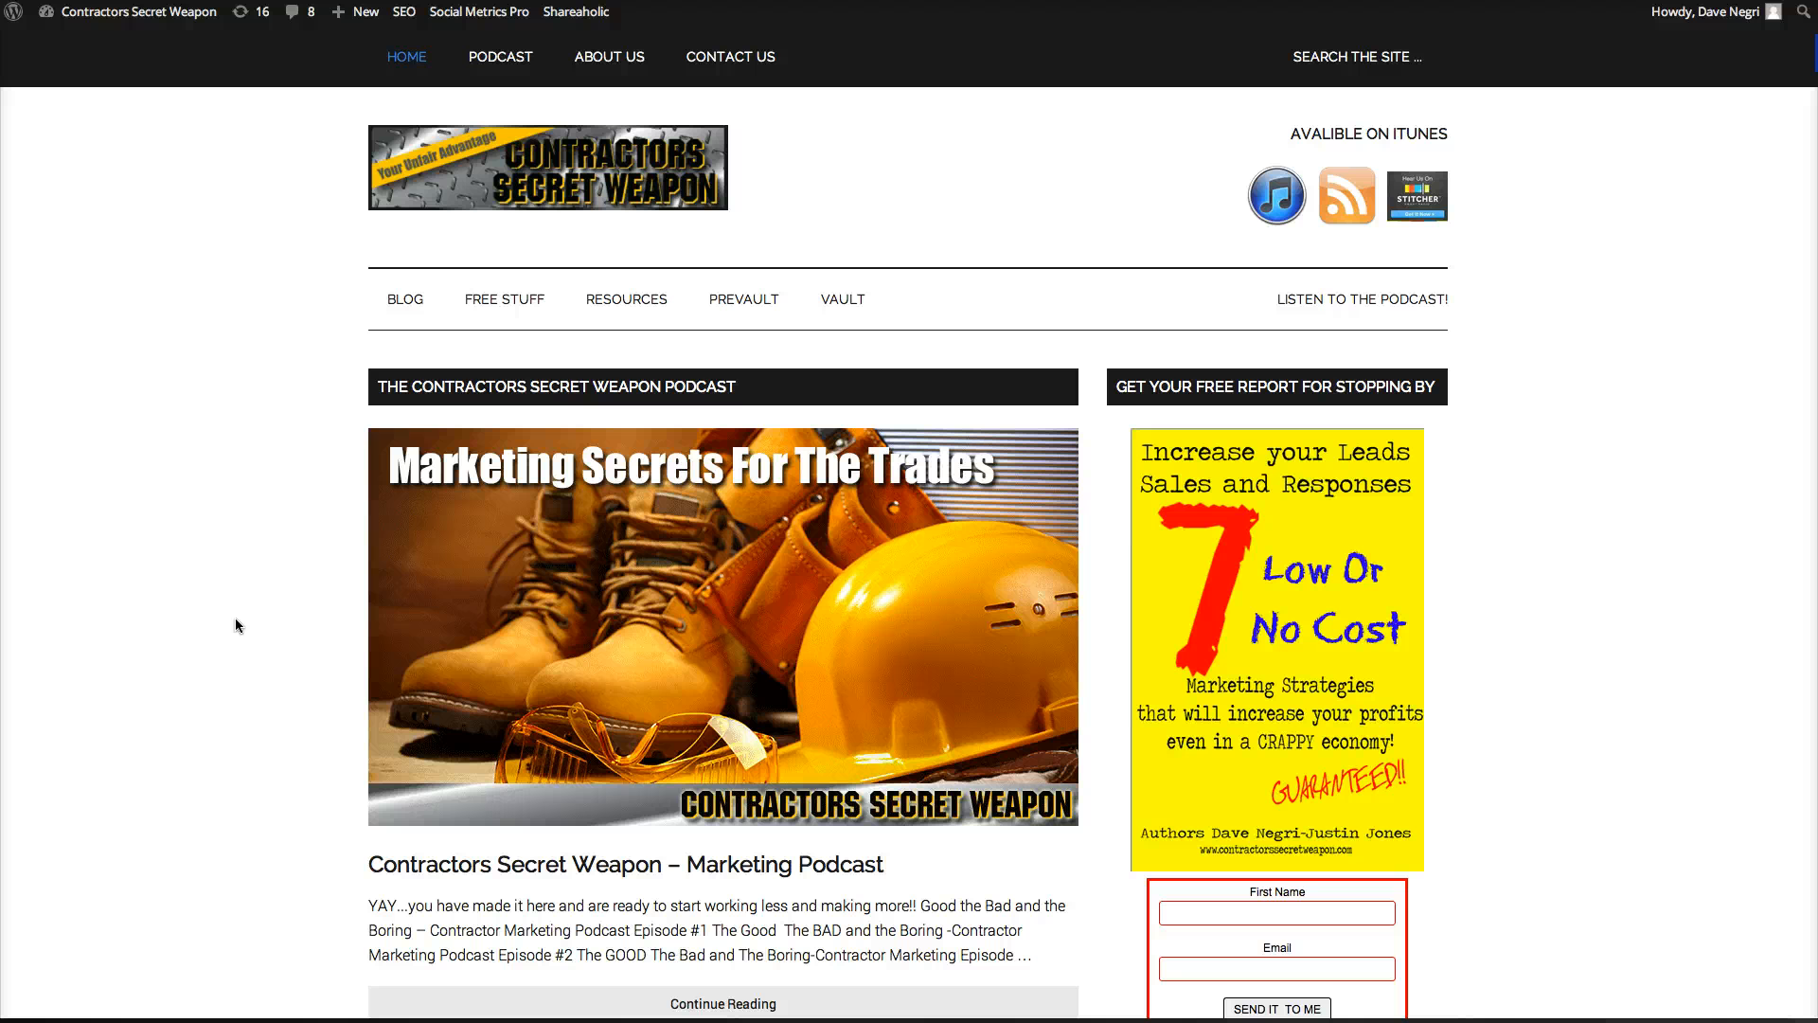
Switch to the Marketing Artfully website and look over its home page from the header to the footer
left_click(333, 527)
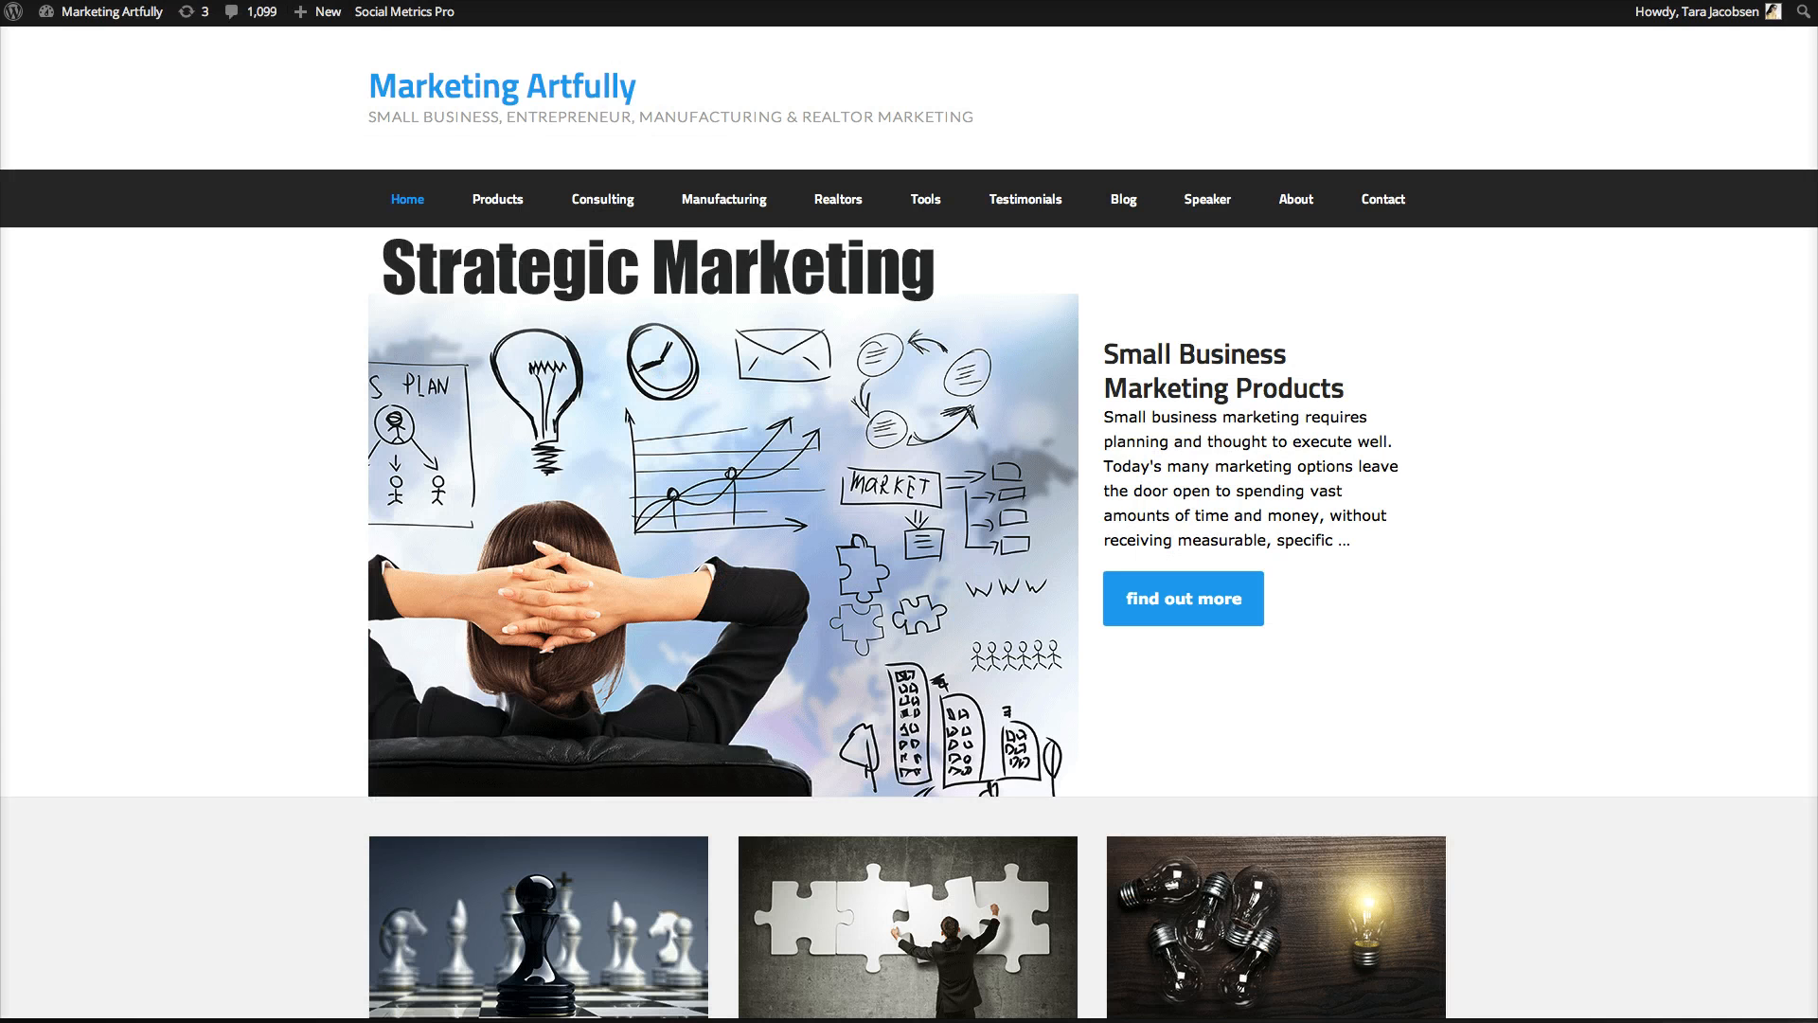
left_click(270, 148)
scroll(234, 349, "down", 2)
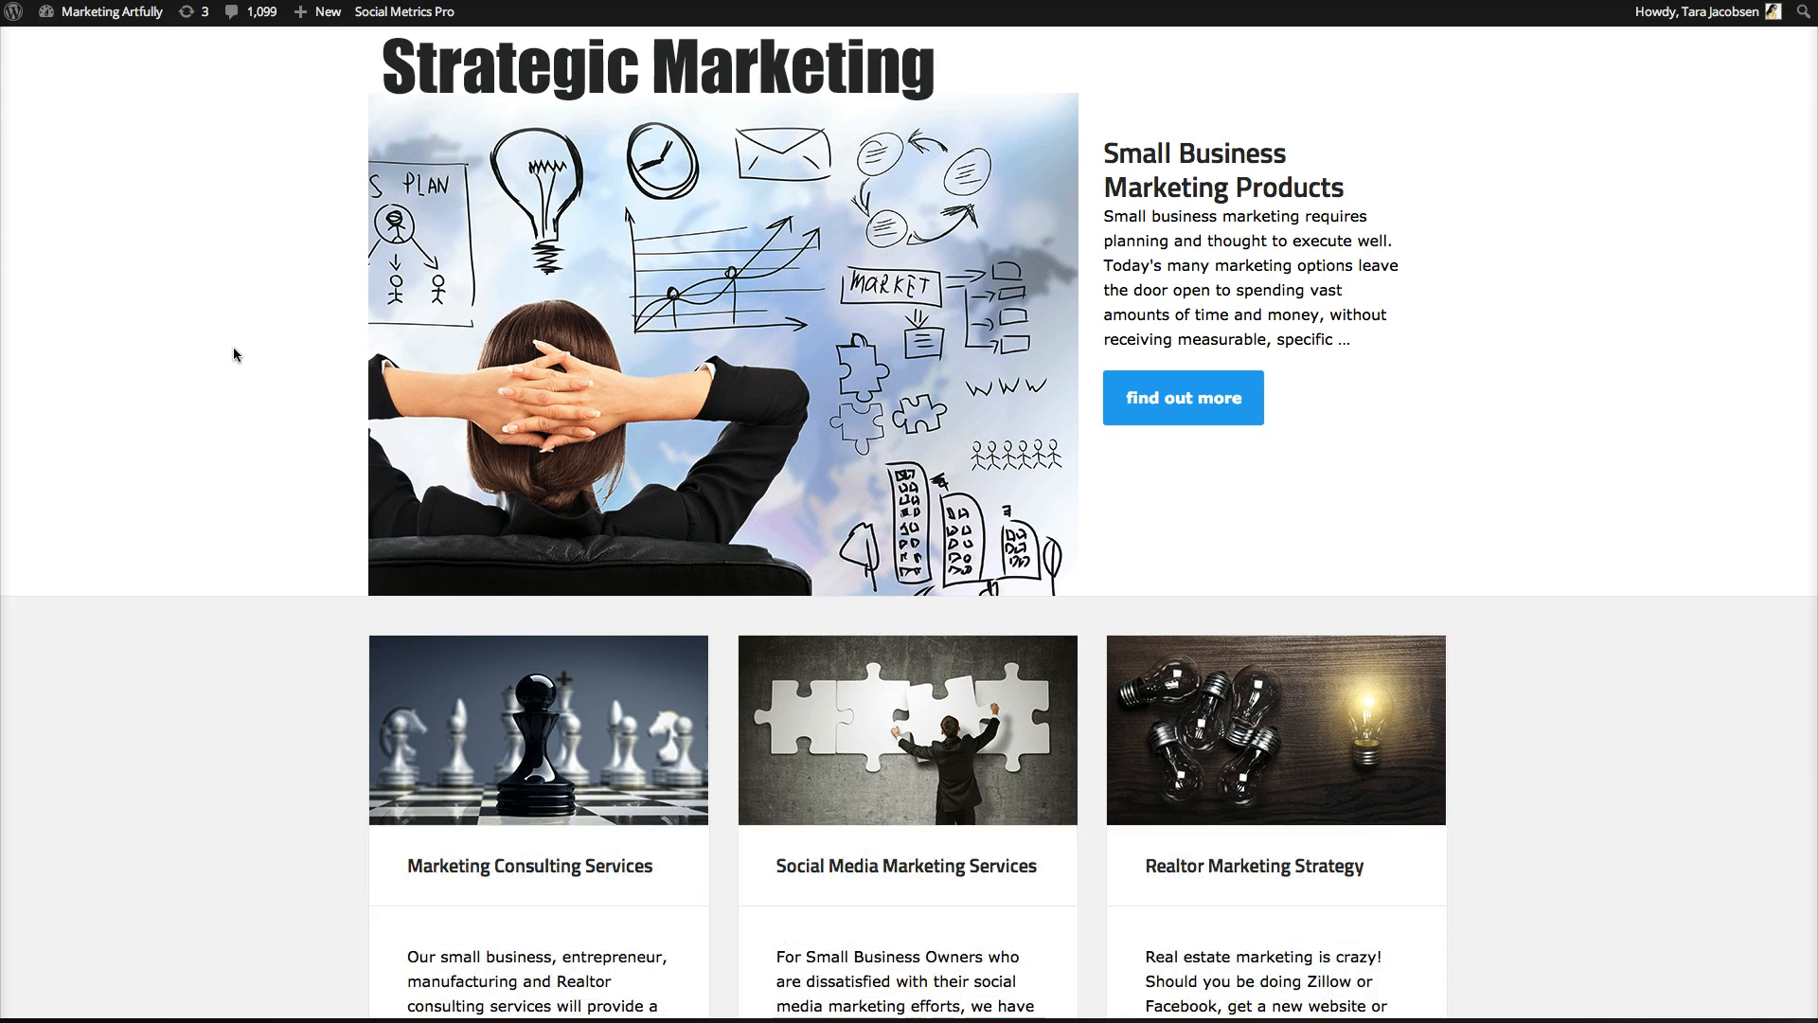
scroll(234, 348, "down", 7)
scroll(234, 354, "down", 1)
scroll(234, 354, "up", 10)
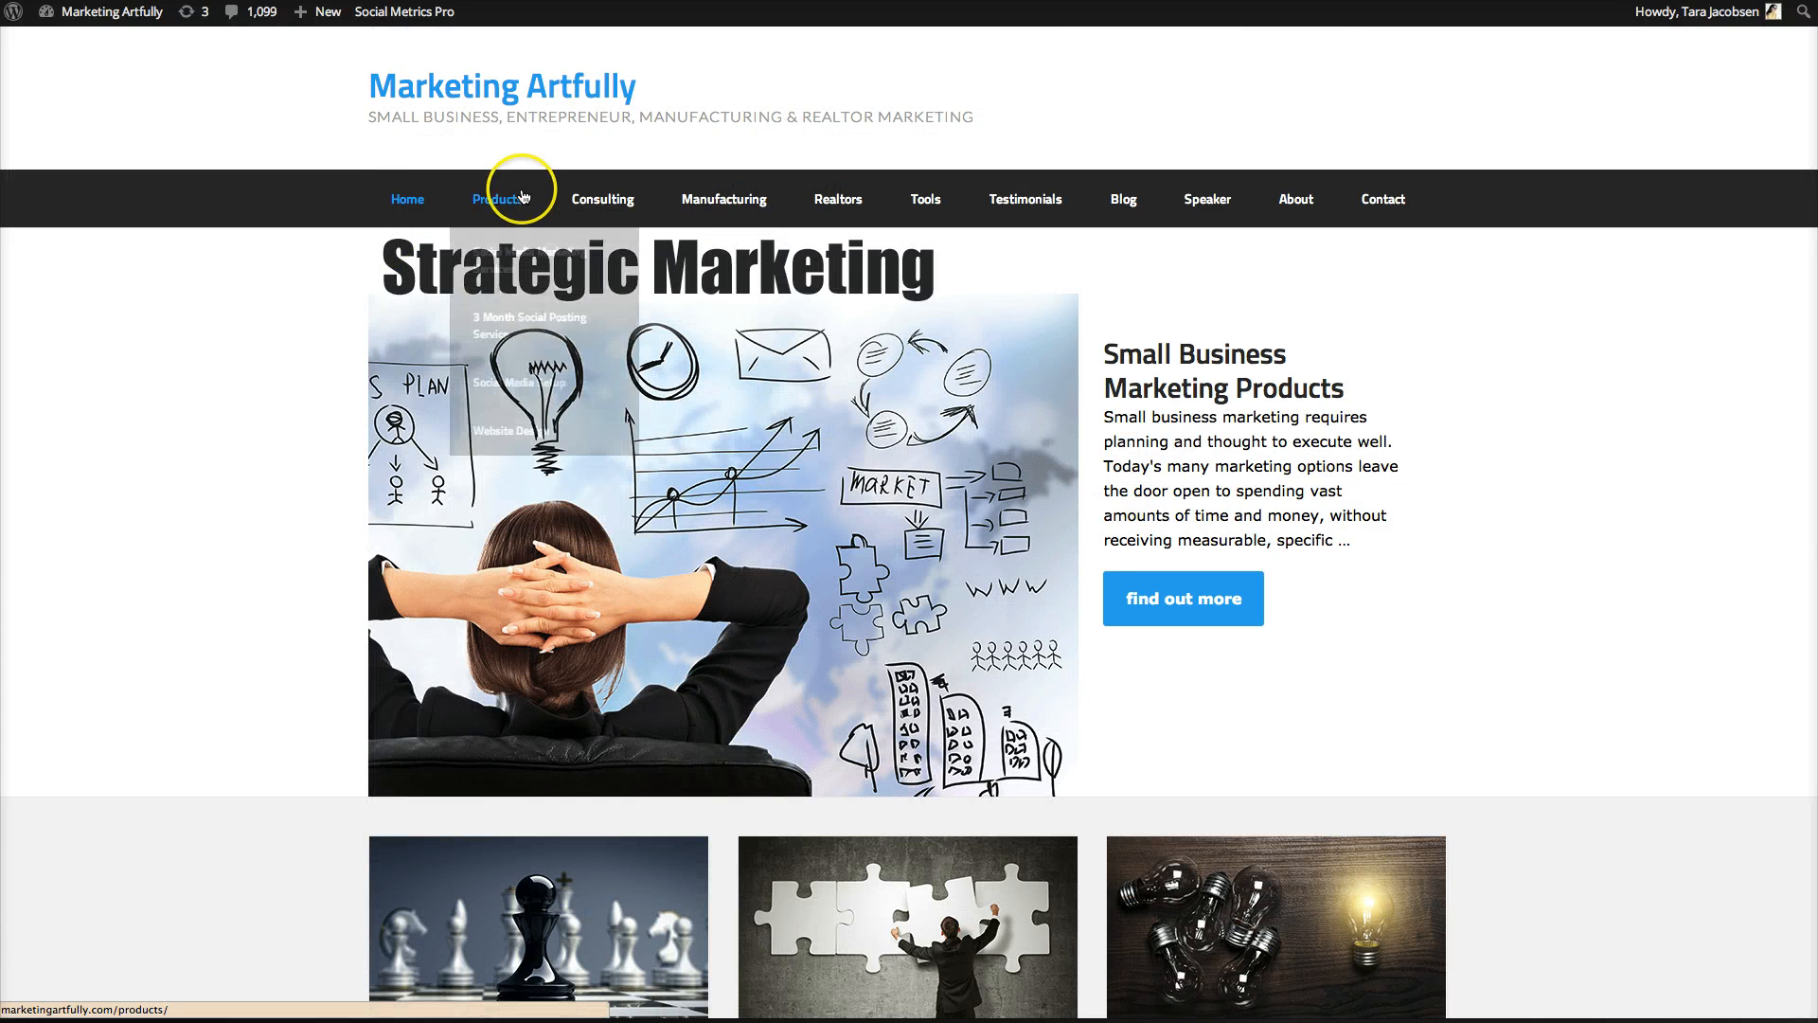
Examine the Marketing Artfully site's navigation menu, the Products submenu and the tagline under the site title
mouse_move(504, 203)
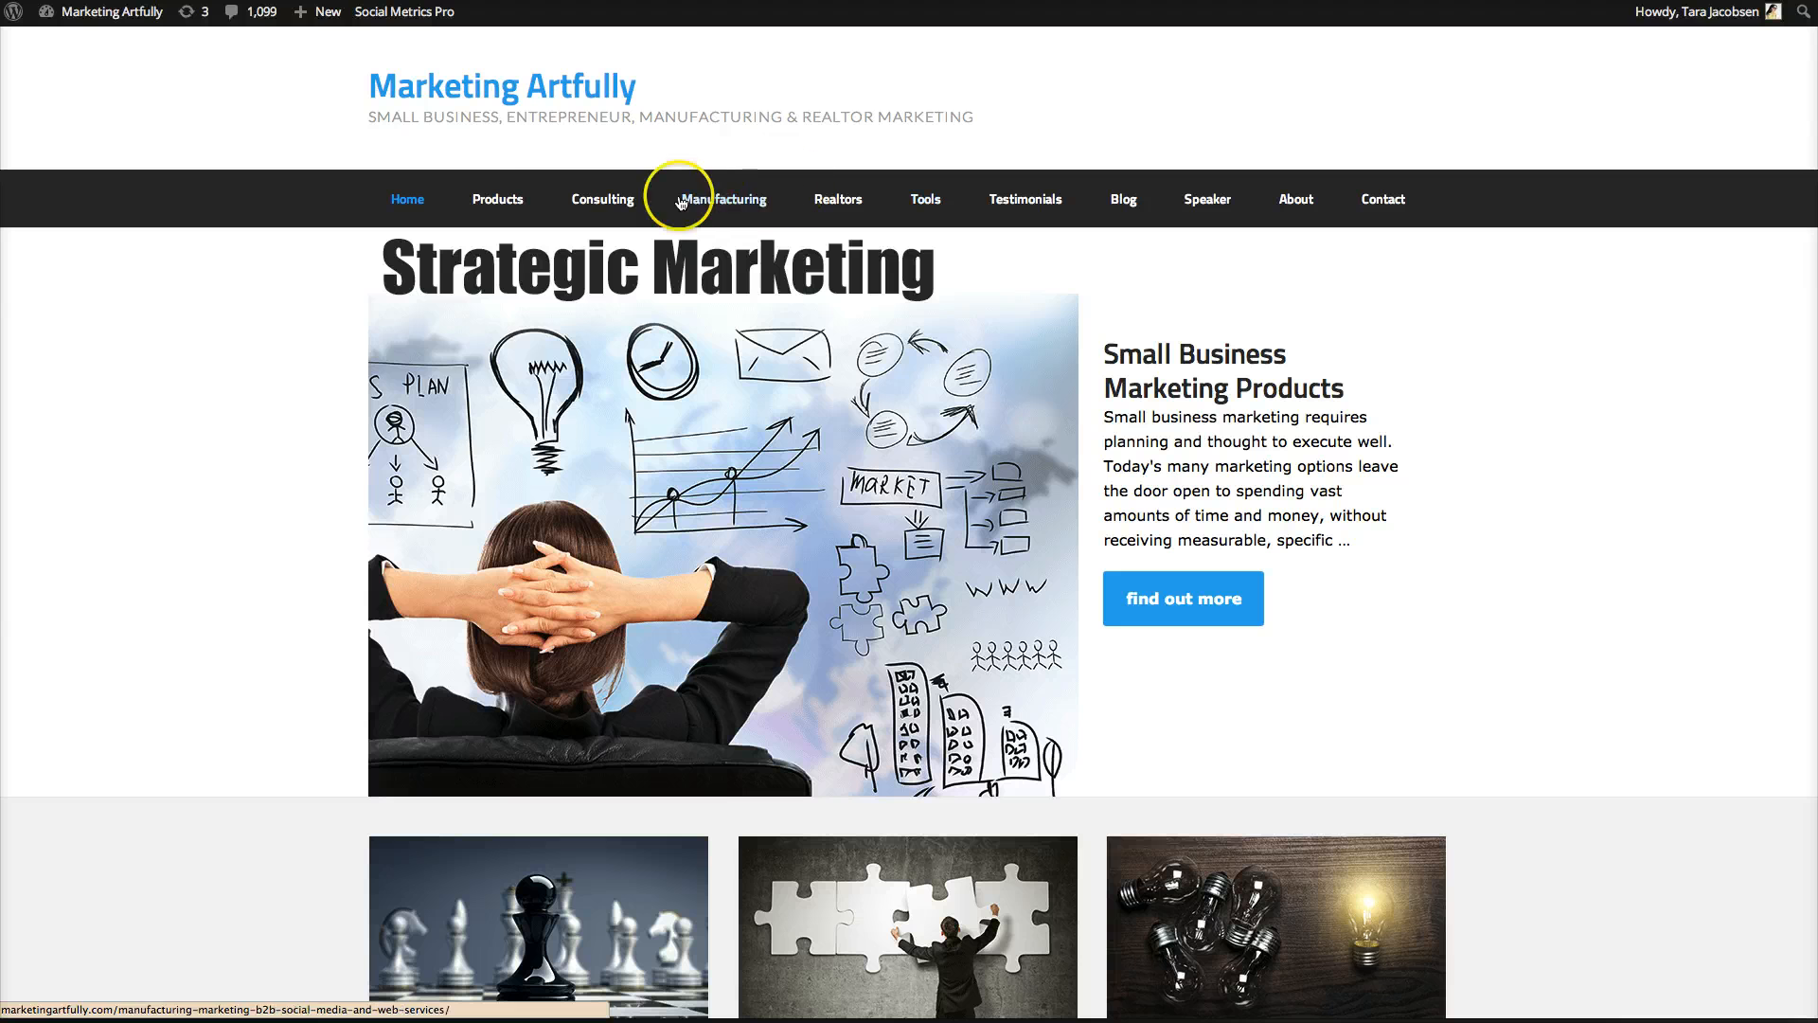
left_click_drag(369, 117, 537, 122)
left_click(638, 127)
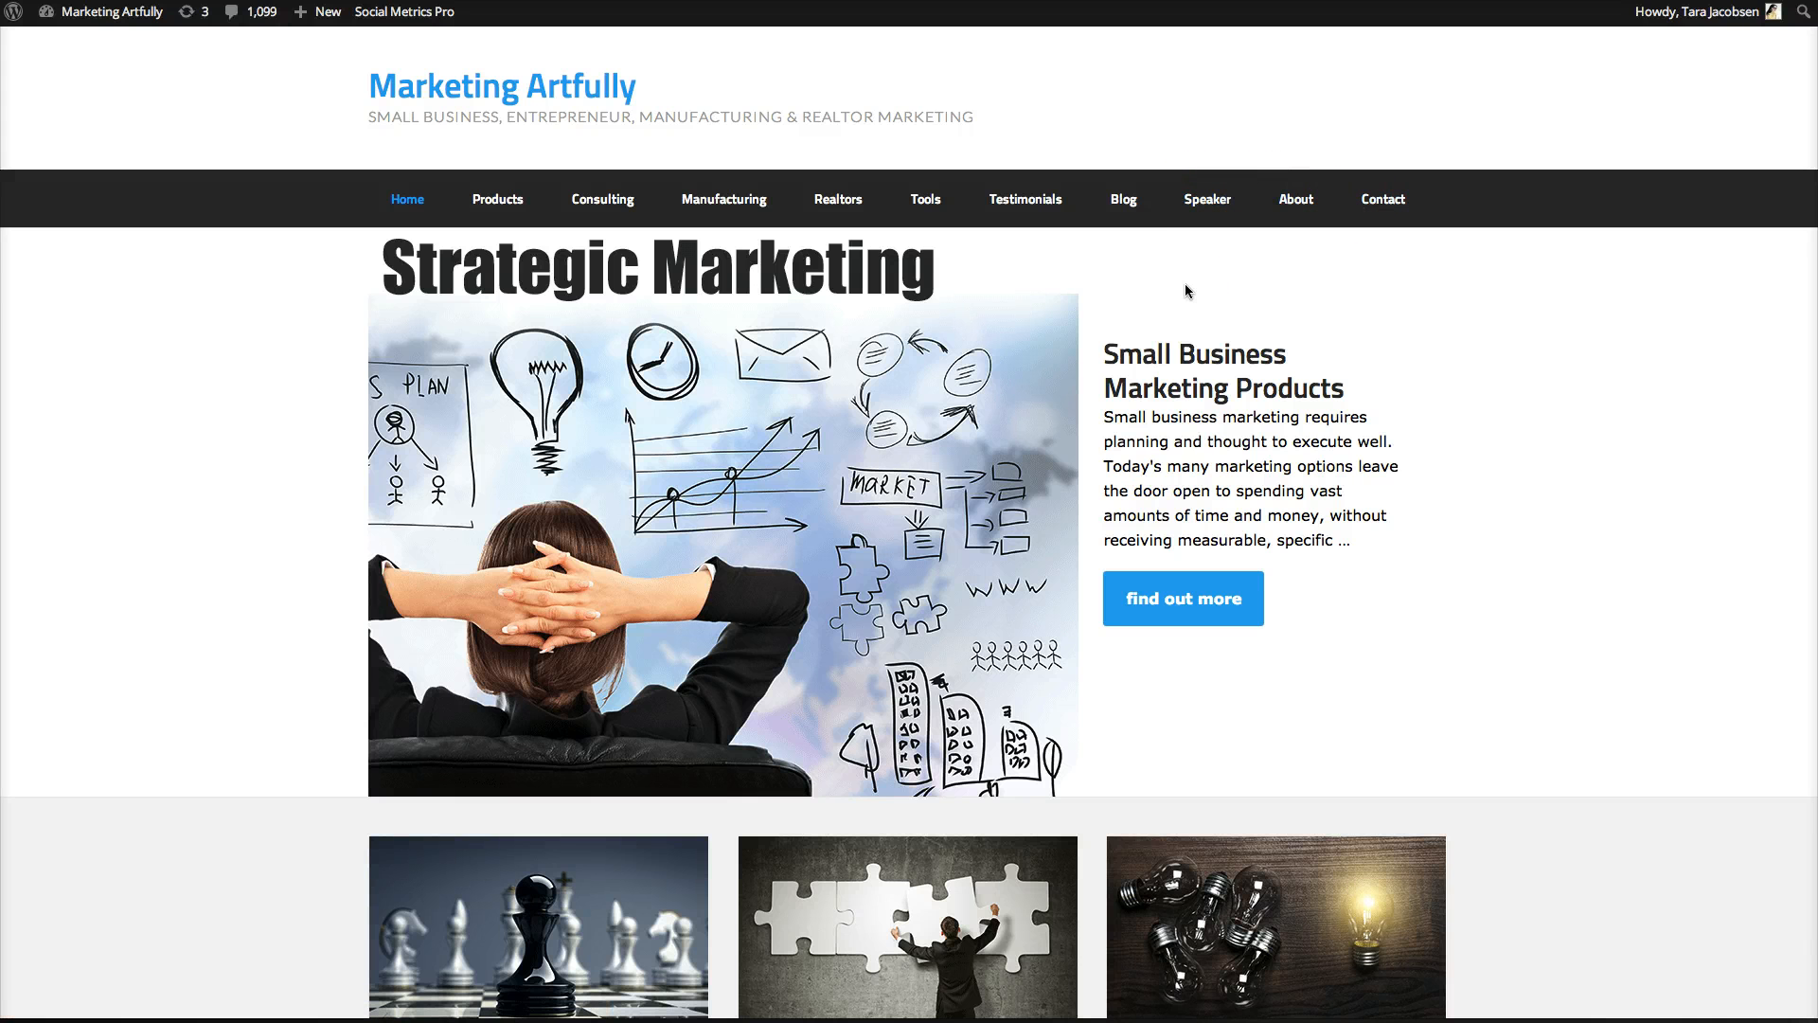
Examine the home page's three service boxes, the footer link columns and the navigation entries
scroll(1474, 388, "down", 8)
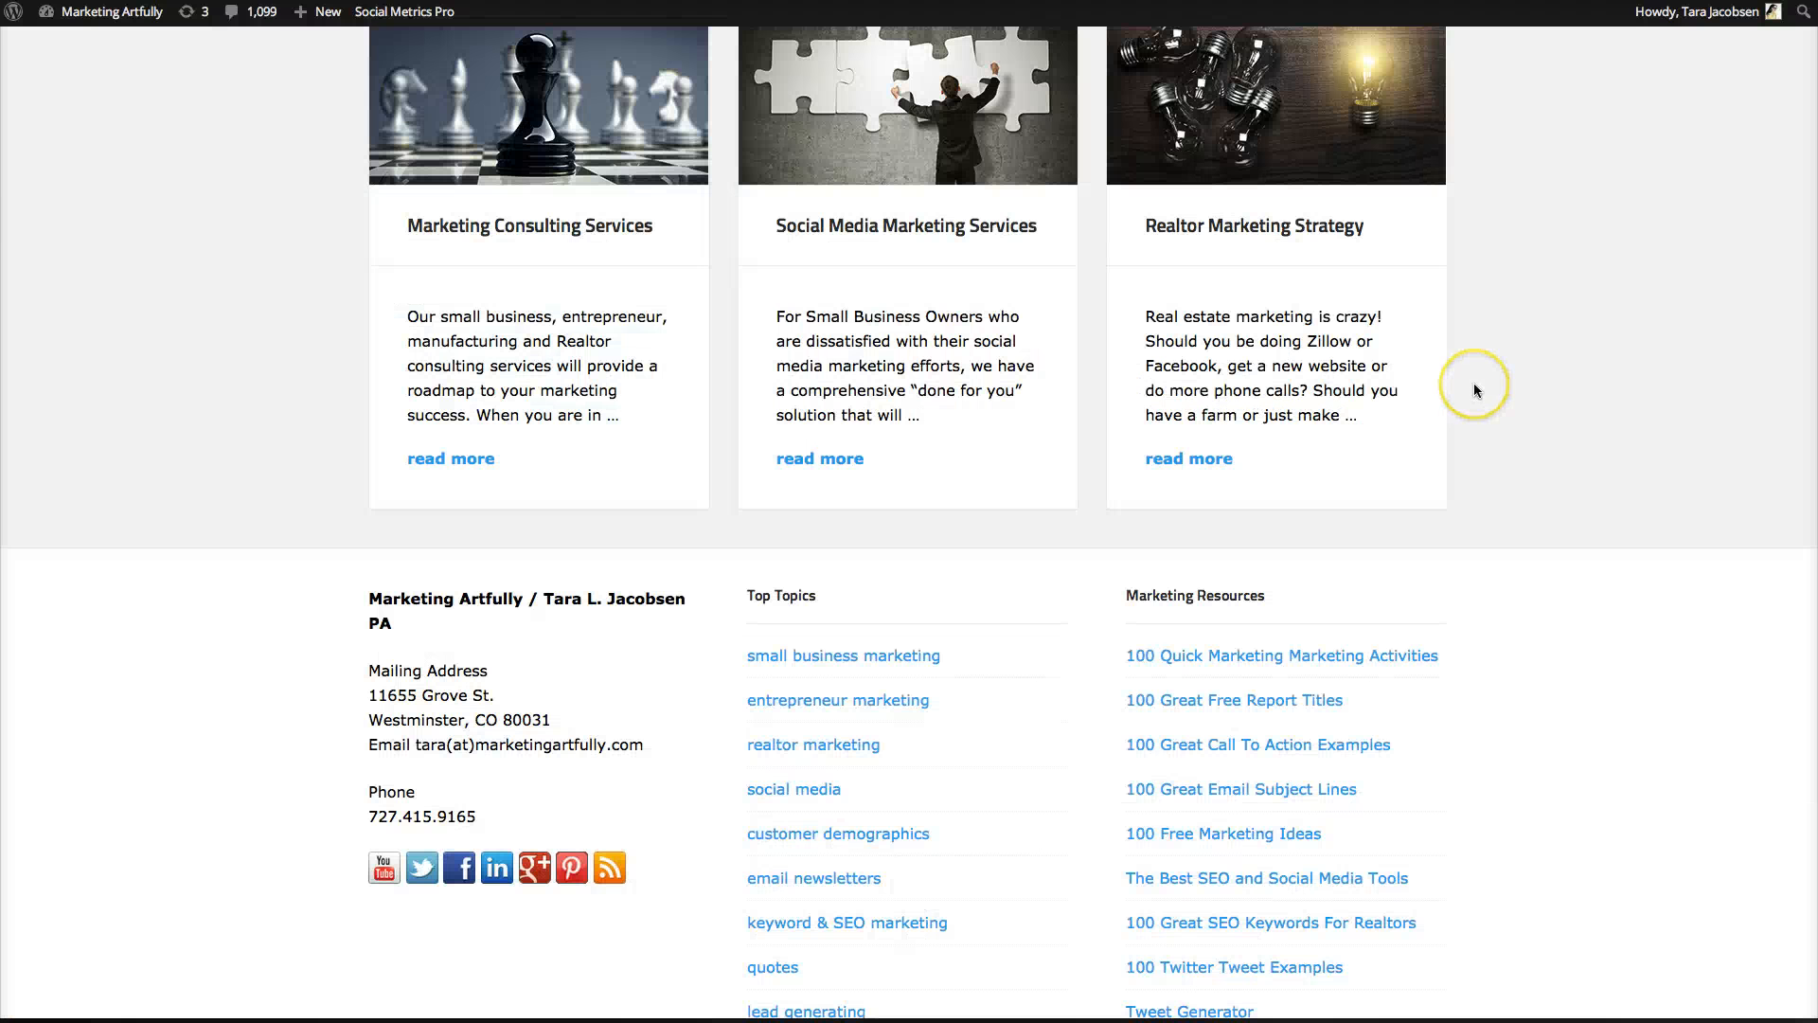
scroll(1474, 388, "up", 12)
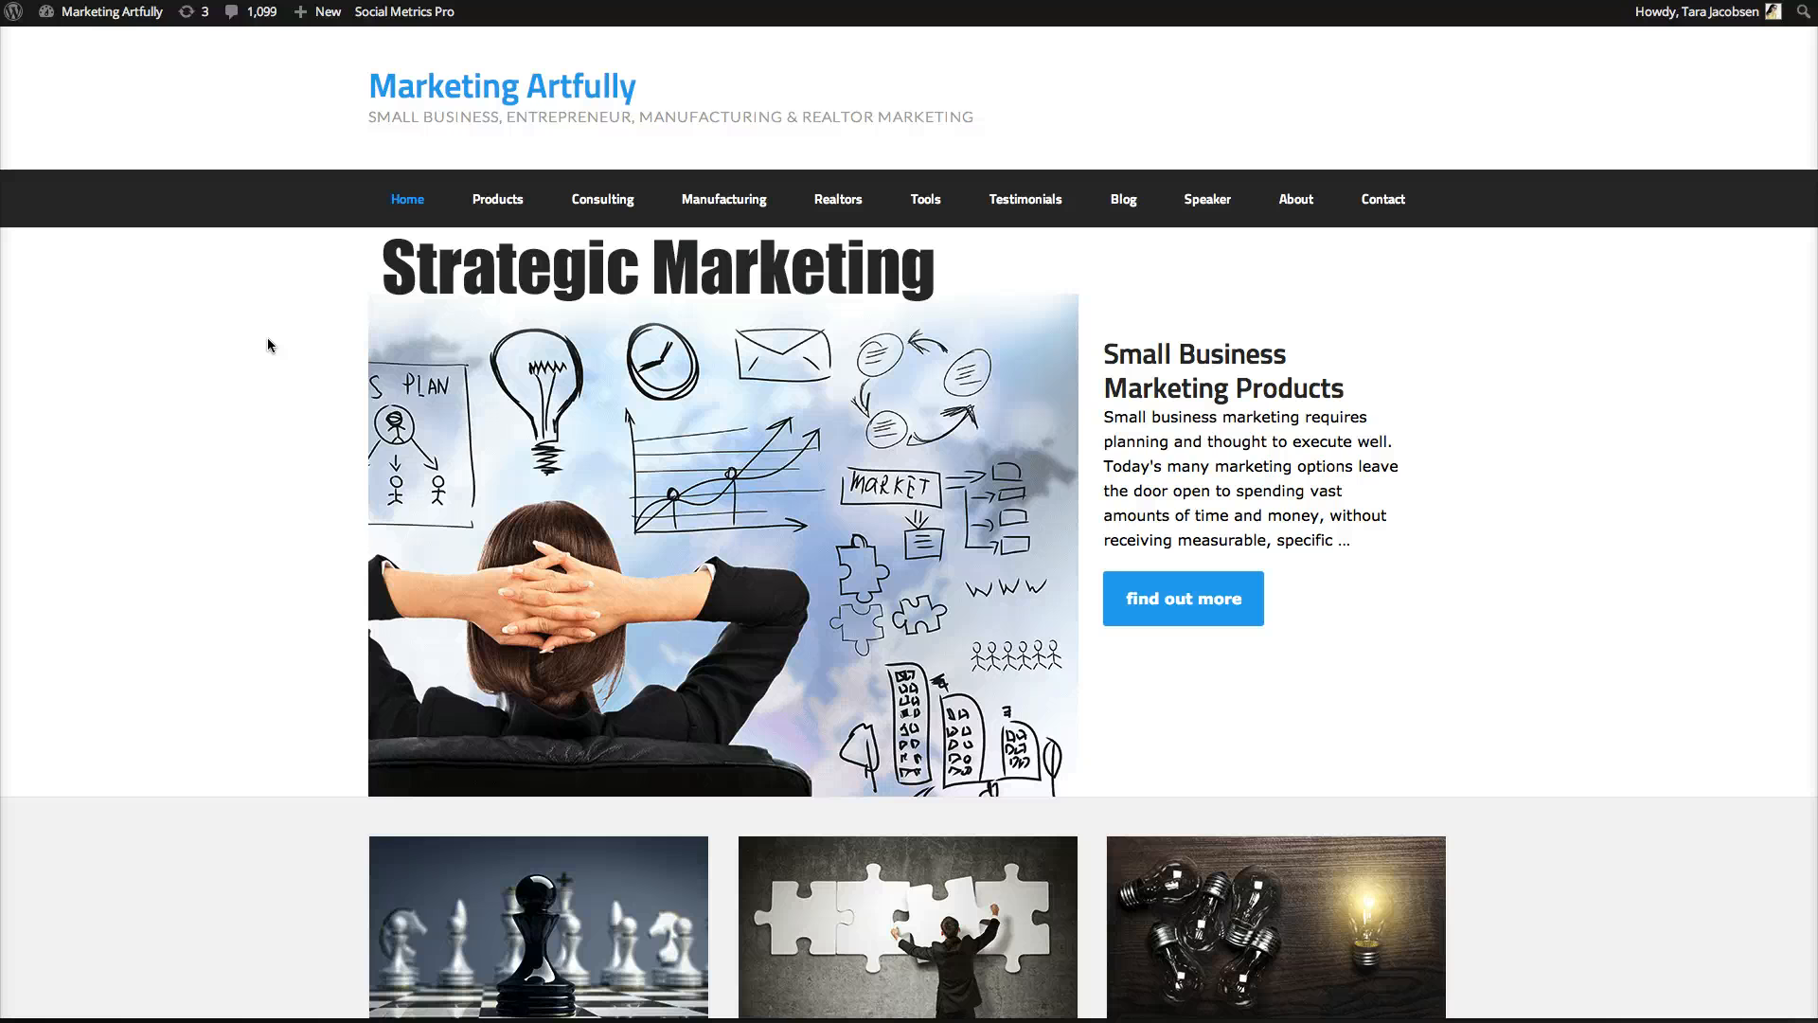
scroll(282, 327, "down", 9)
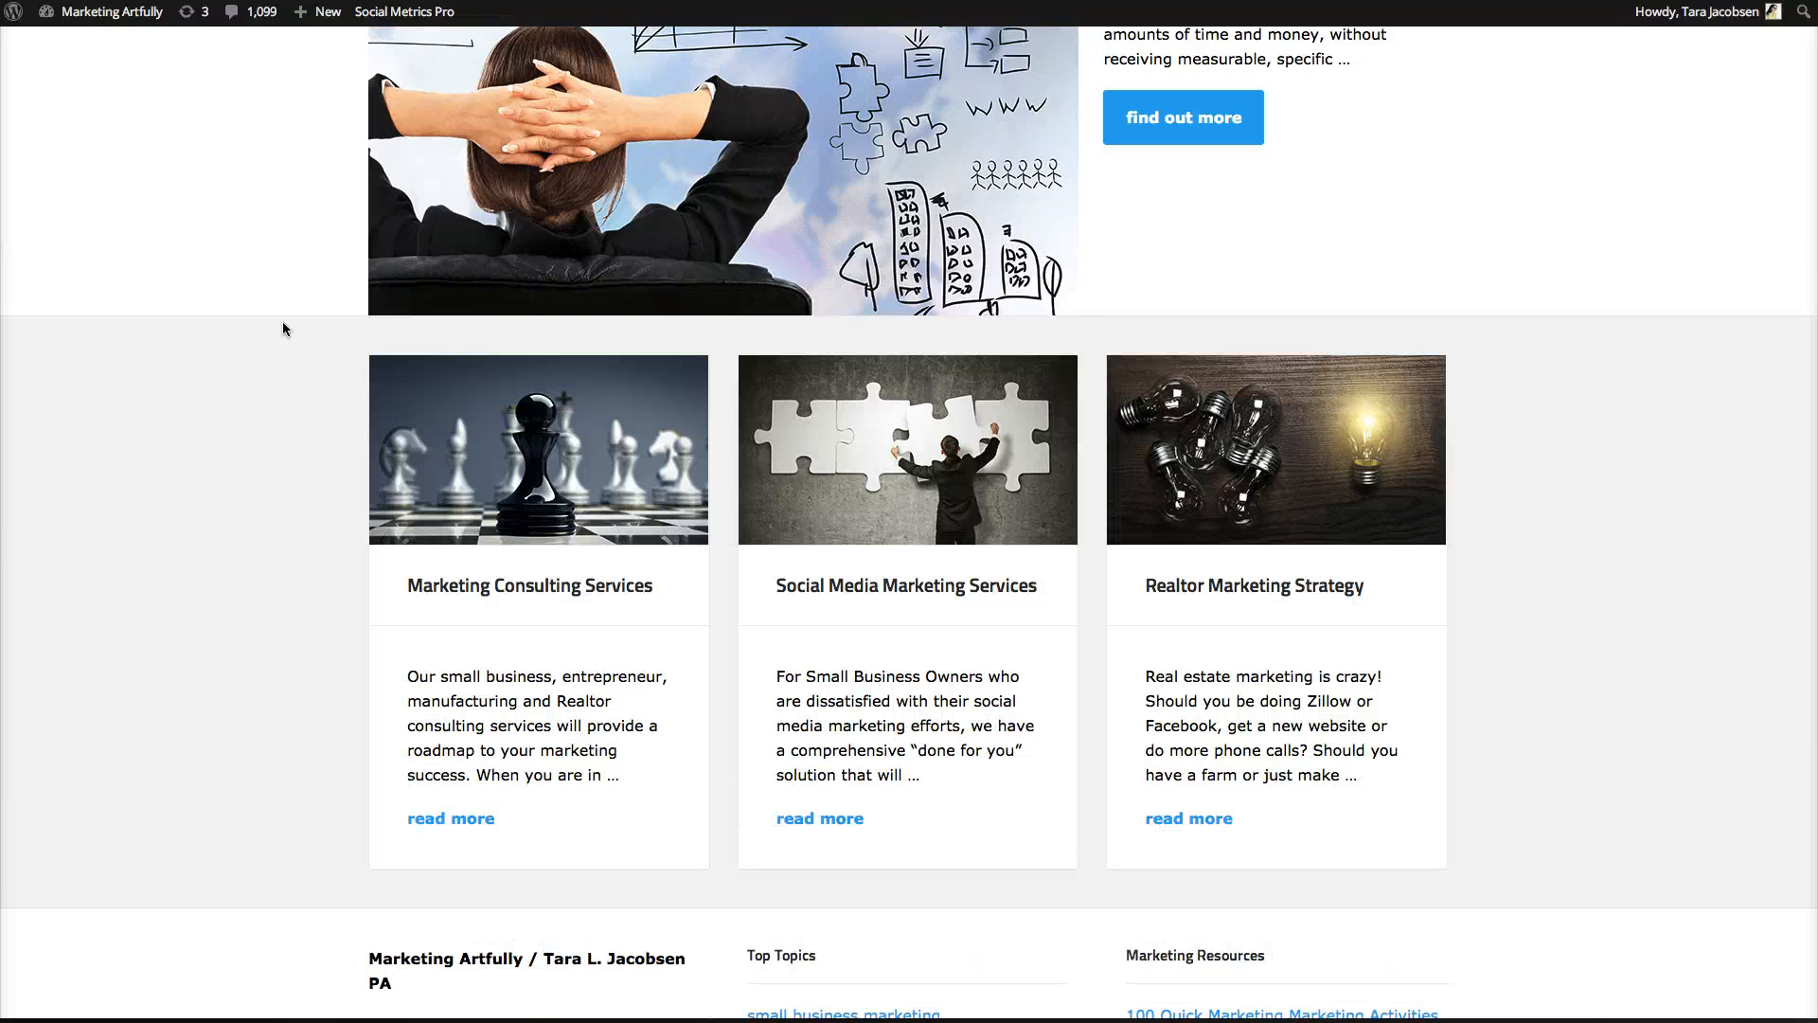
scroll(282, 329, "down", 2)
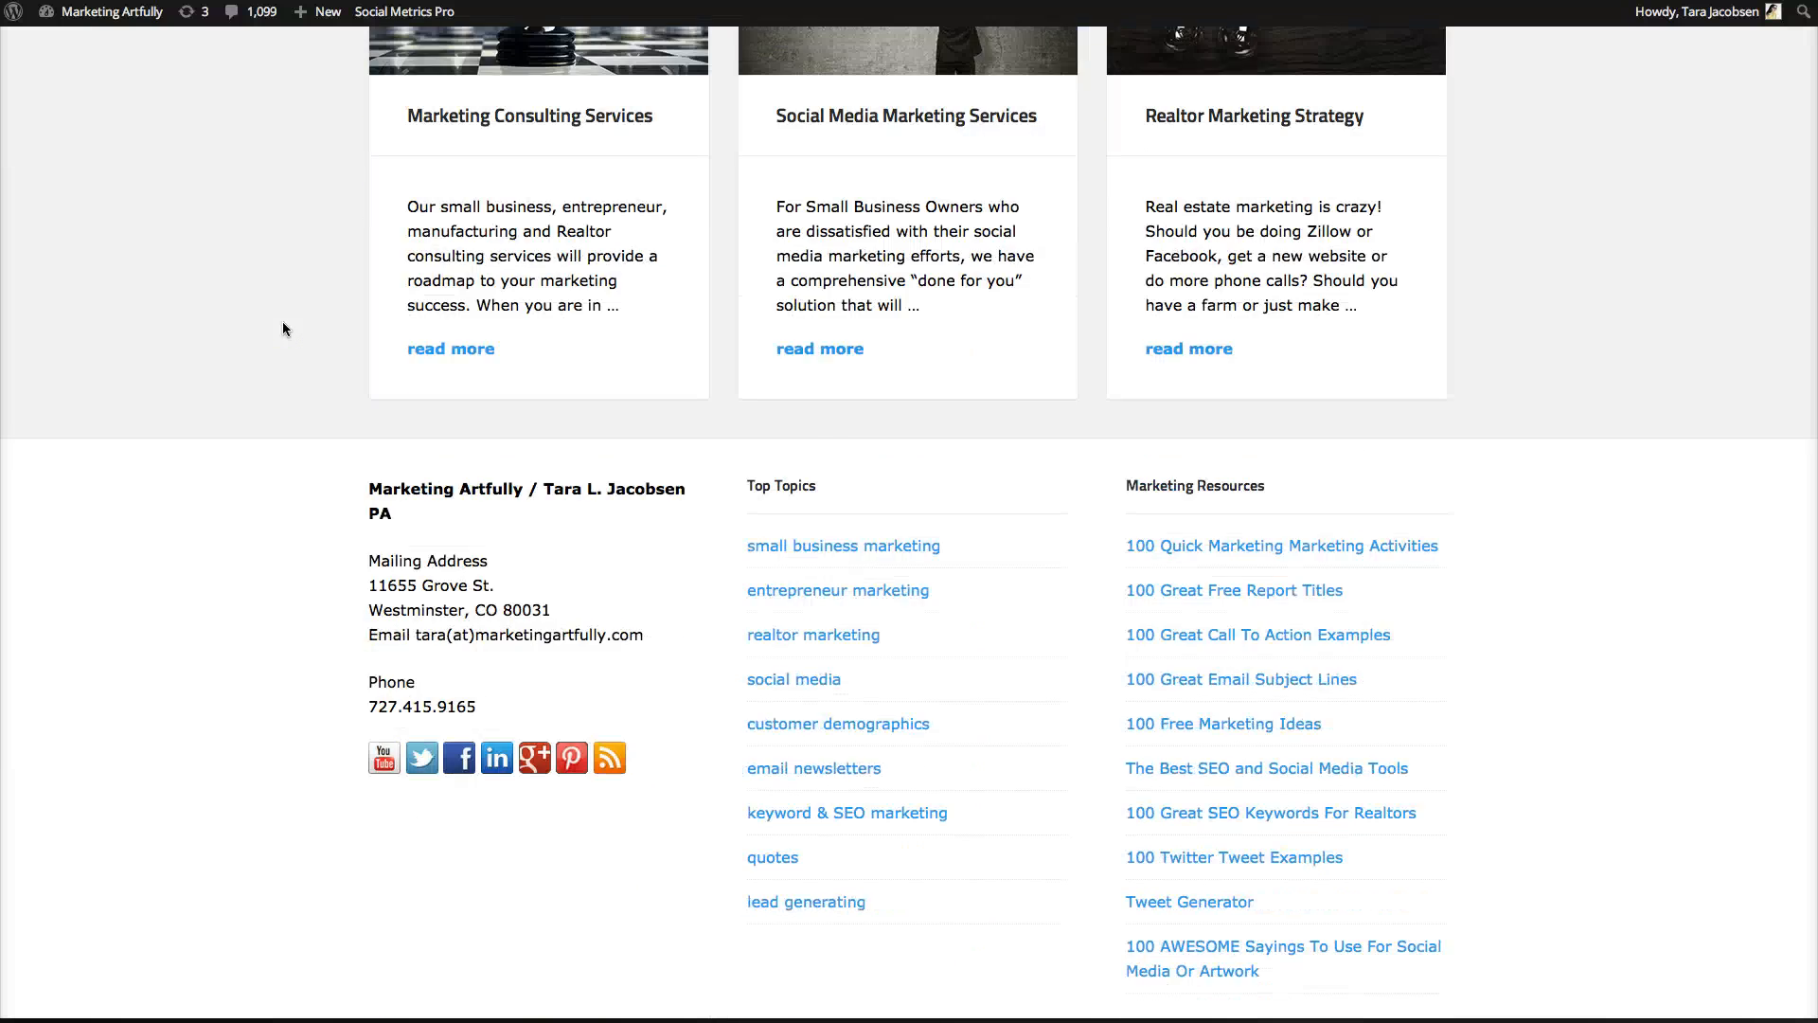
scroll(282, 328, "up", 10)
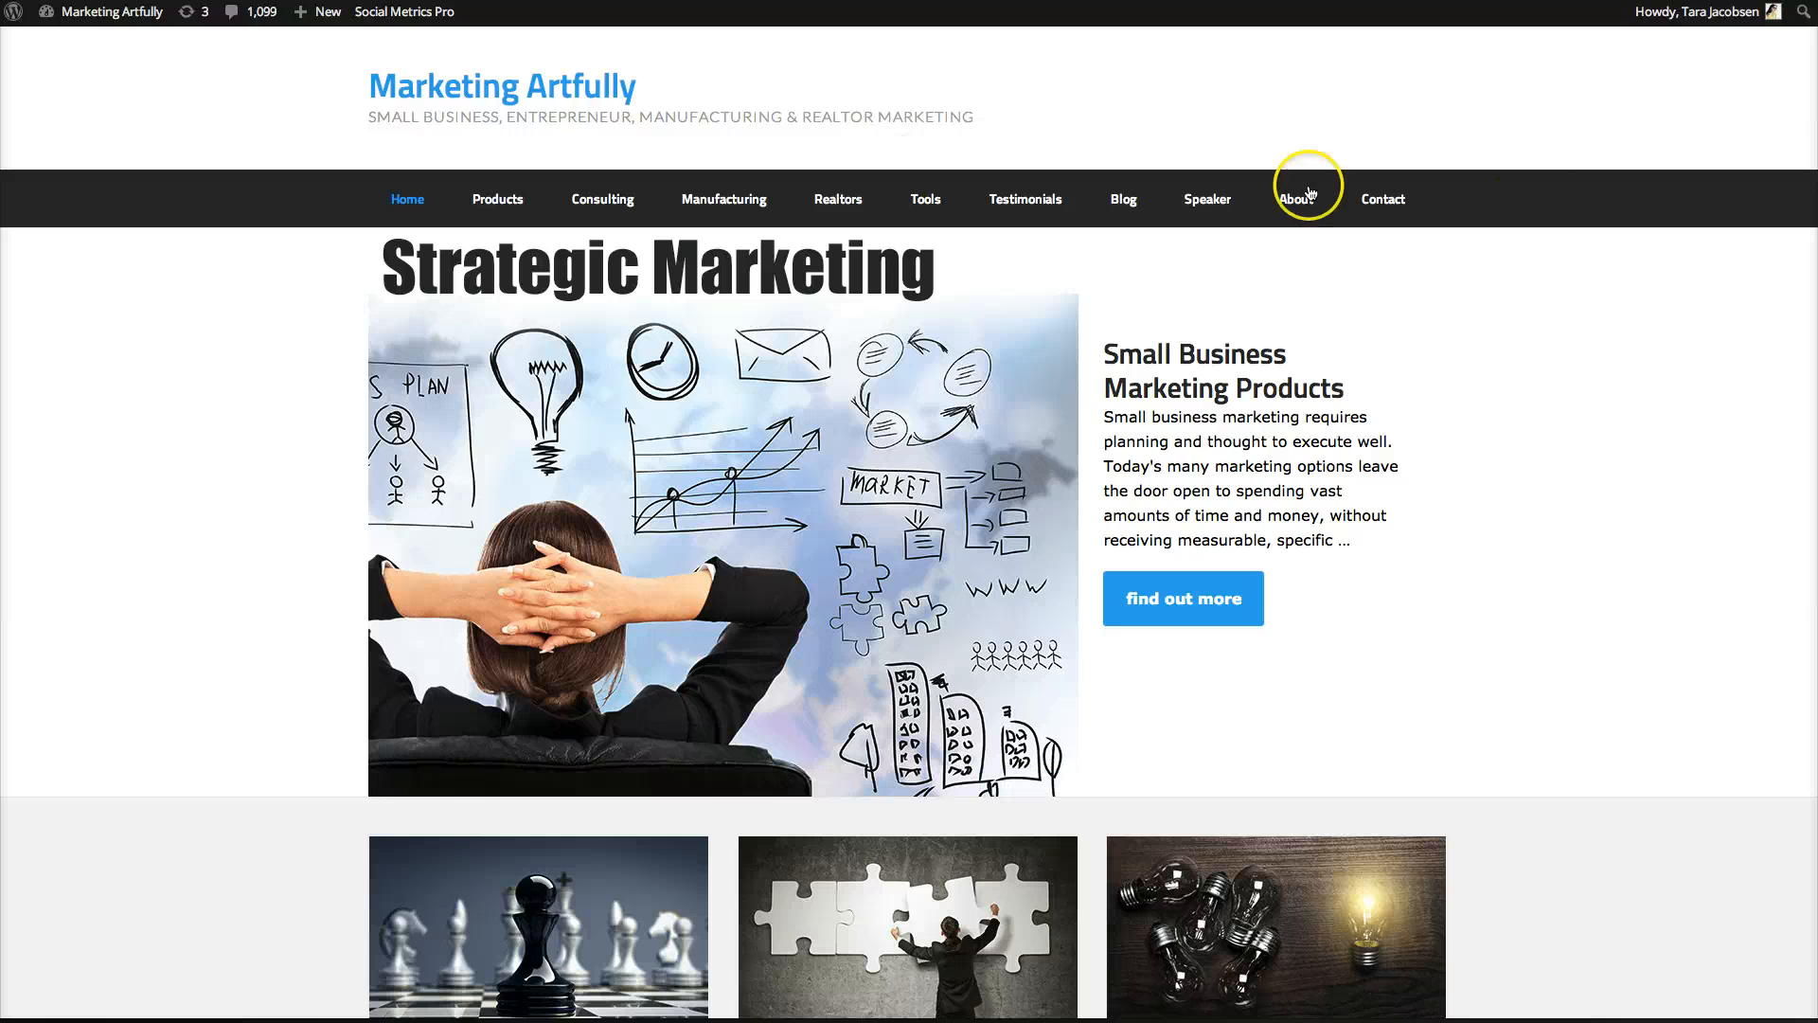
mouse_move(1142, 196)
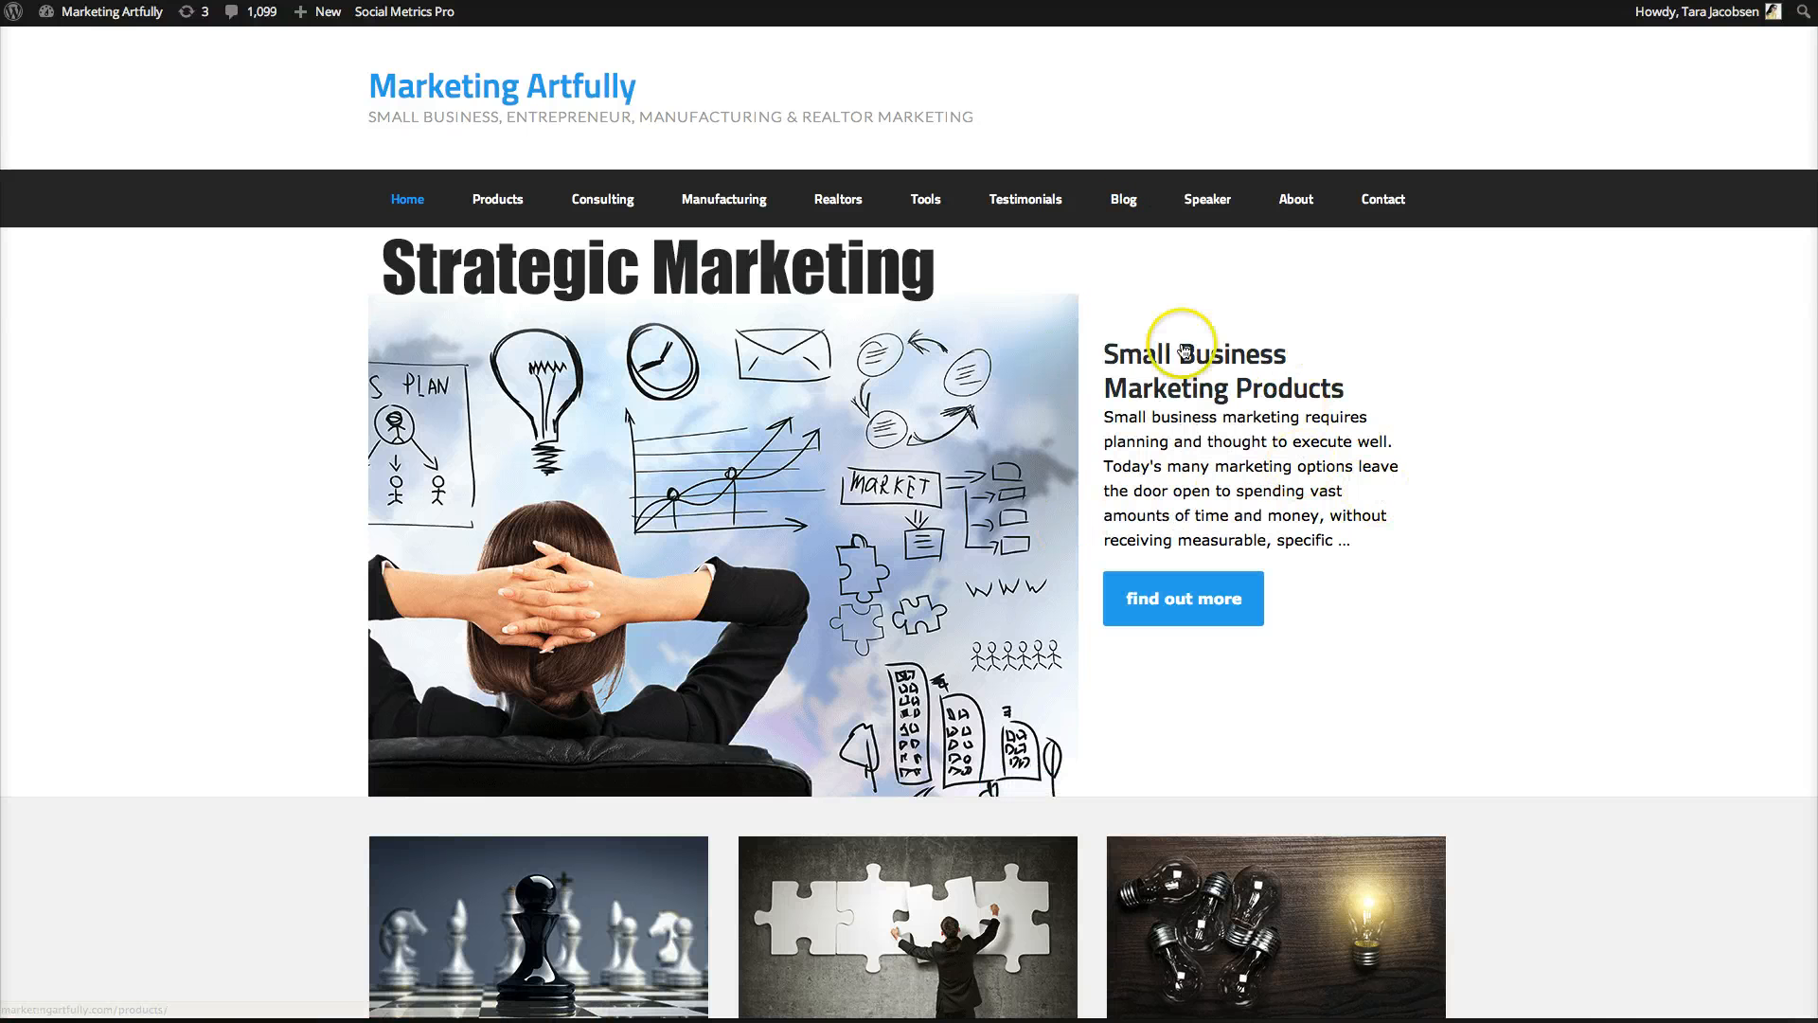
scroll(1188, 454, "down", 8)
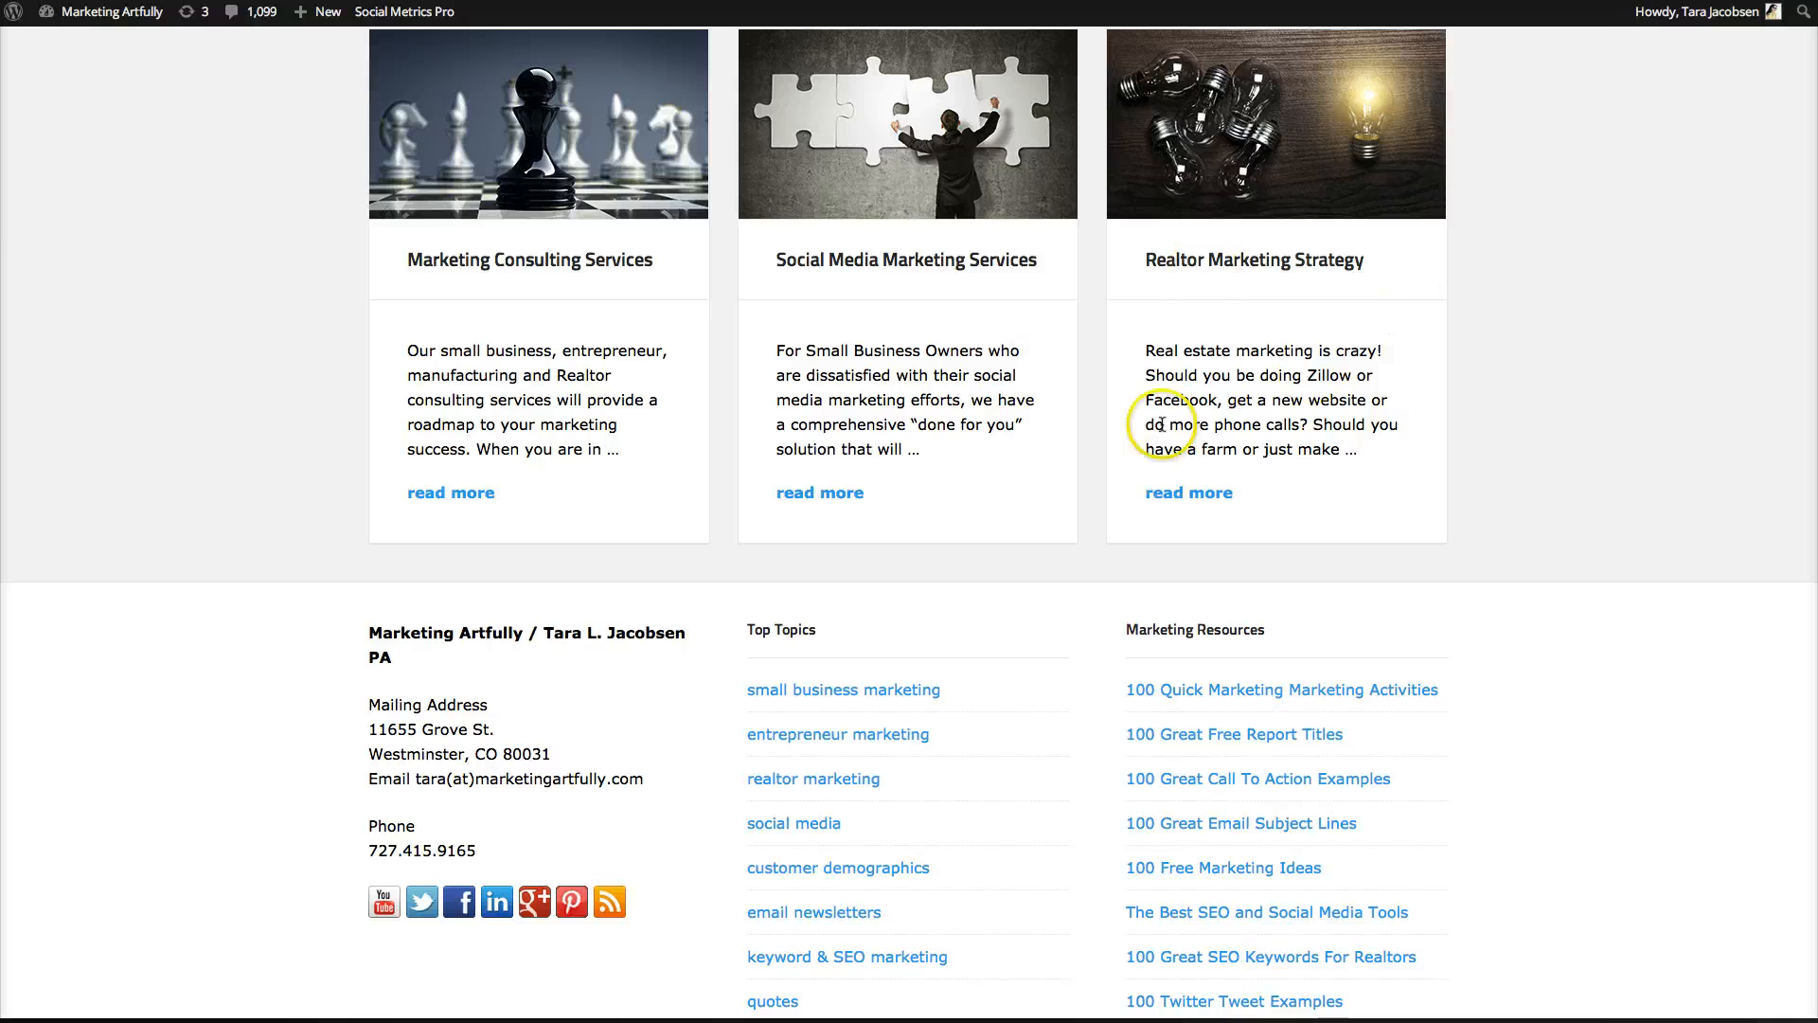
scroll(1164, 418, "up", 8)
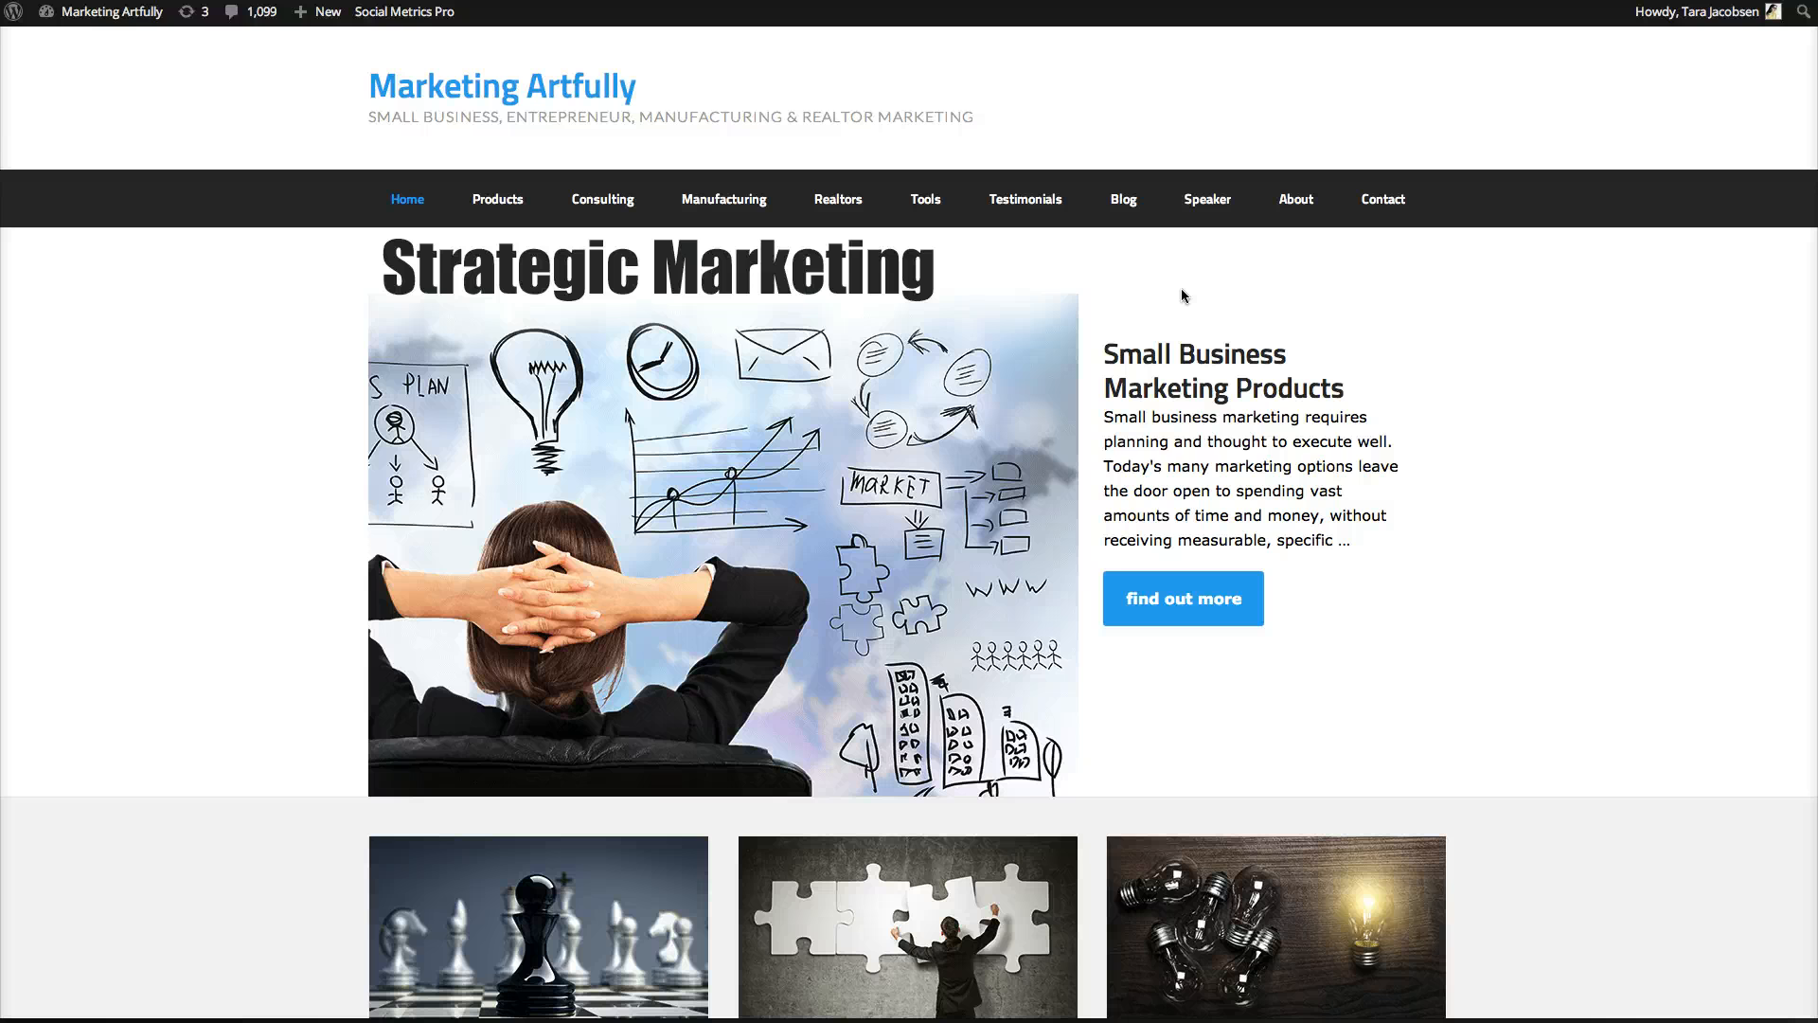
Open the Marketing Artfully blog and look through its posts and sidebar
left_click(1067, 106)
left_click(1118, 212)
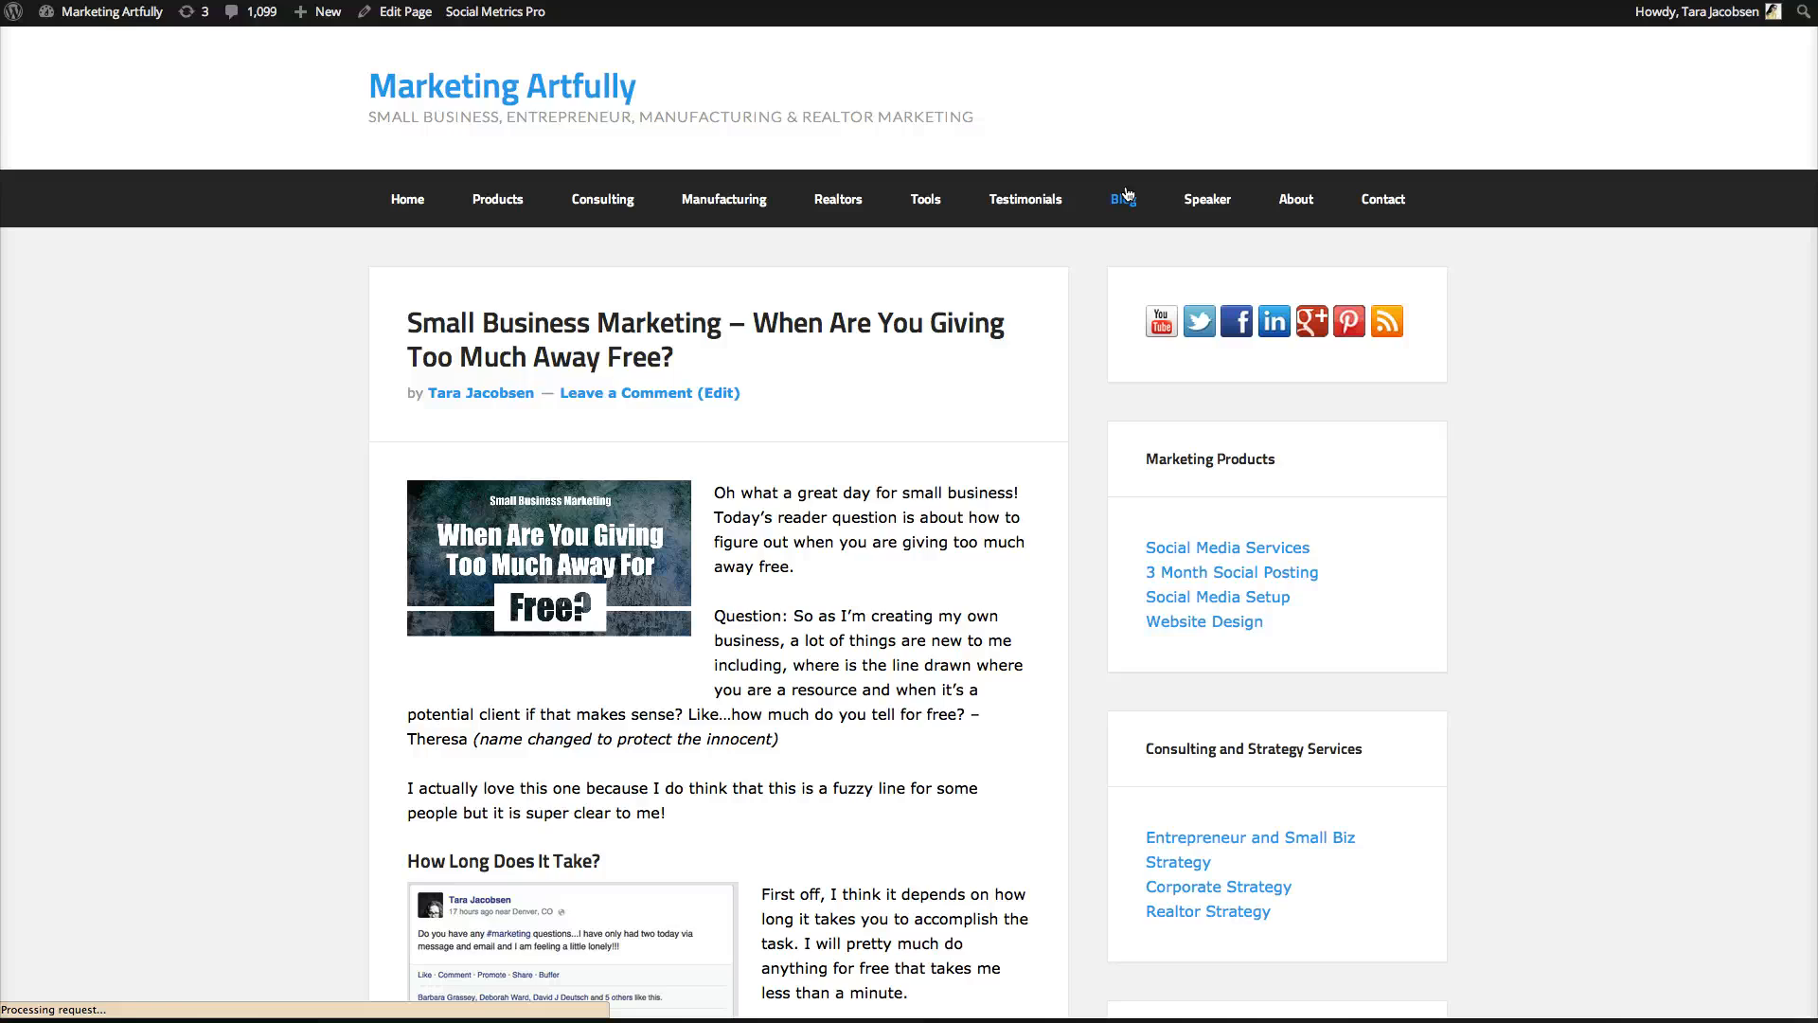
left_click(999, 313)
scroll(975, 316, "down", 10)
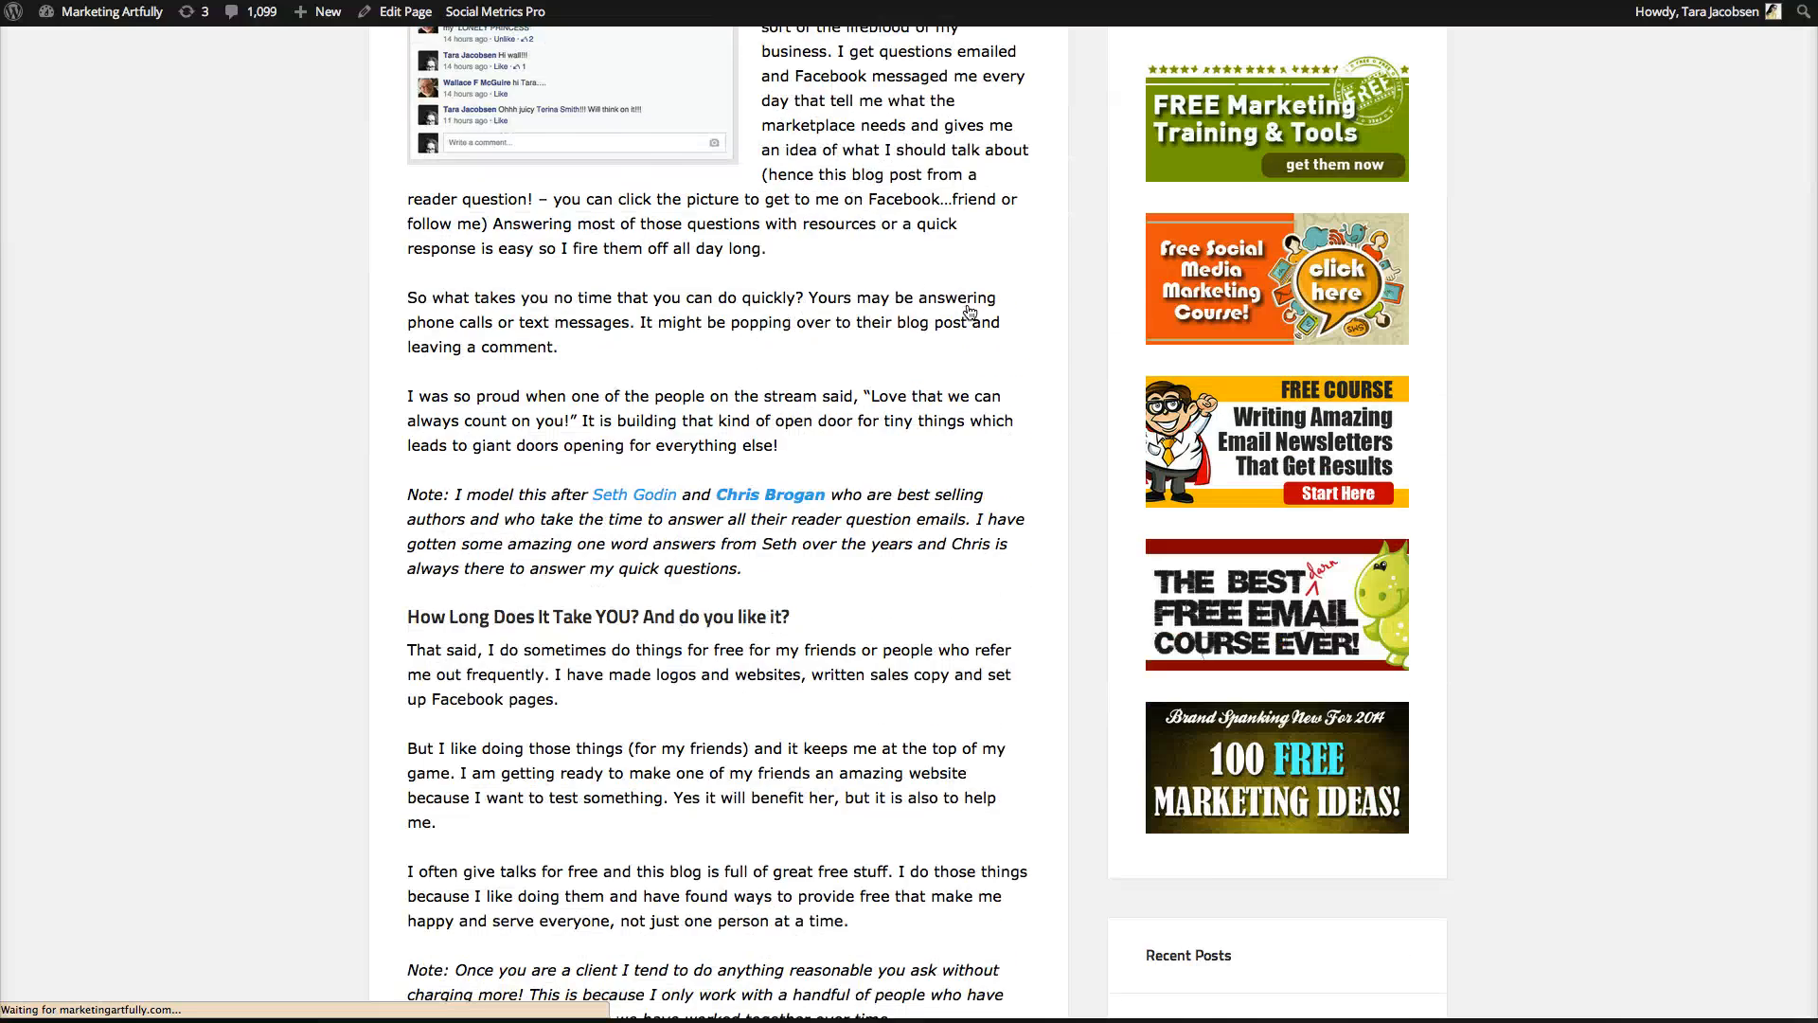
scroll(970, 313, "down", 20)
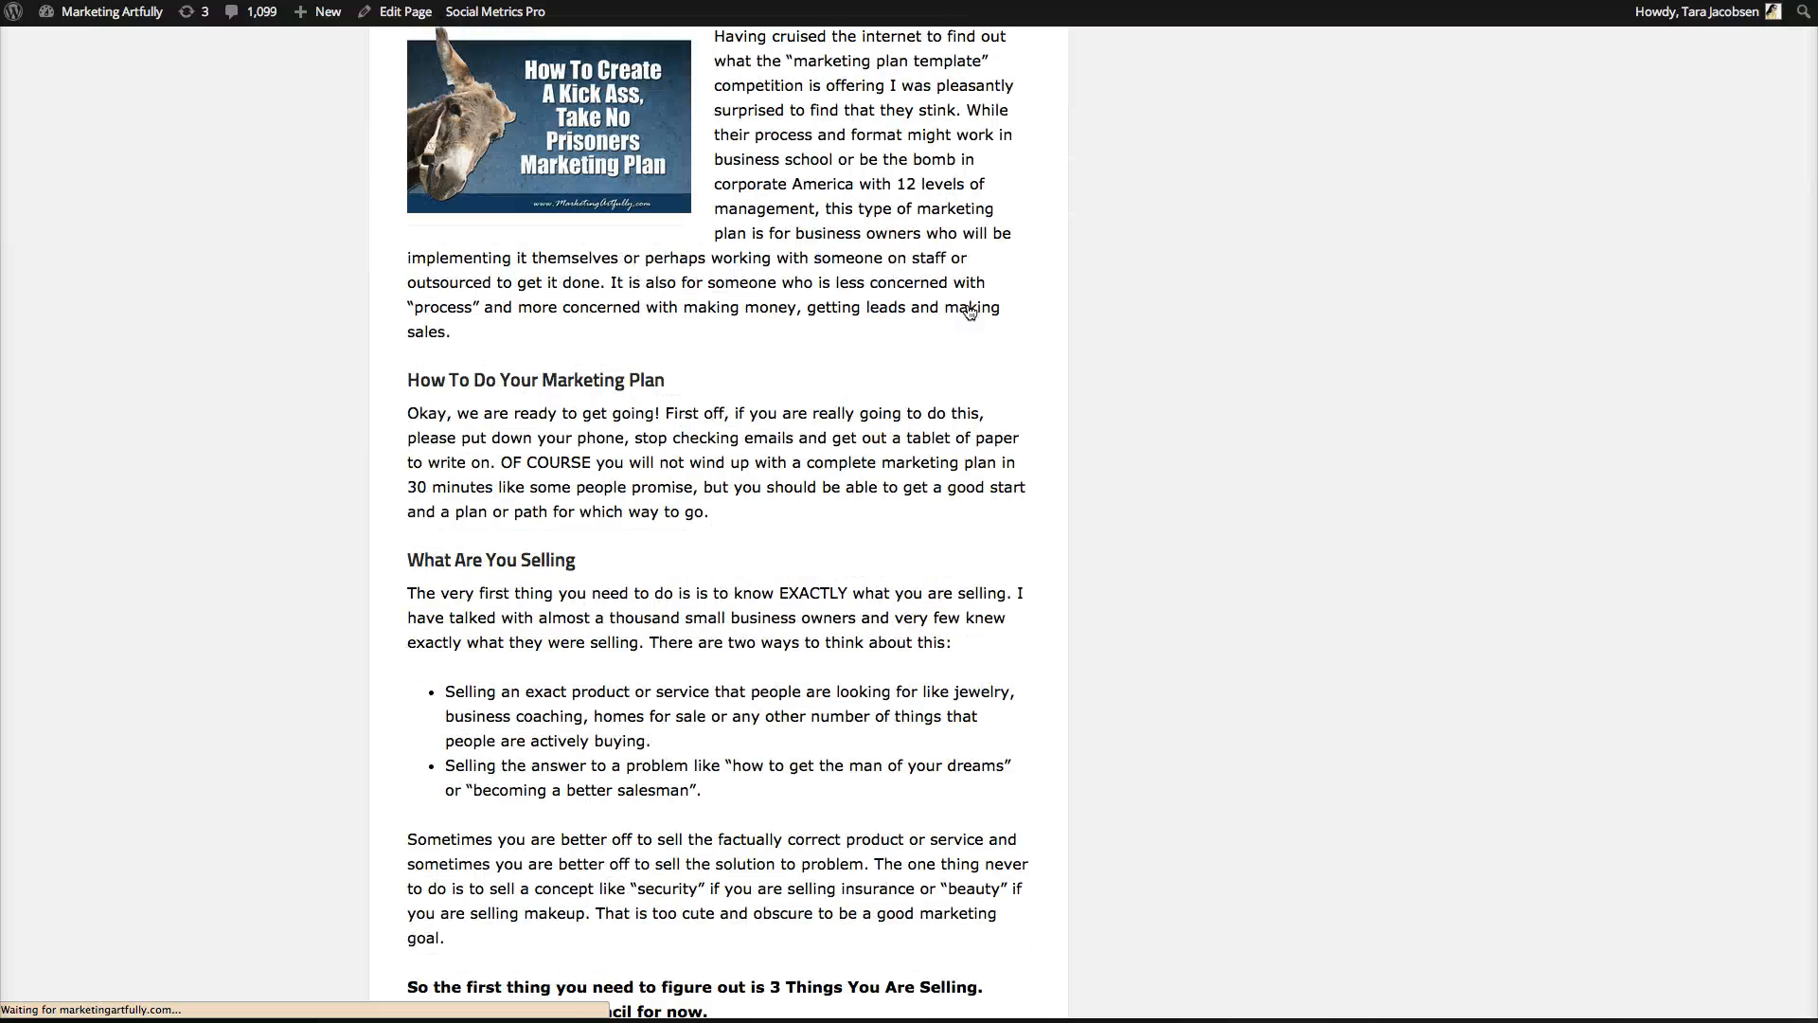
scroll(969, 313, "up", 6)
scroll(969, 312, "up", 20)
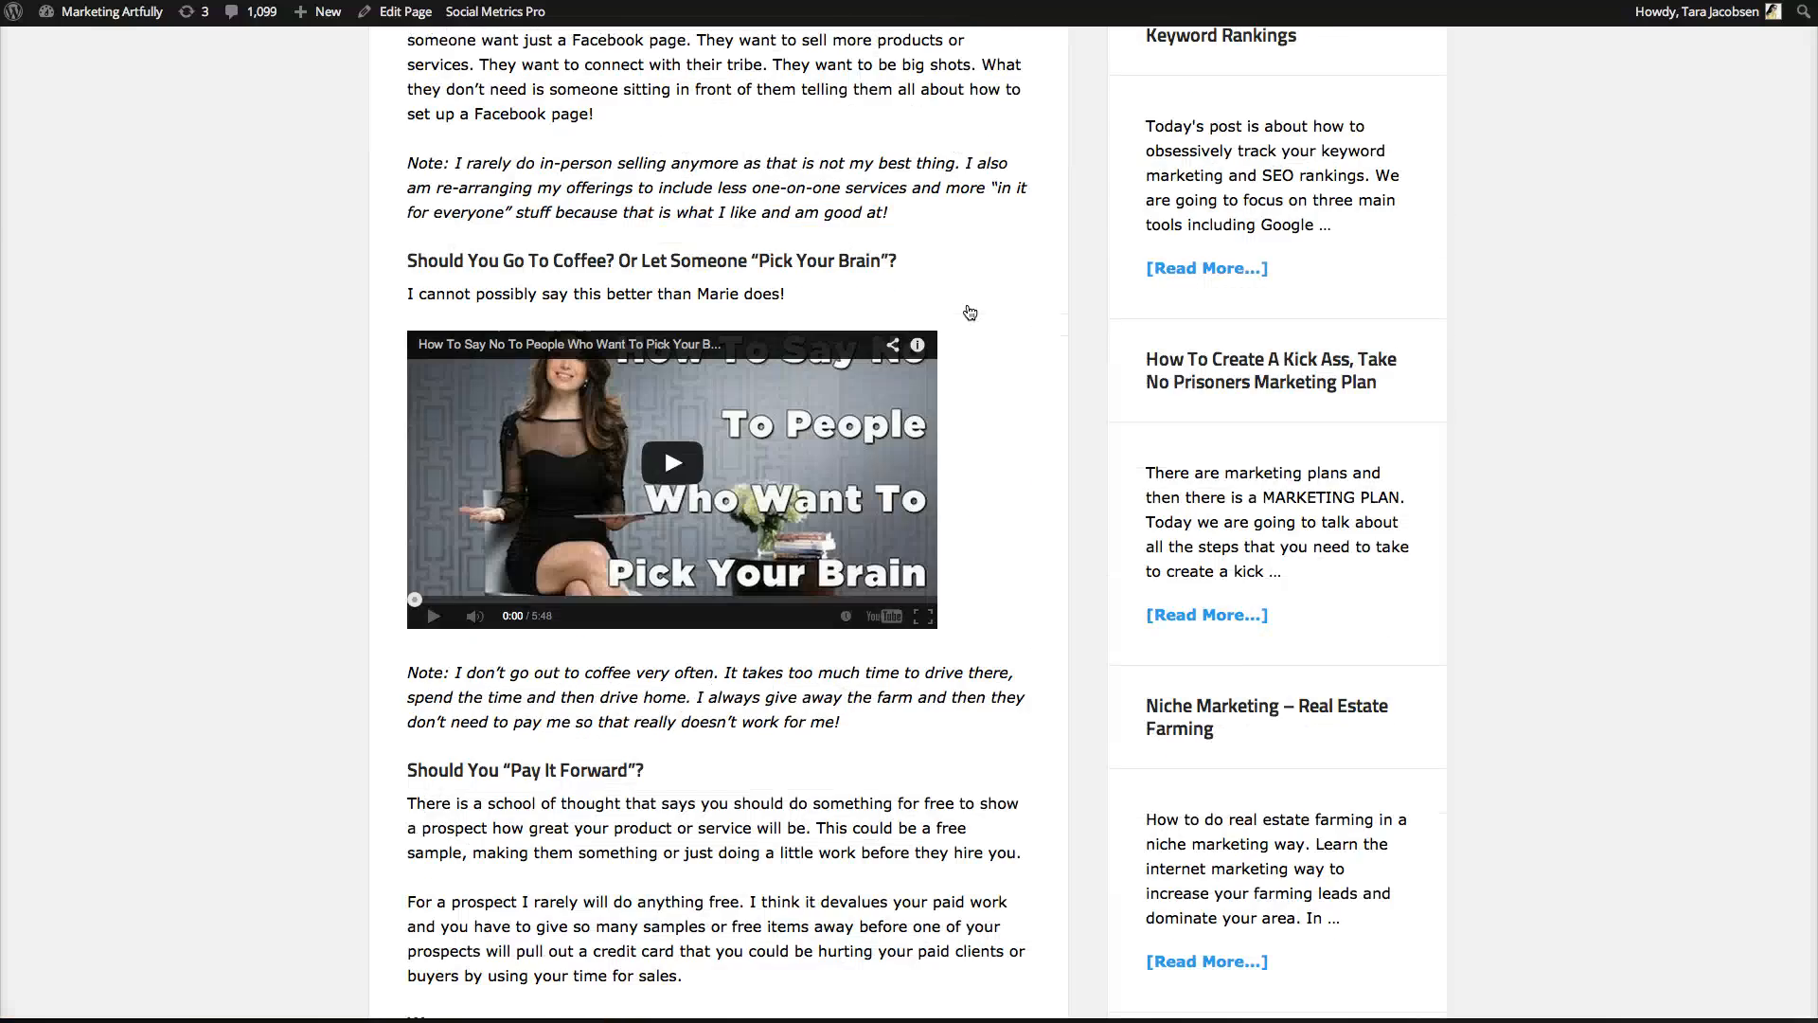
scroll(969, 313, "up", 3)
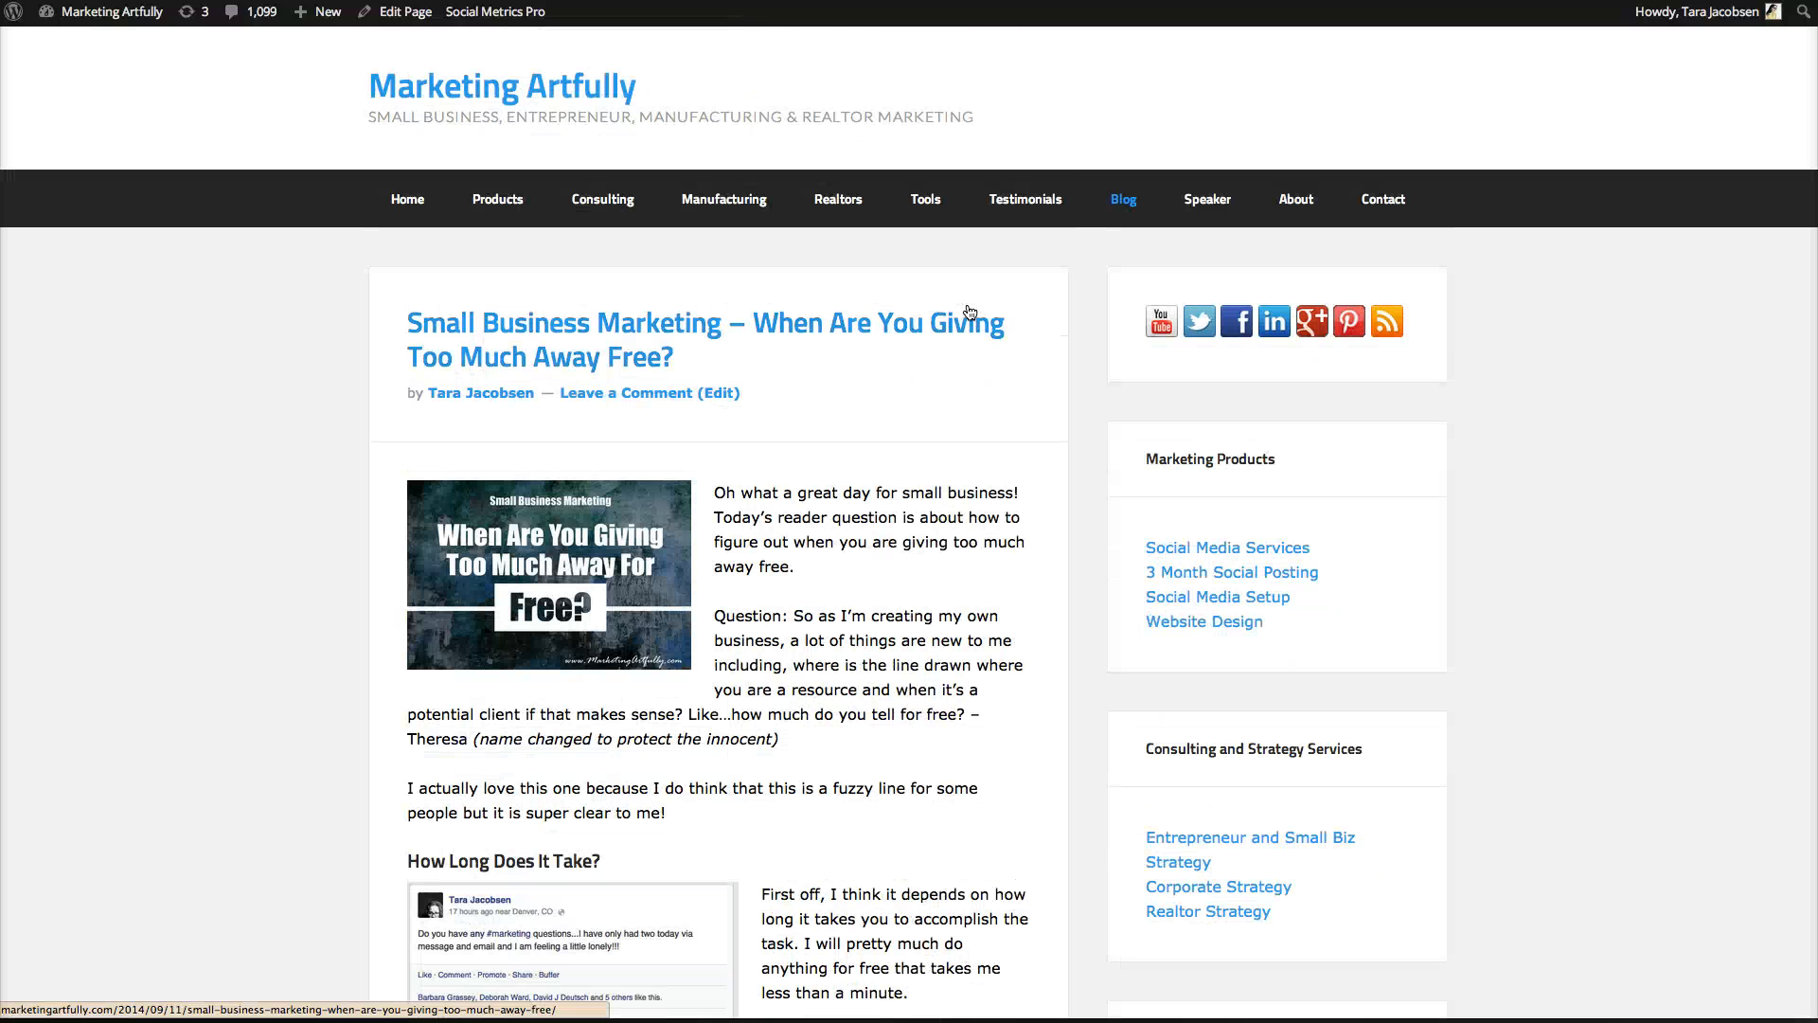
mouse_move(1108, 210)
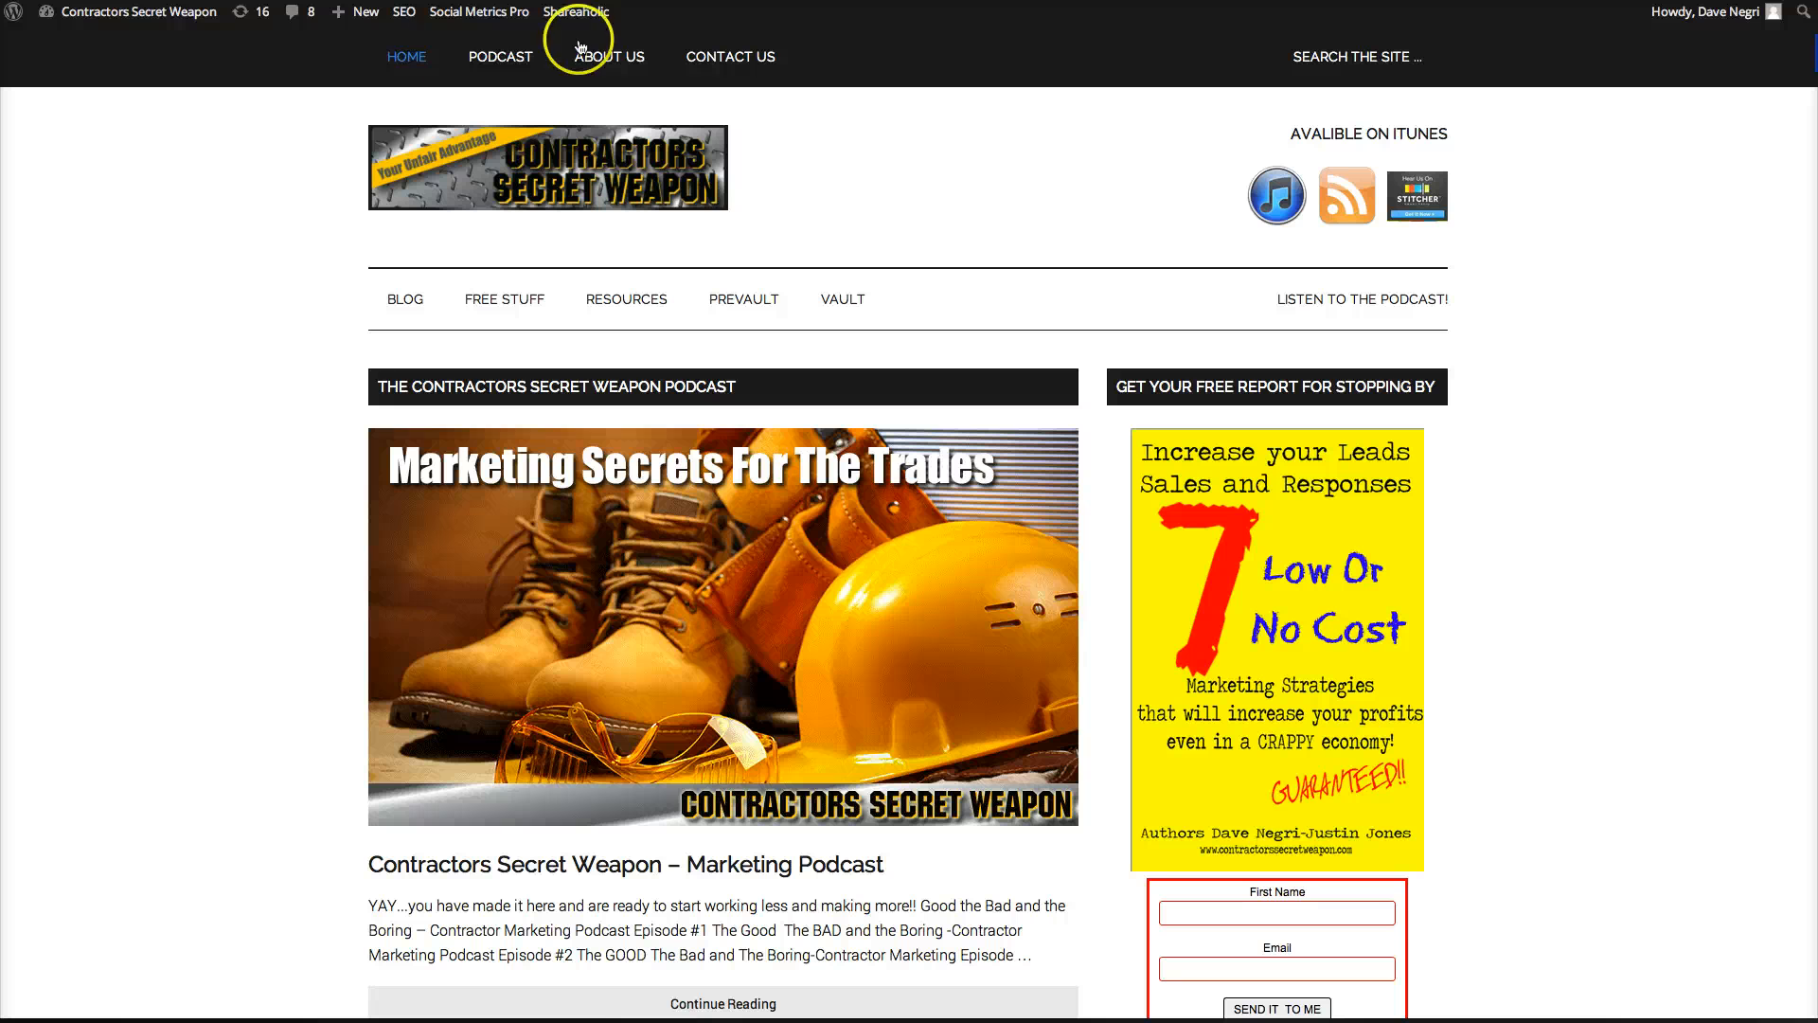
Switch to the Contractors Secret Weapon site, open its Podcast page and look through the episode list
left_click(517, 61)
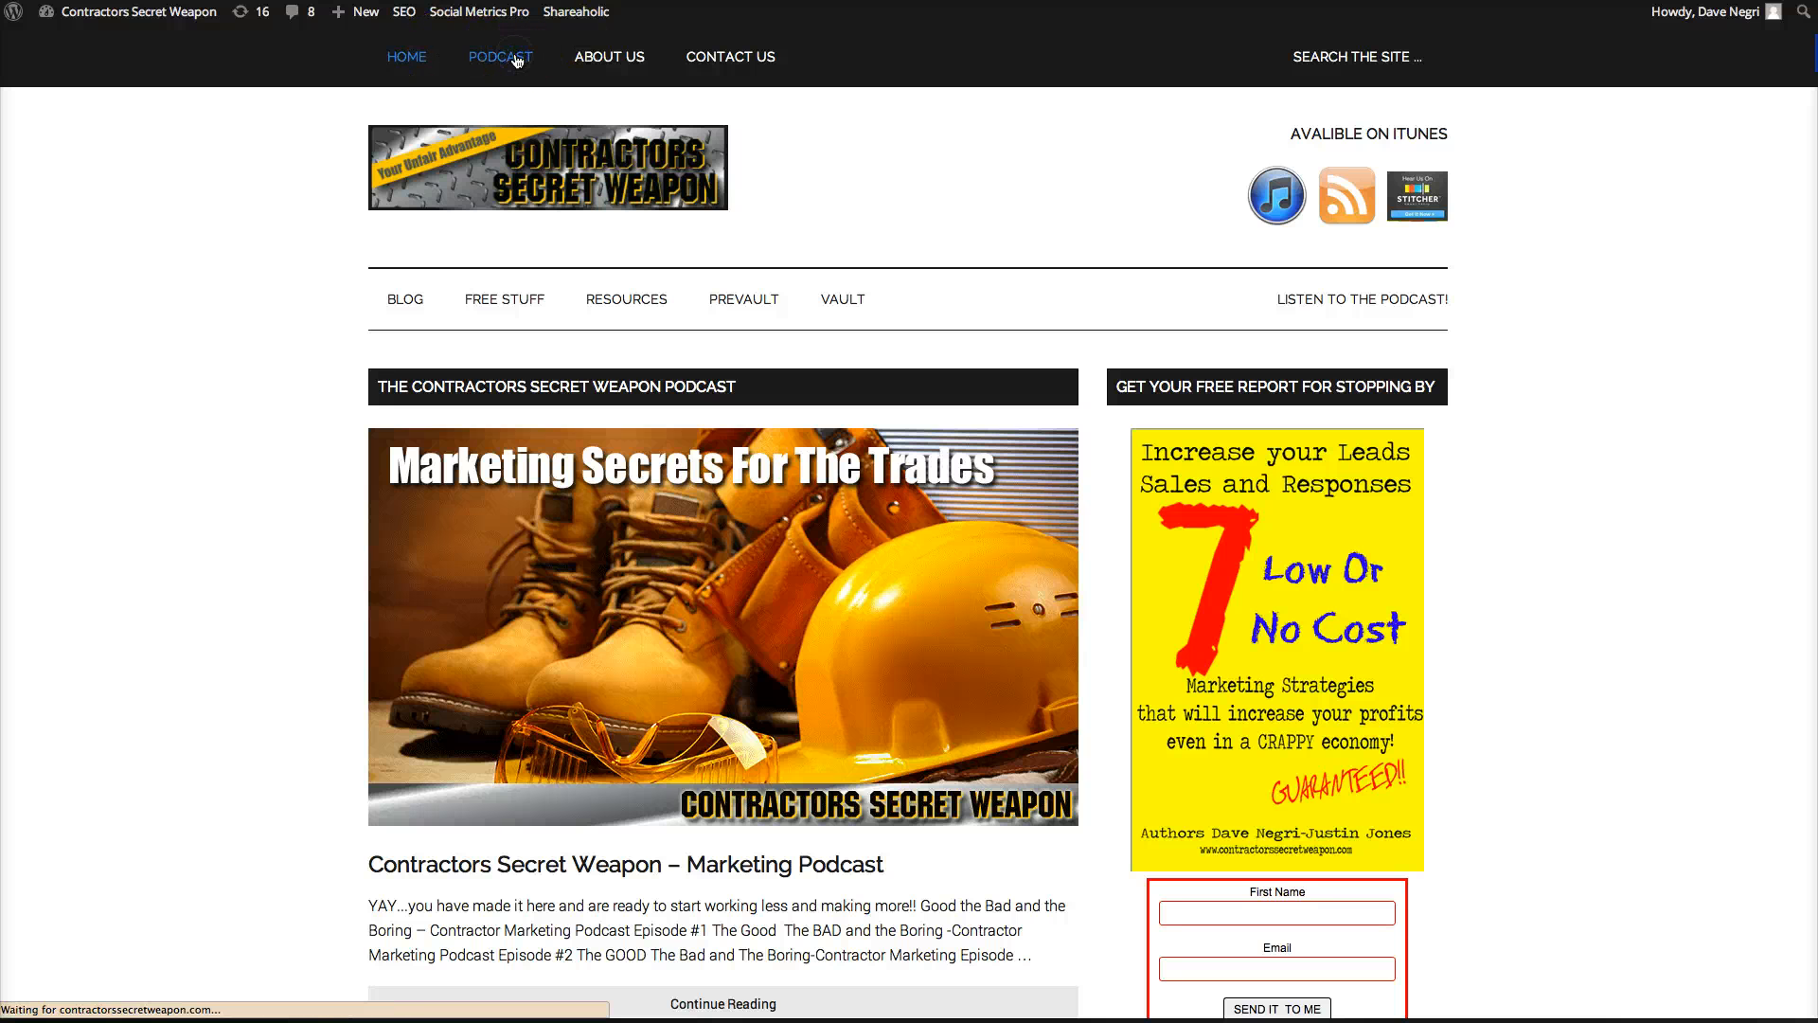
left_click(710, 57)
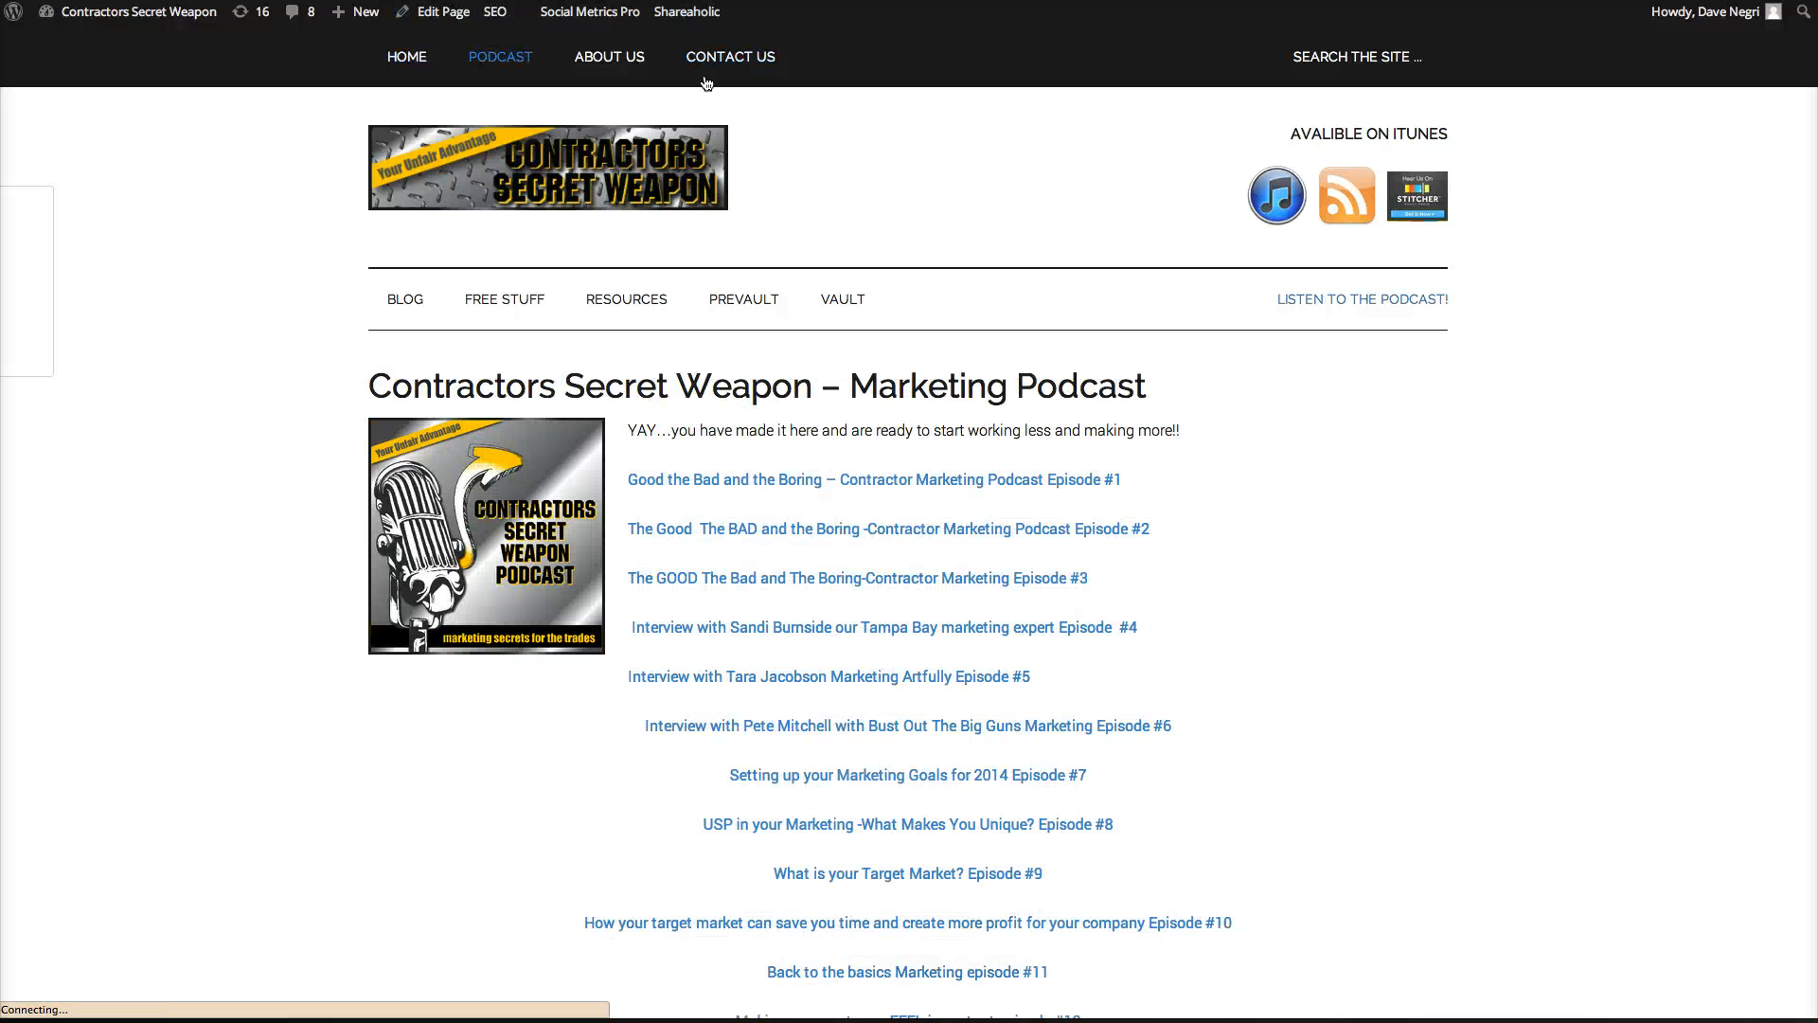
left_click(657, 92)
left_click(825, 206)
scroll(826, 207, "down", 3)
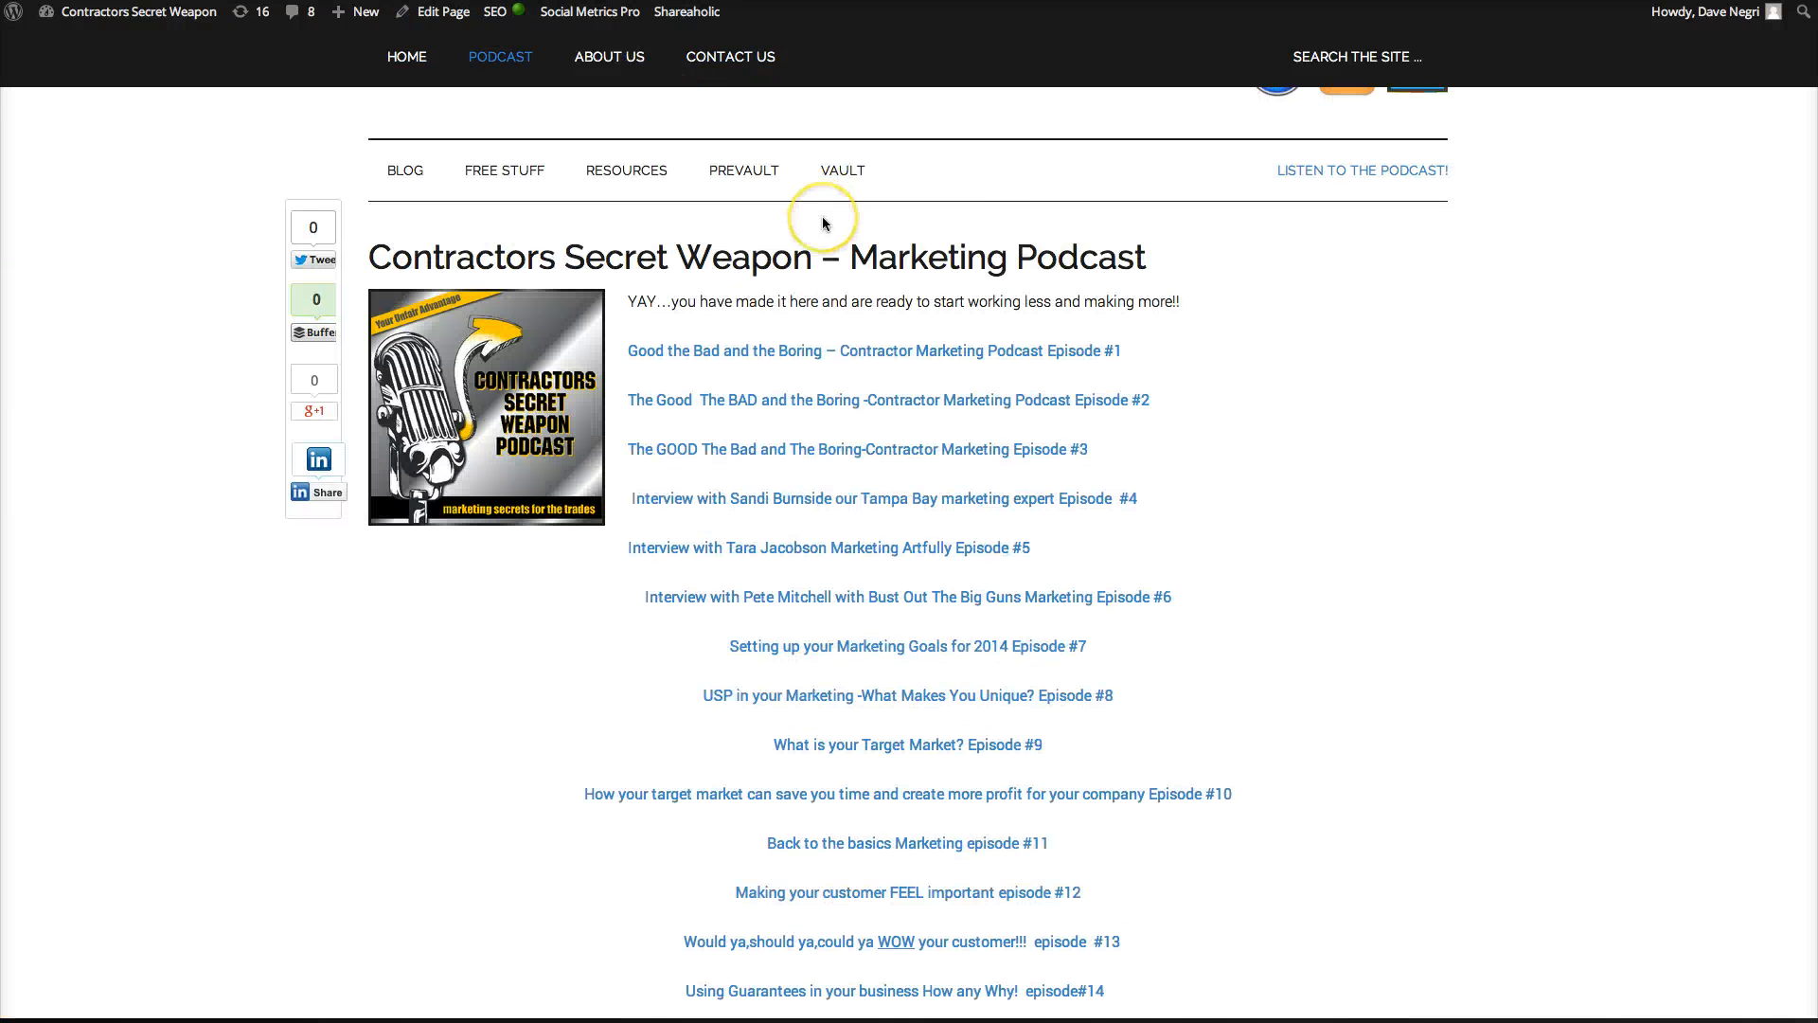
scroll(822, 219, "down", 5)
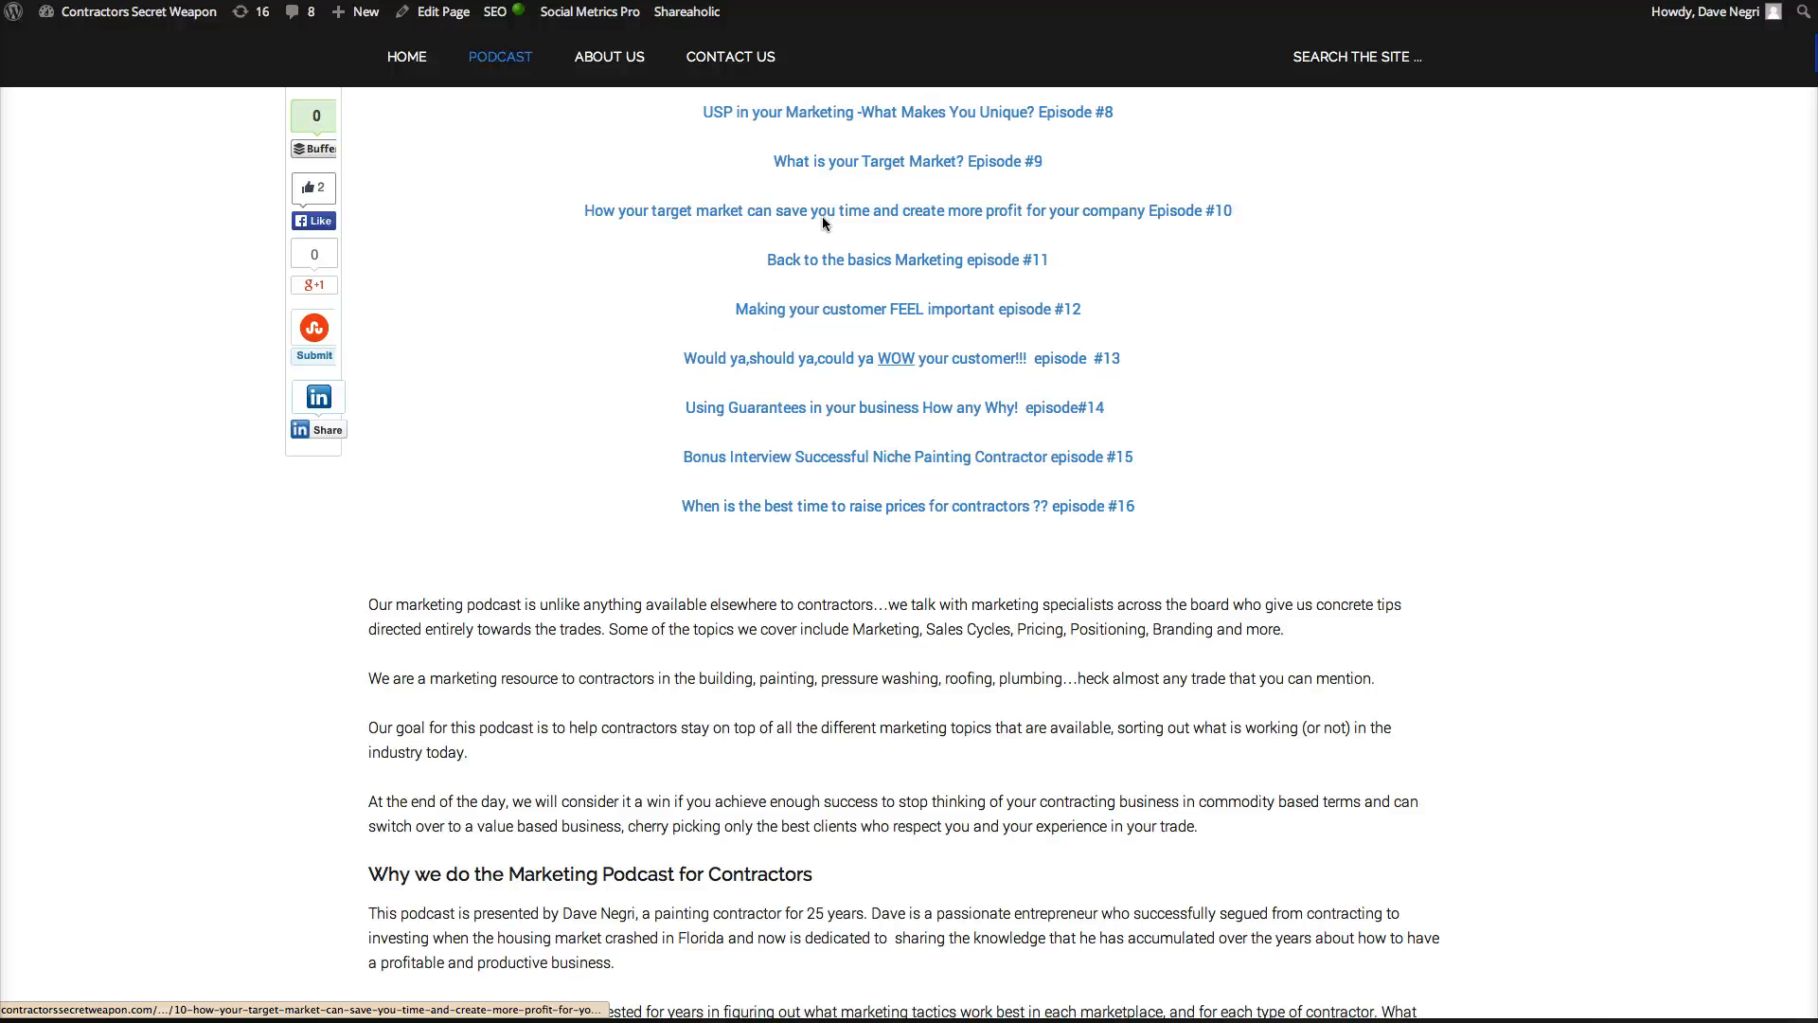
scroll(822, 216, "up", 8)
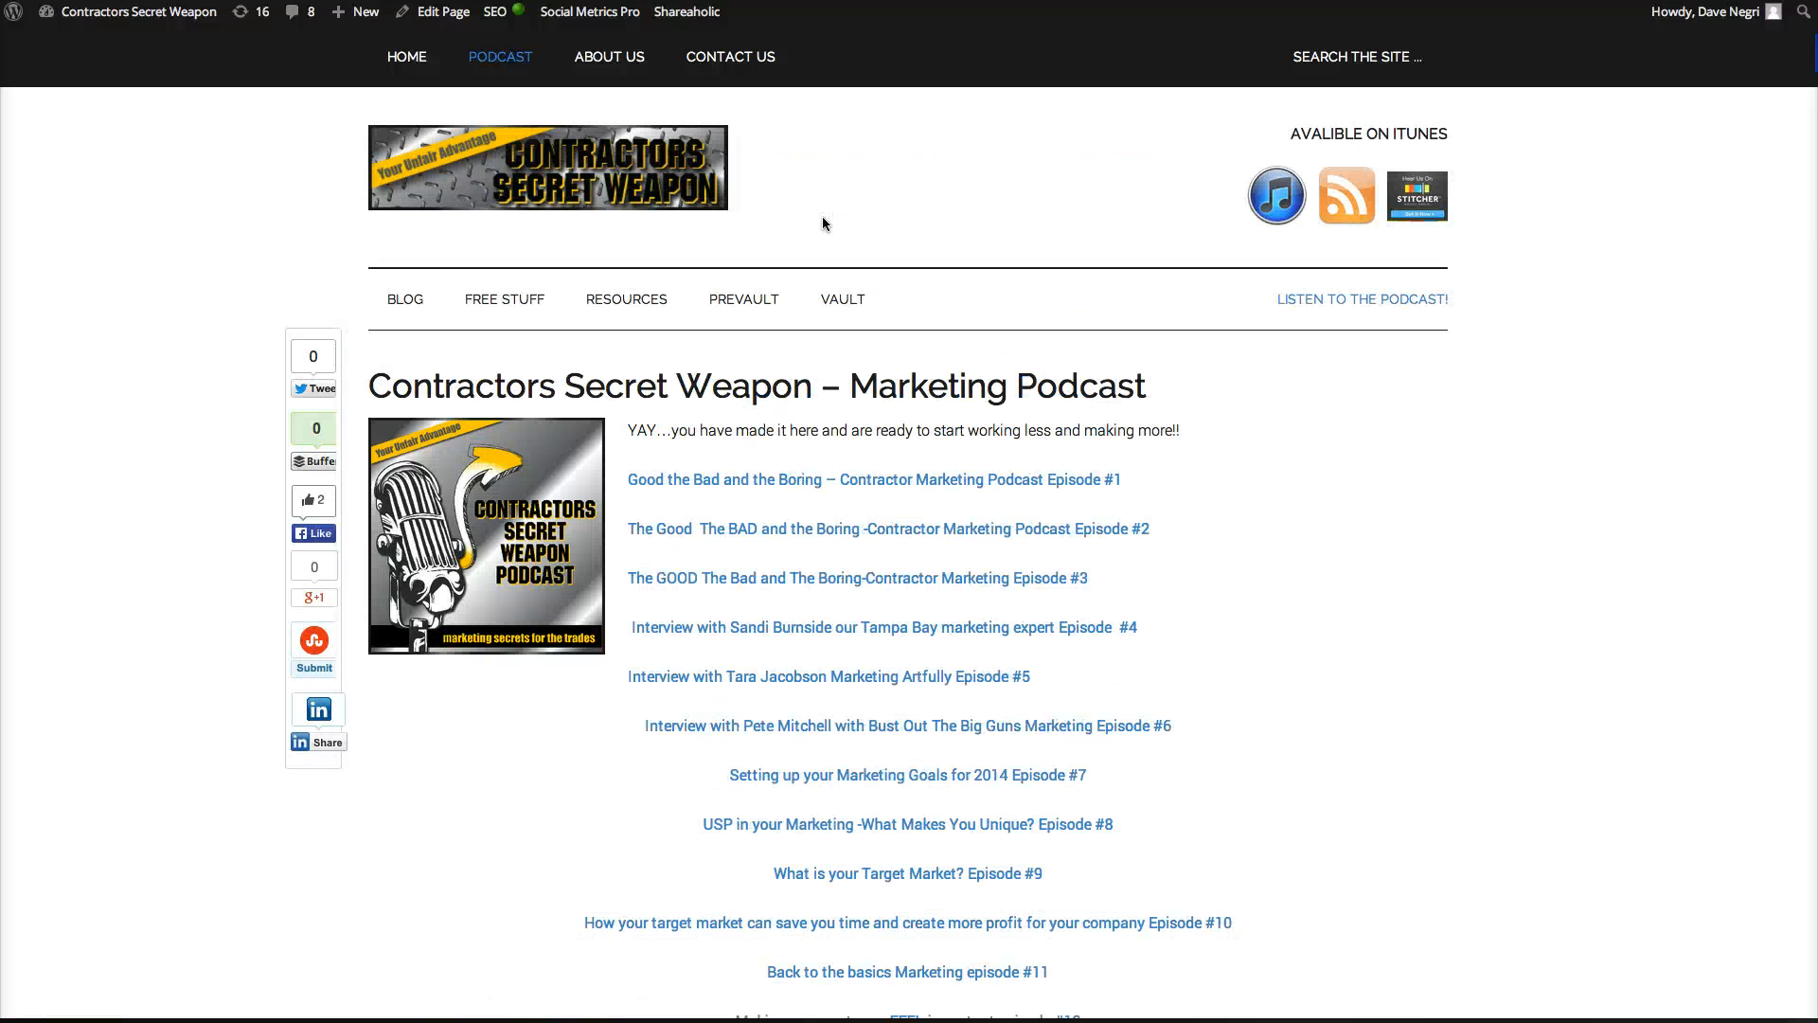
Examine the Podcast page's layout, from the episode links down through the podcast description and banner image
scroll(822, 216, "down", 3)
scroll(822, 217, "down", 10)
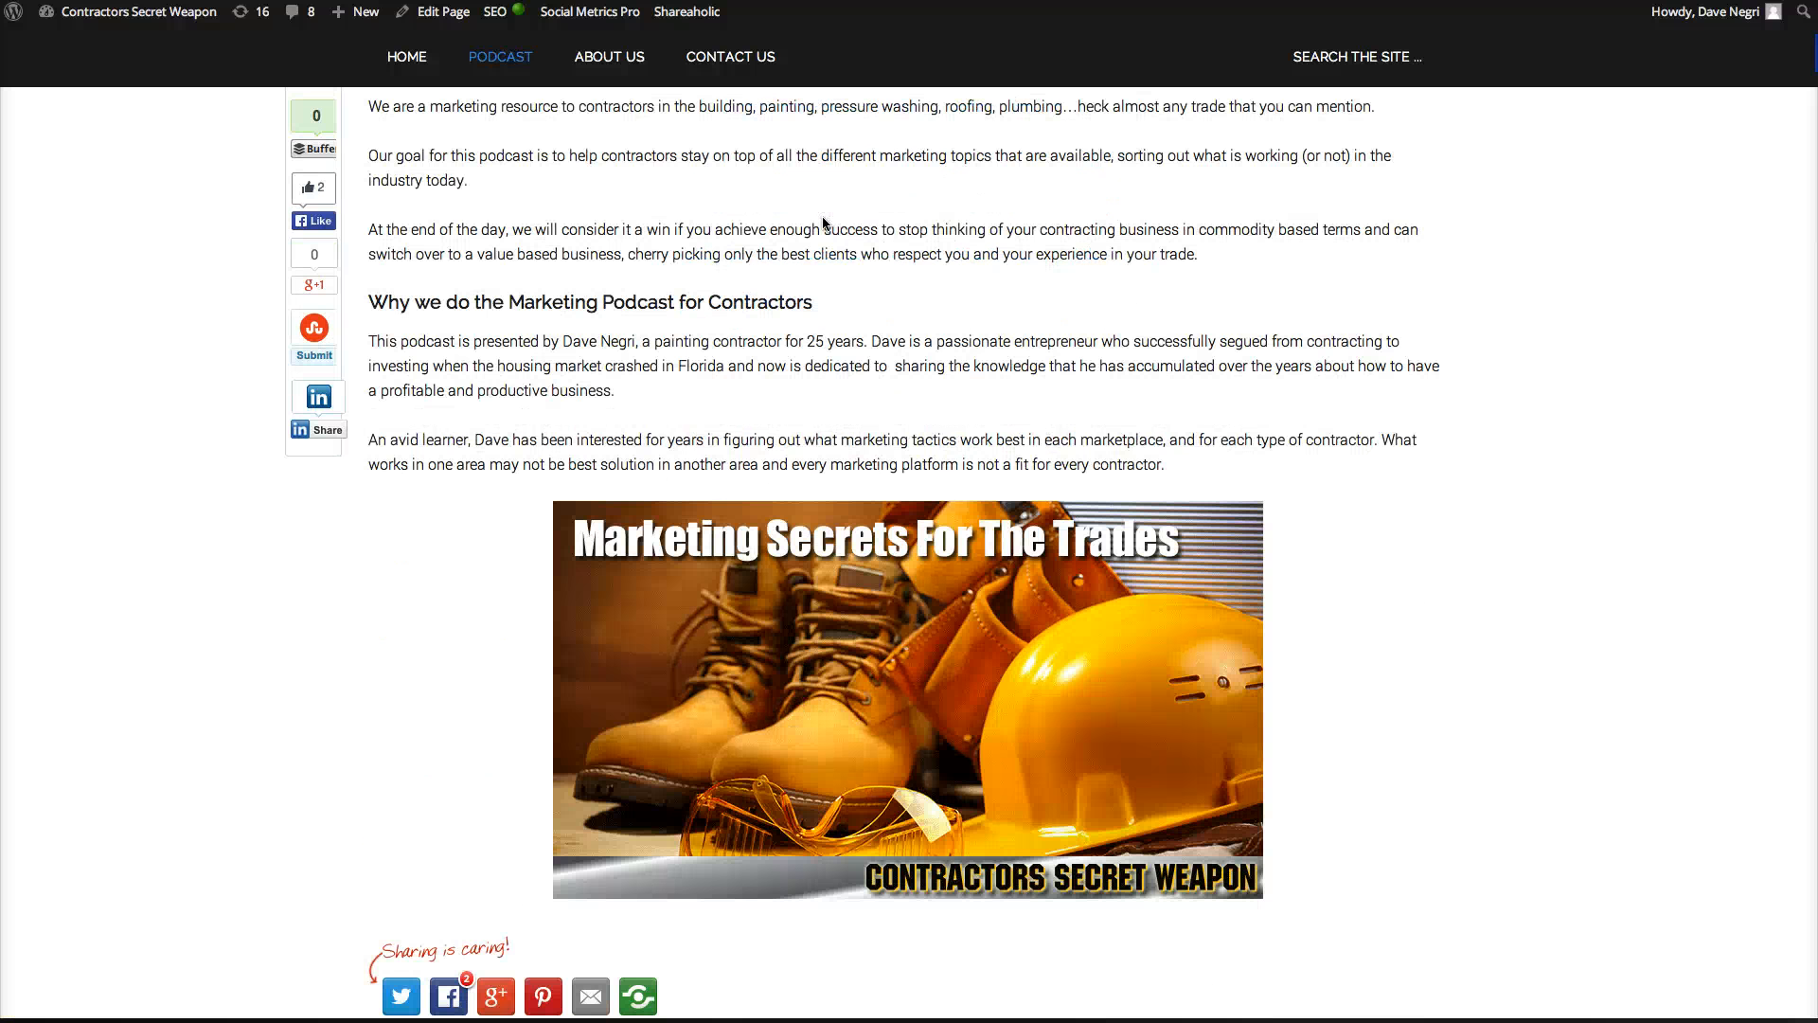
scroll(823, 223, "up", 10)
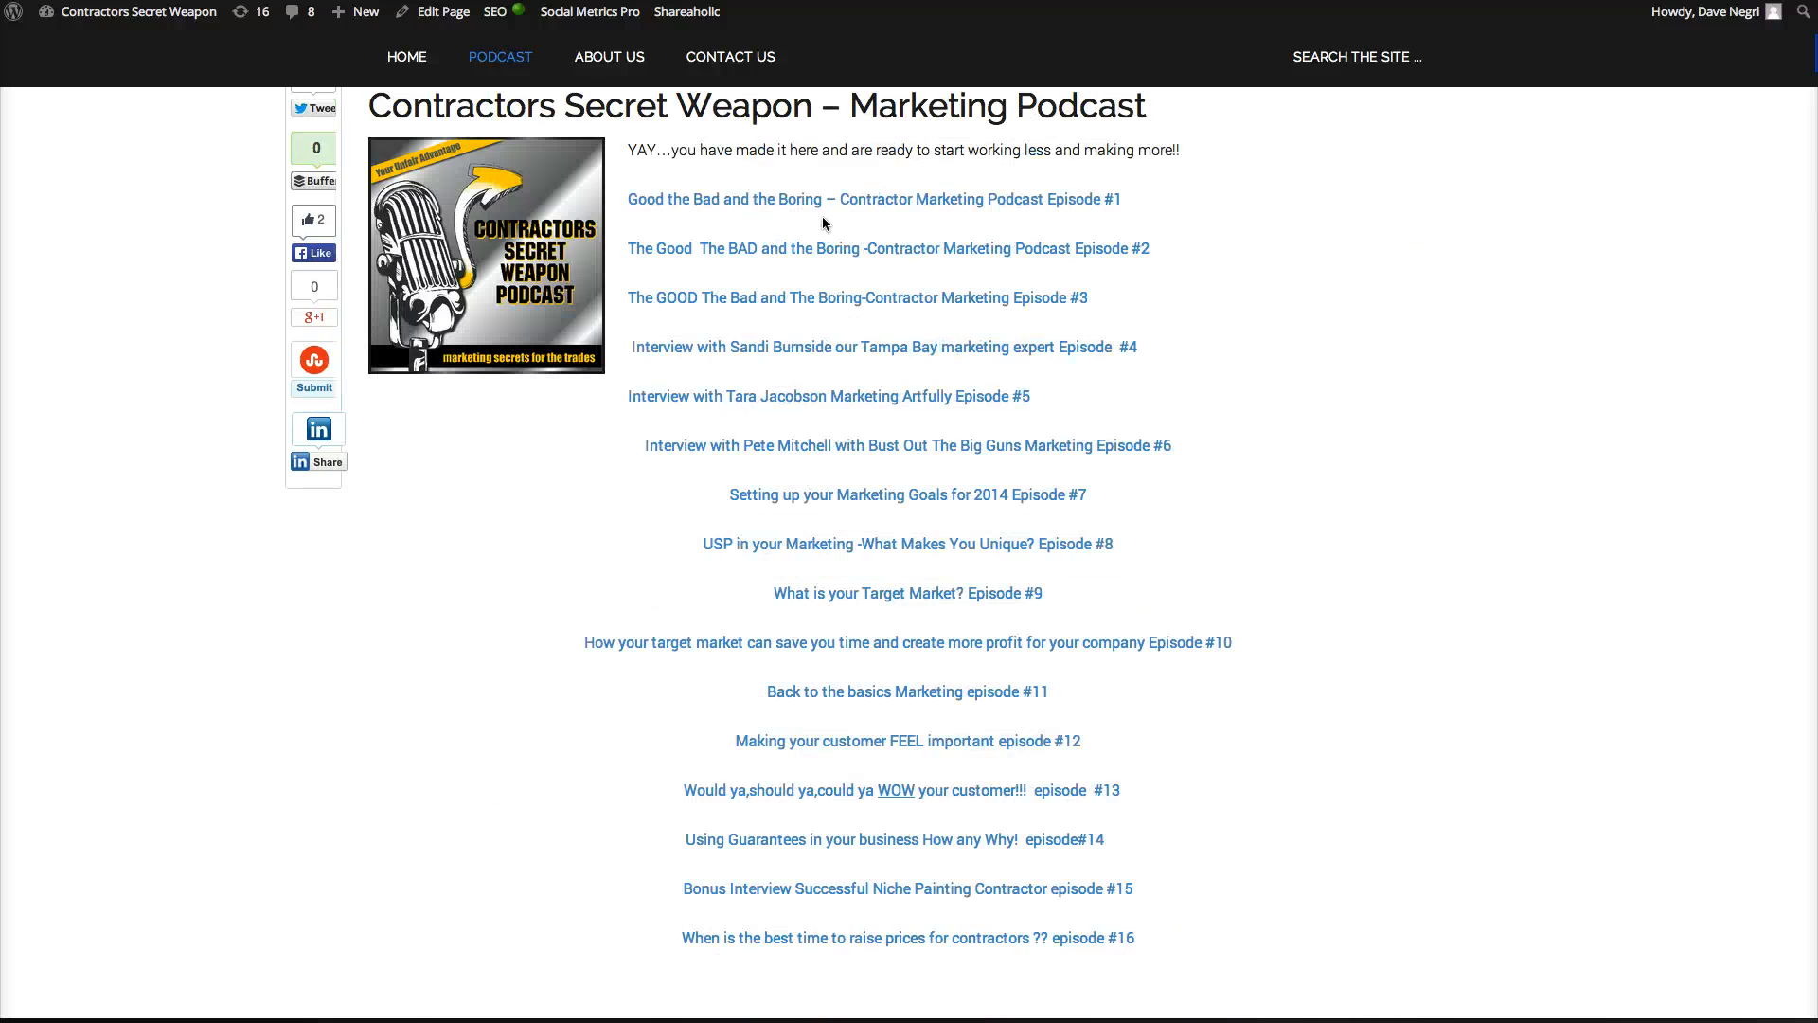
scroll(822, 220, "up", 2)
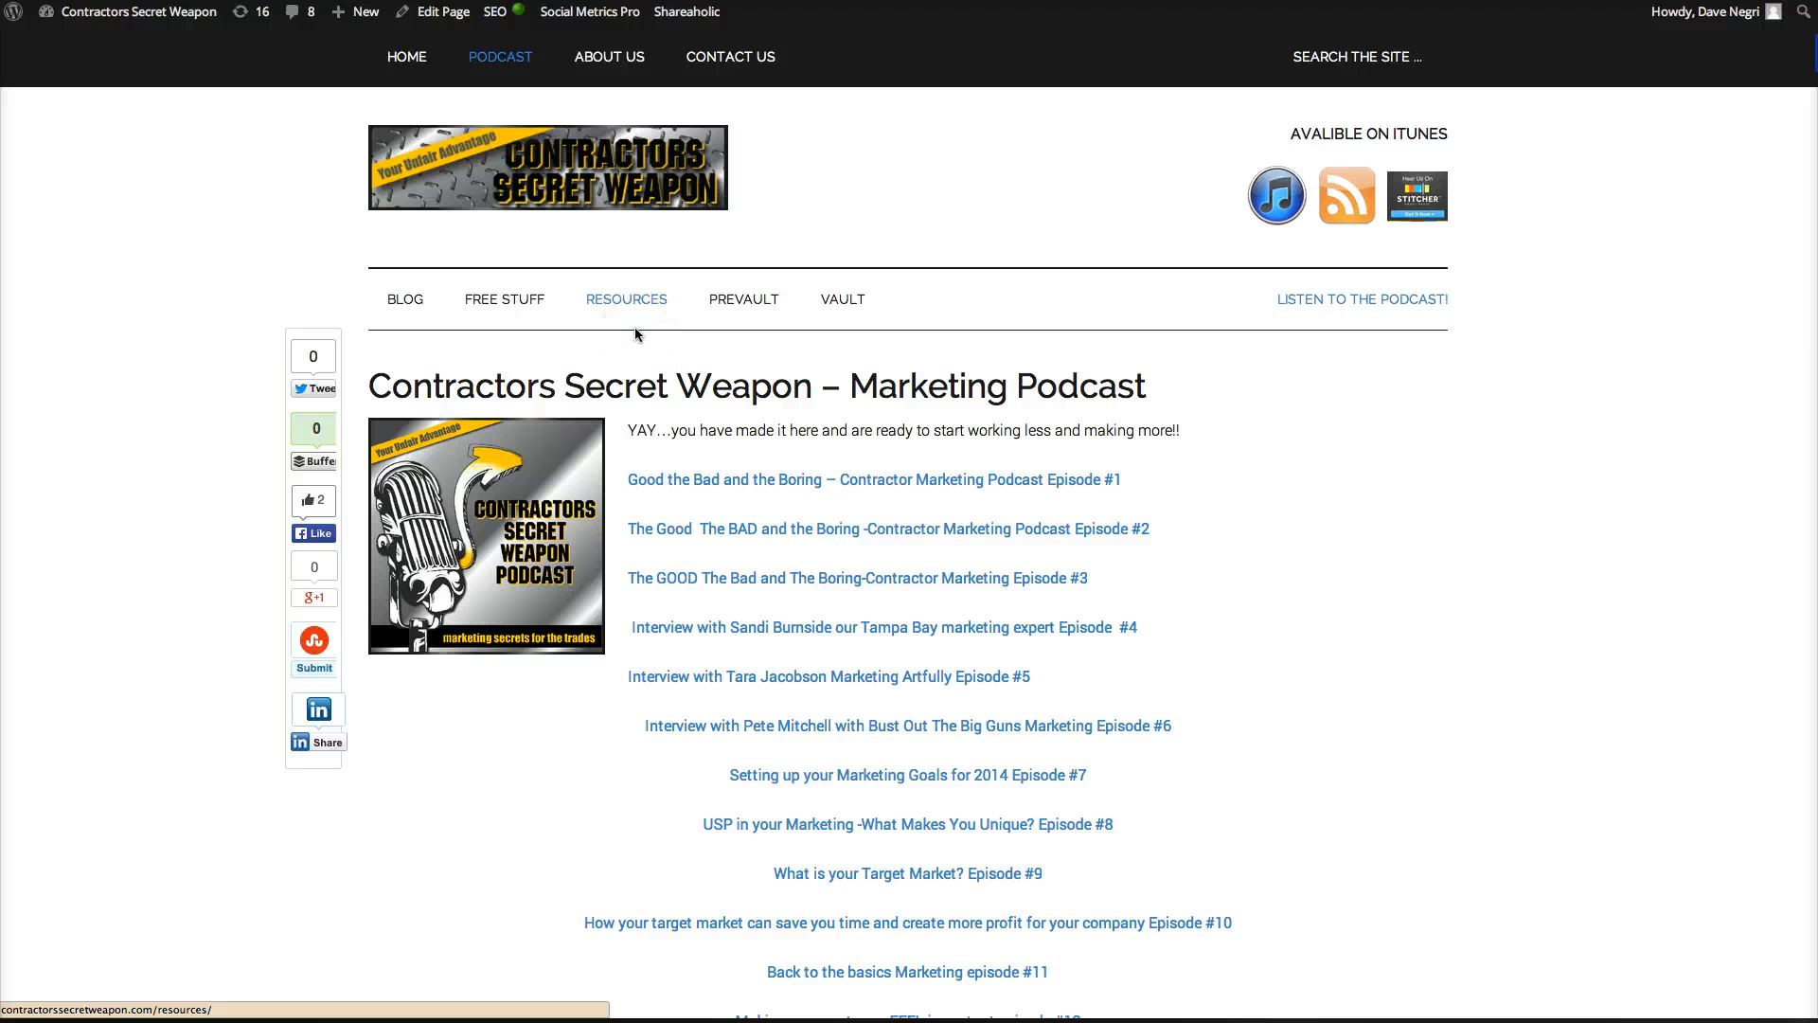
scroll(634, 328, "down", 8)
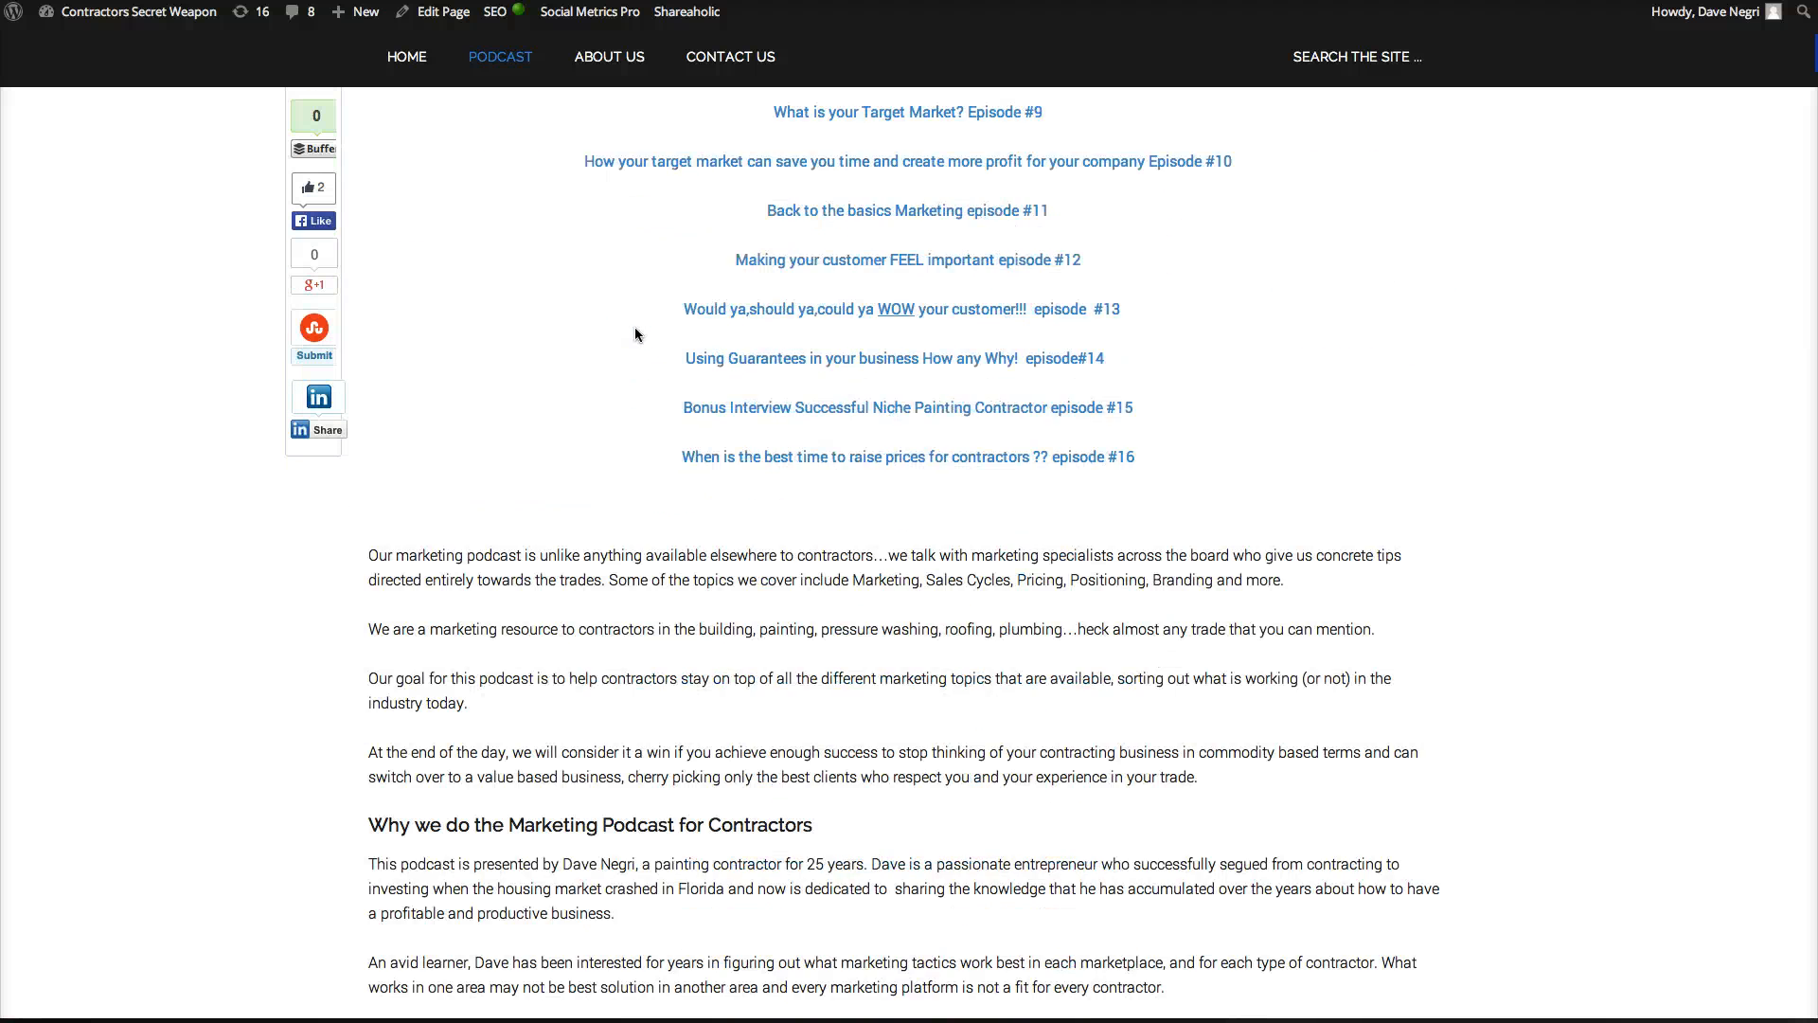
scroll(635, 326, "down", 7)
scroll(788, 358, "up", 15)
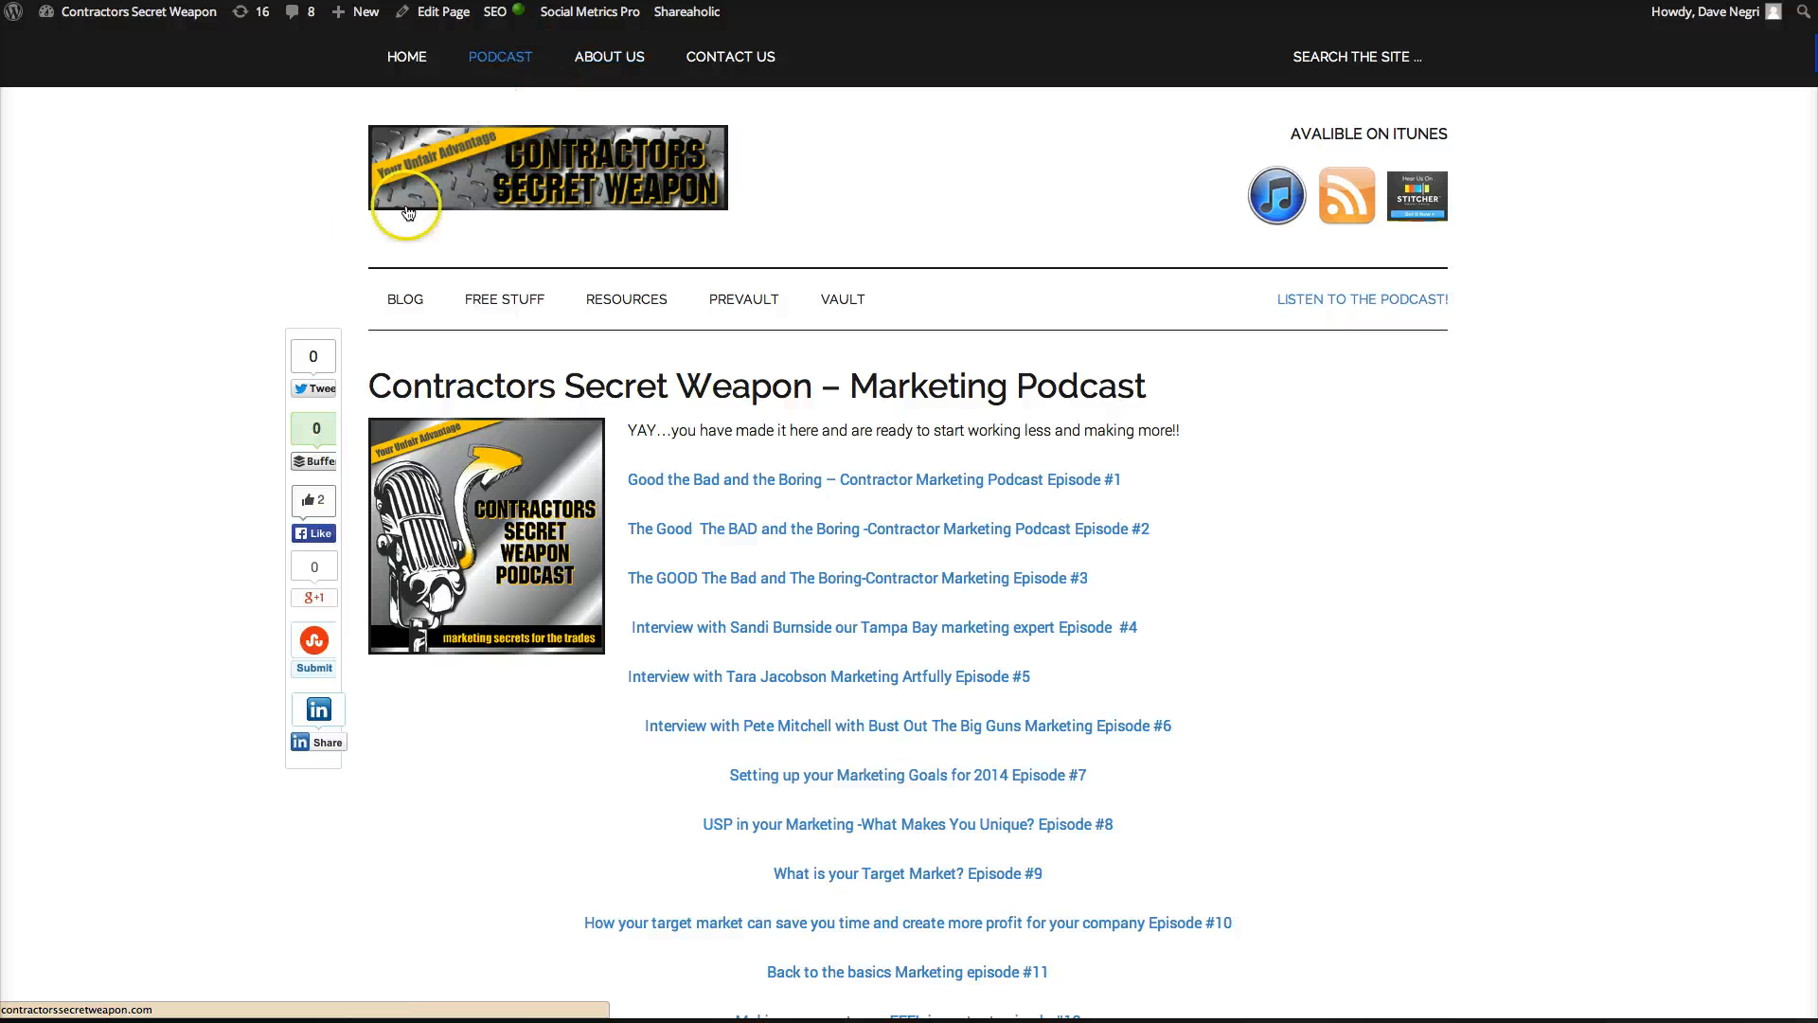
scroll(833, 407, "down", 7)
scroll(851, 419, "down", 6)
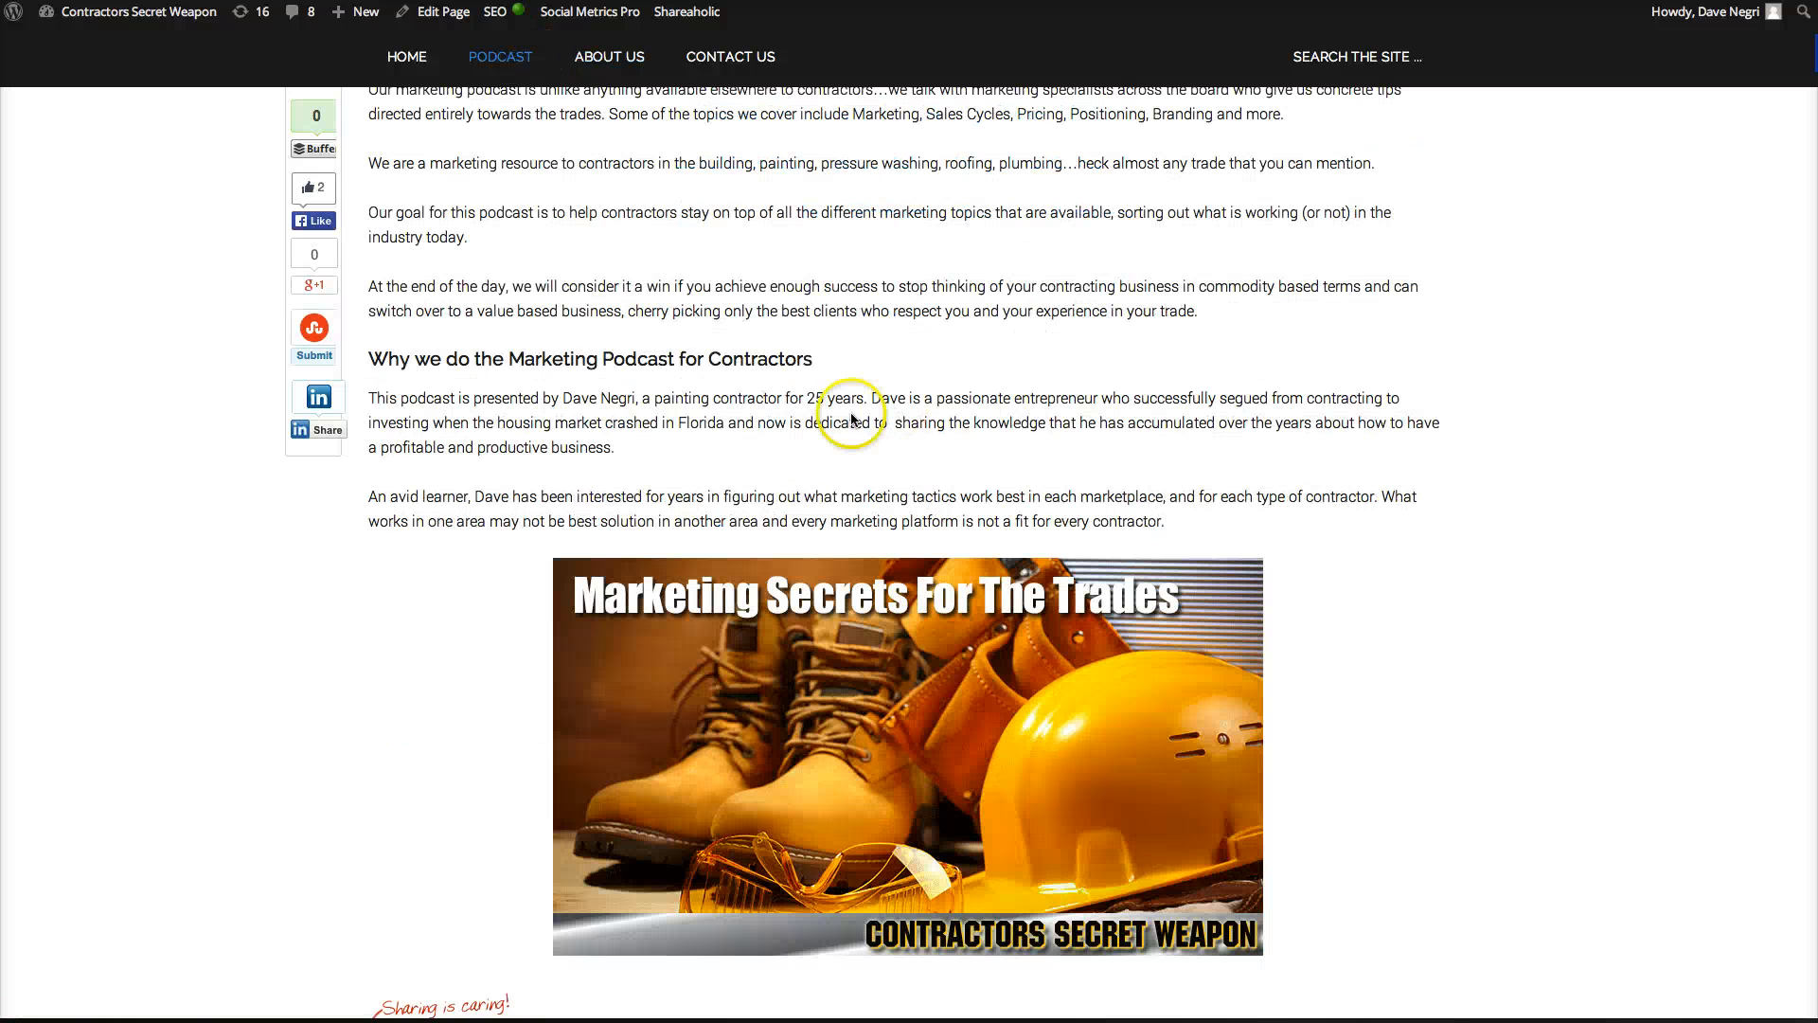
scroll(748, 327, "up", 13)
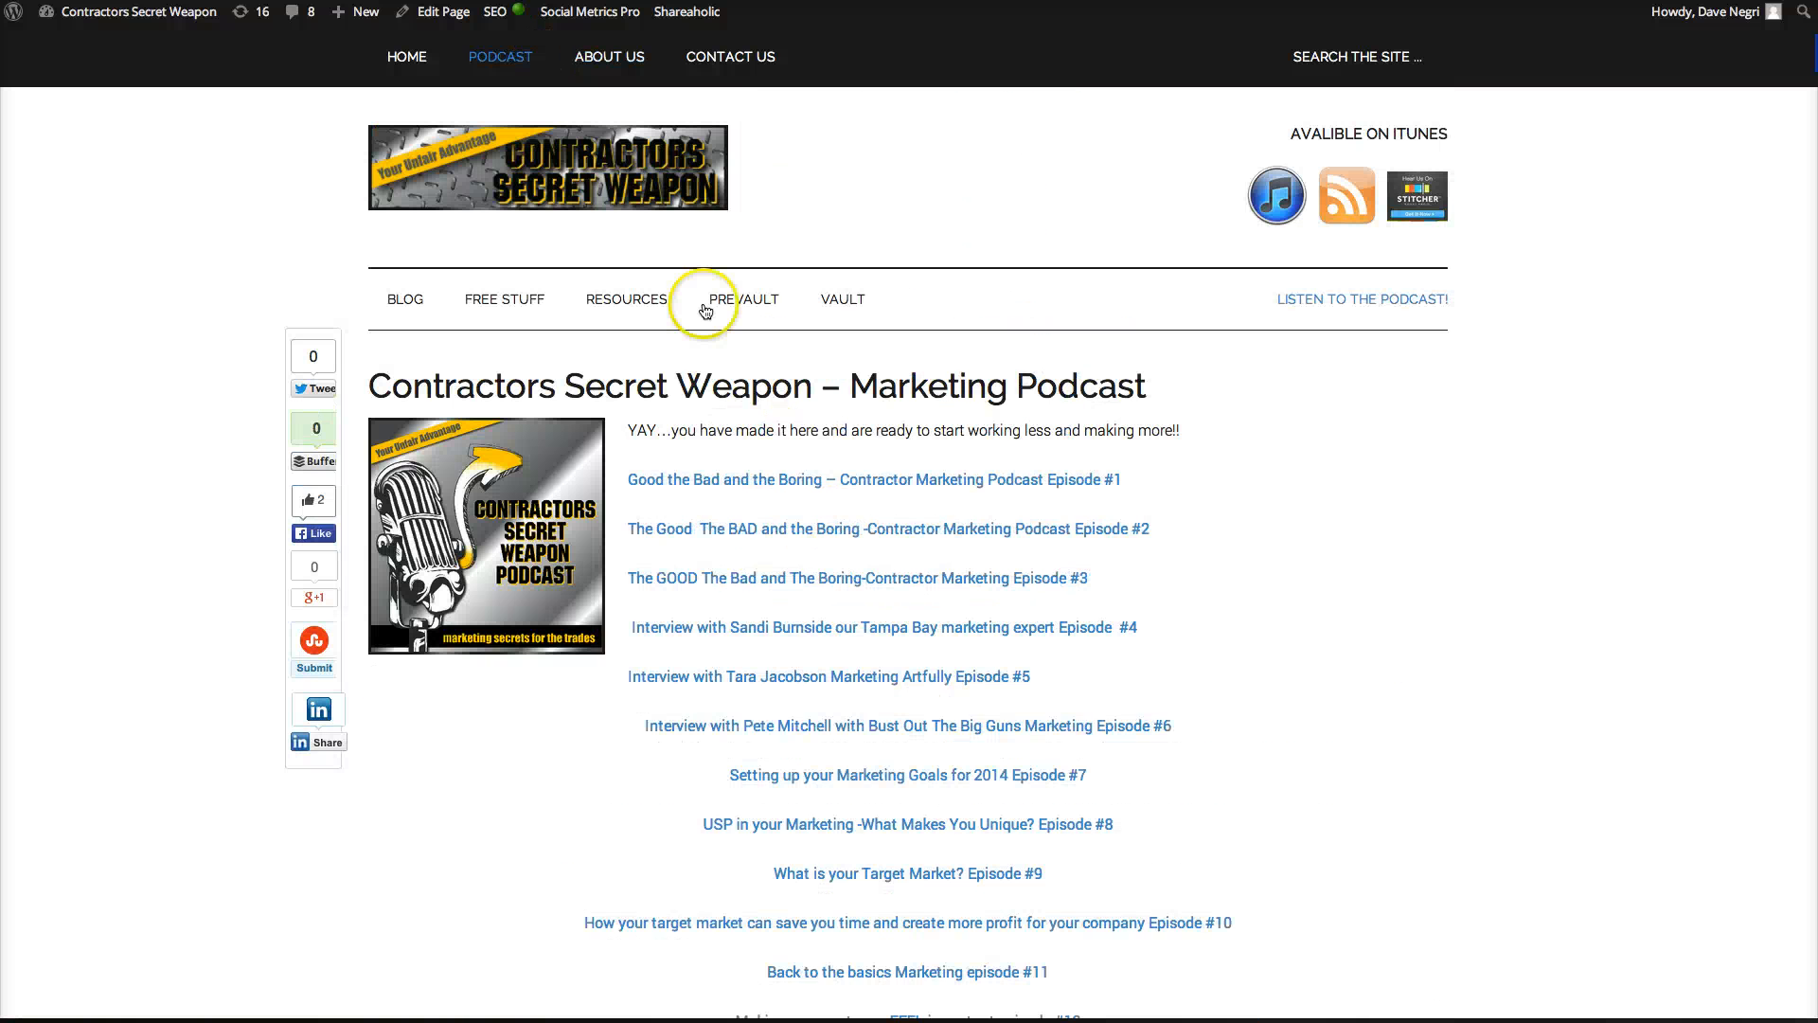
Open the Contractors Secret Weapon blog, look through its post excerpts and show the Blog submenu
left_click(402, 303)
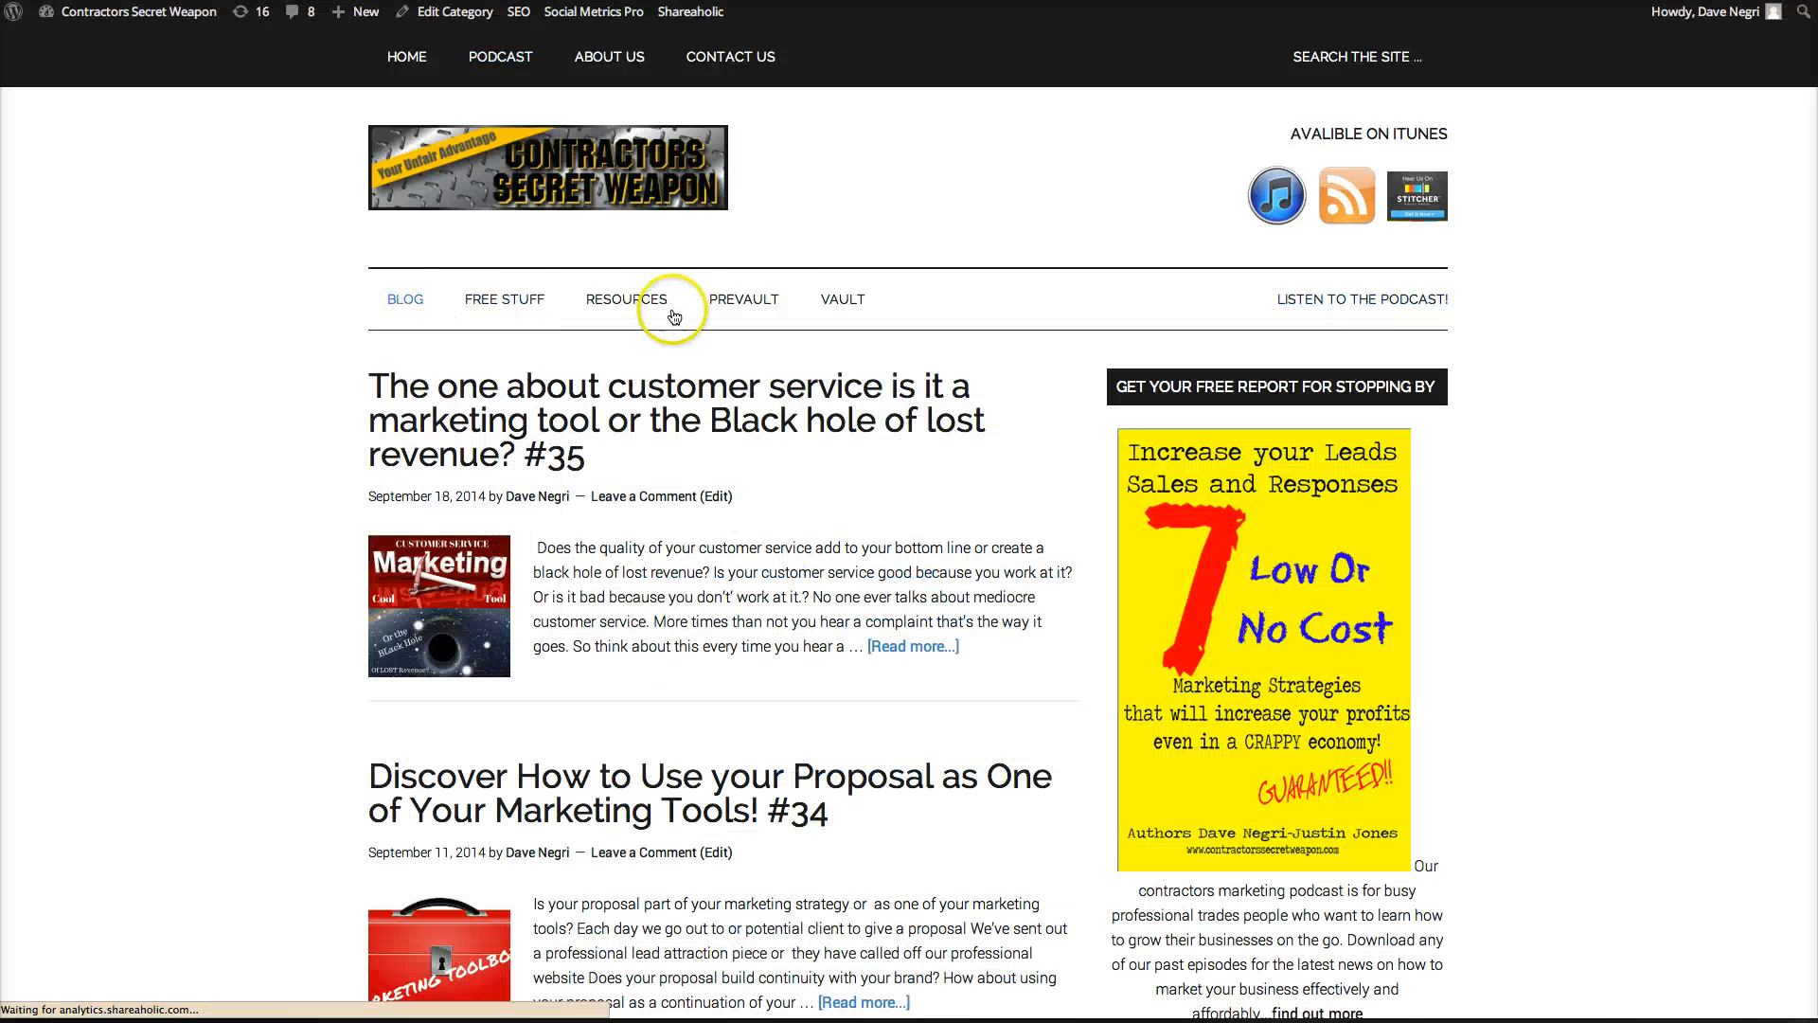
scroll(755, 382, "down", 20)
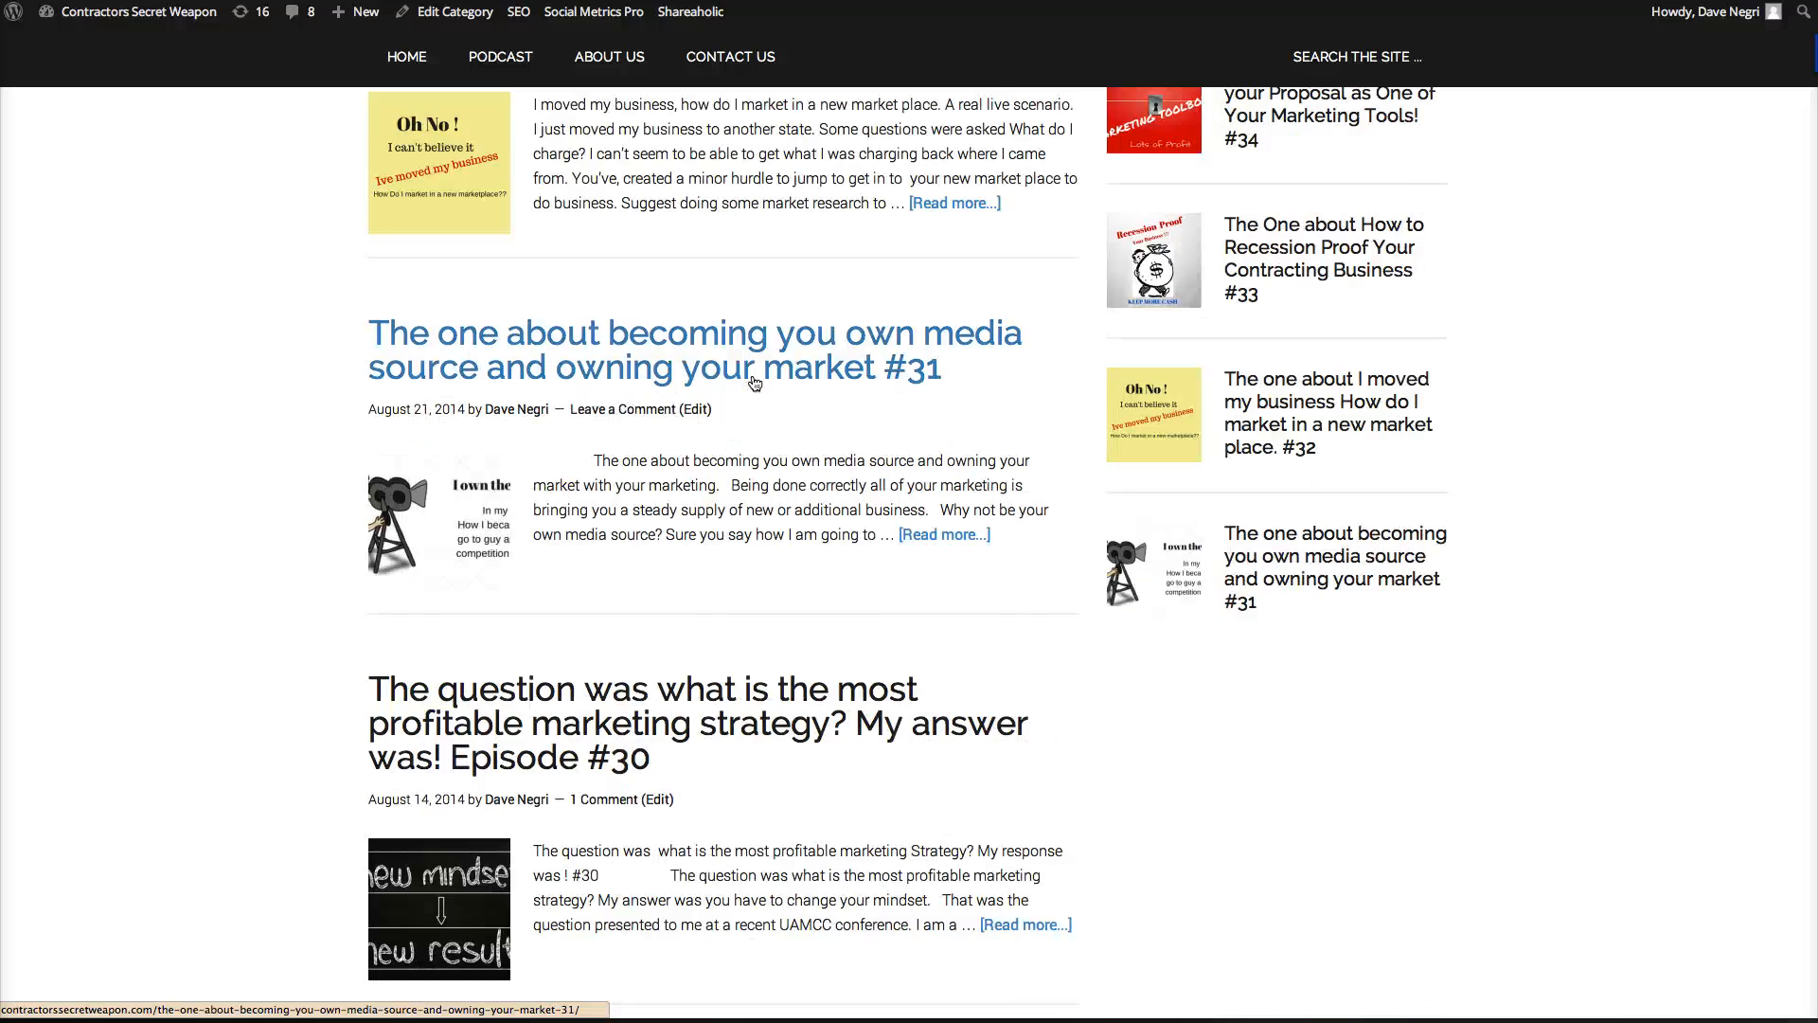
scroll(755, 382, "up", 20)
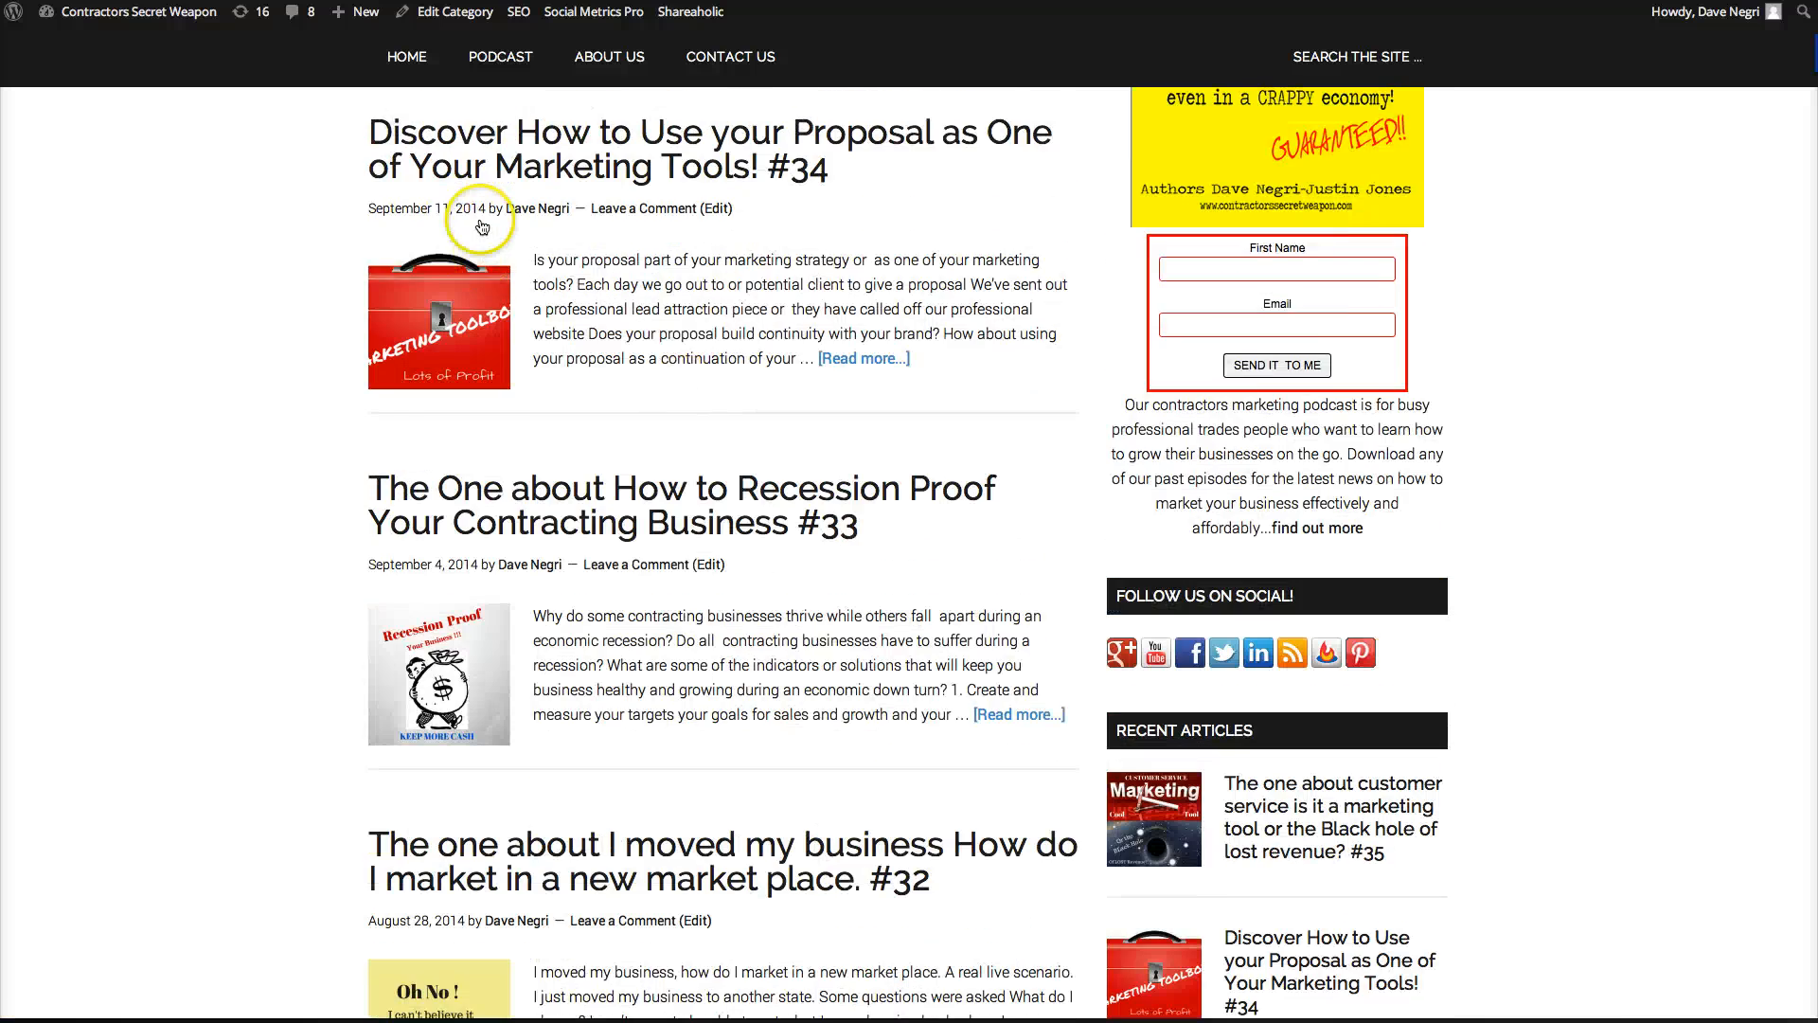
left_click(420, 206)
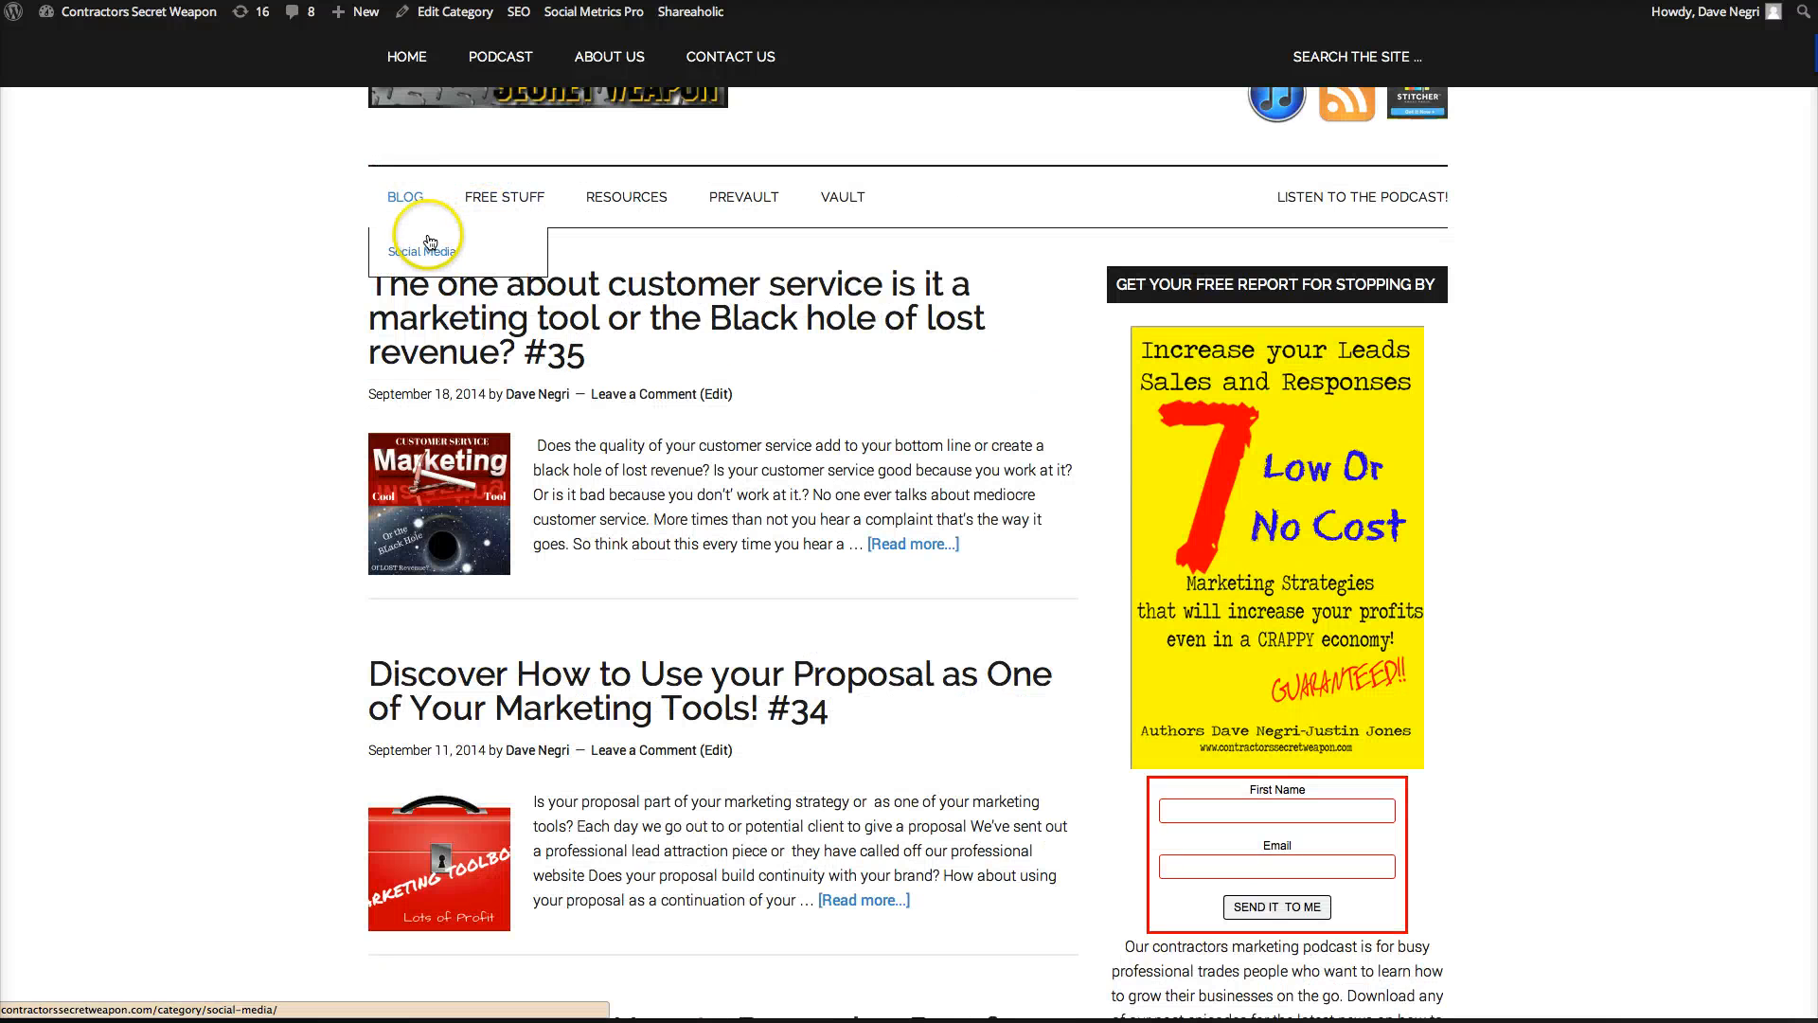
Look through the Contractors Secret Weapon blog's podcast post excerpts down to the footer and return to the header
mouse_move(398, 201)
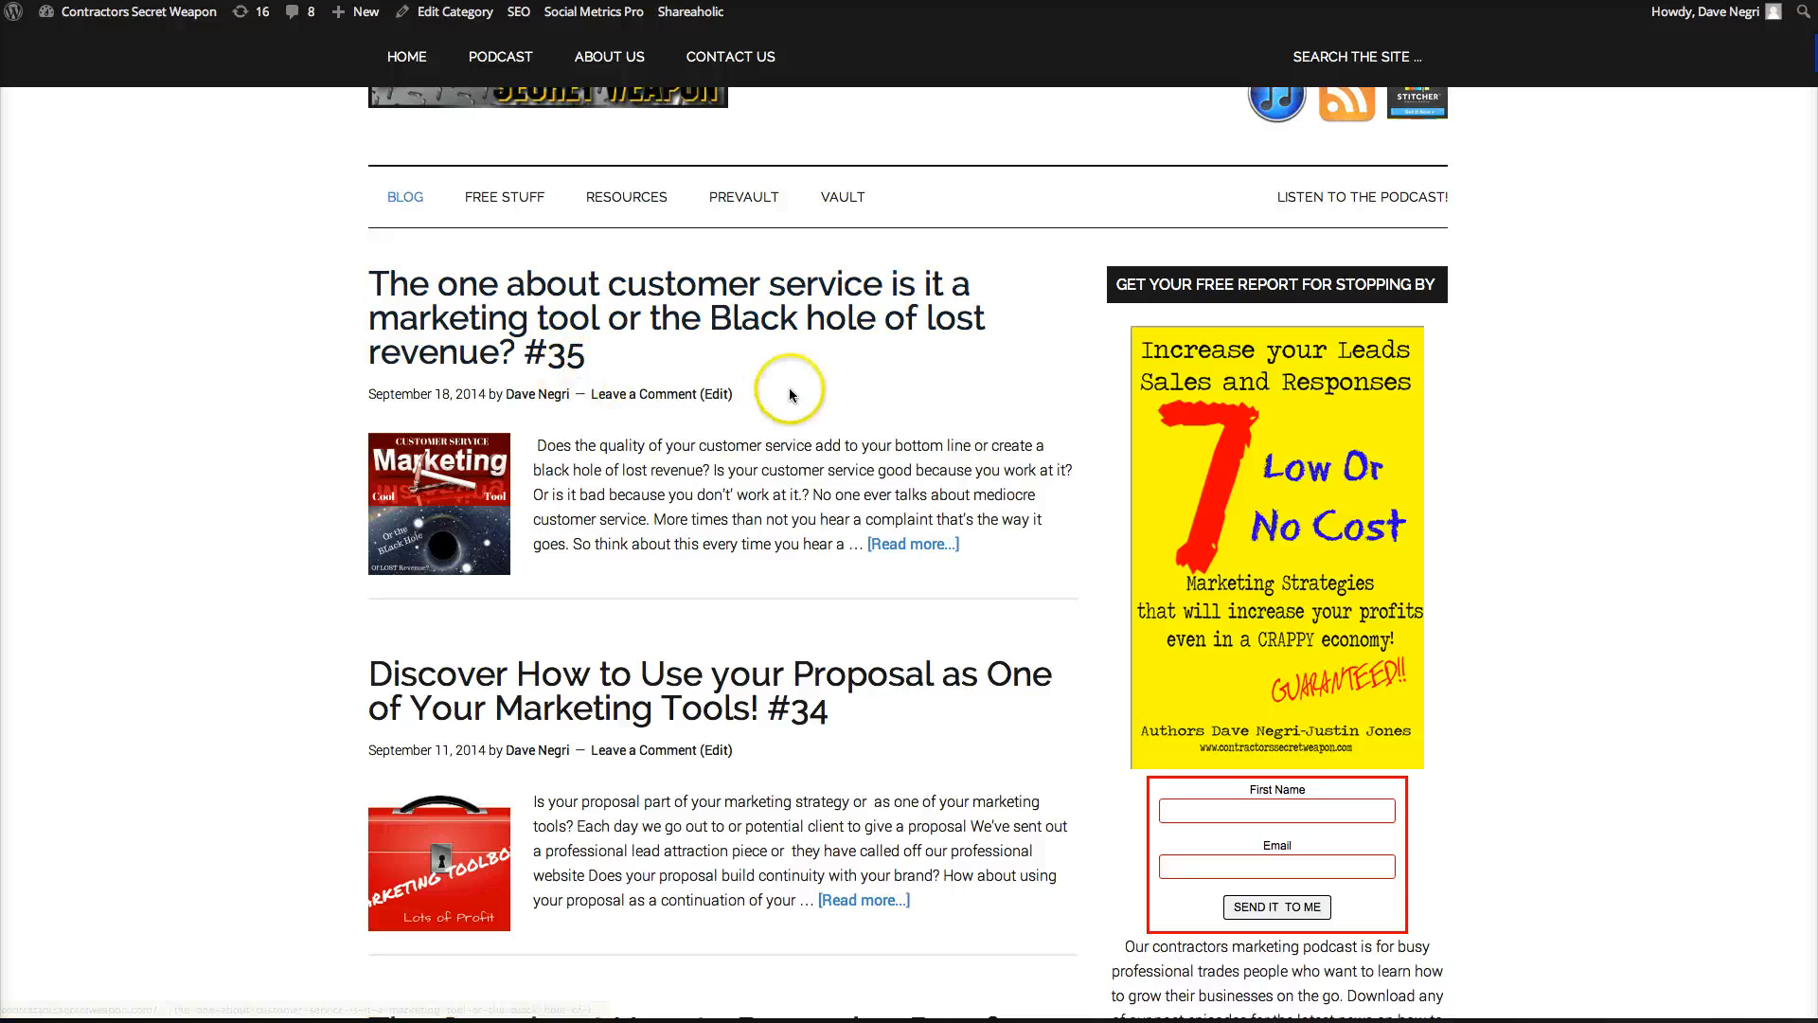
scroll(788, 389, "down", 15)
scroll(790, 395, "down", 15)
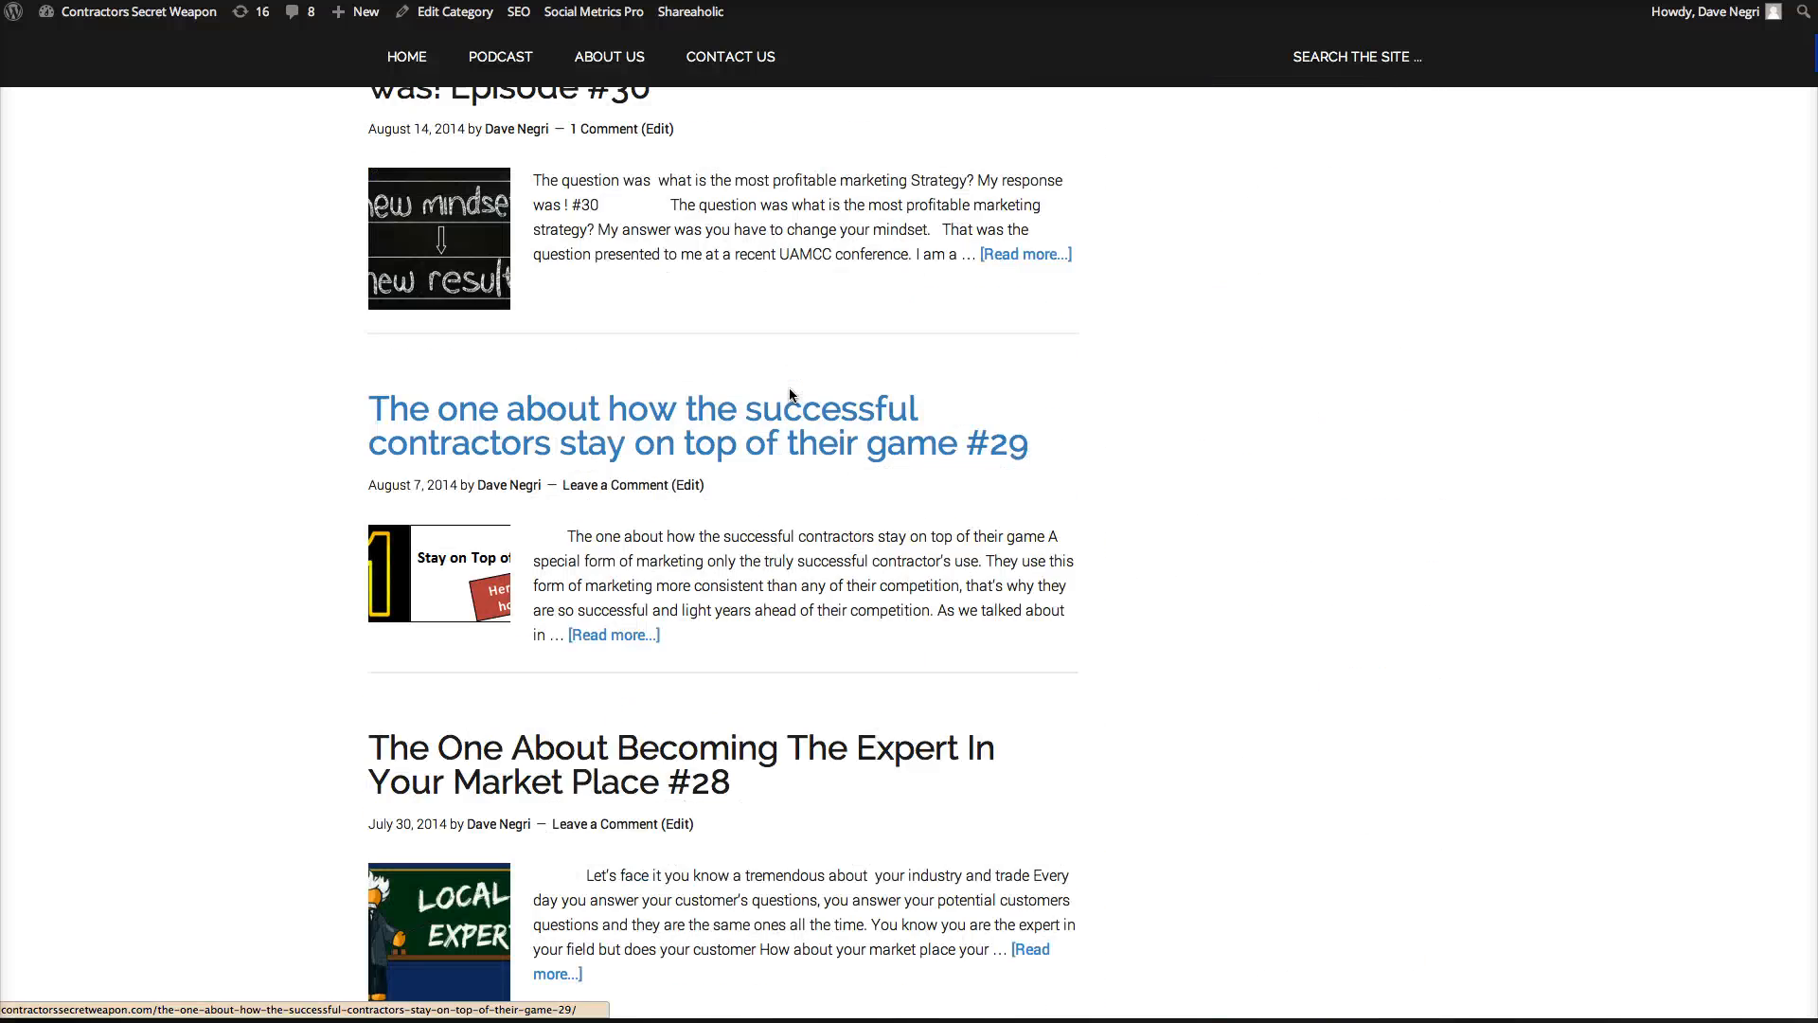
scroll(790, 395, "down", 3)
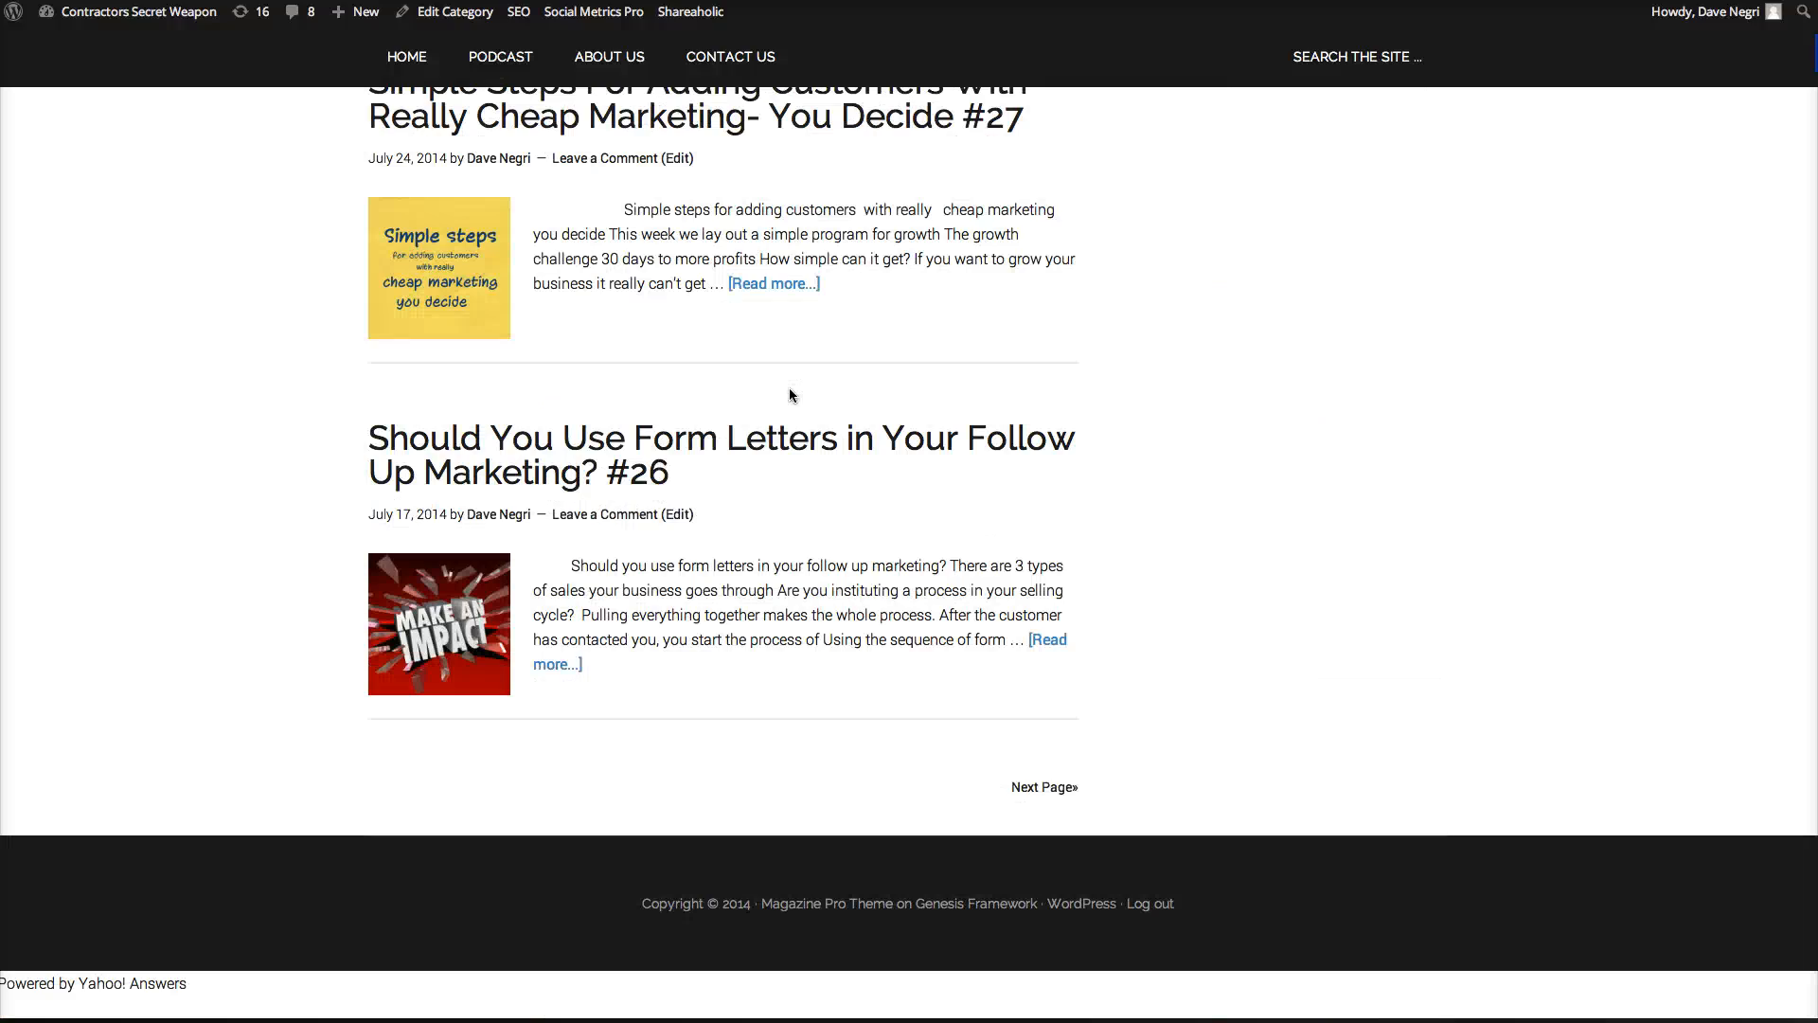
scroll(791, 395, "up", 8)
scroll(791, 395, "up", 10)
scroll(791, 395, "up", 10)
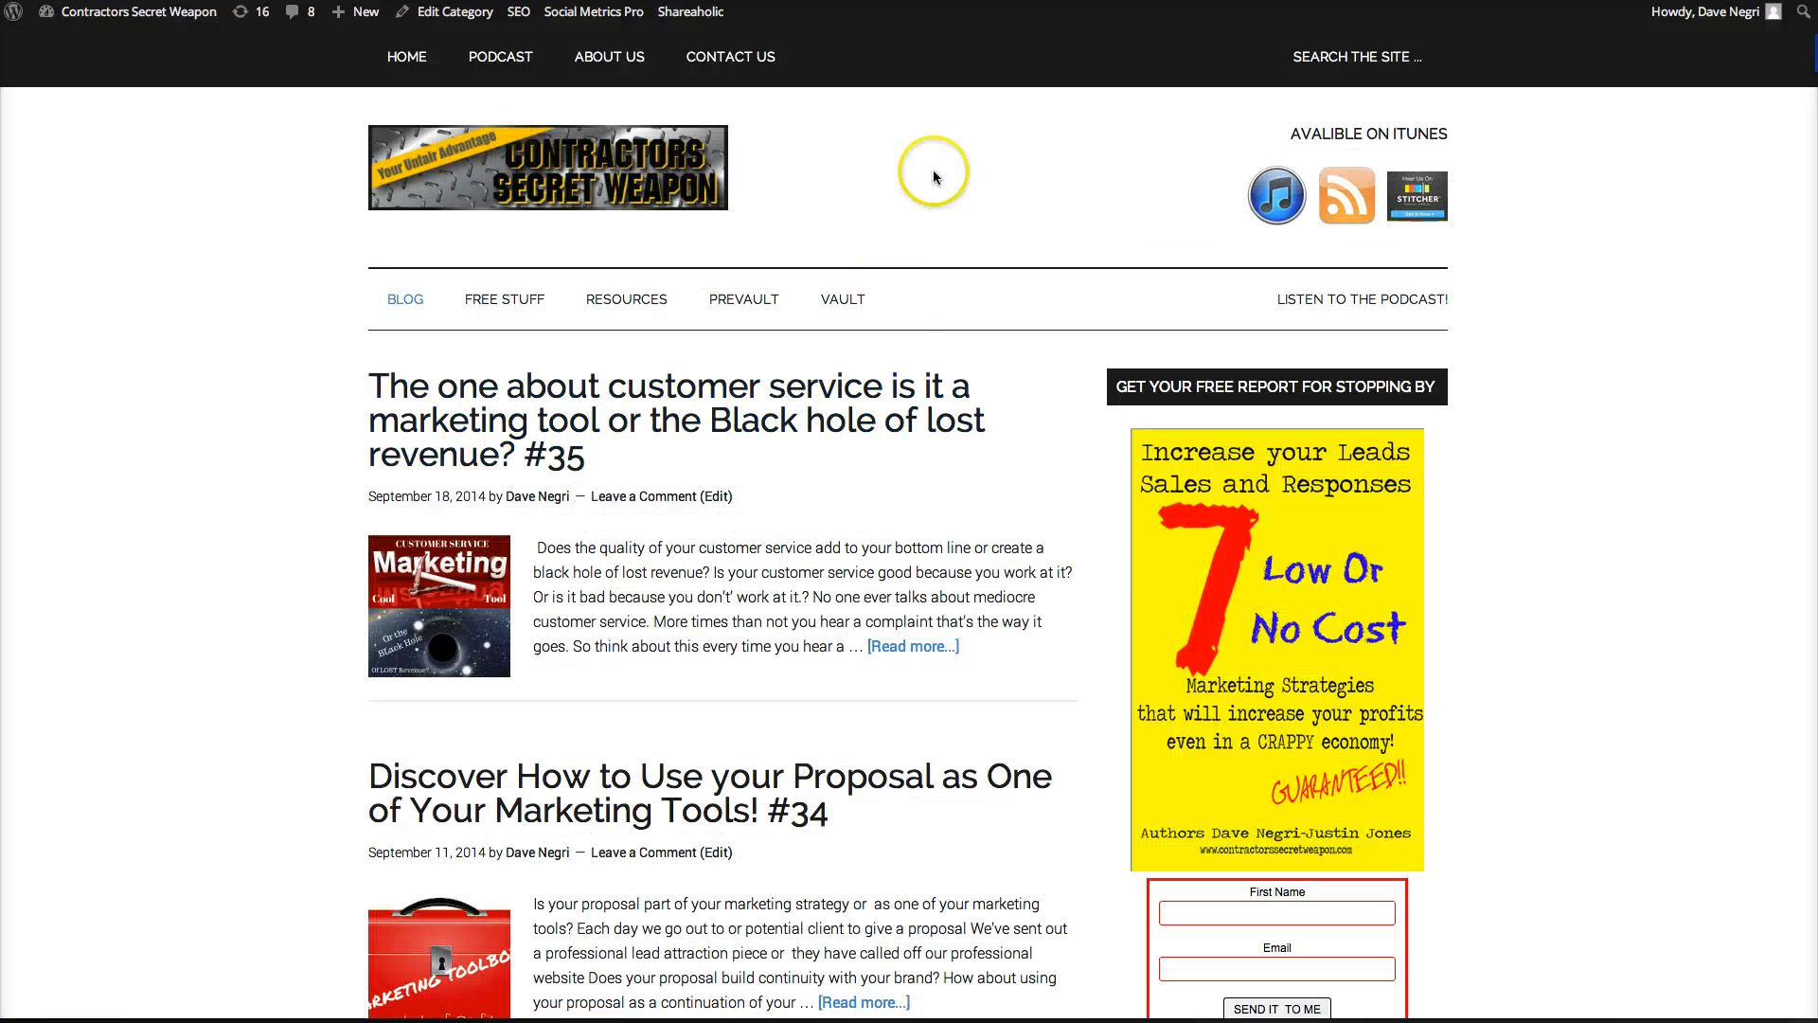
Open the Contractors Secret Weapon dashboard and go to the post categories
mouse_move(194, 15)
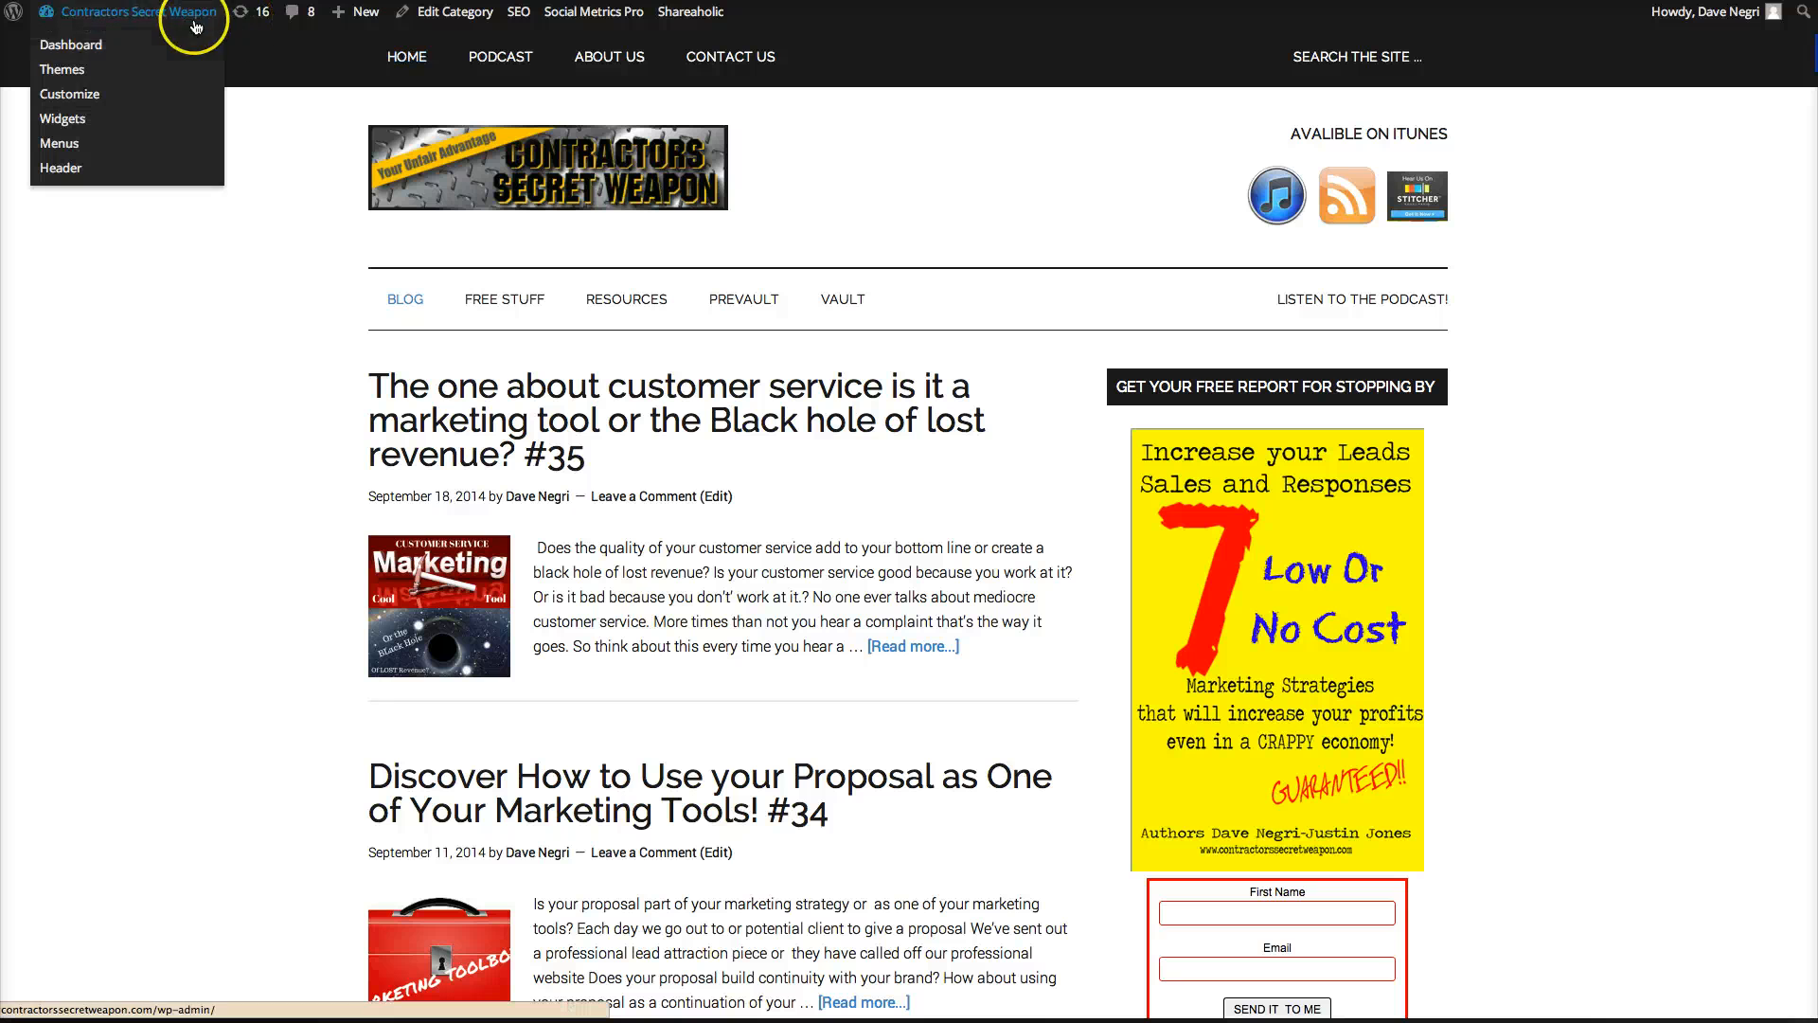
left_click(70, 45)
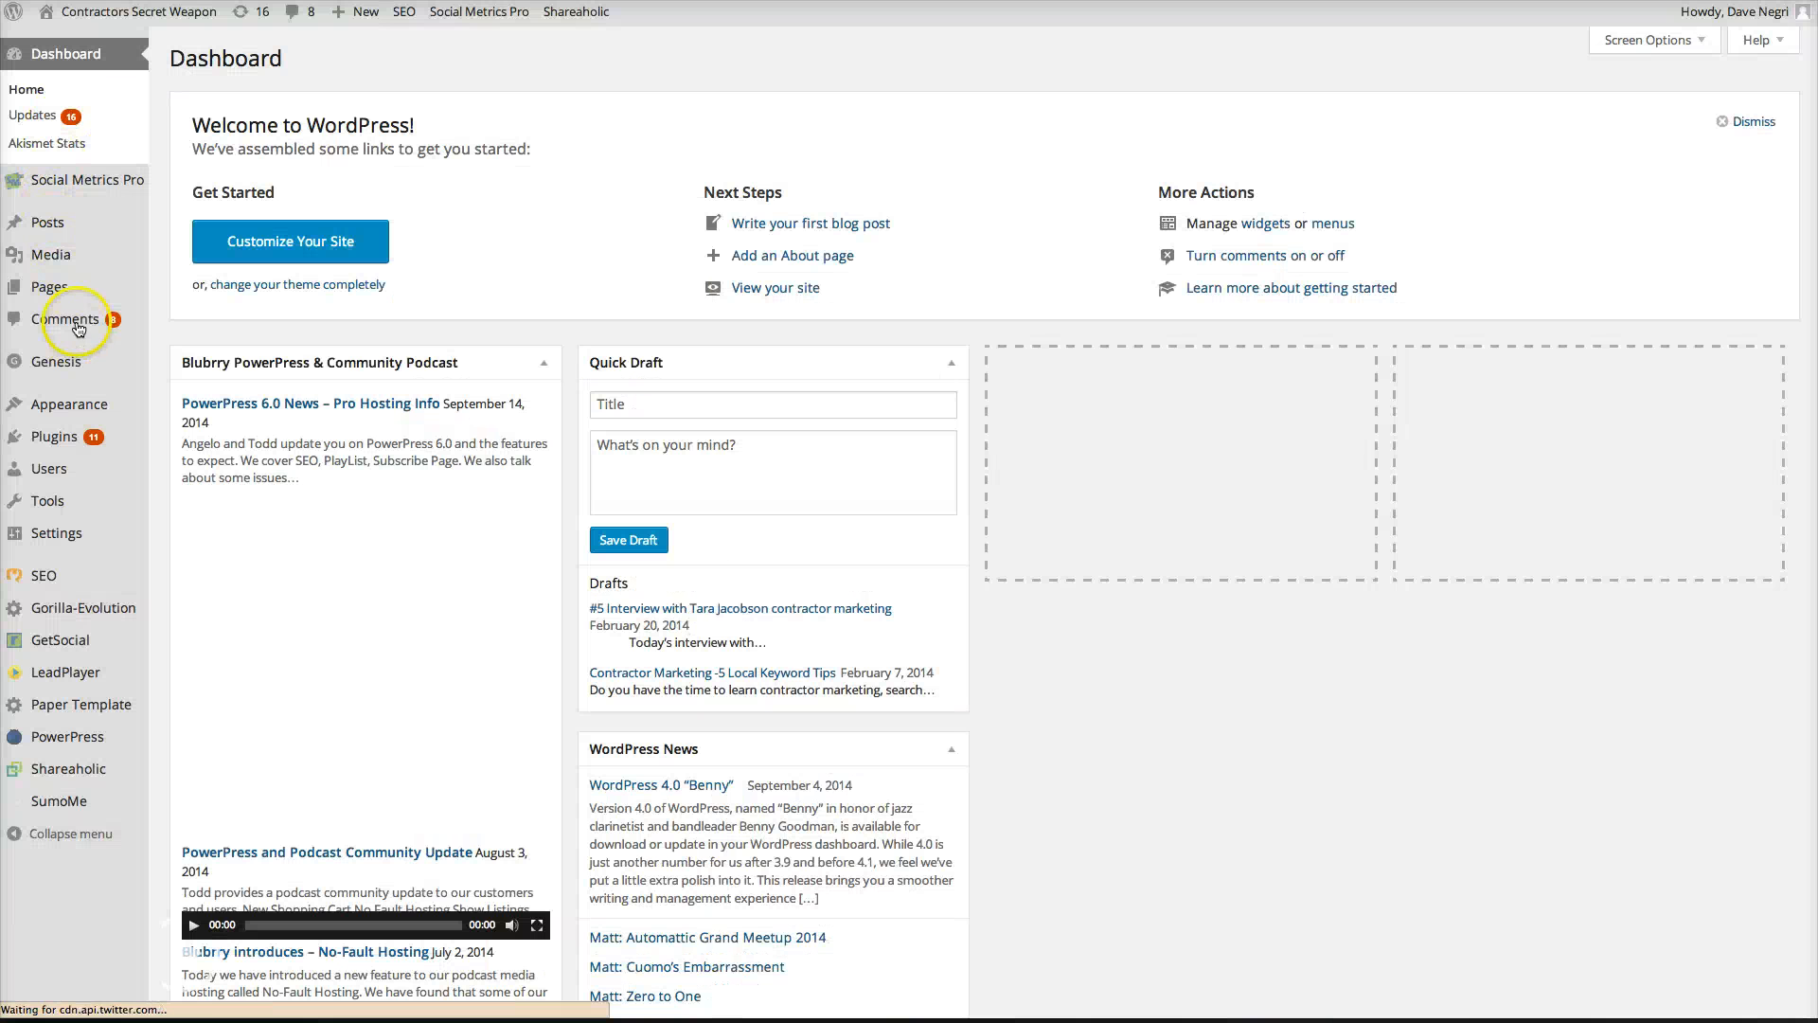
mouse_move(94, 228)
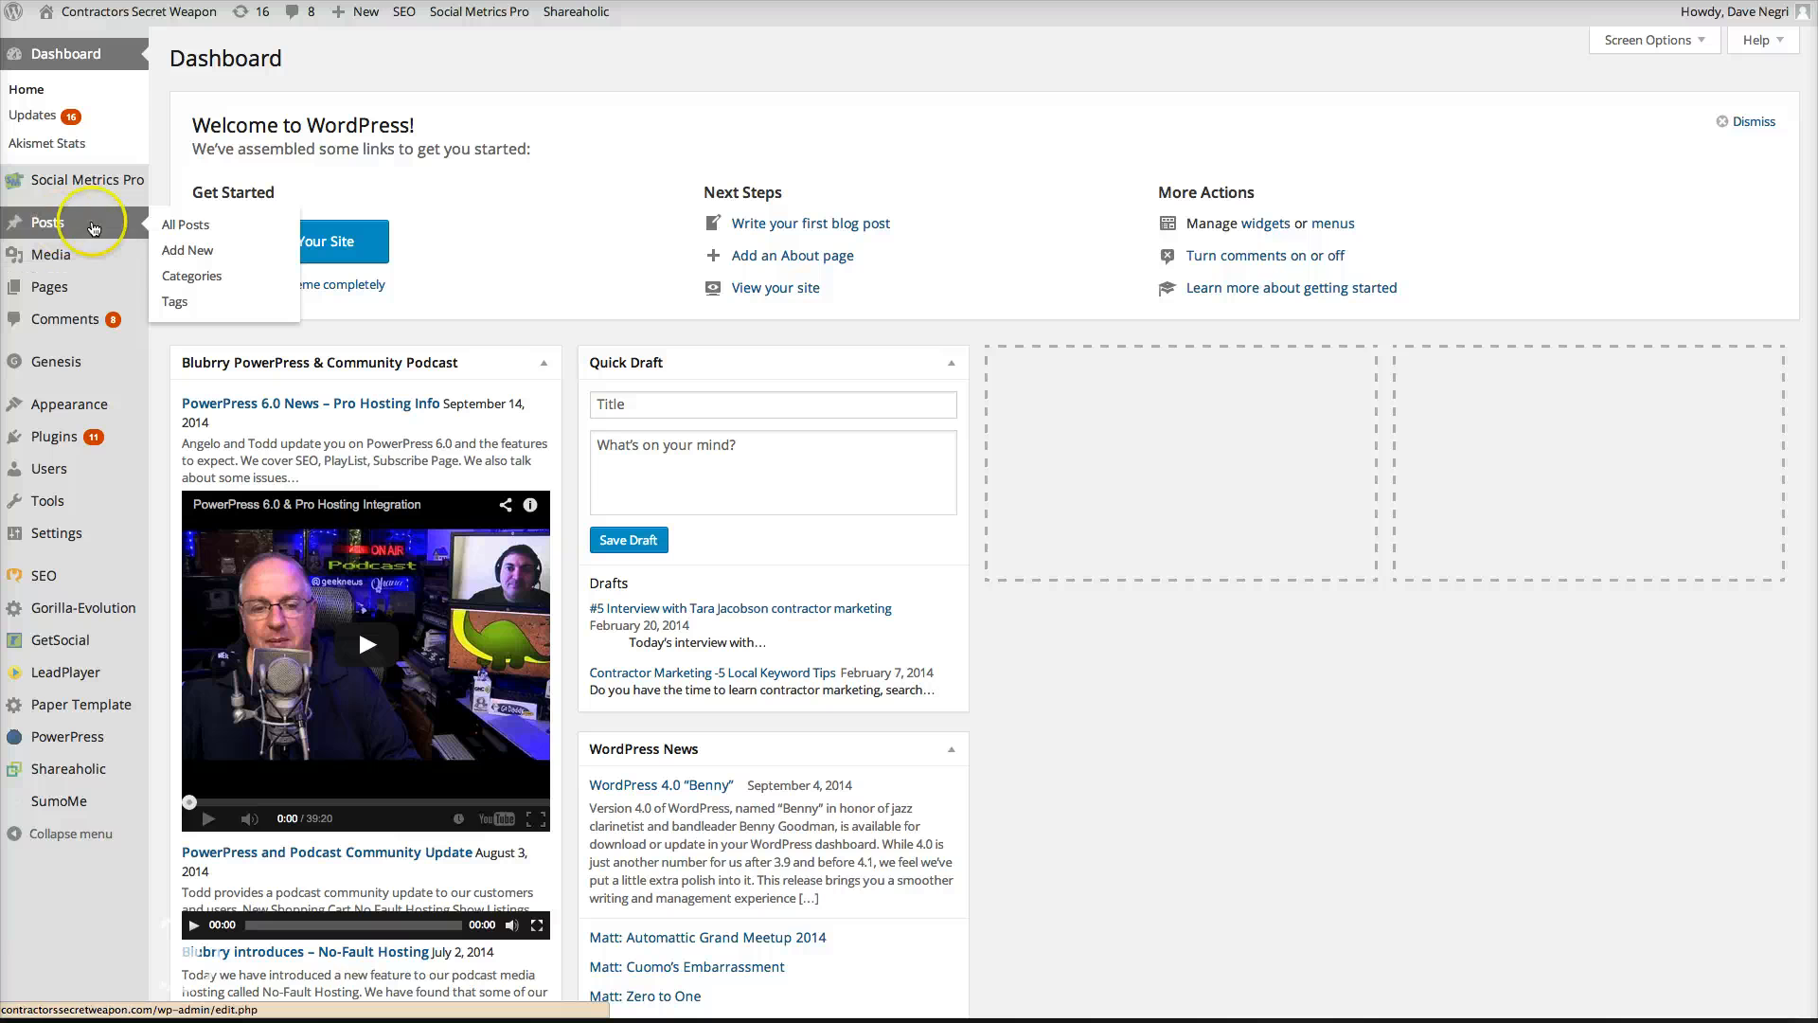
left_click(191, 280)
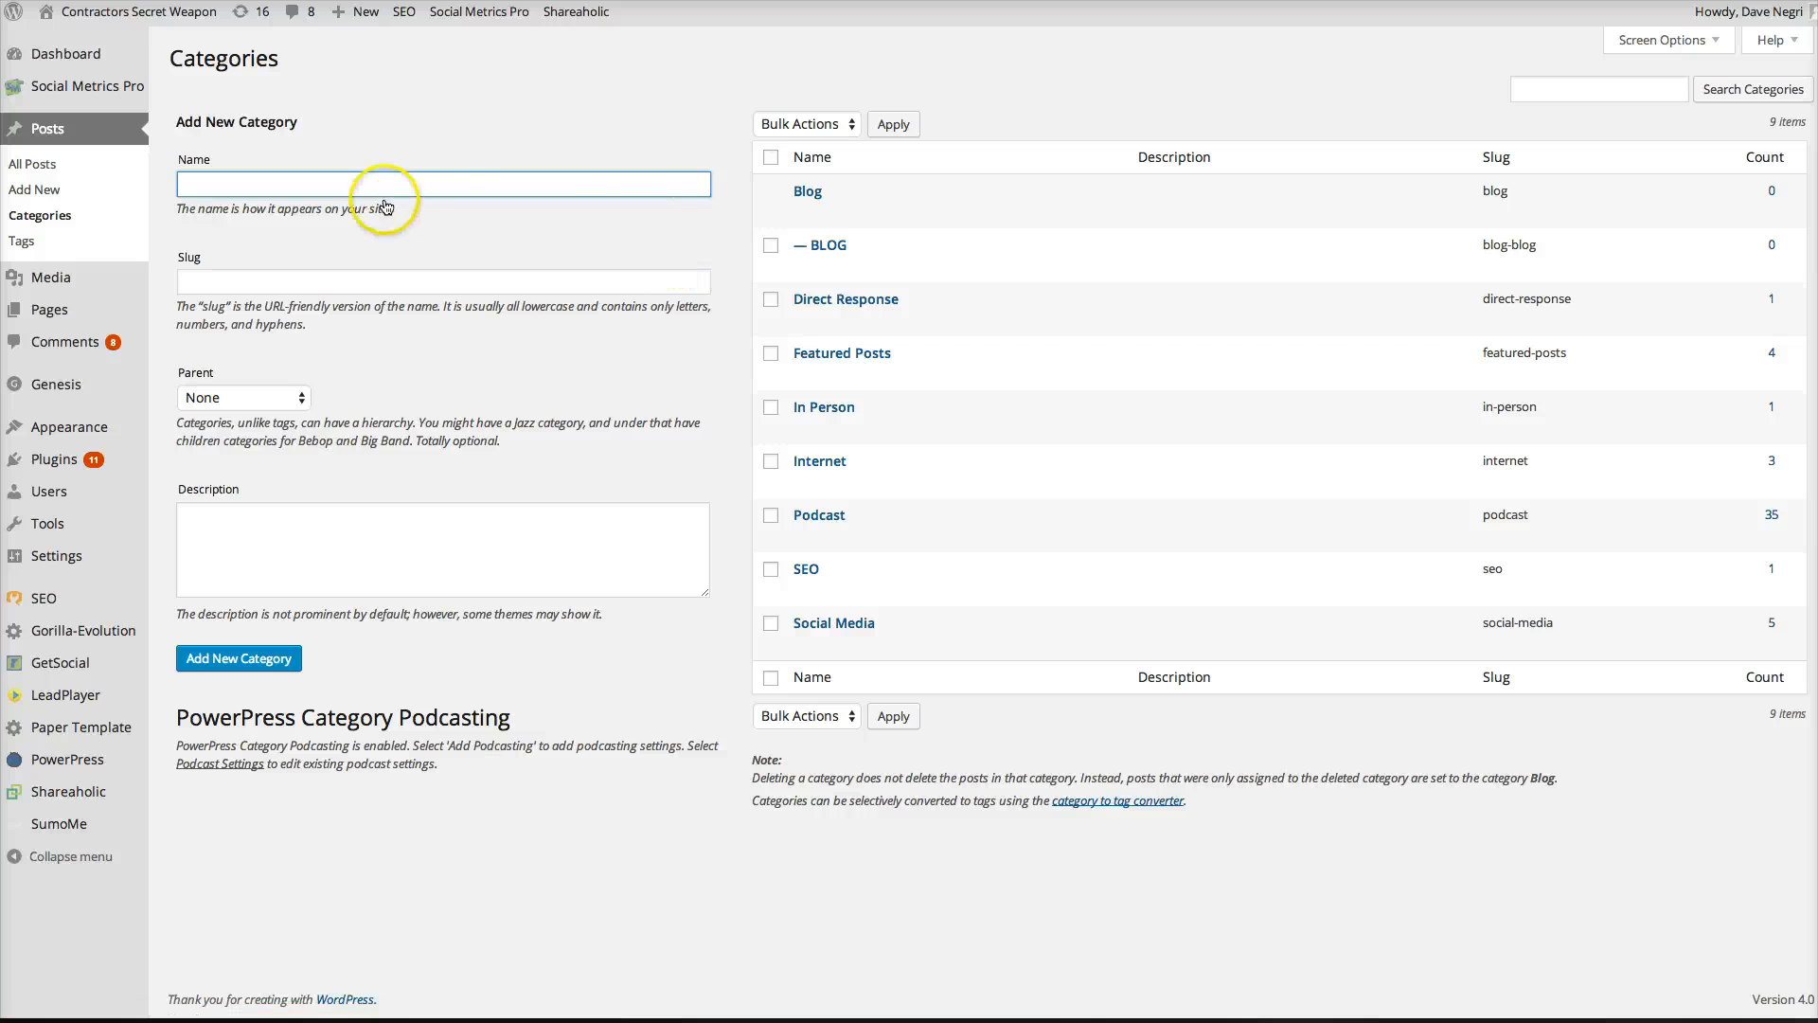
View the archive page of the BLOG subcategory and return to the category list
mouse_move(933, 206)
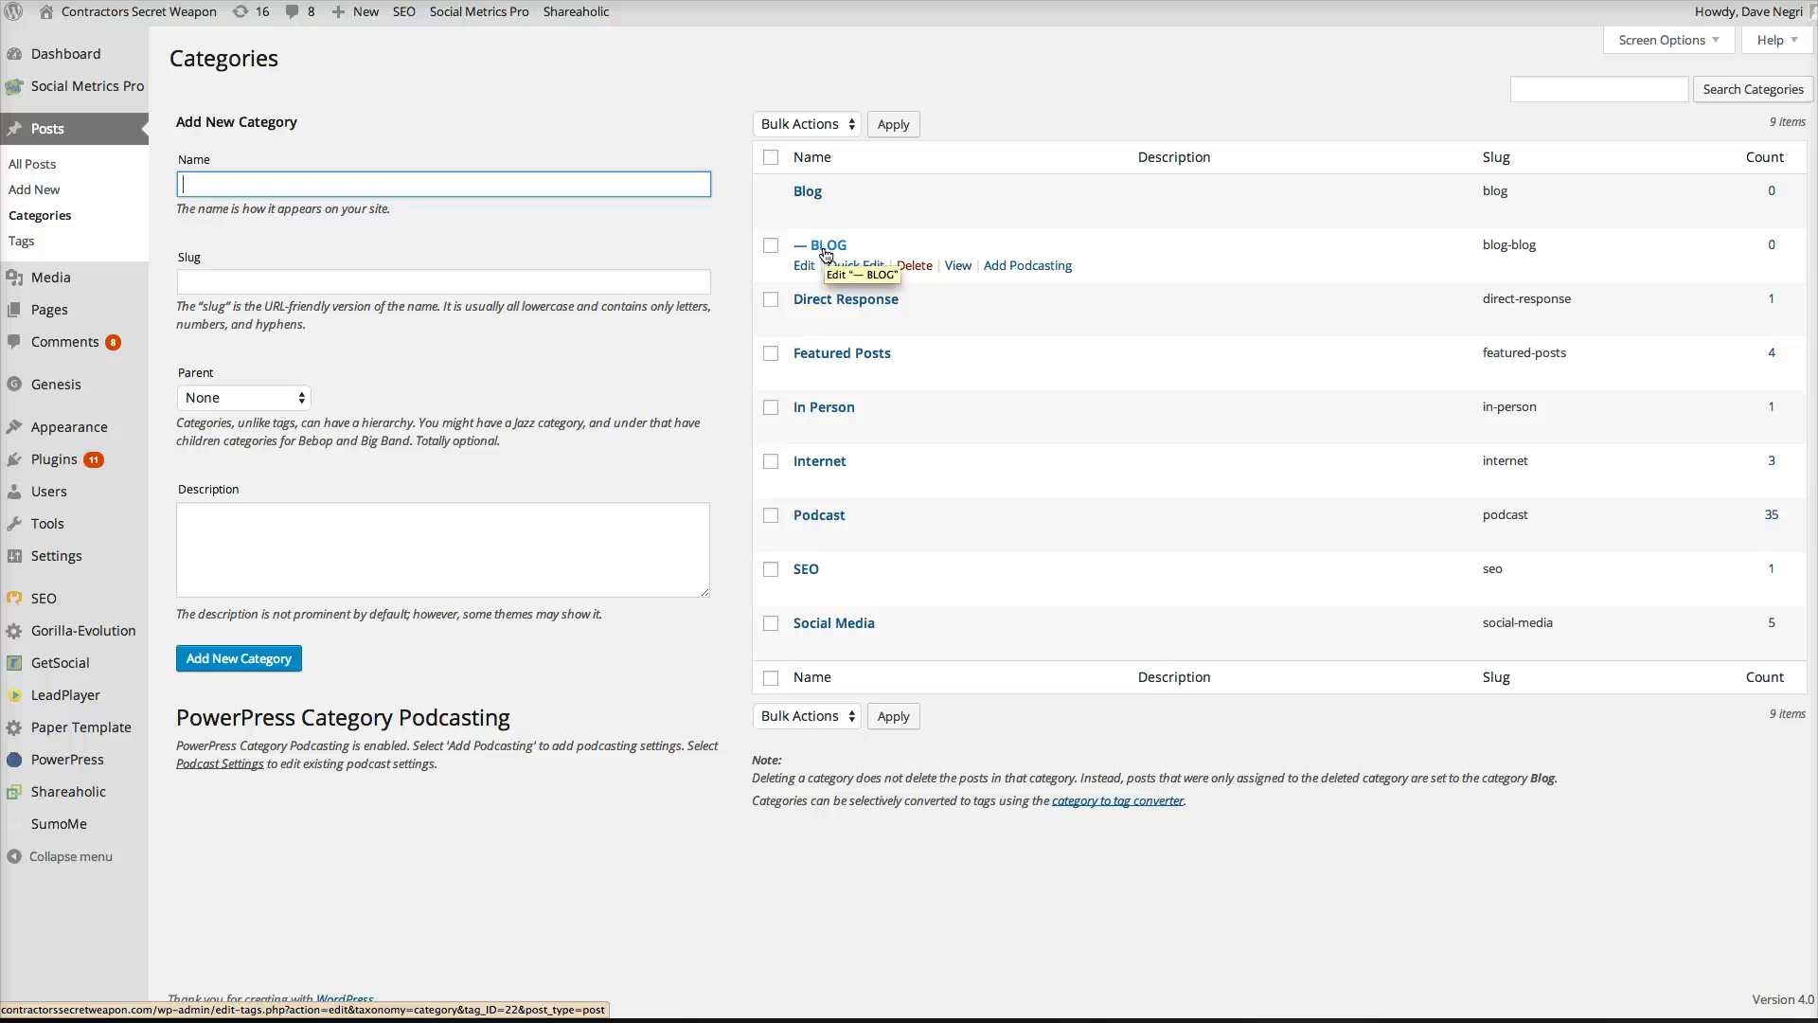
left_click(957, 266)
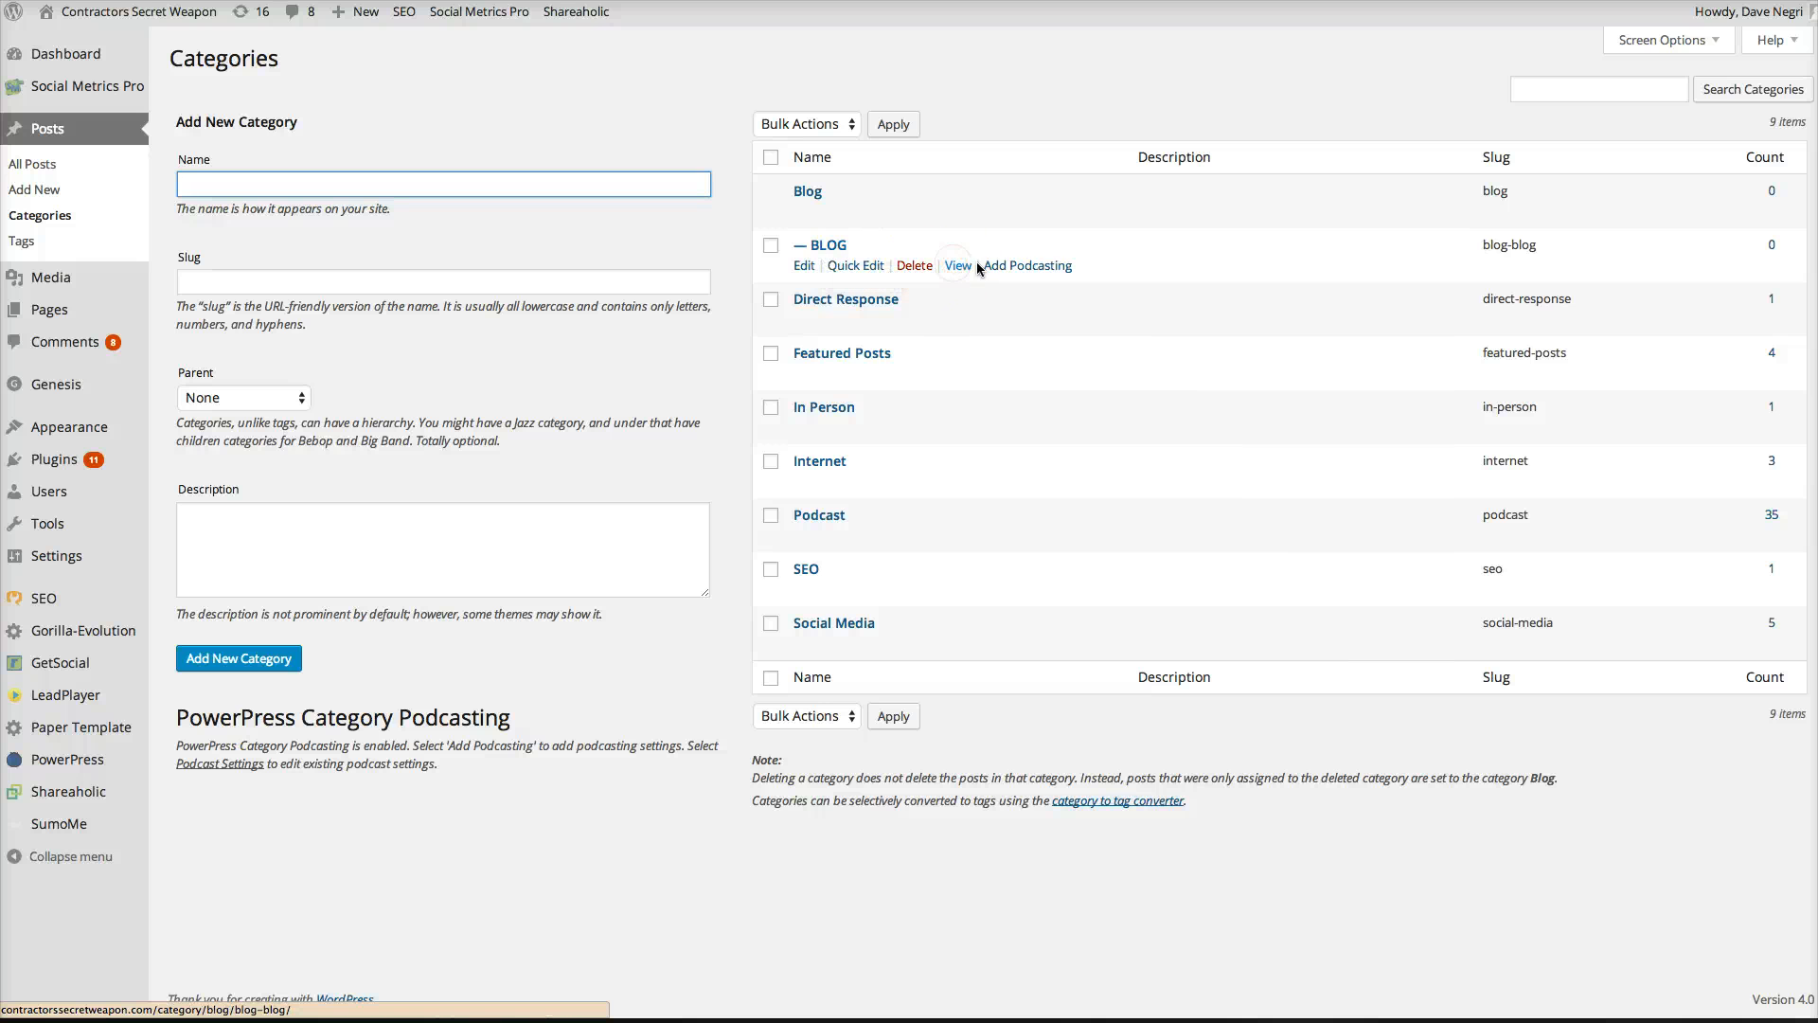
right_click(979, 269)
left_click(983, 270)
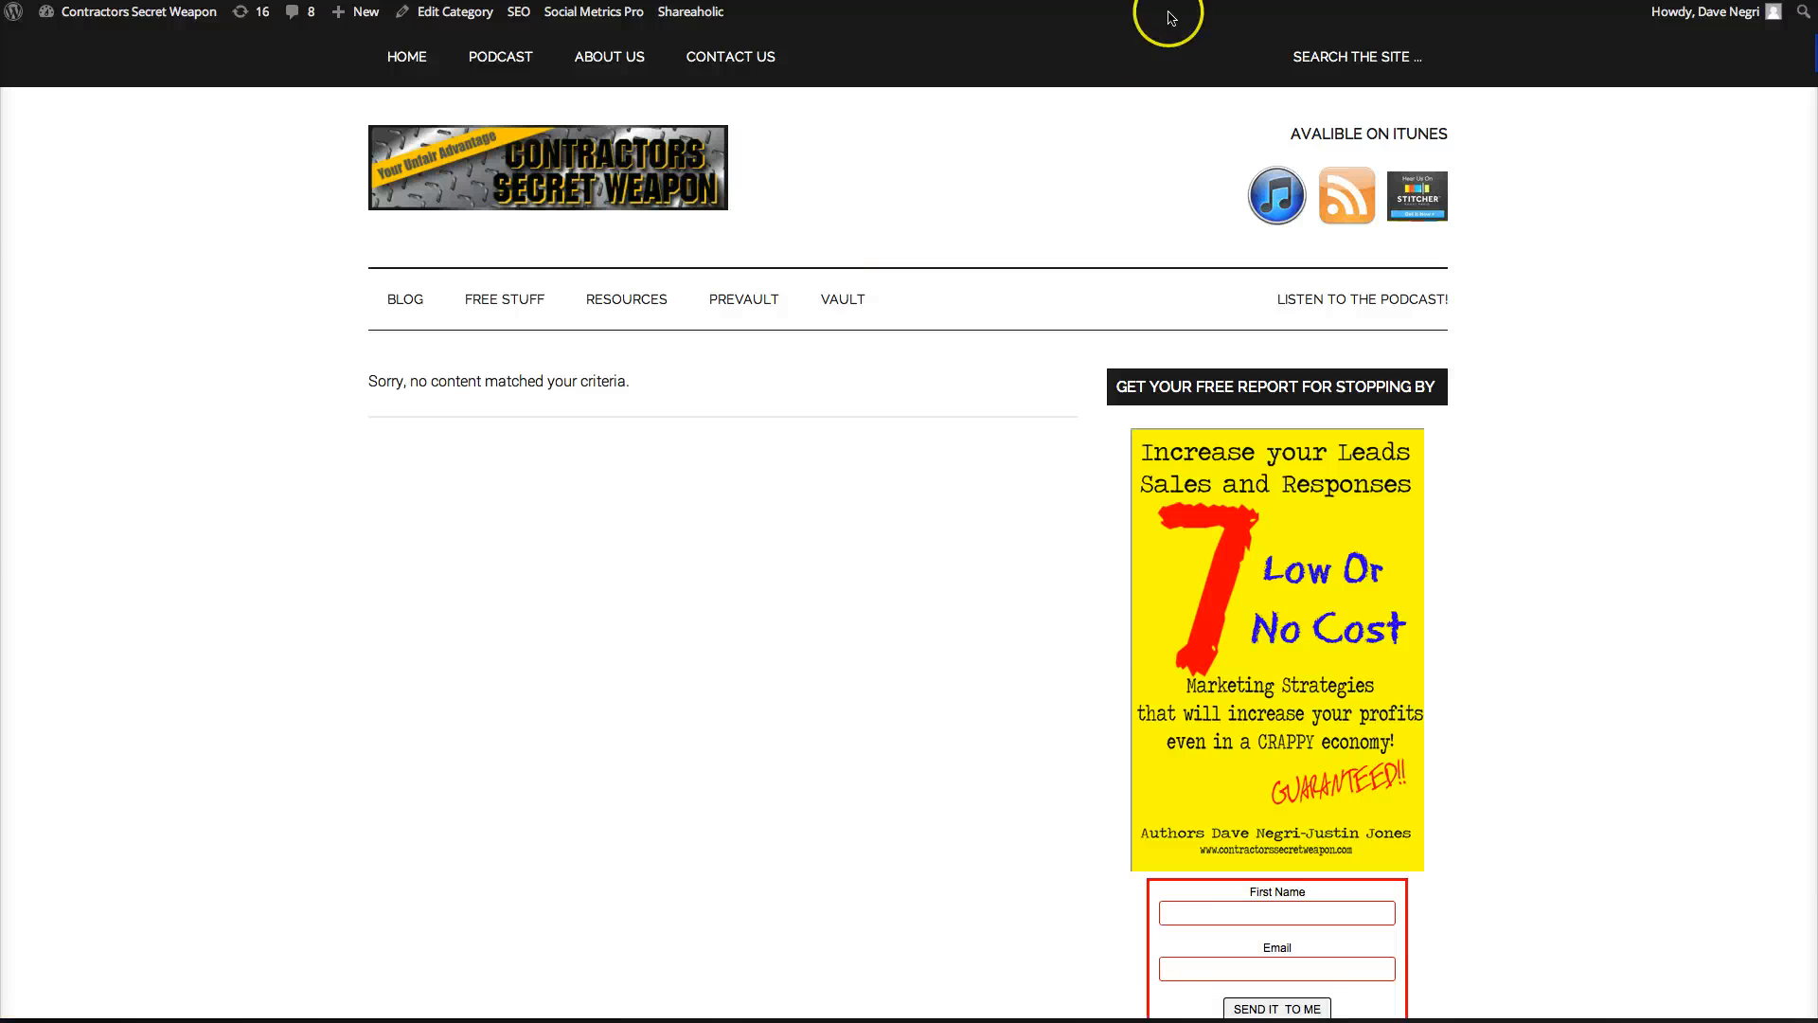
key("super+bracketleft")
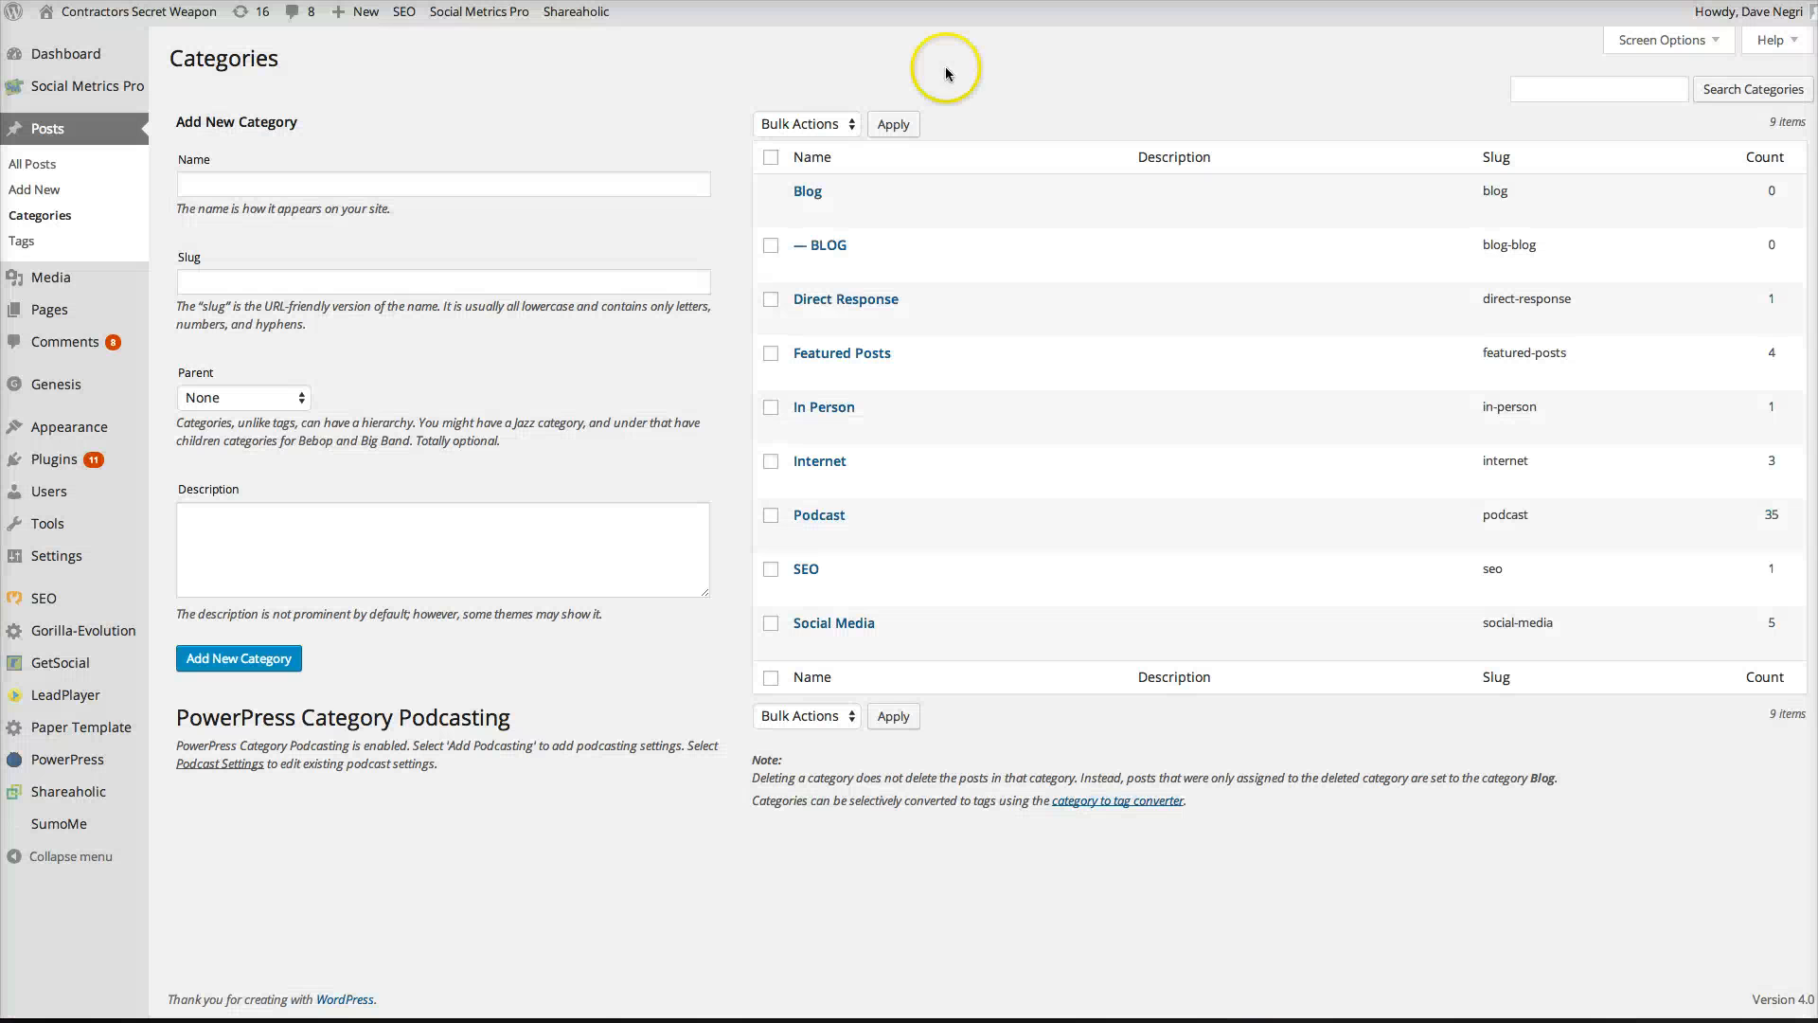
Delete the BLOG subcategory nested under the Blog category
mouse_move(771, 235)
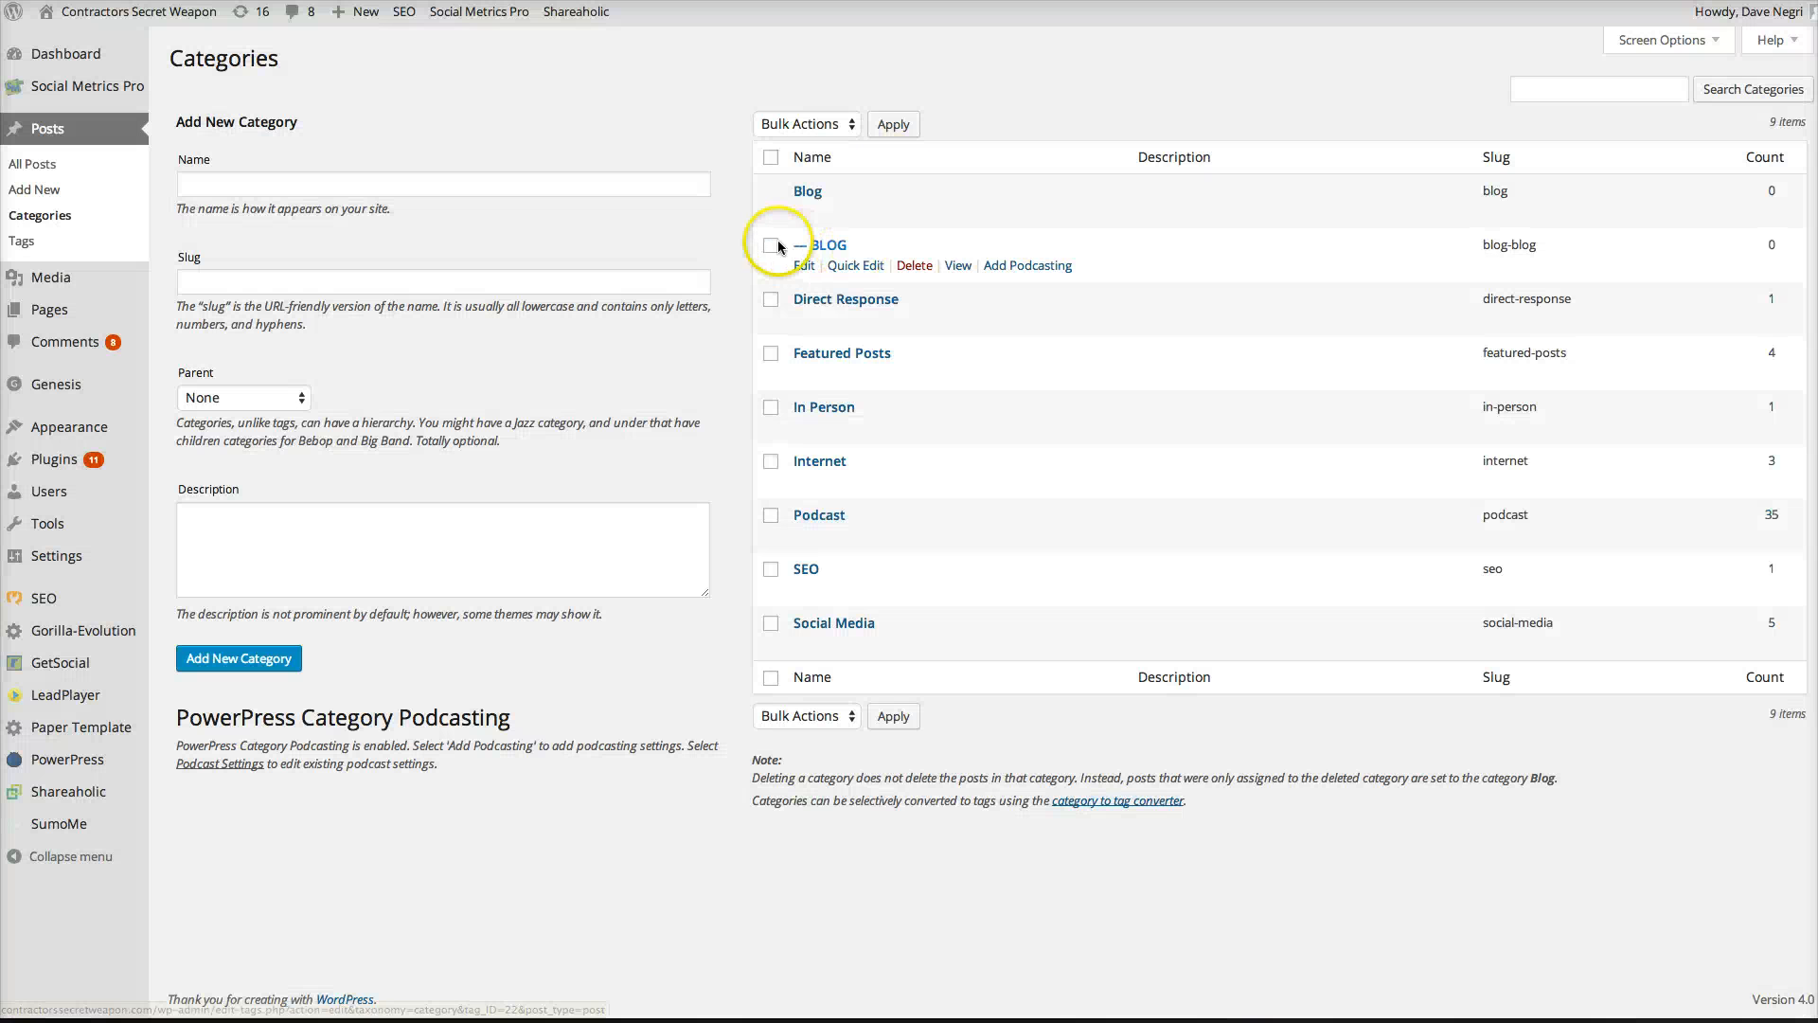
left_click(914, 267)
left_click(1258, 325)
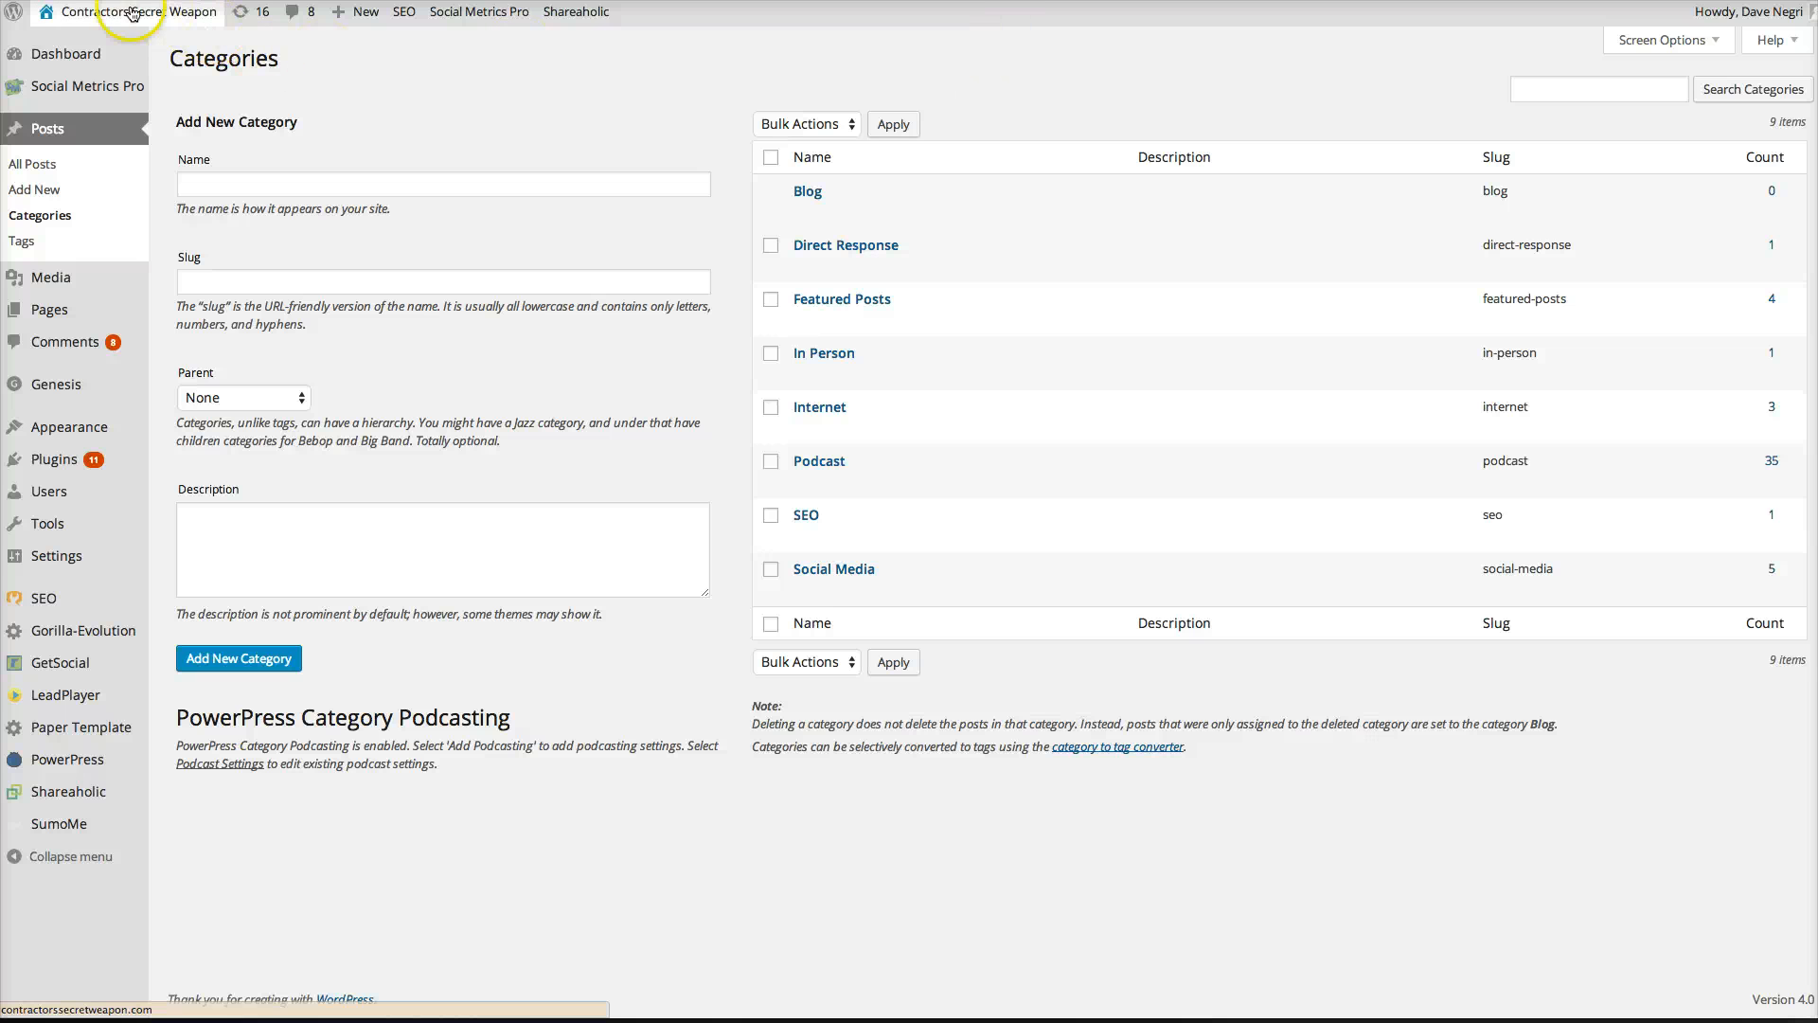
Open the site's home page in a separate tab and look through its featured posts and Podcast Archives section
left_click(68, 44)
right_click(68, 45)
left_click(112, 49)
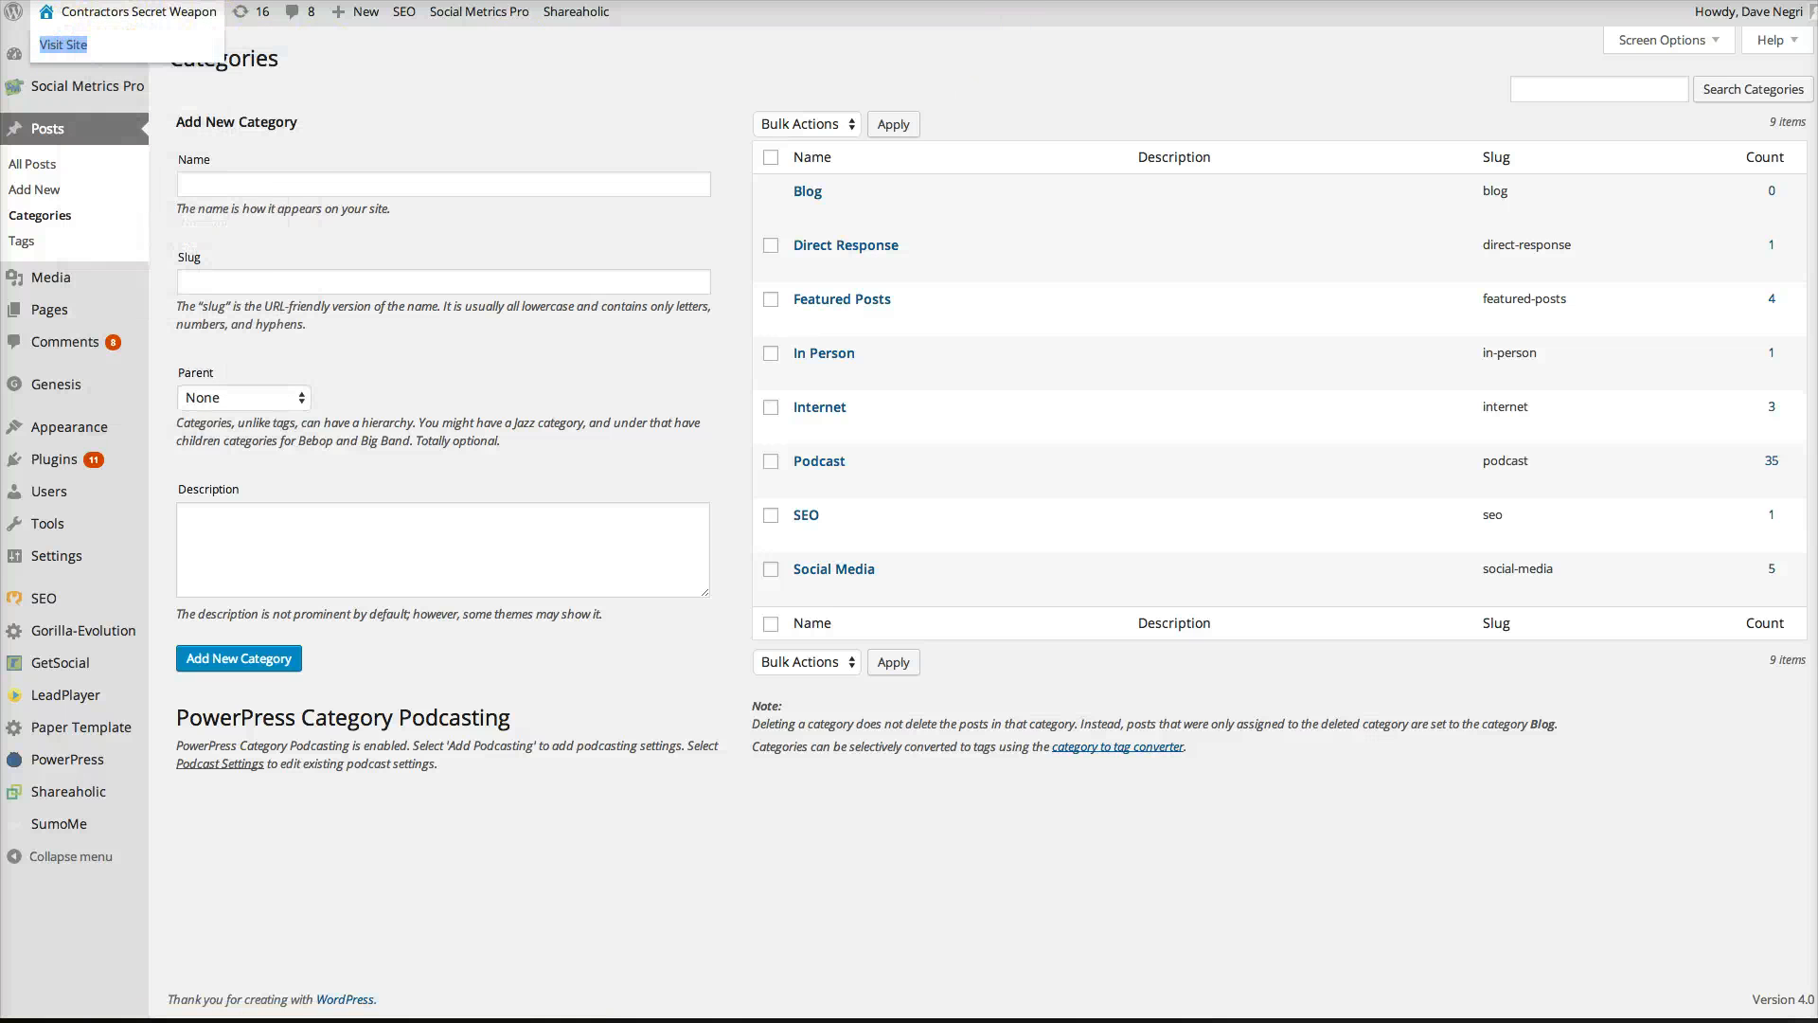
key("ctrl+Tab")
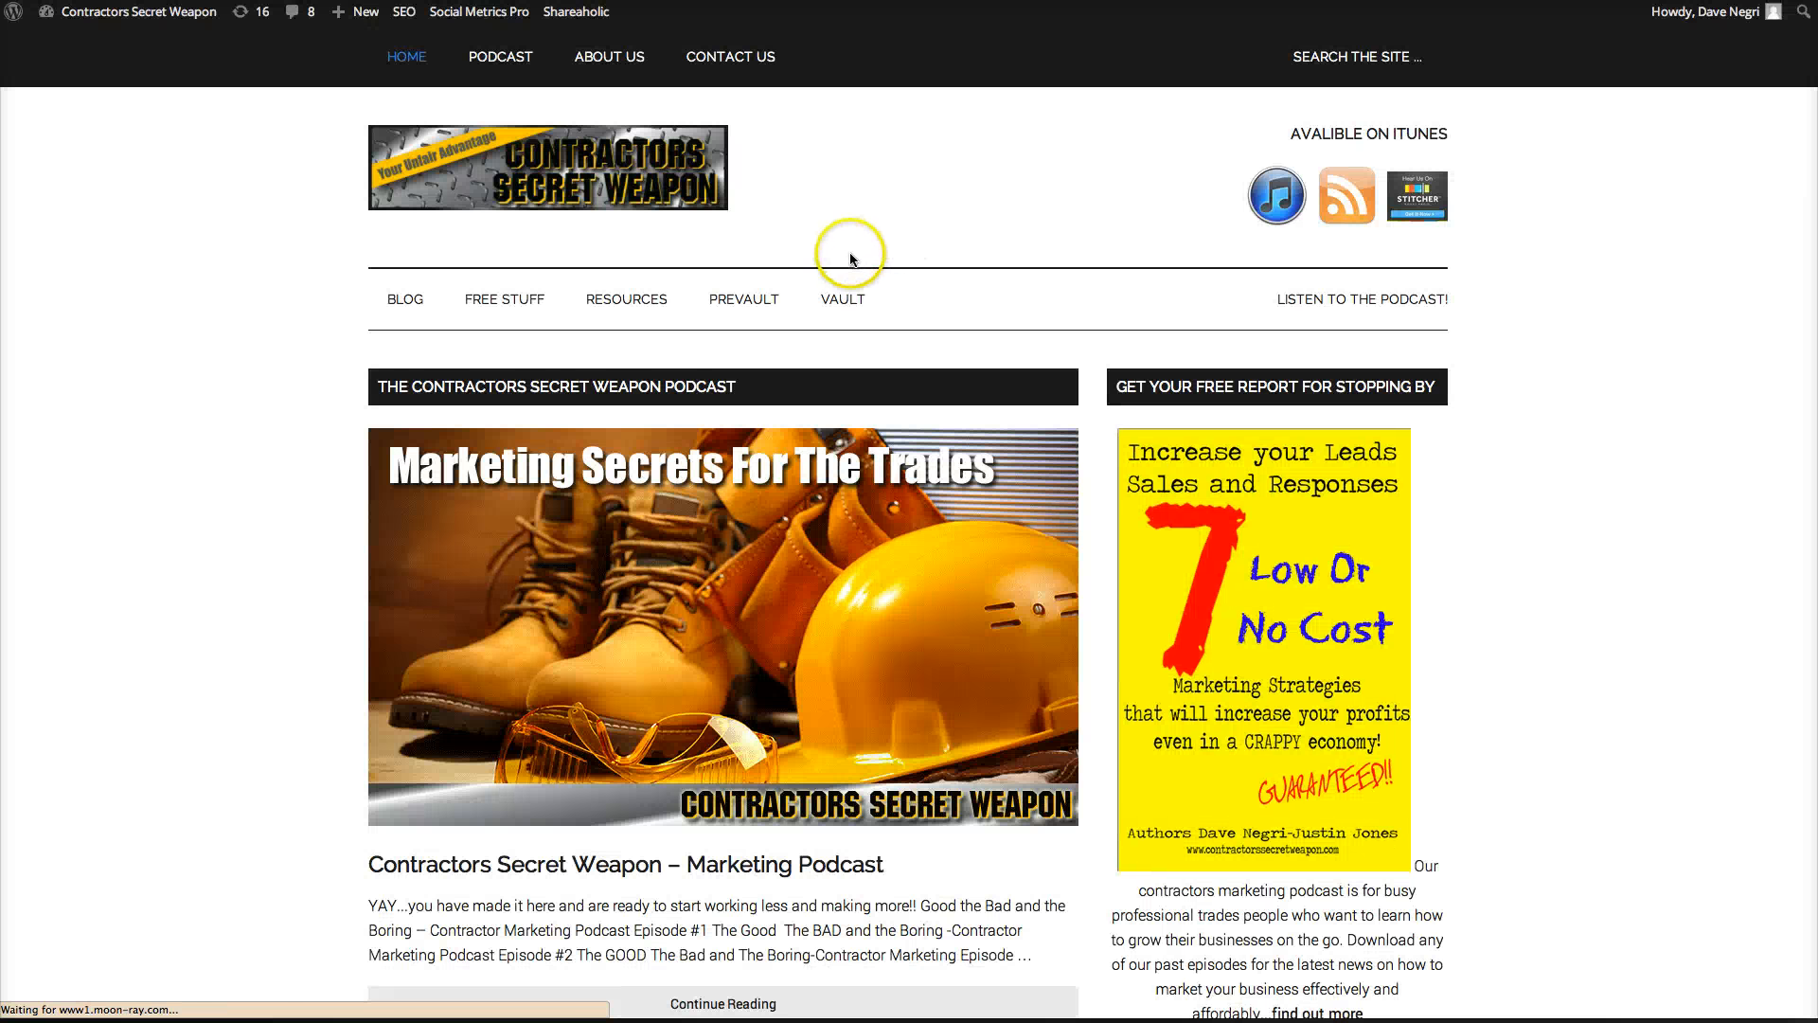
scroll(851, 258, "down", 8)
scroll(851, 258, "down", 3)
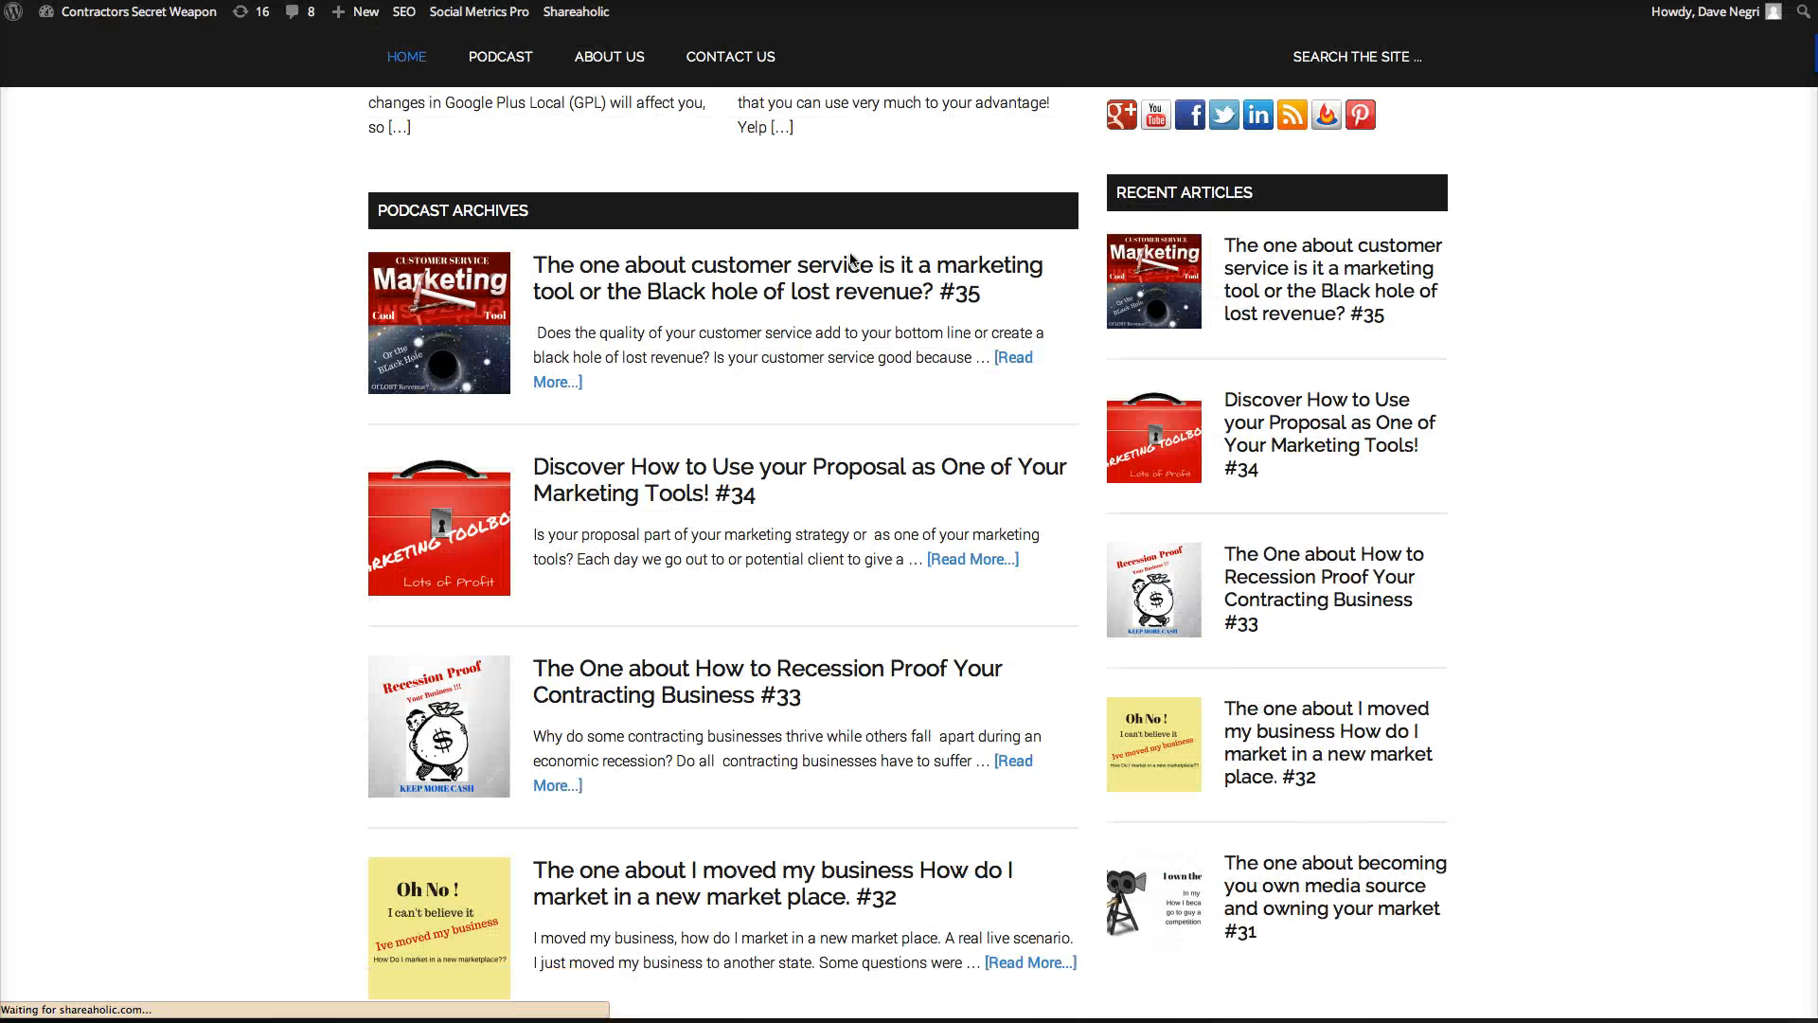
scroll(649, 604, "down", 12)
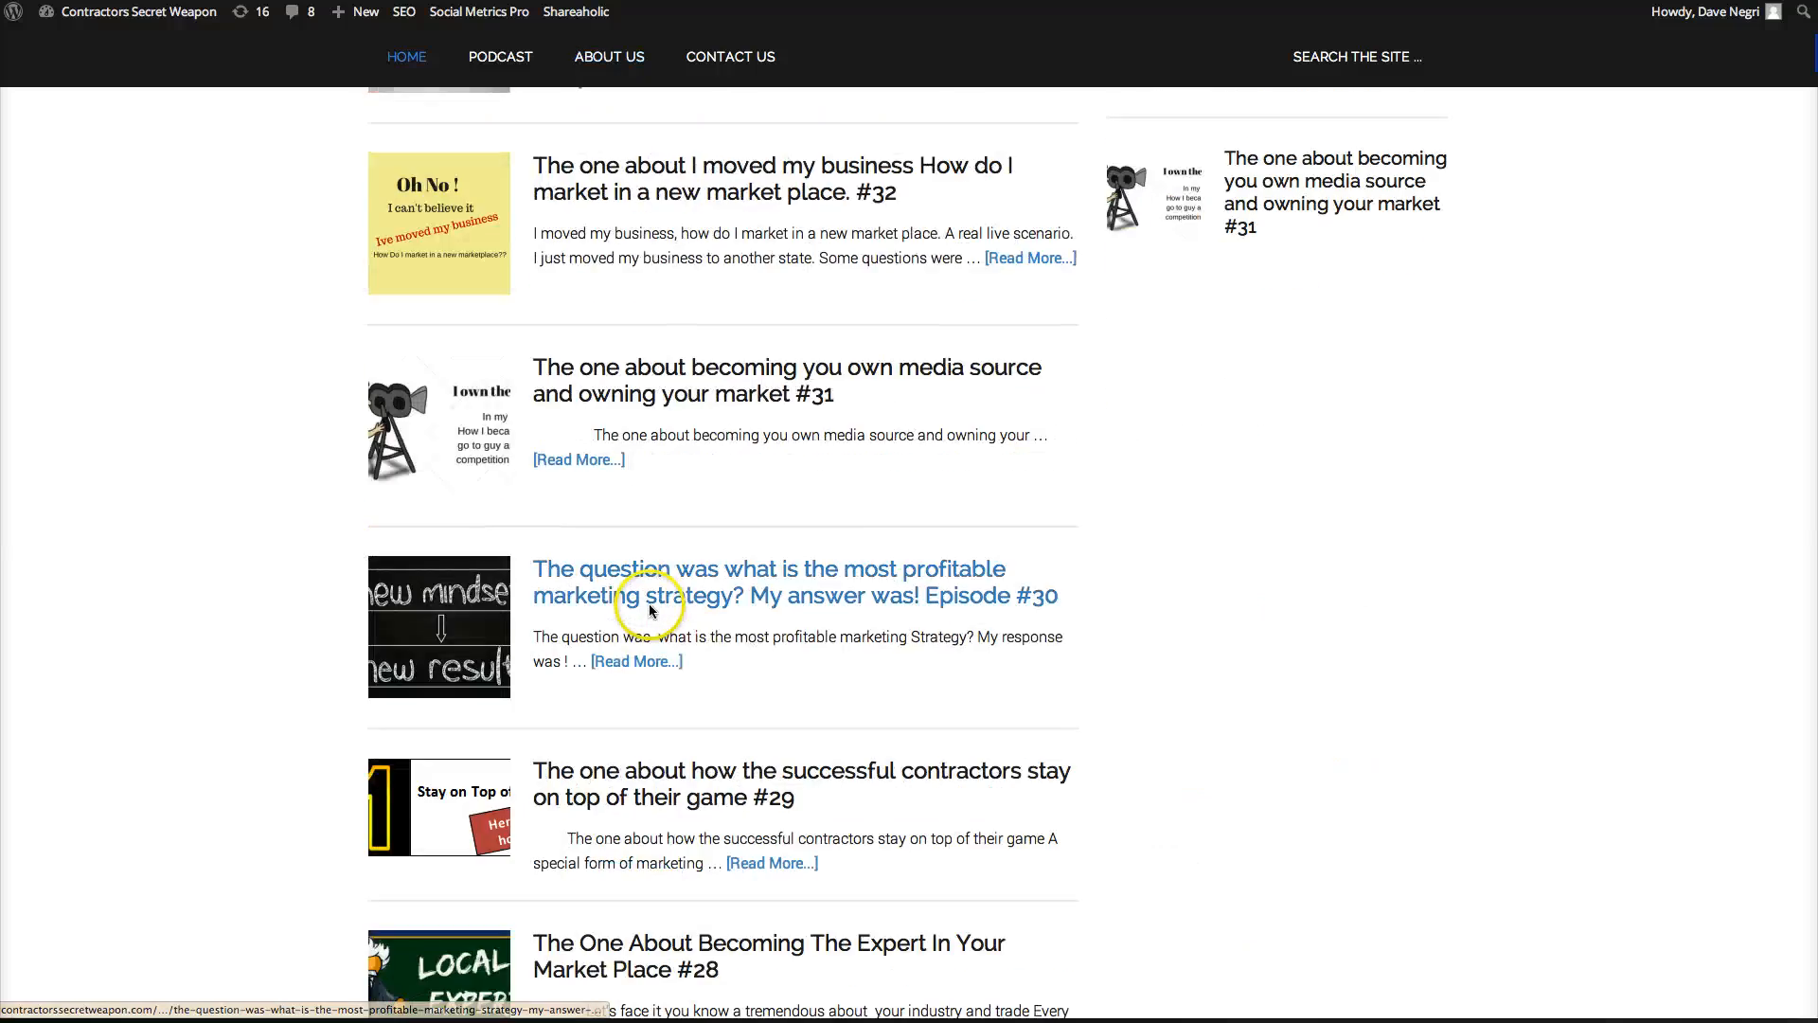
scroll(649, 604, "up", 5)
scroll(651, 606, "up", 15)
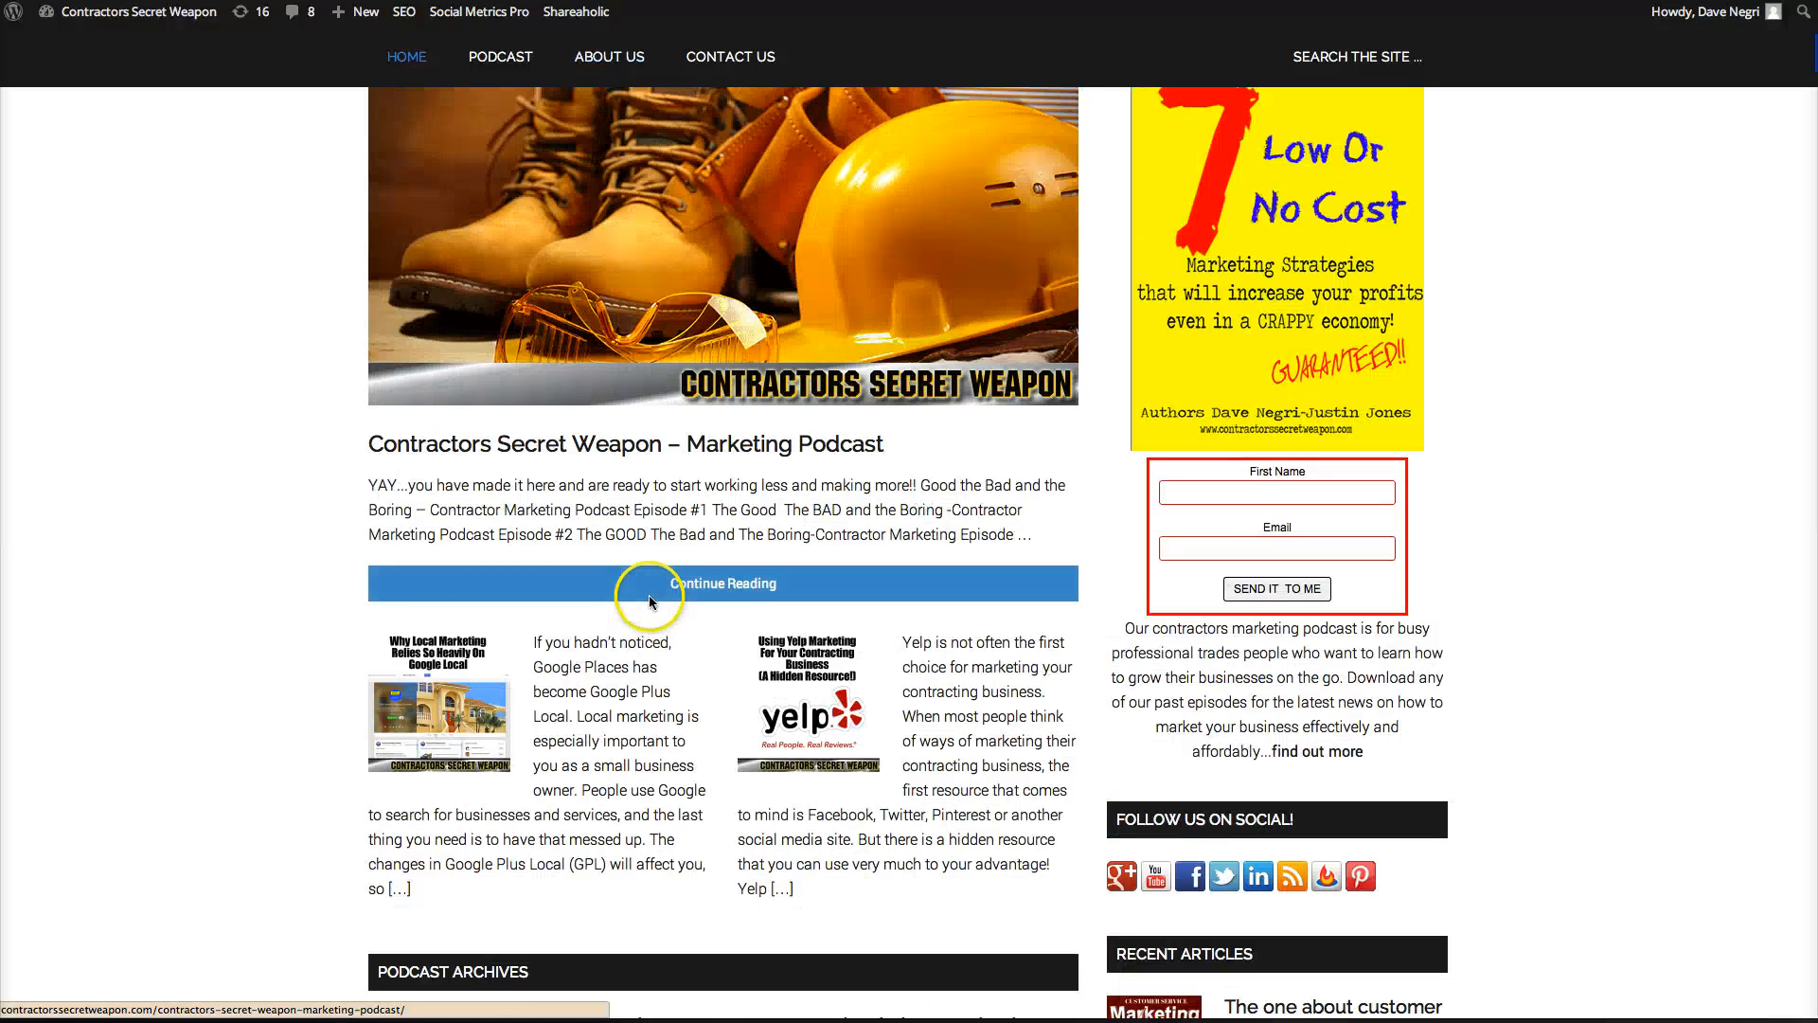
scroll(652, 603, "up", 3)
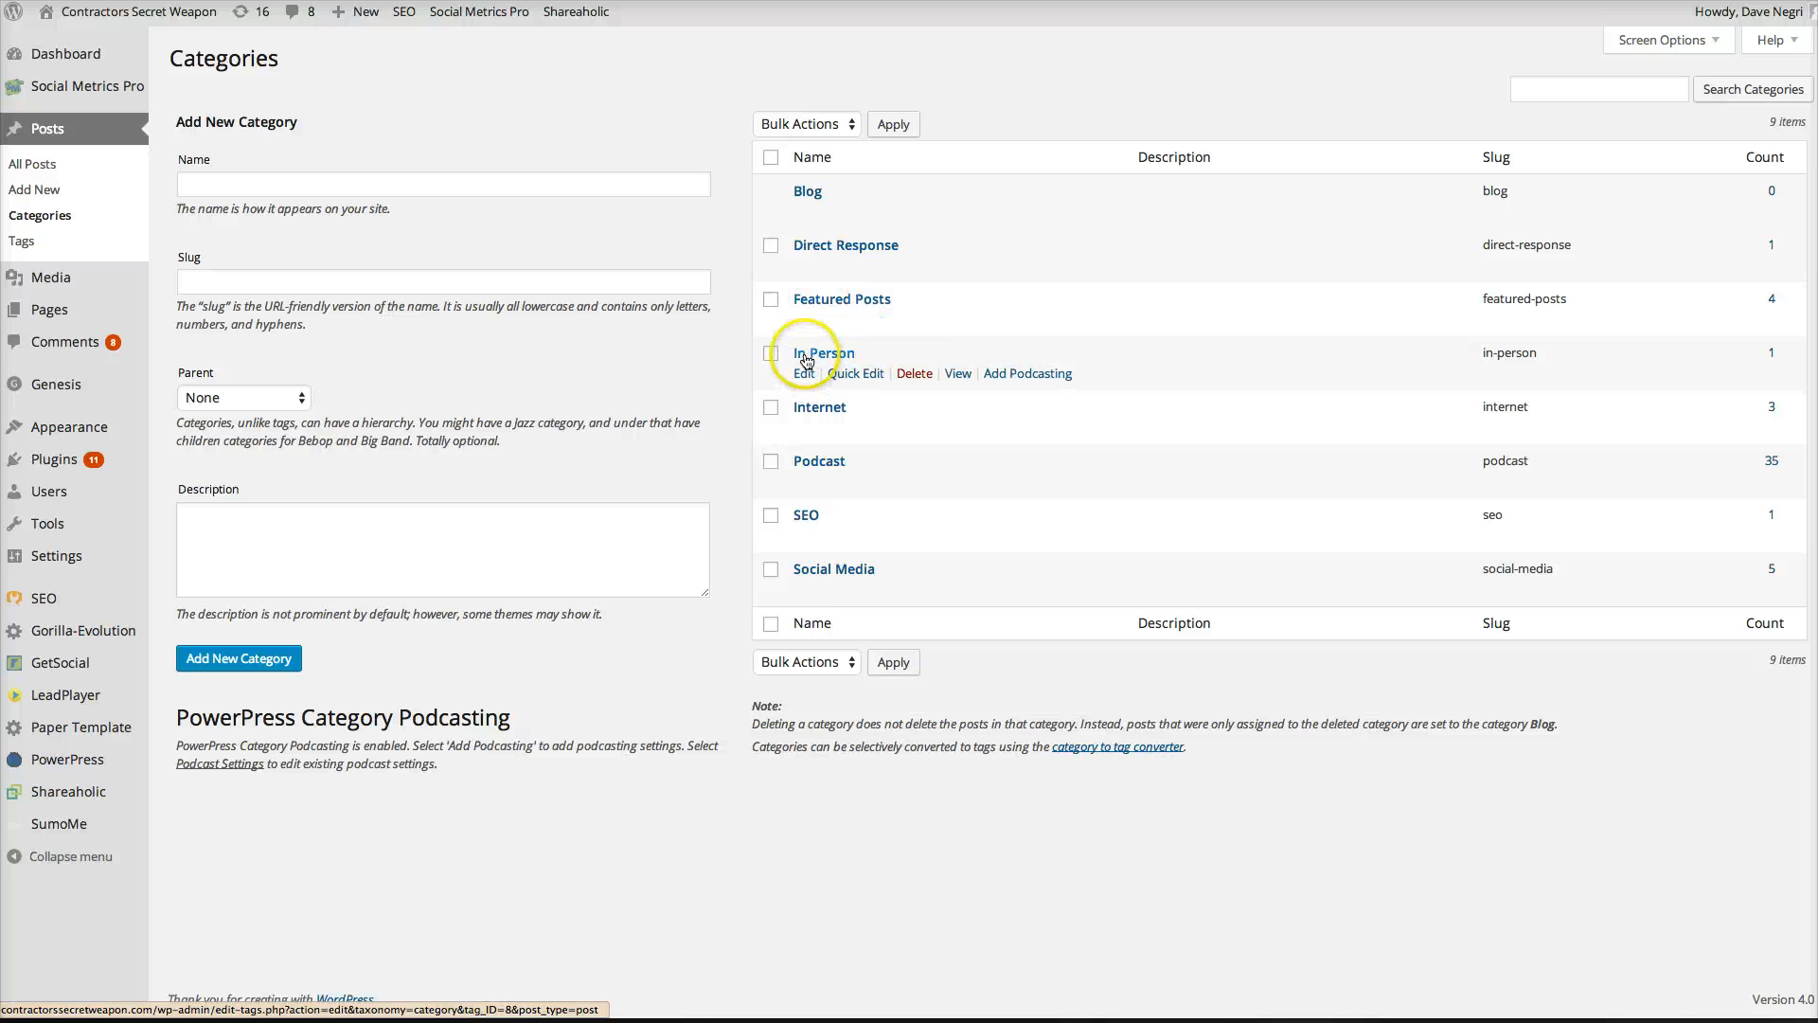
Rename the In Person category as In Person Marketing and save the category
left_click(806, 375)
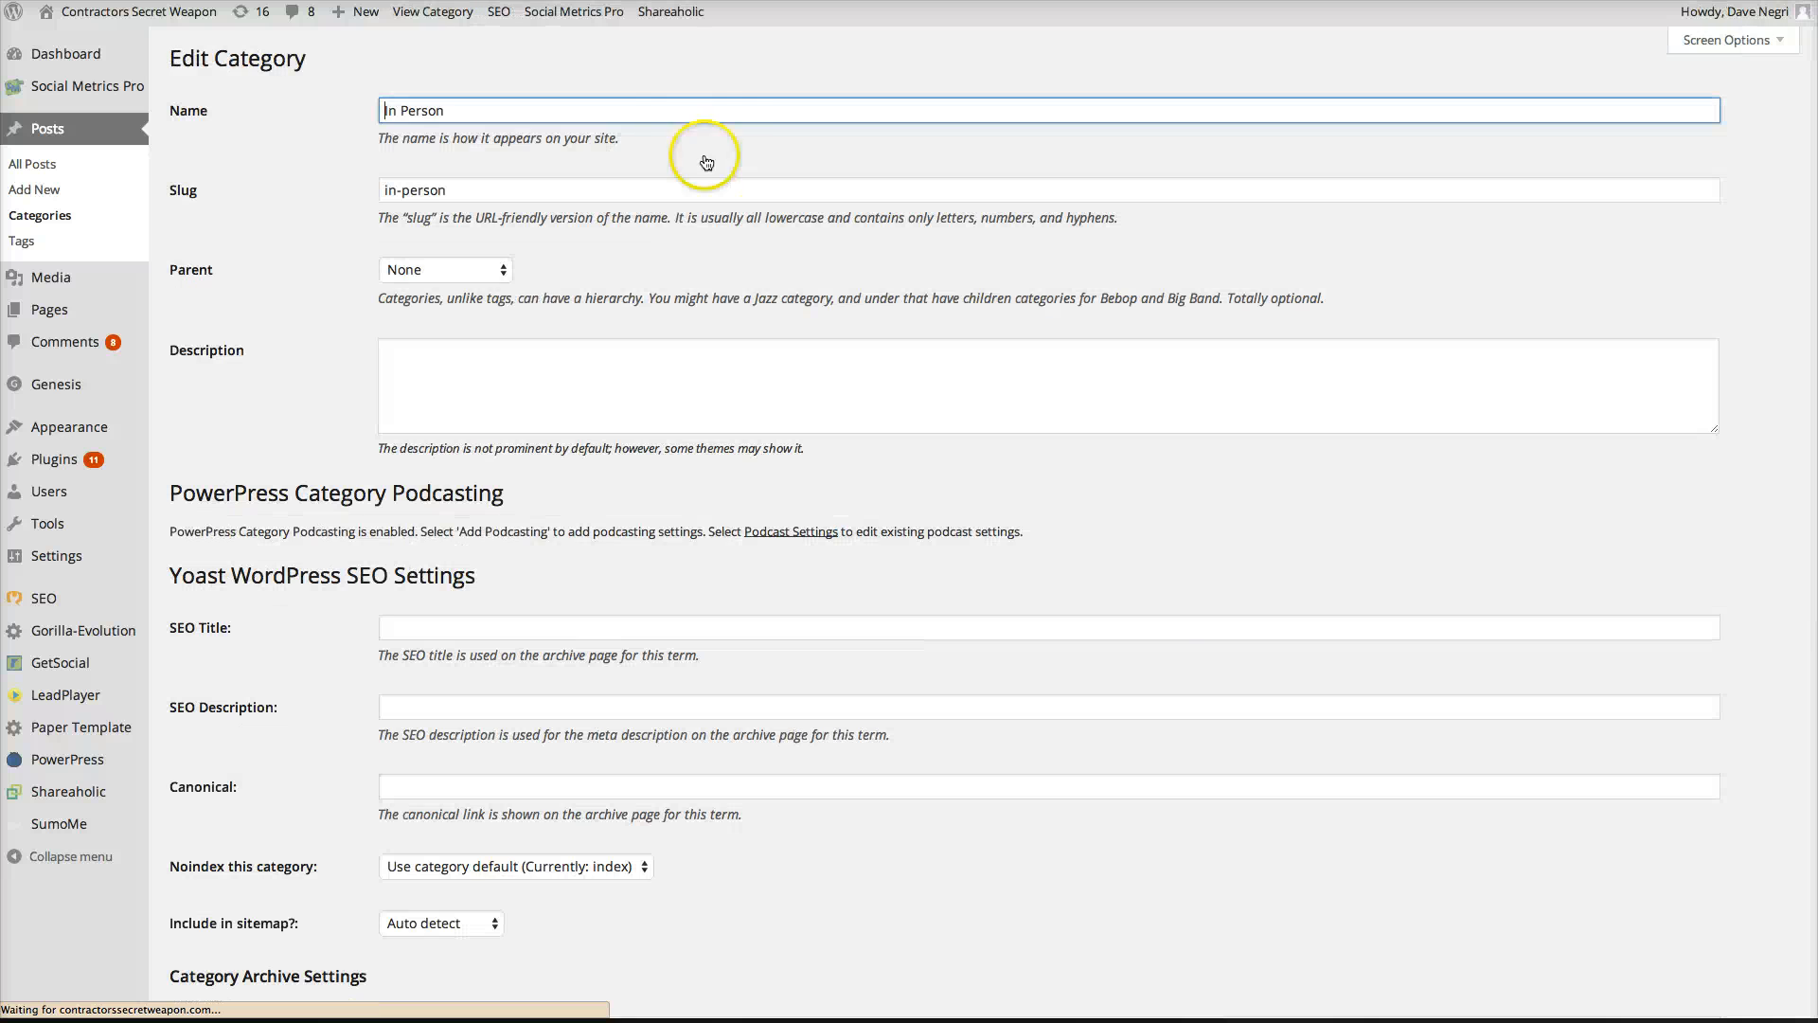
left_click(653, 110)
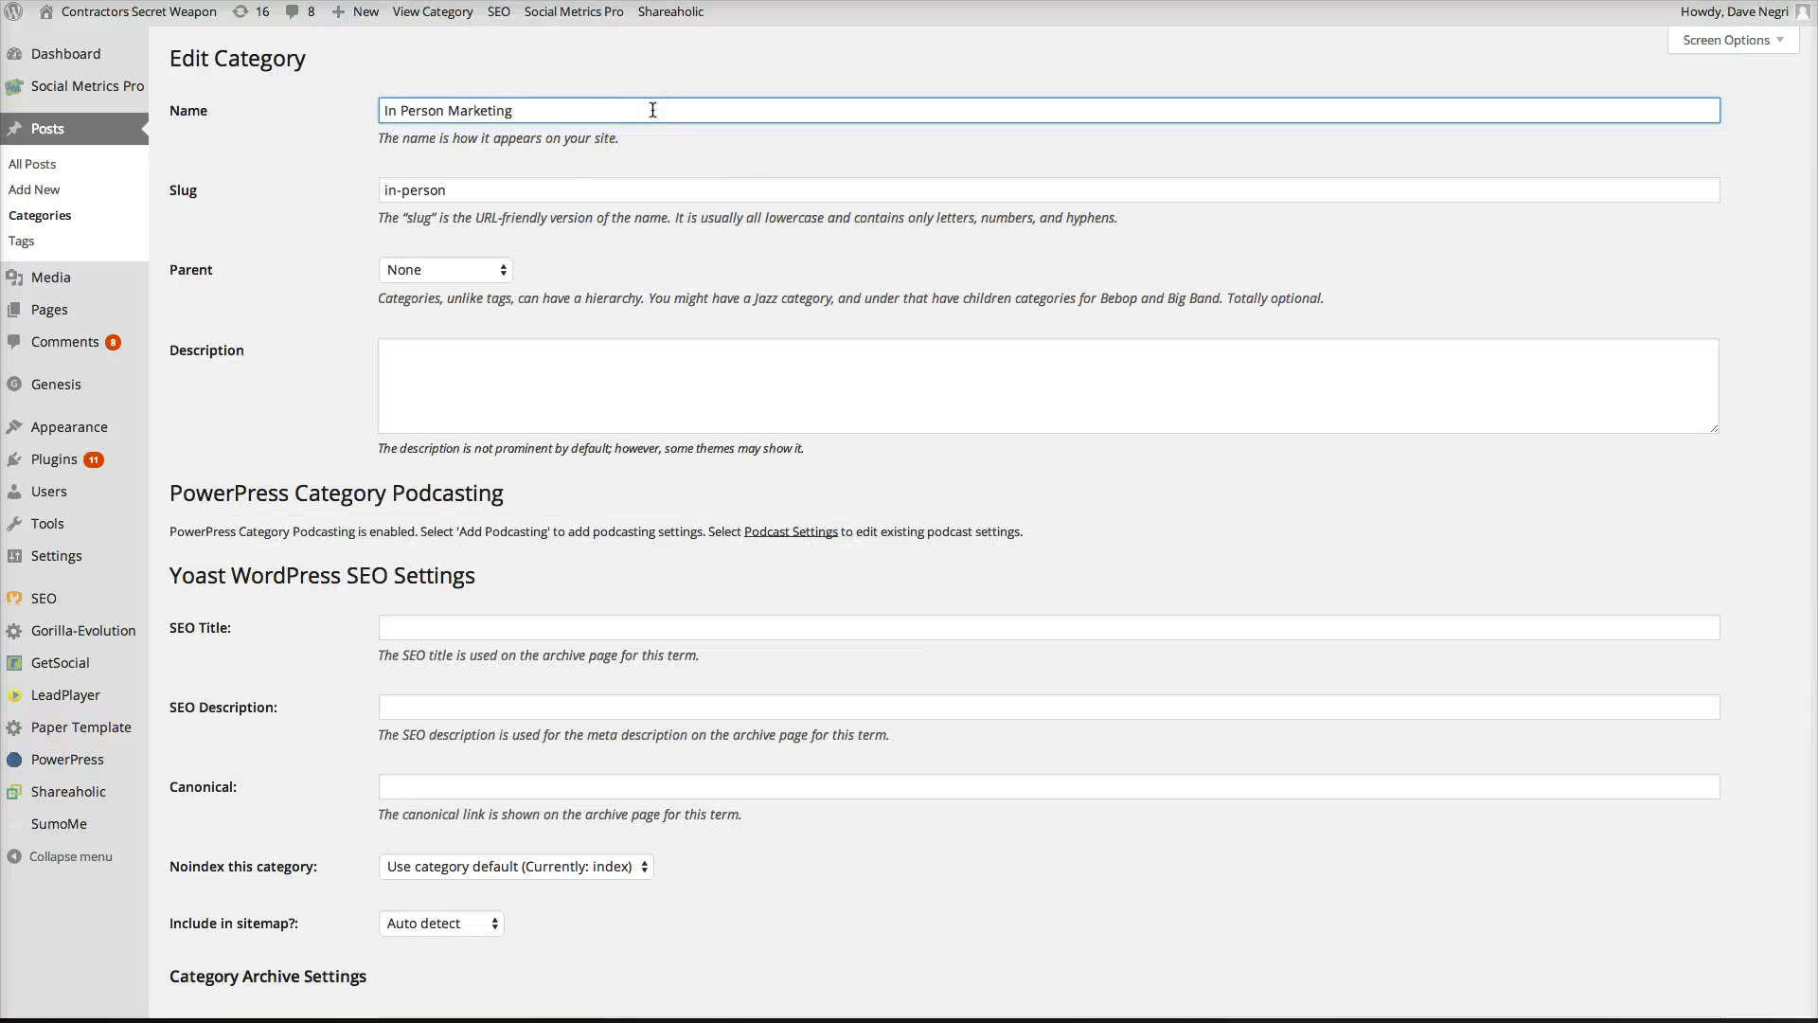
left_click(448, 194)
scroll(604, 238, "down", 6)
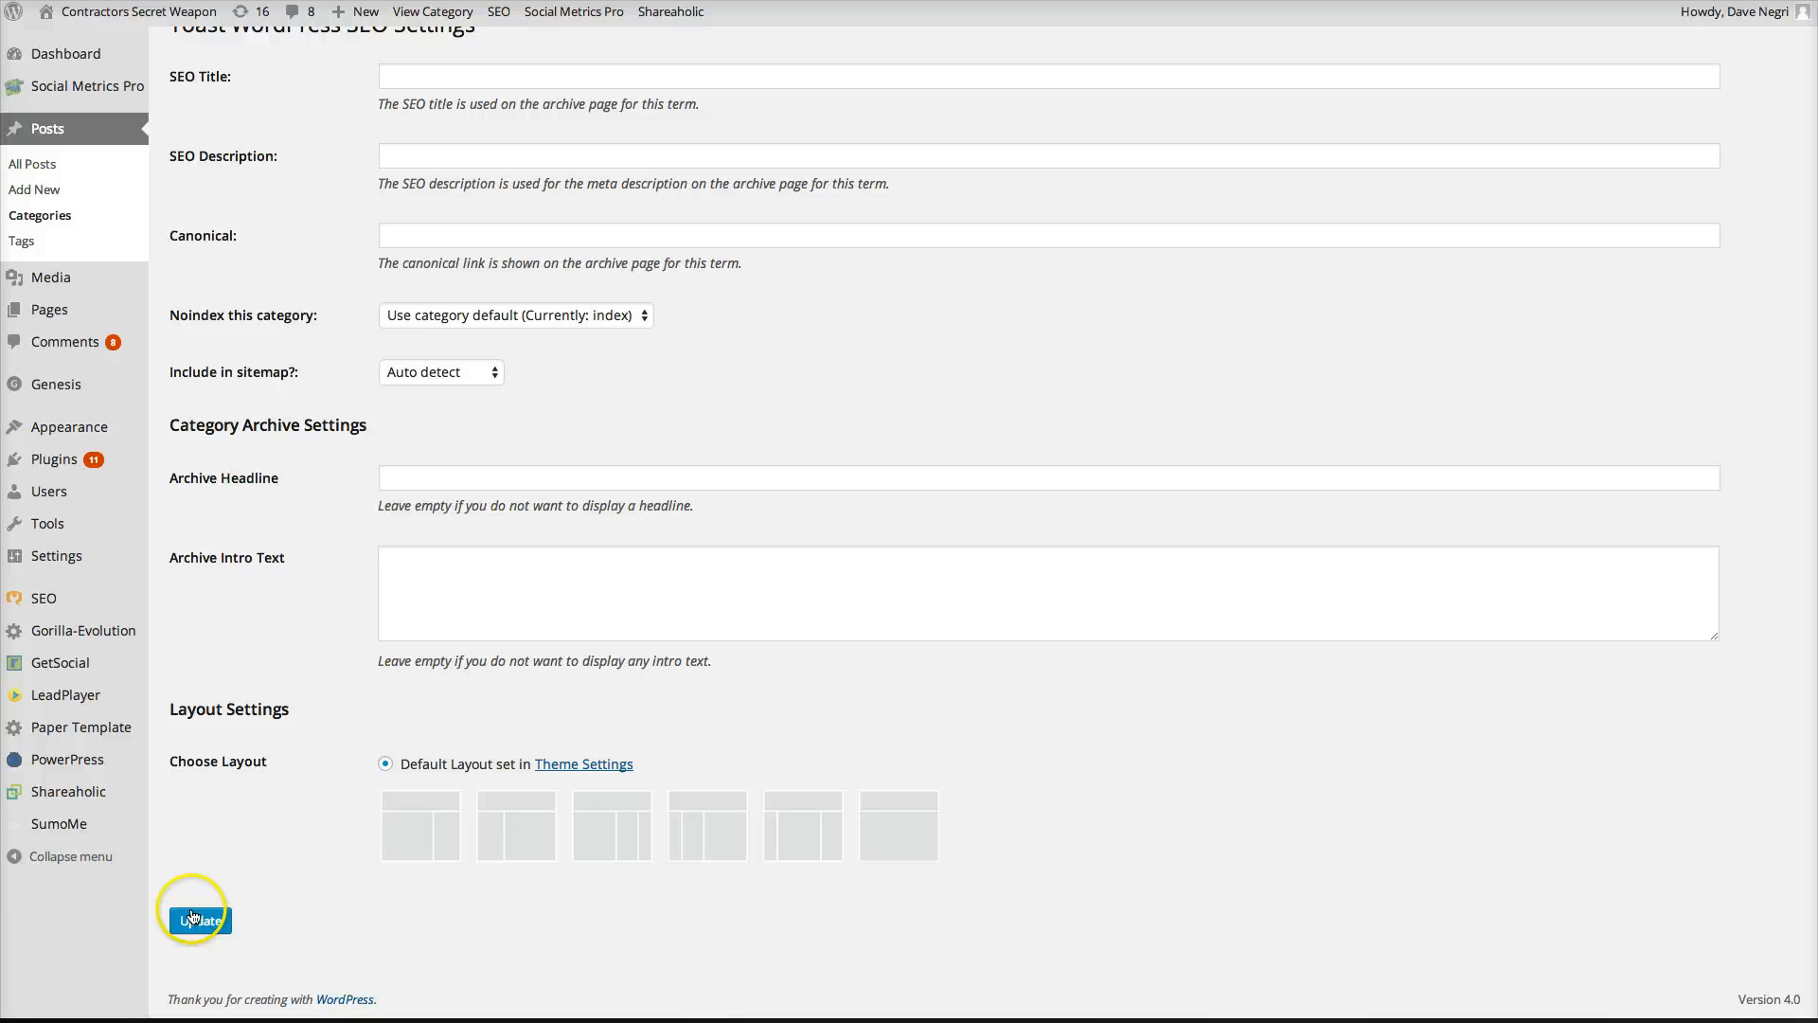
left_click(193, 916)
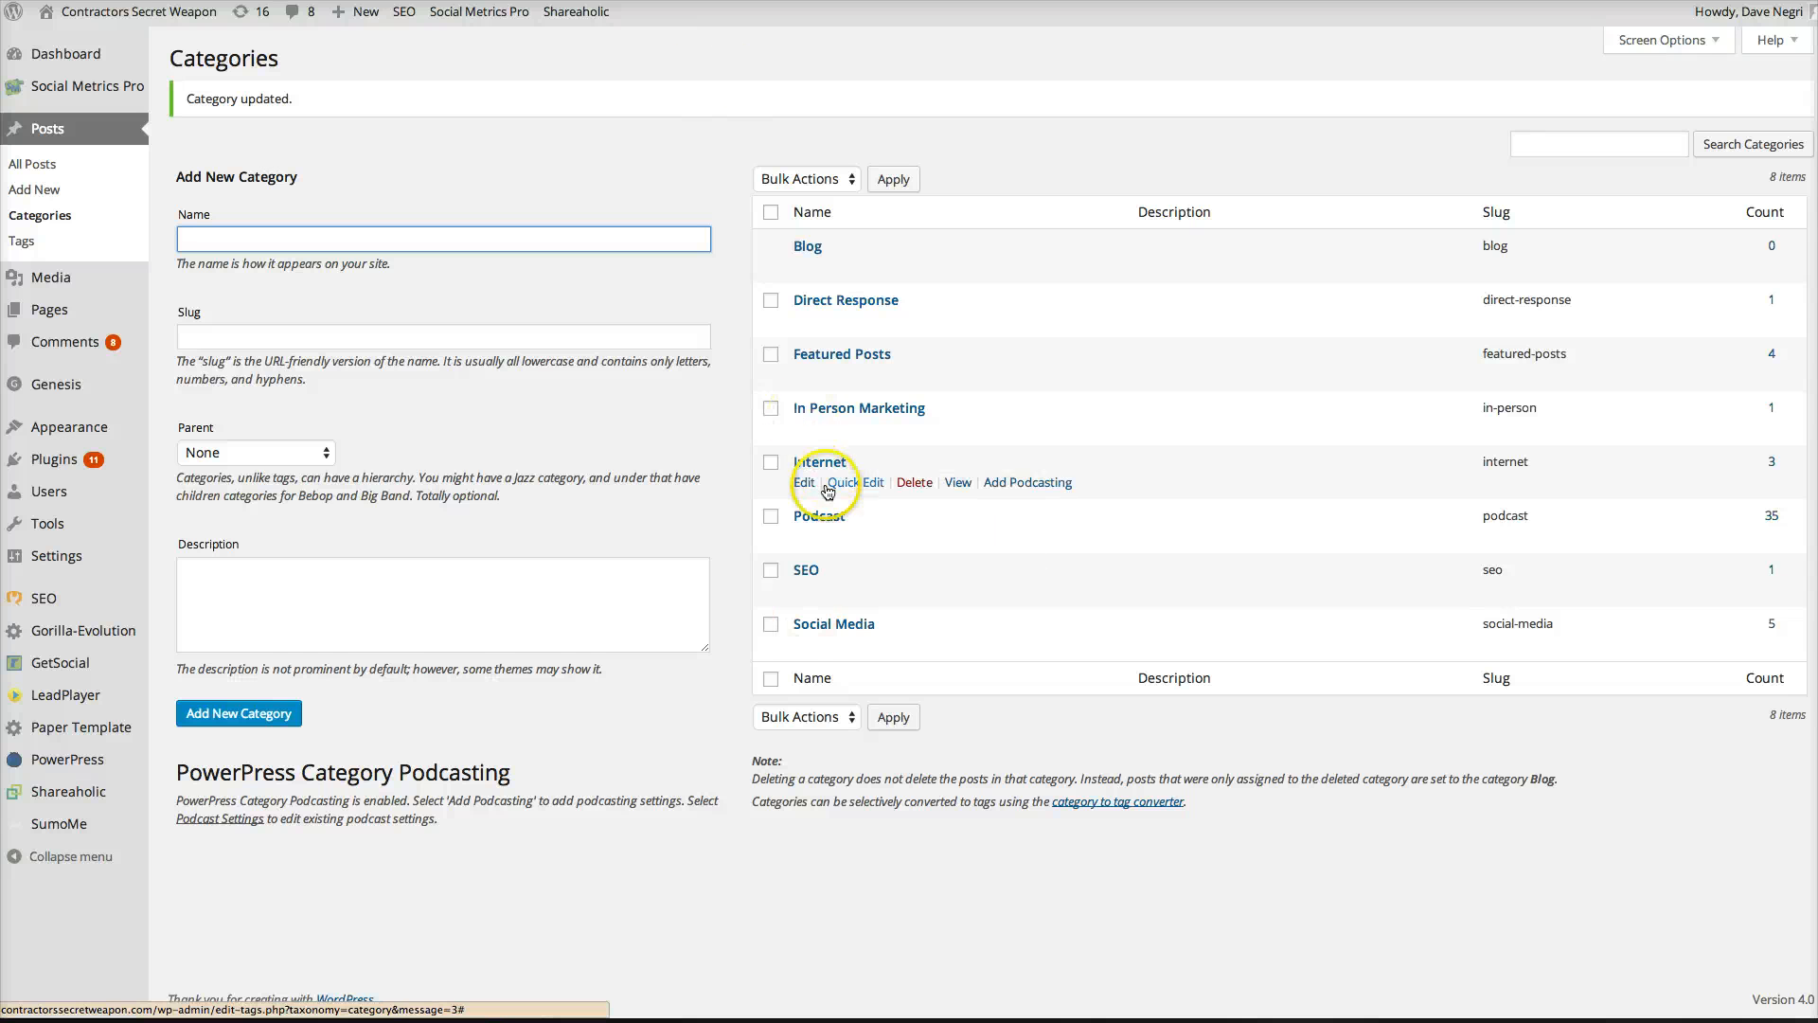
Open the list of all posts and check which categories they are assigned to
mouse_move(811, 527)
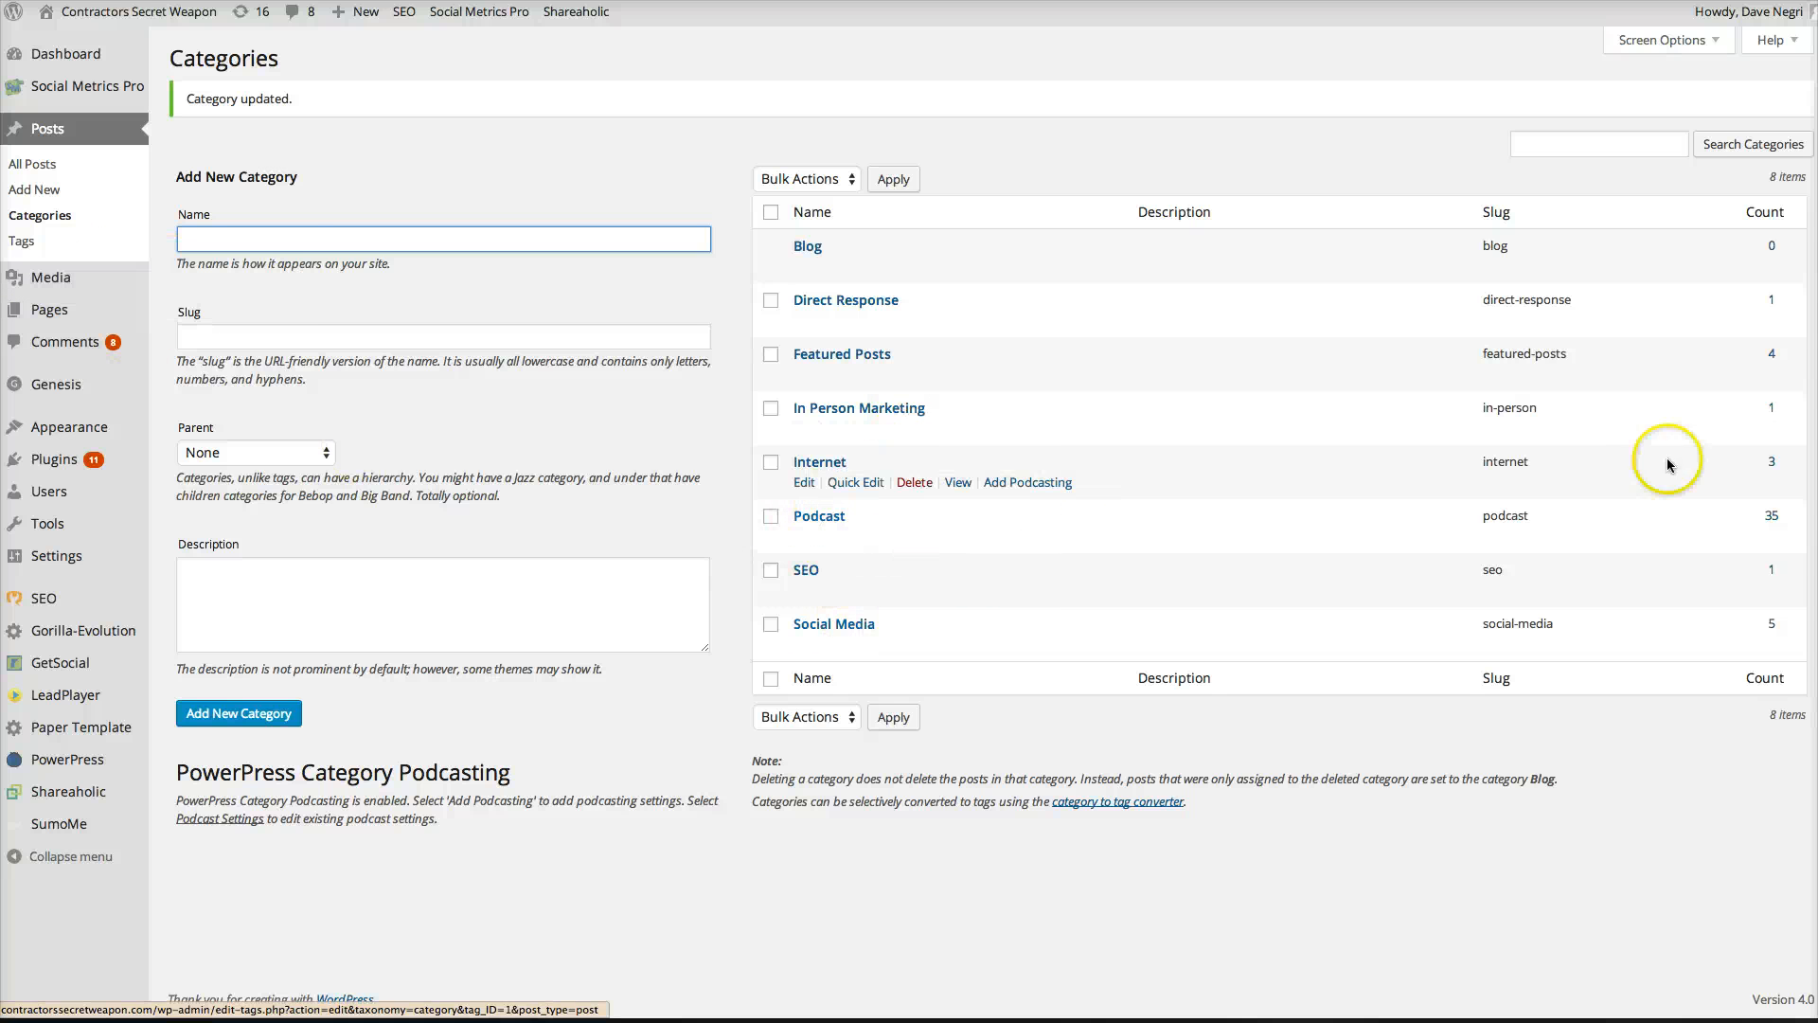
left_click(54, 166)
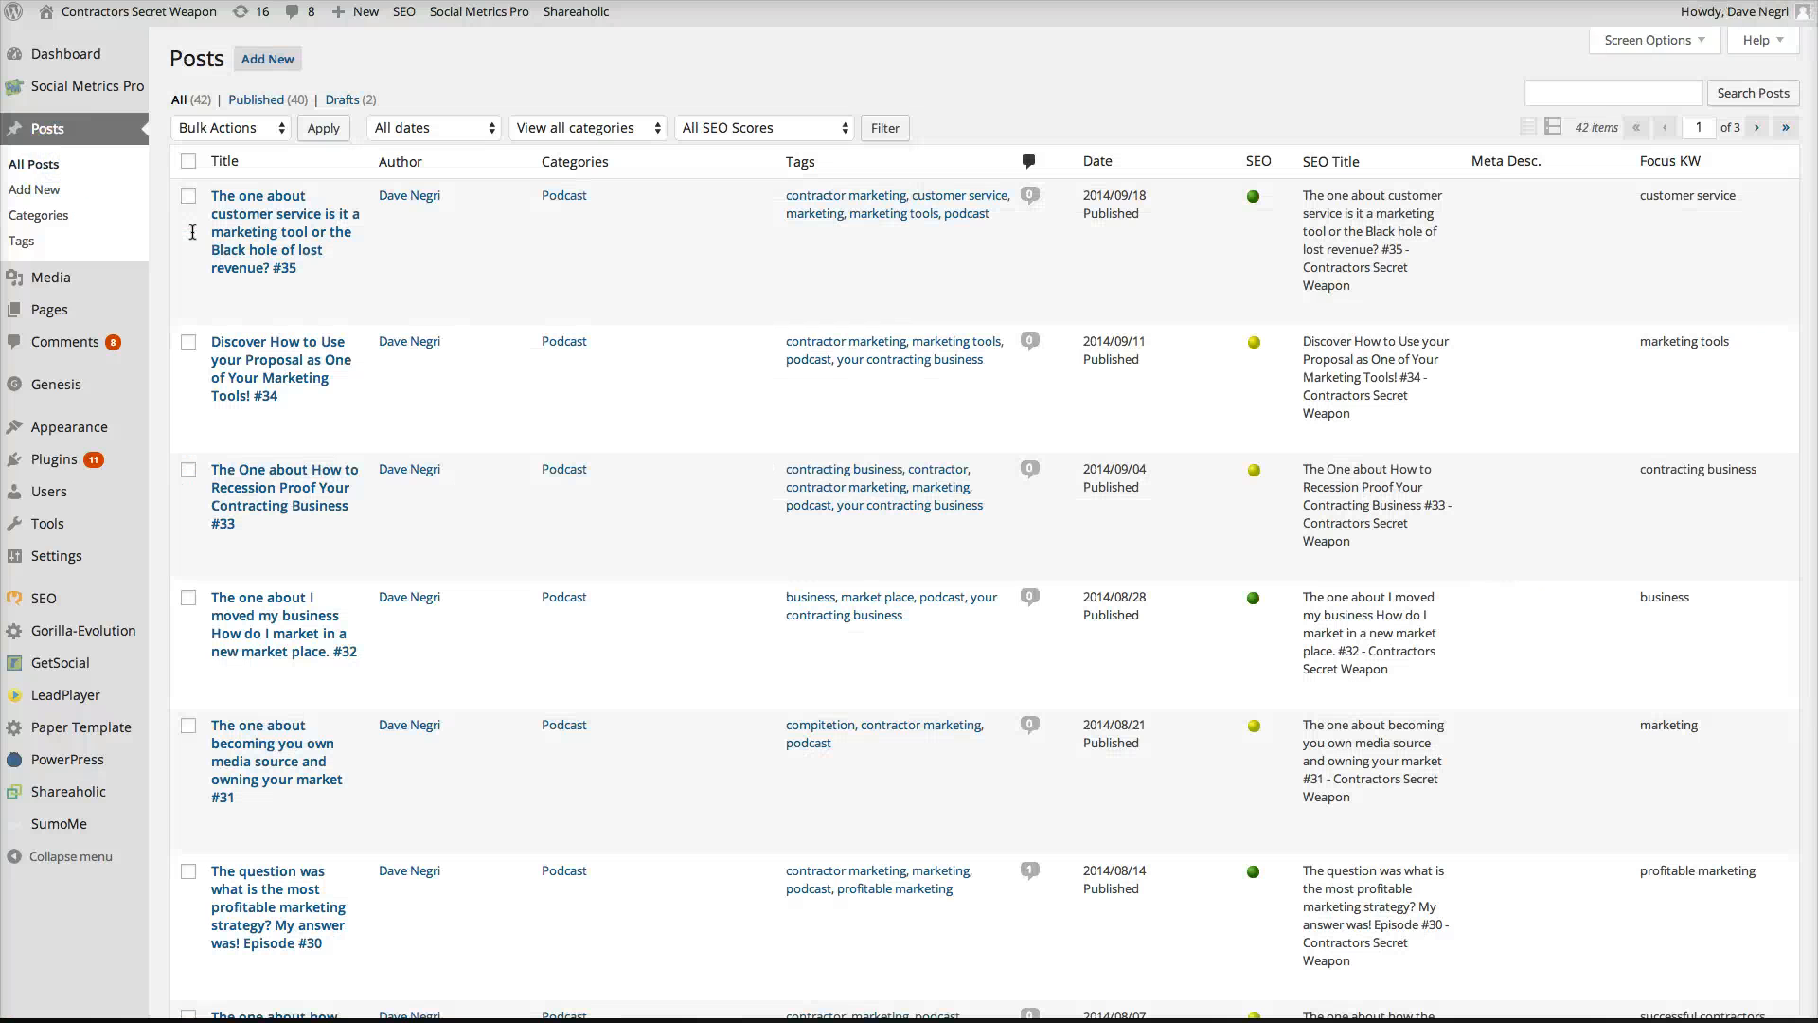
mouse_move(287, 233)
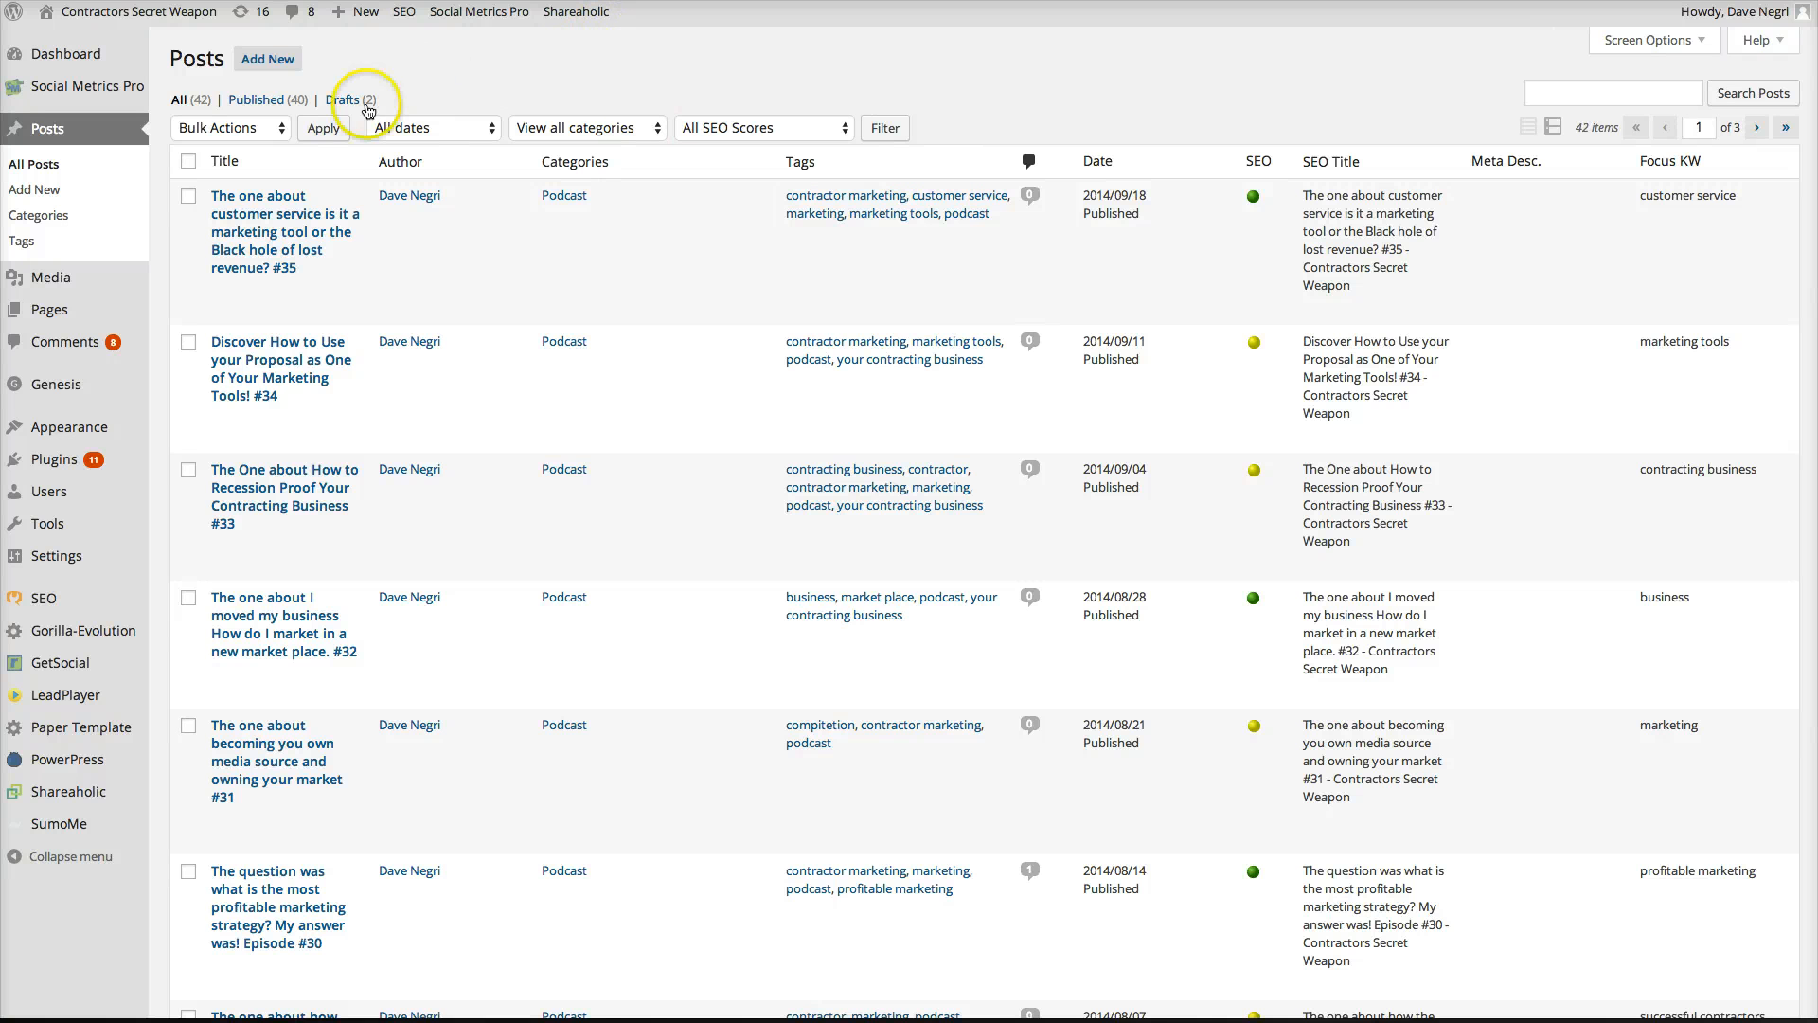
Return to the categories, view the Podcast category's archive page and check its web address
left_click(44, 218)
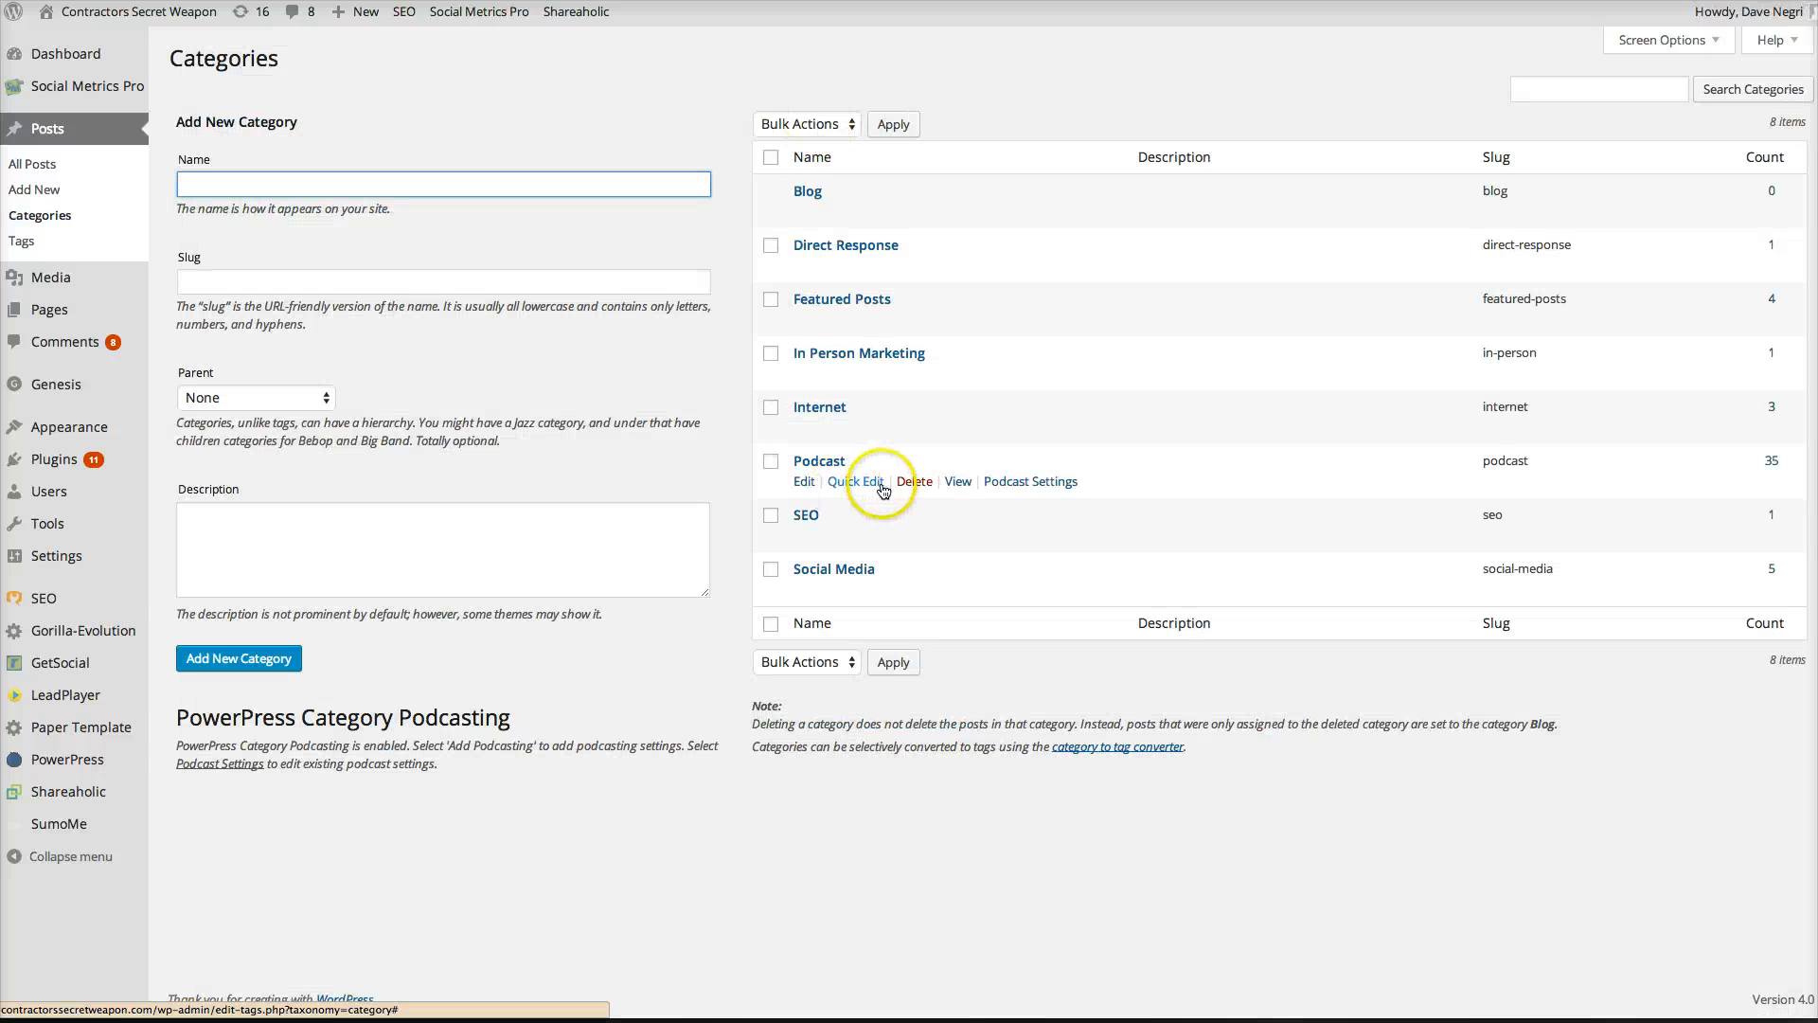
left_click(951, 485)
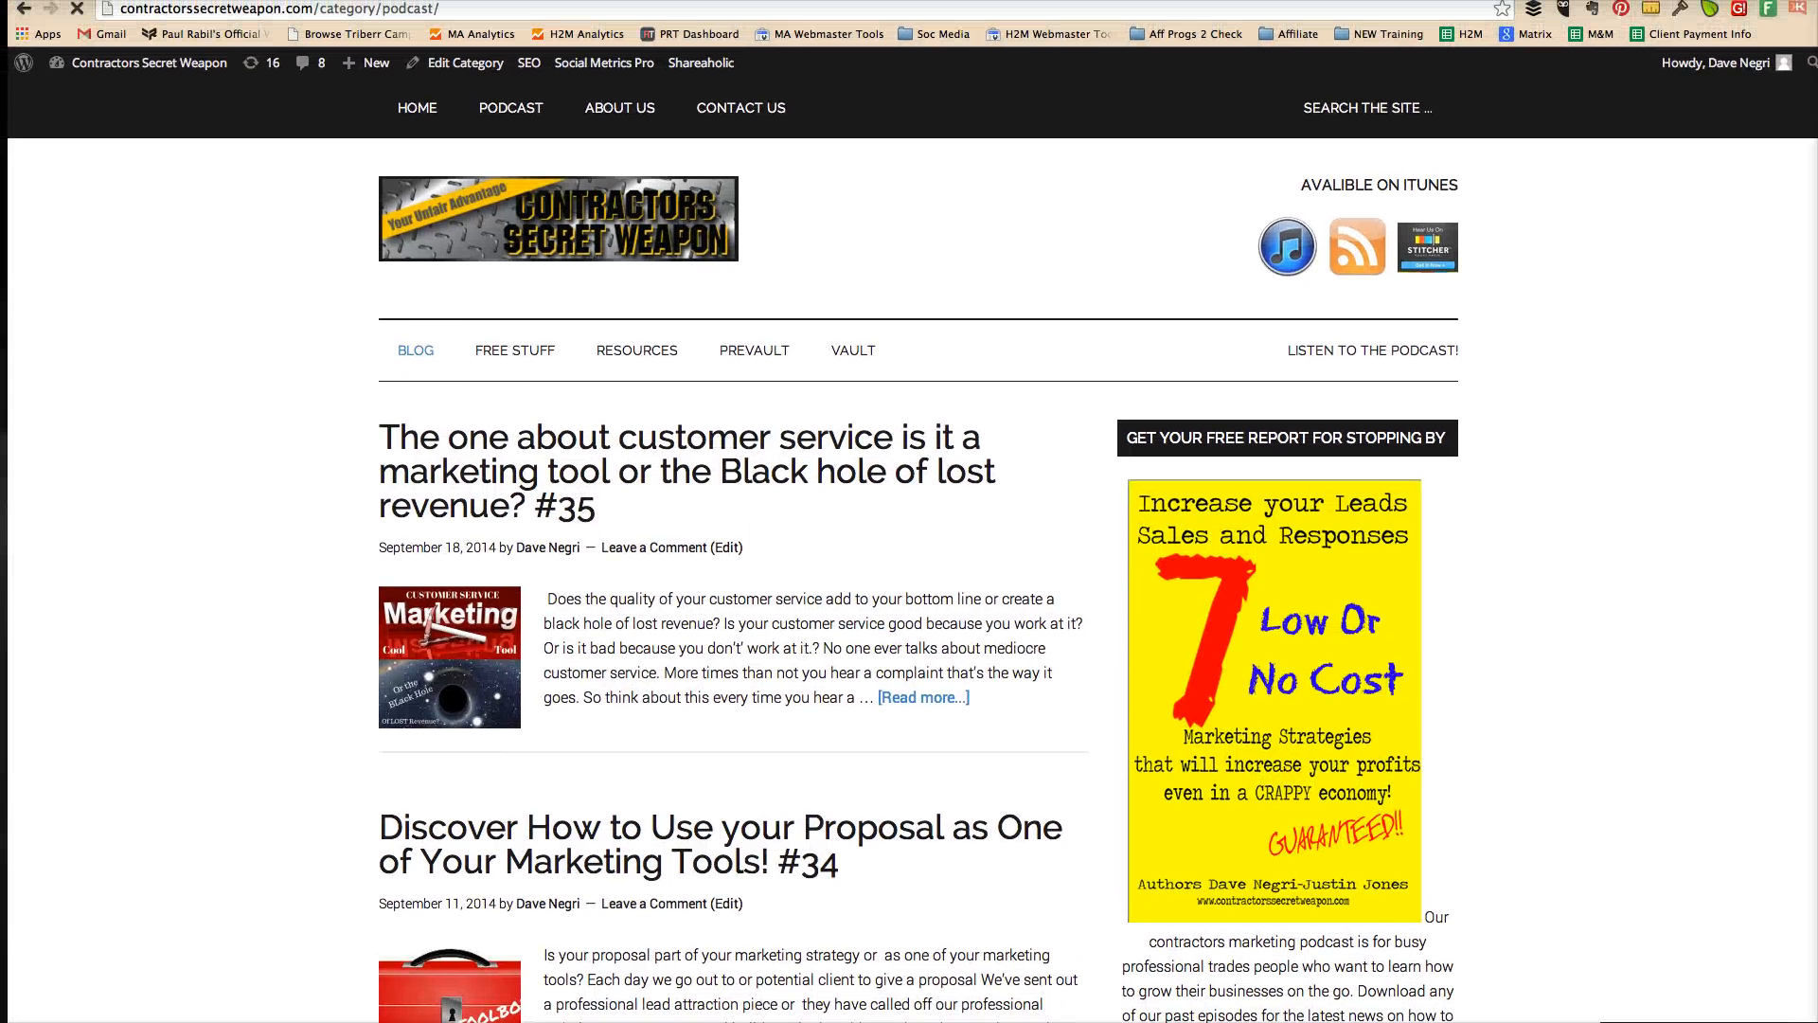
left_click(485, 21)
key("BackSpace")
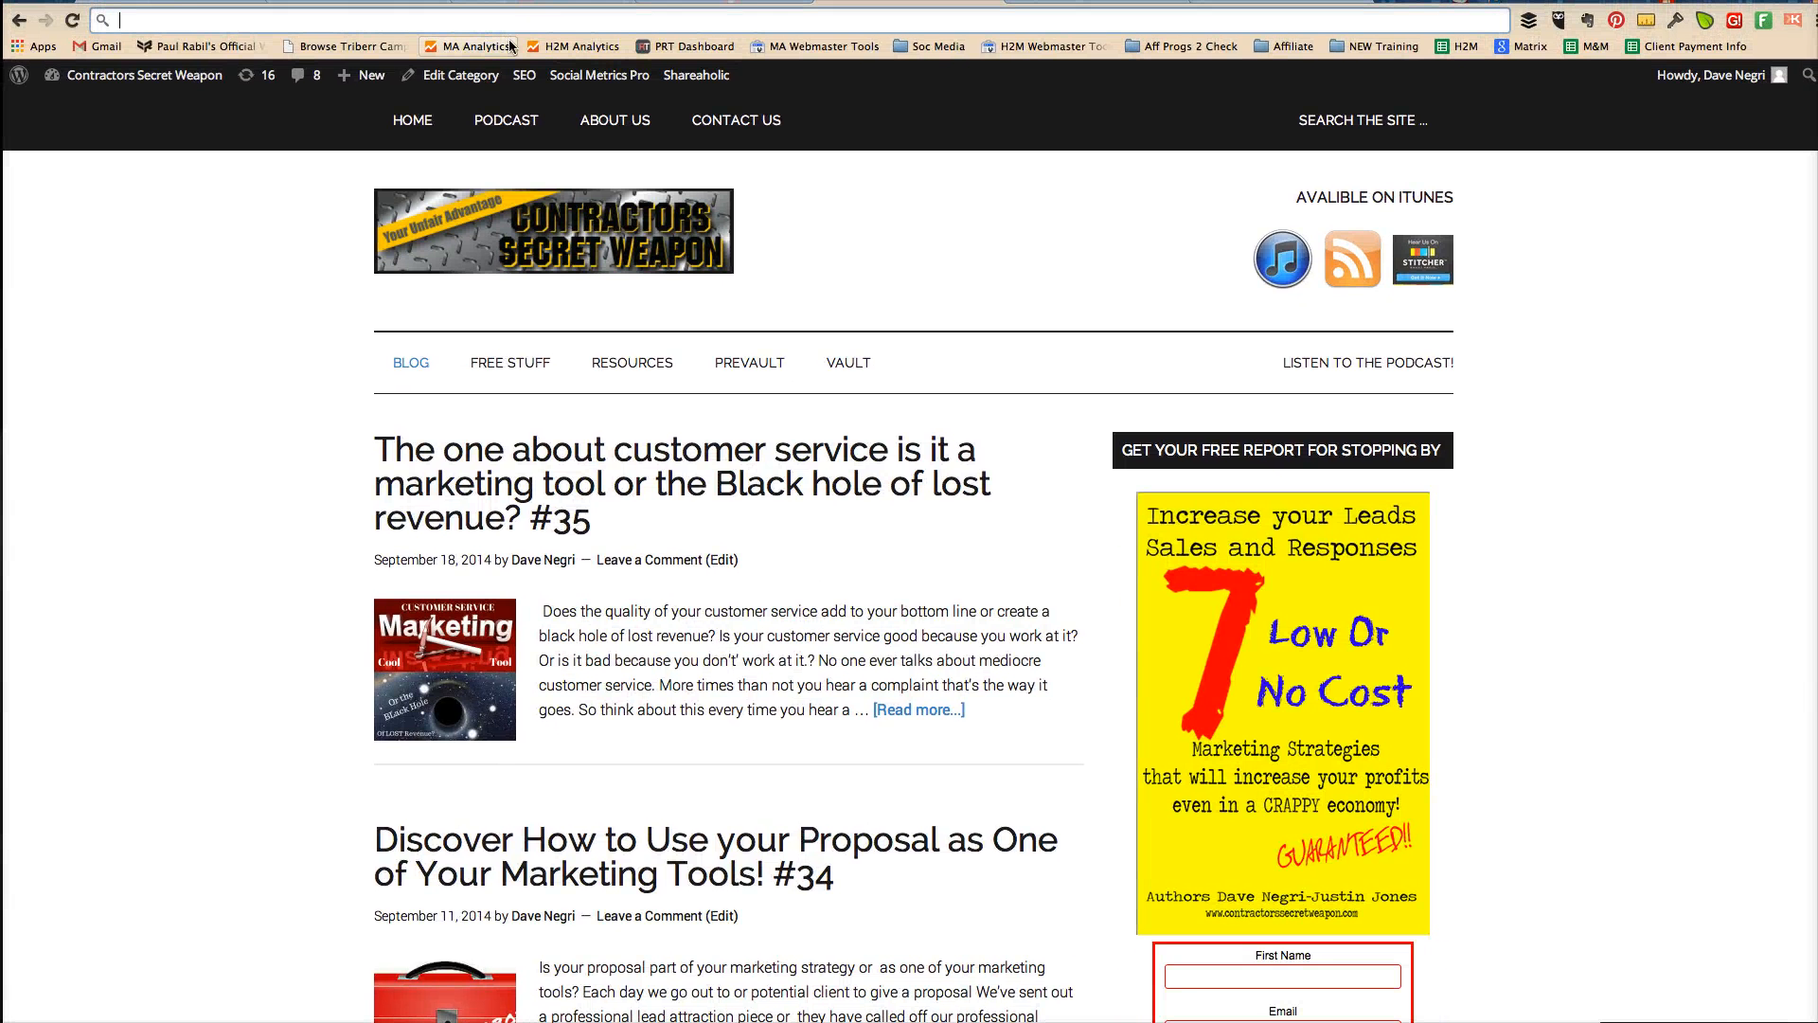
key("super+z")
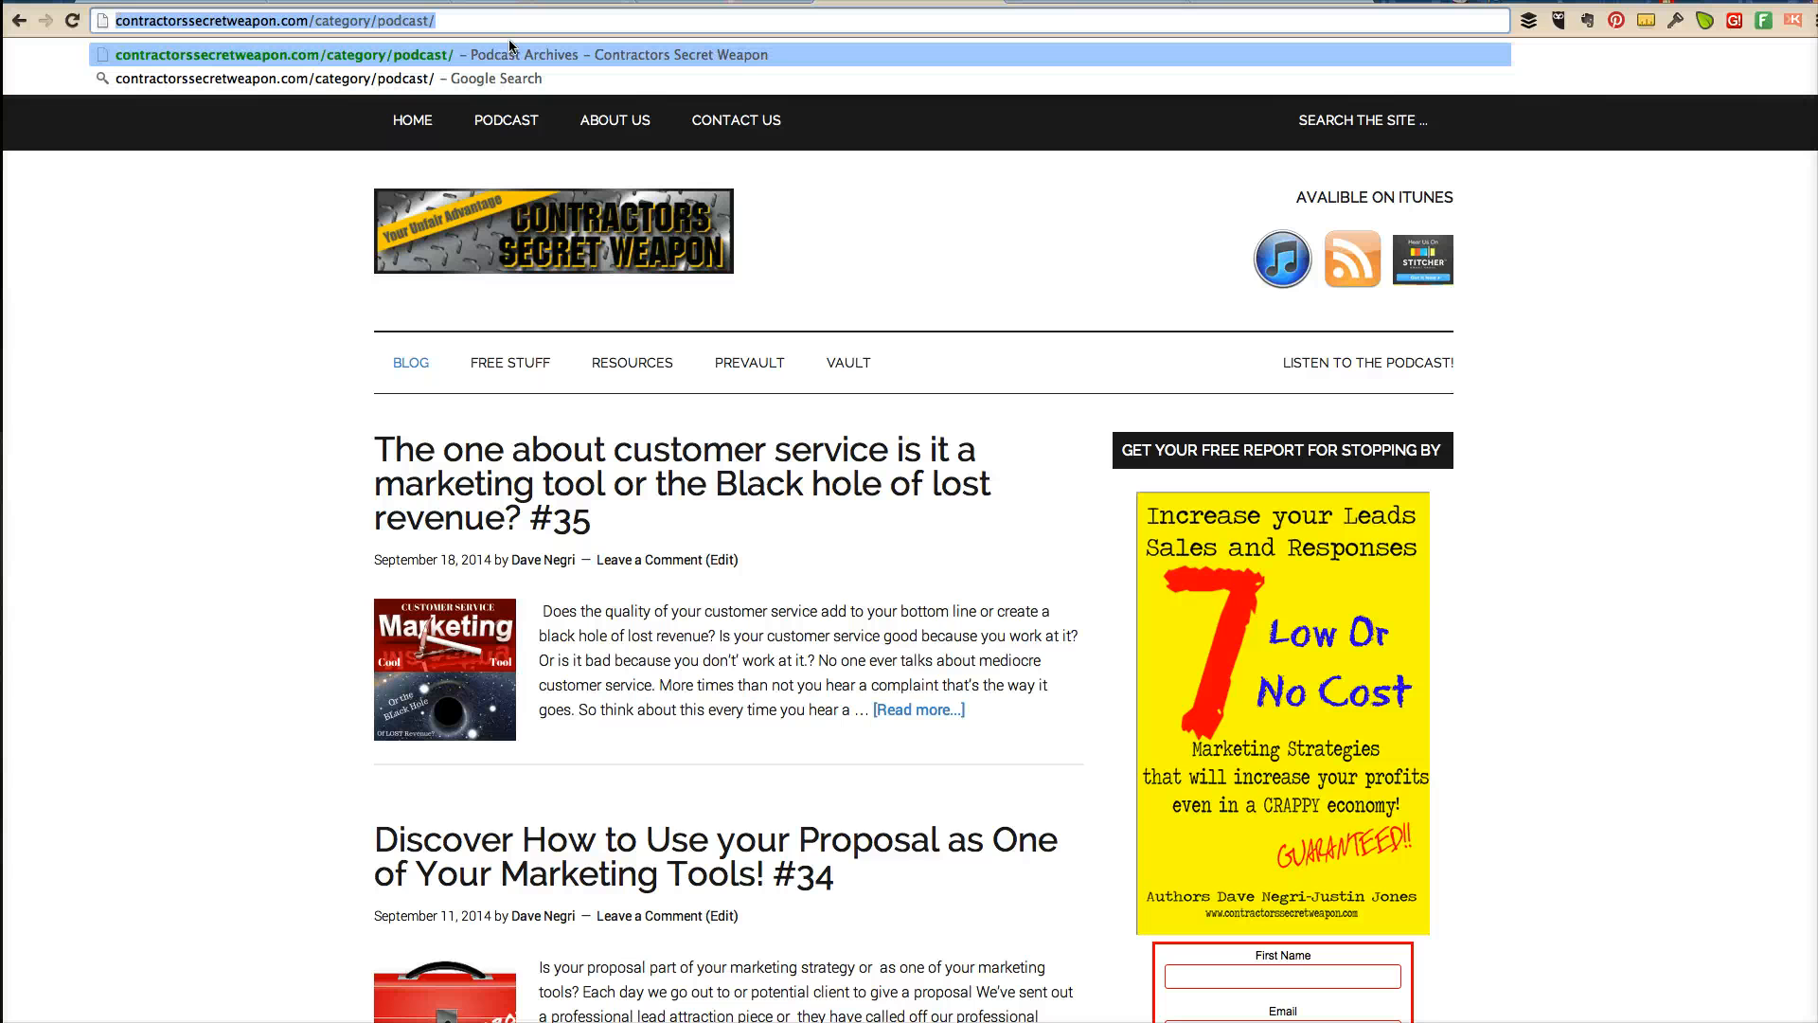
triple_click(508, 27)
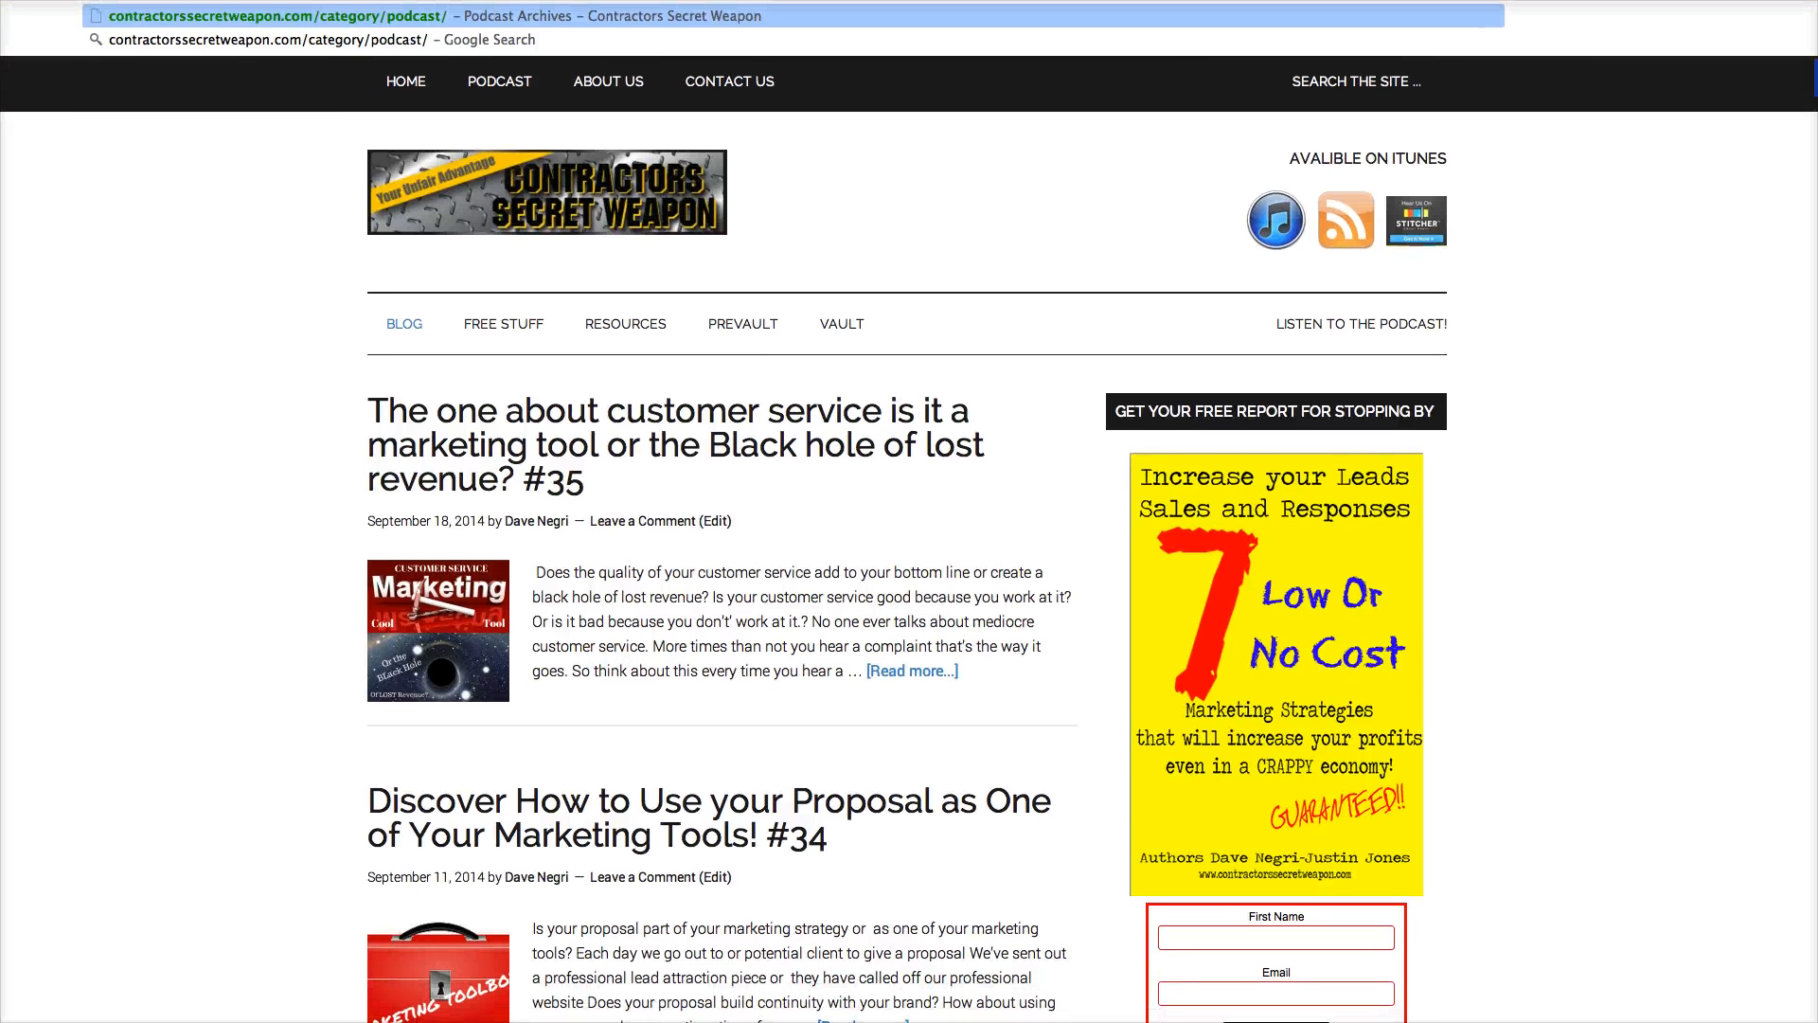
key("Return")
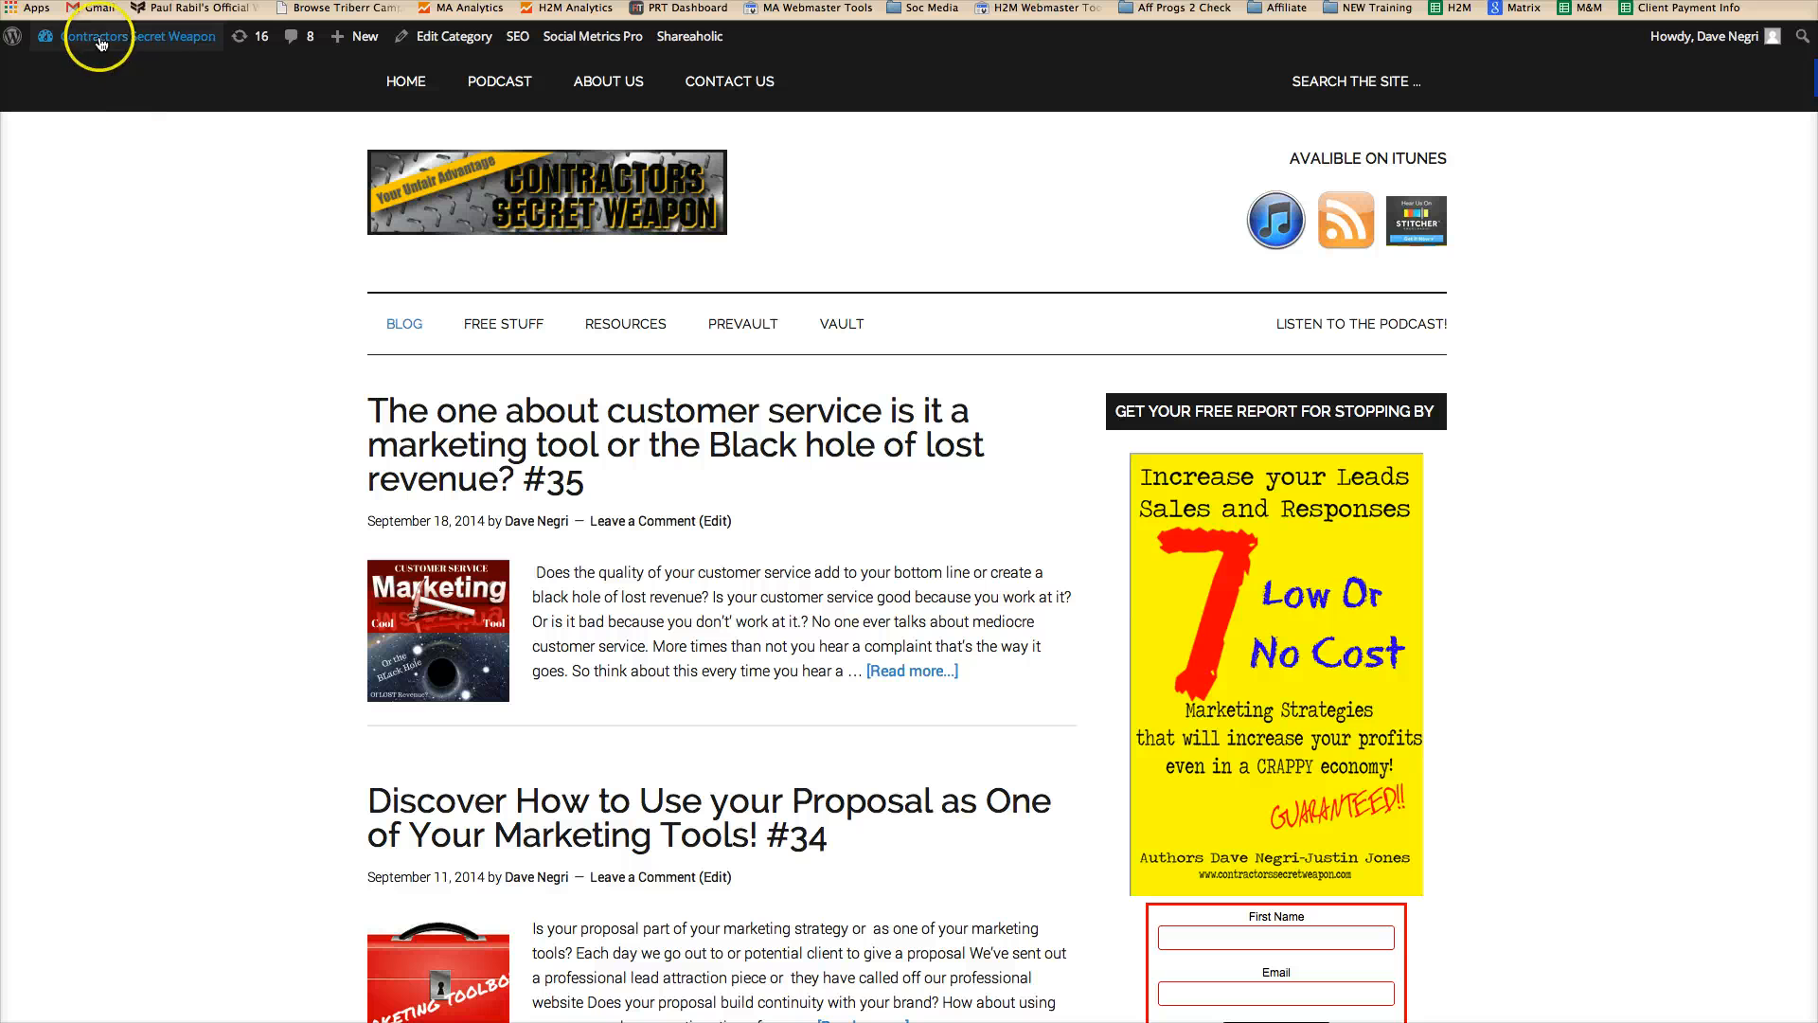
Open the Top Nav menu for editing and remove its Podcast page item
mouse_move(99, 38)
left_click(70, 169)
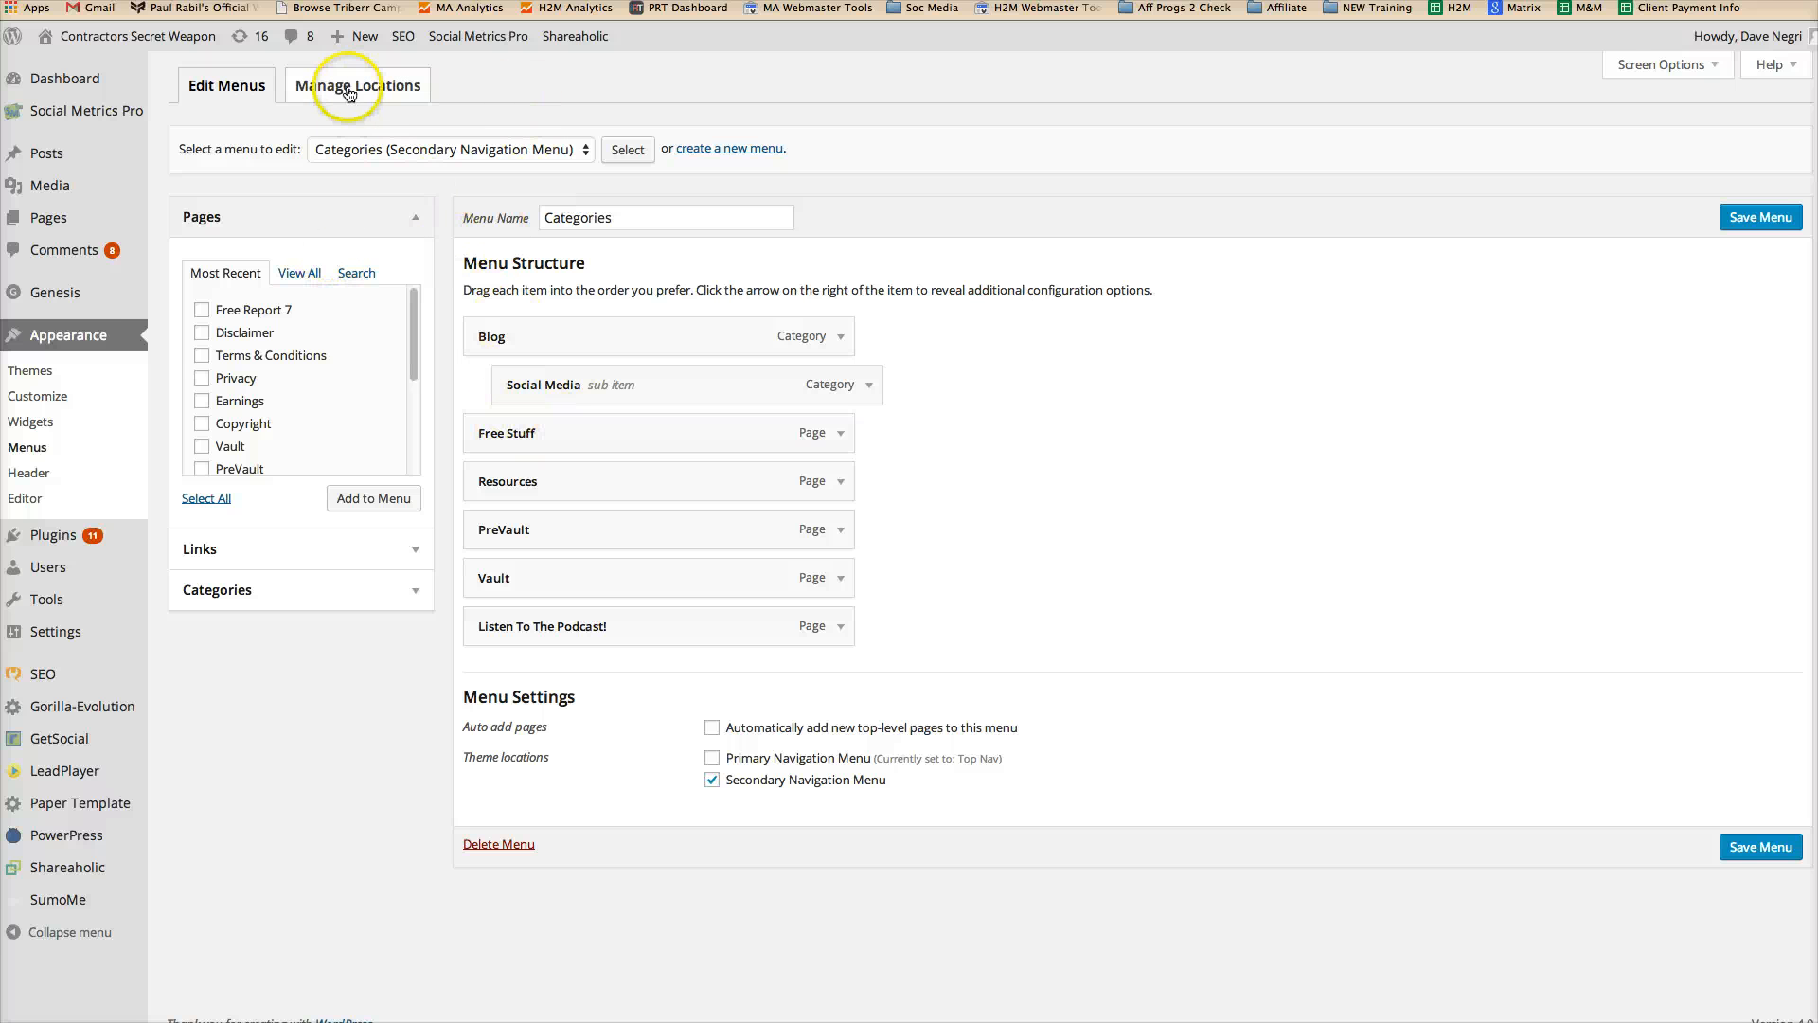
left_click(492, 148)
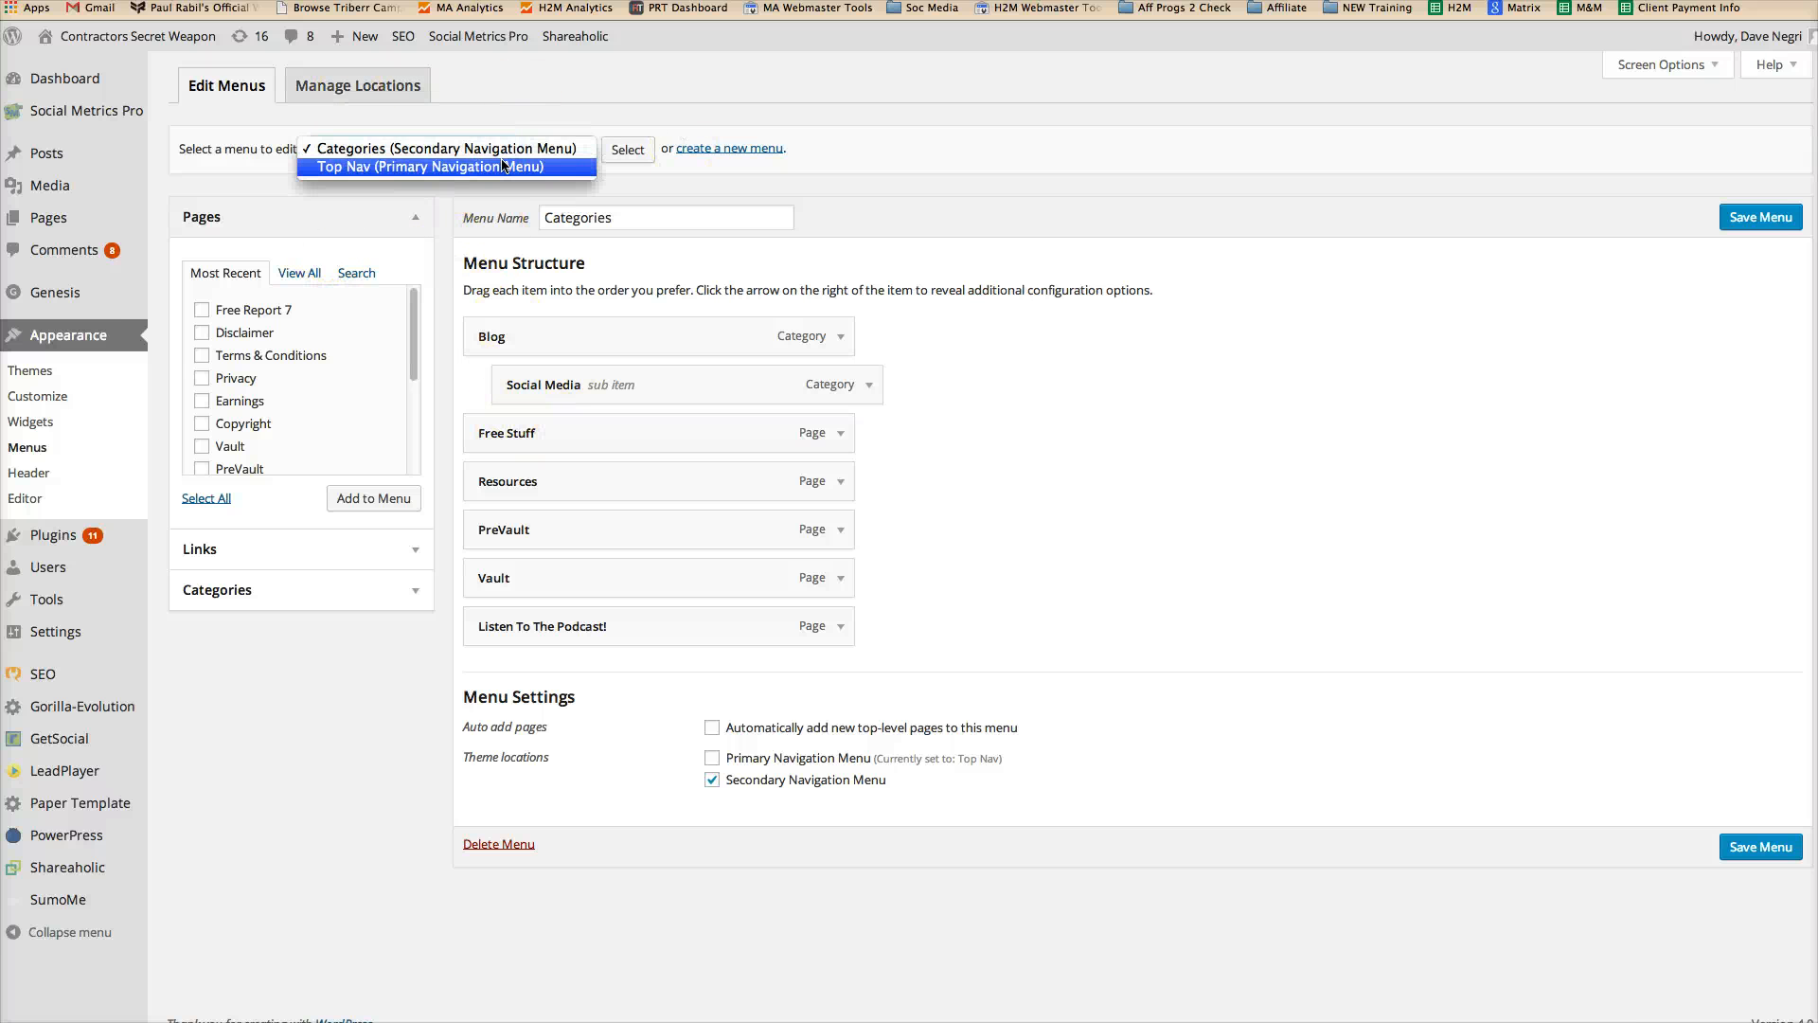
left_click(503, 166)
left_click(626, 152)
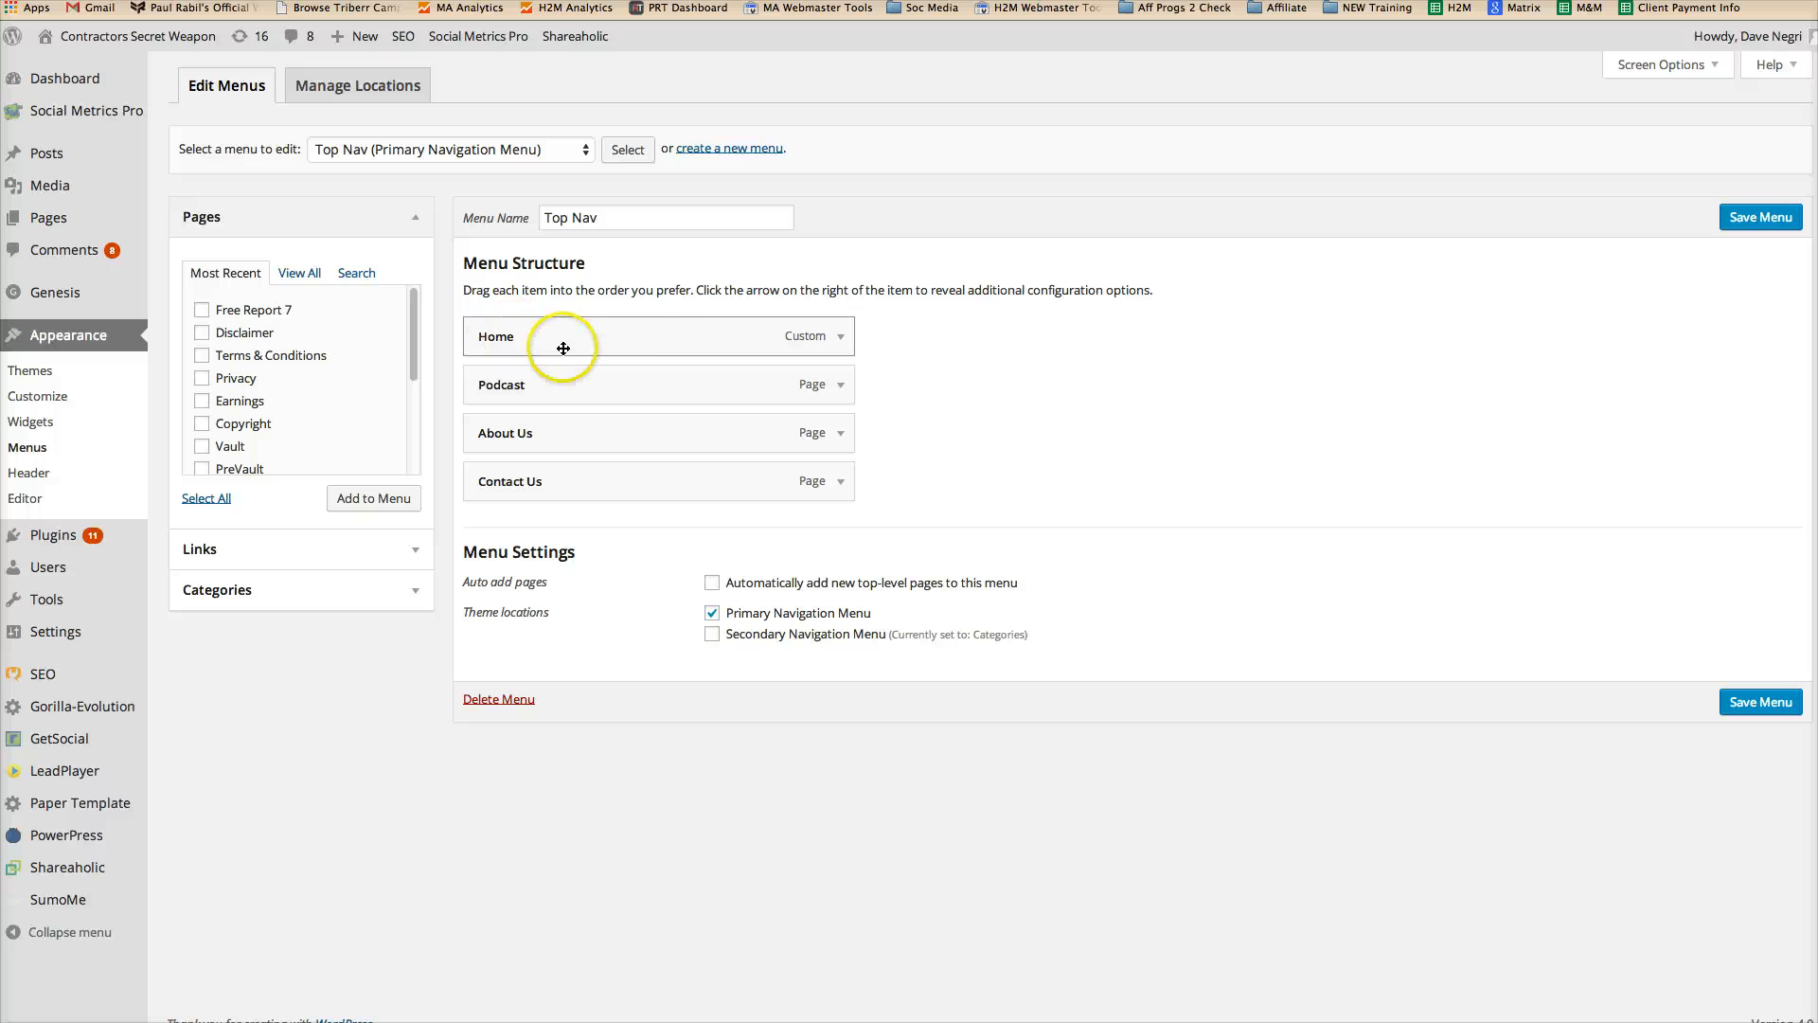
left_click(840, 385)
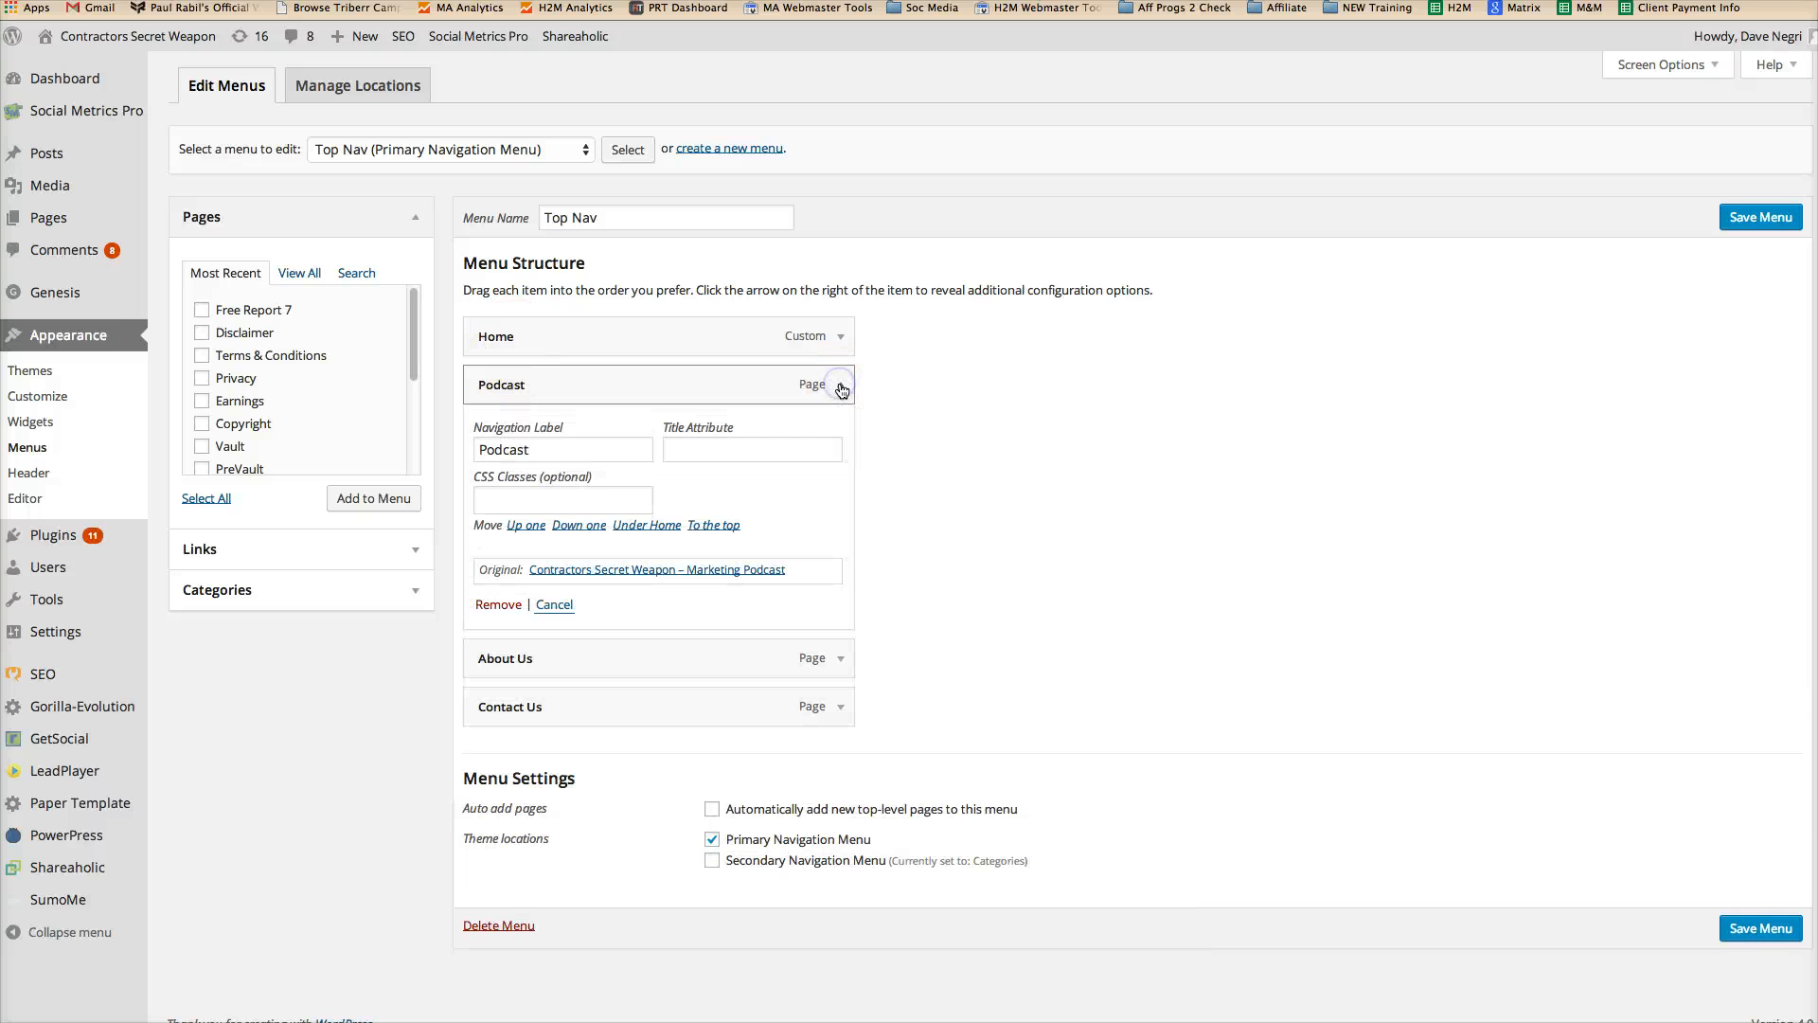
left_click(554, 604)
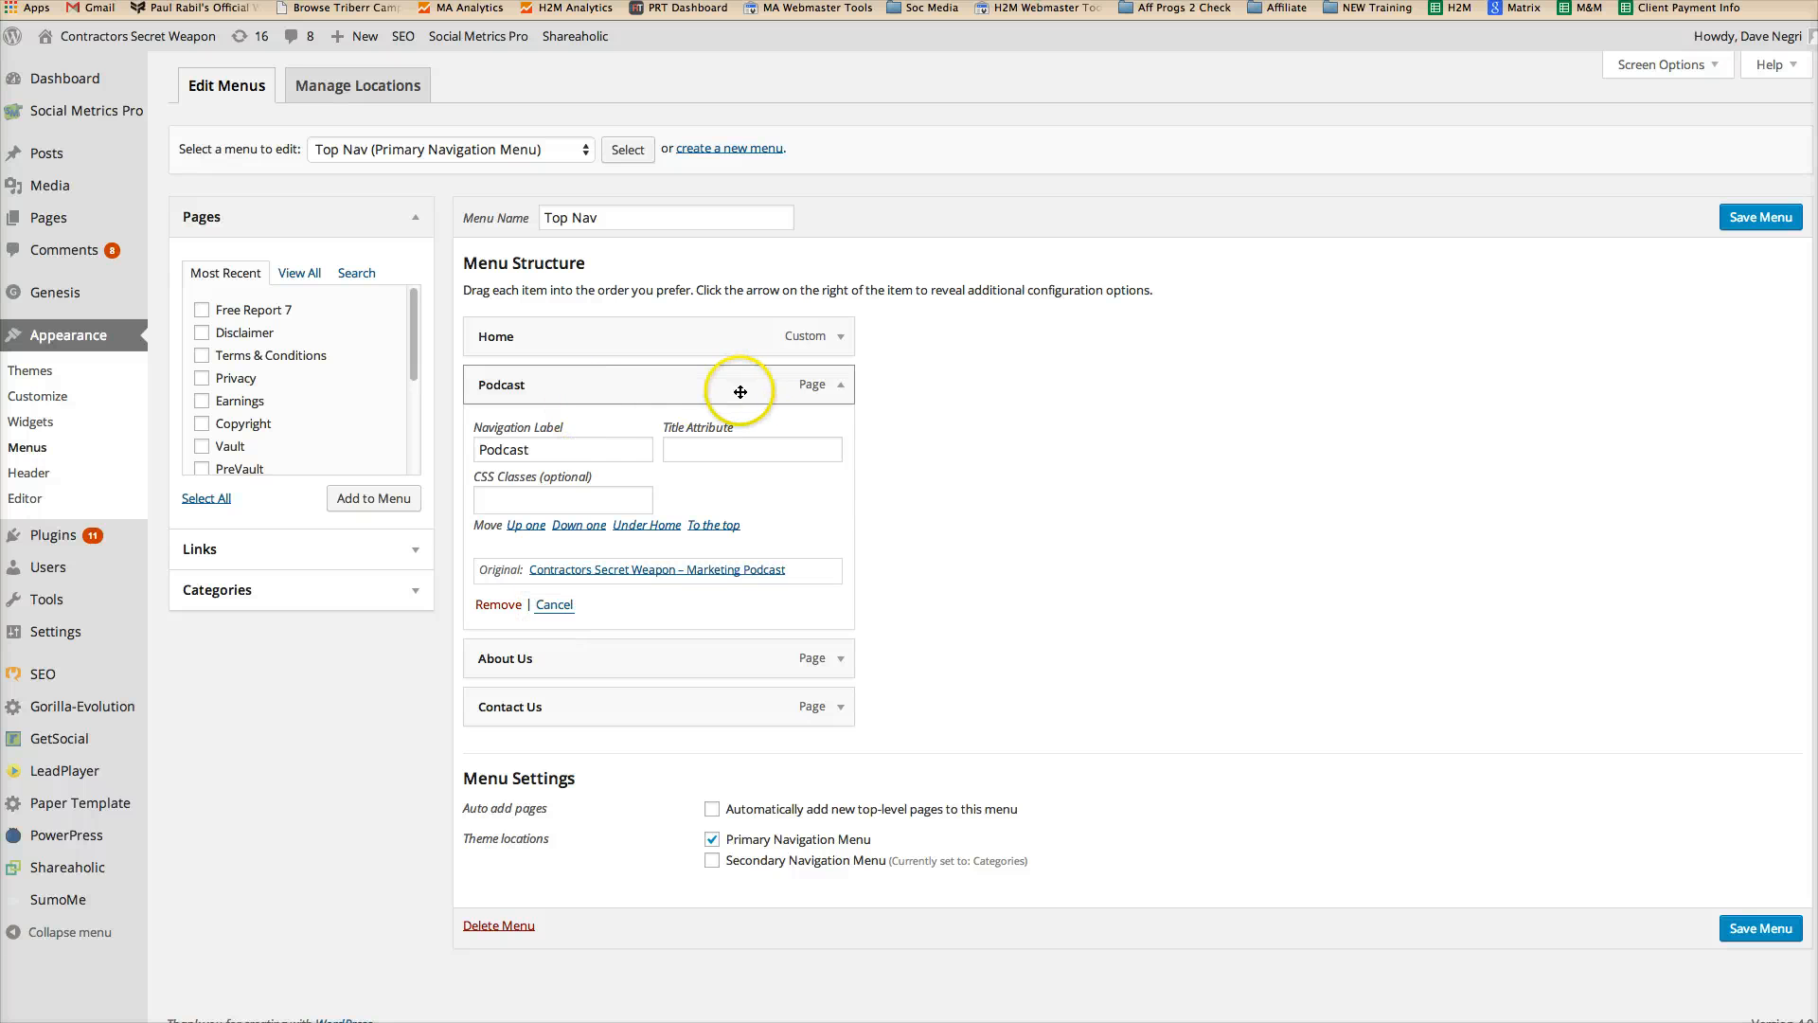
left_click(495, 607)
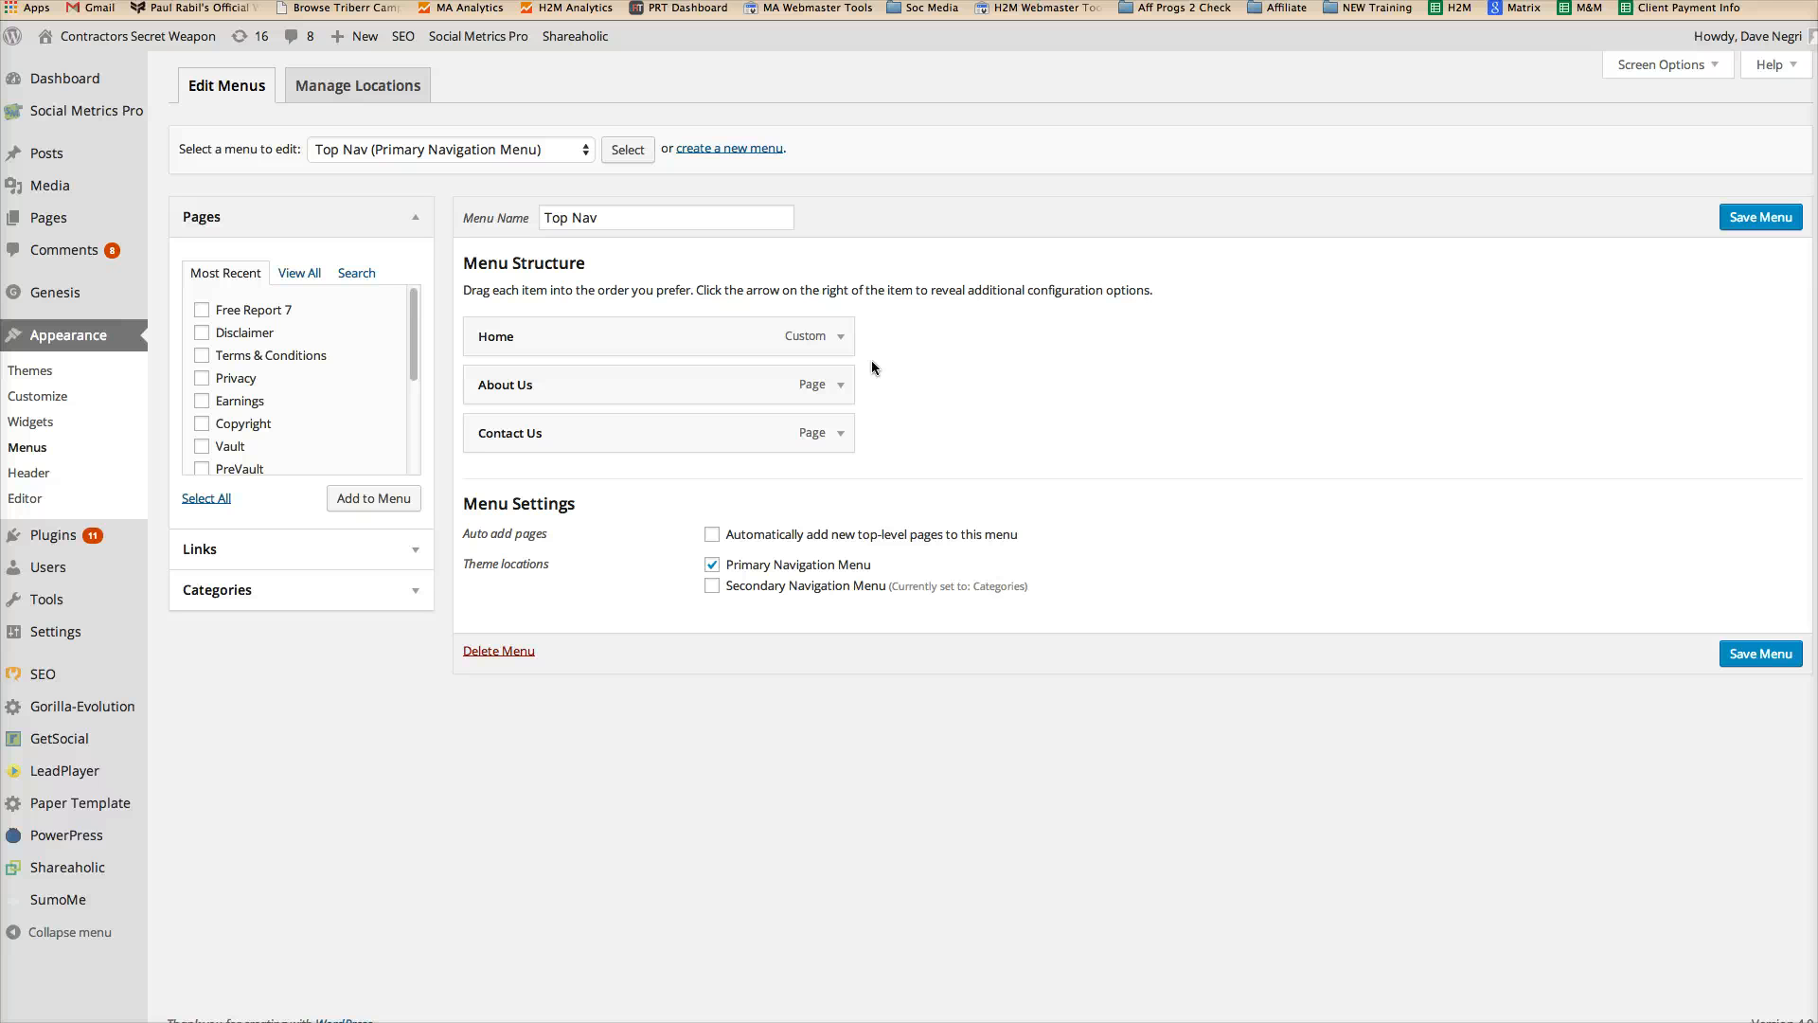
Add the Podcast category to the Top Nav menu, place it directly after Home and save the menu
left_click(248, 587)
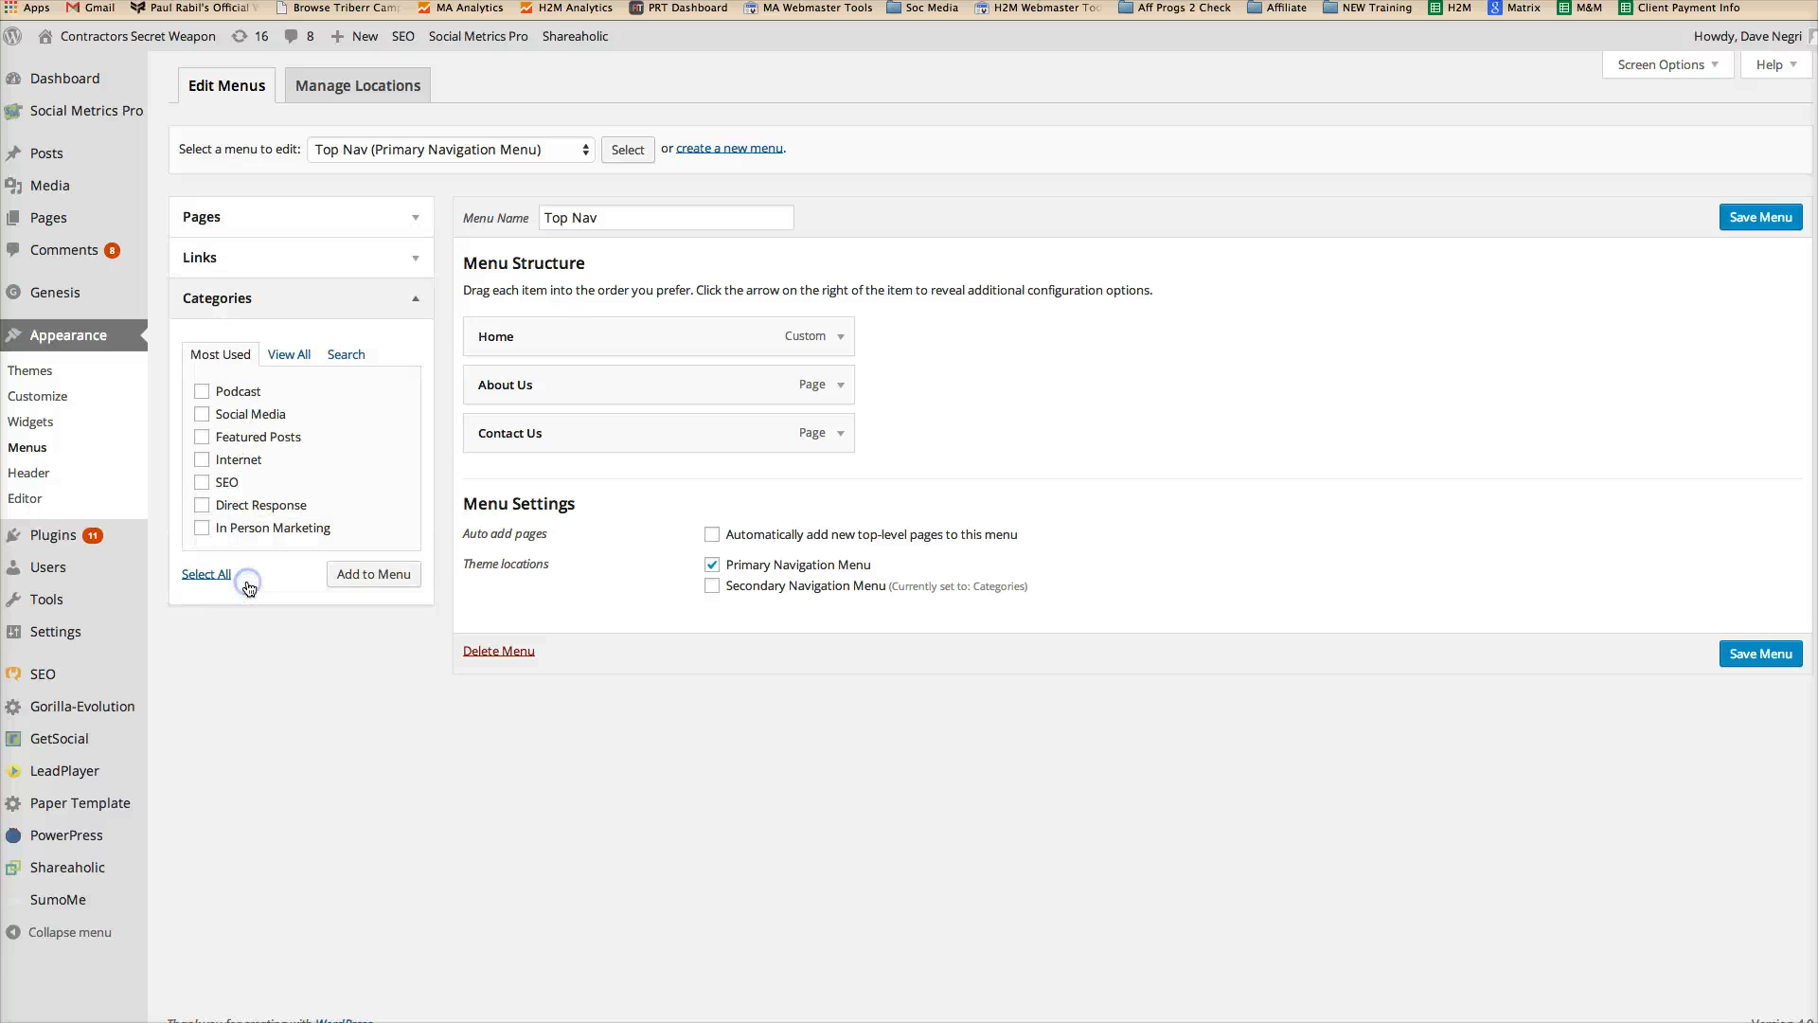
left_click(202, 391)
left_click(357, 577)
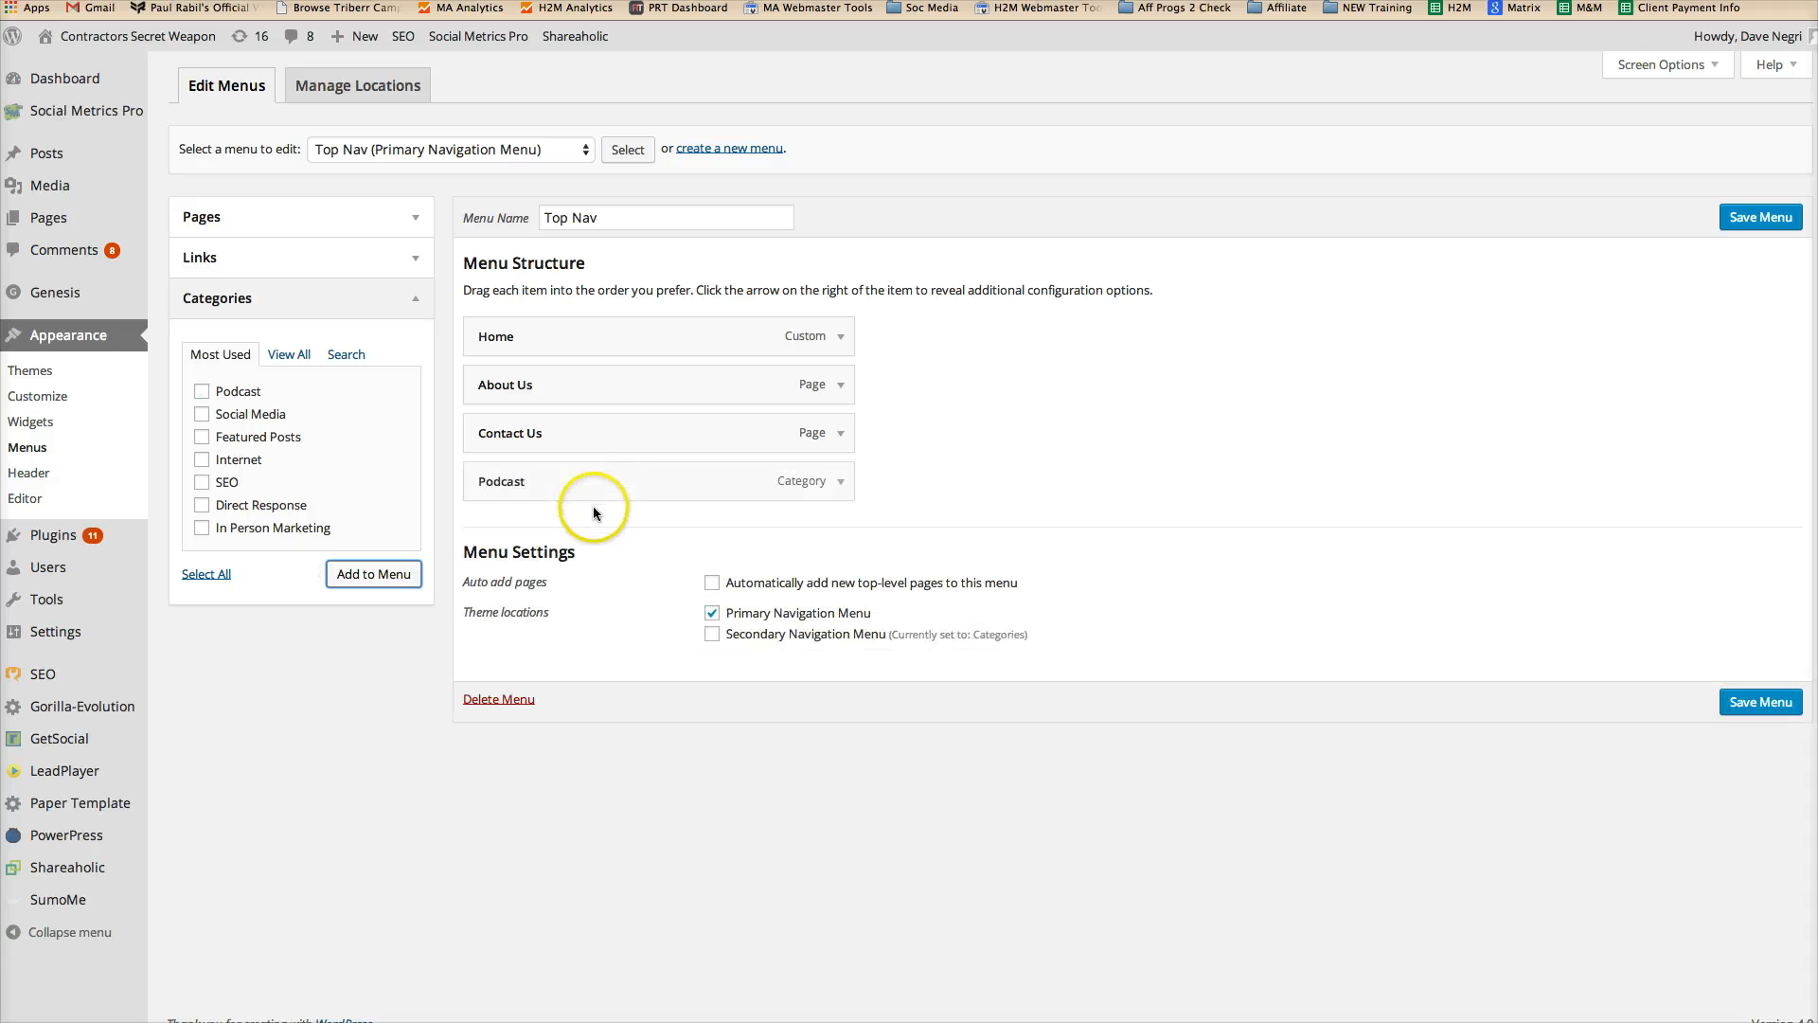
left_click_drag(587, 472, 450, 387)
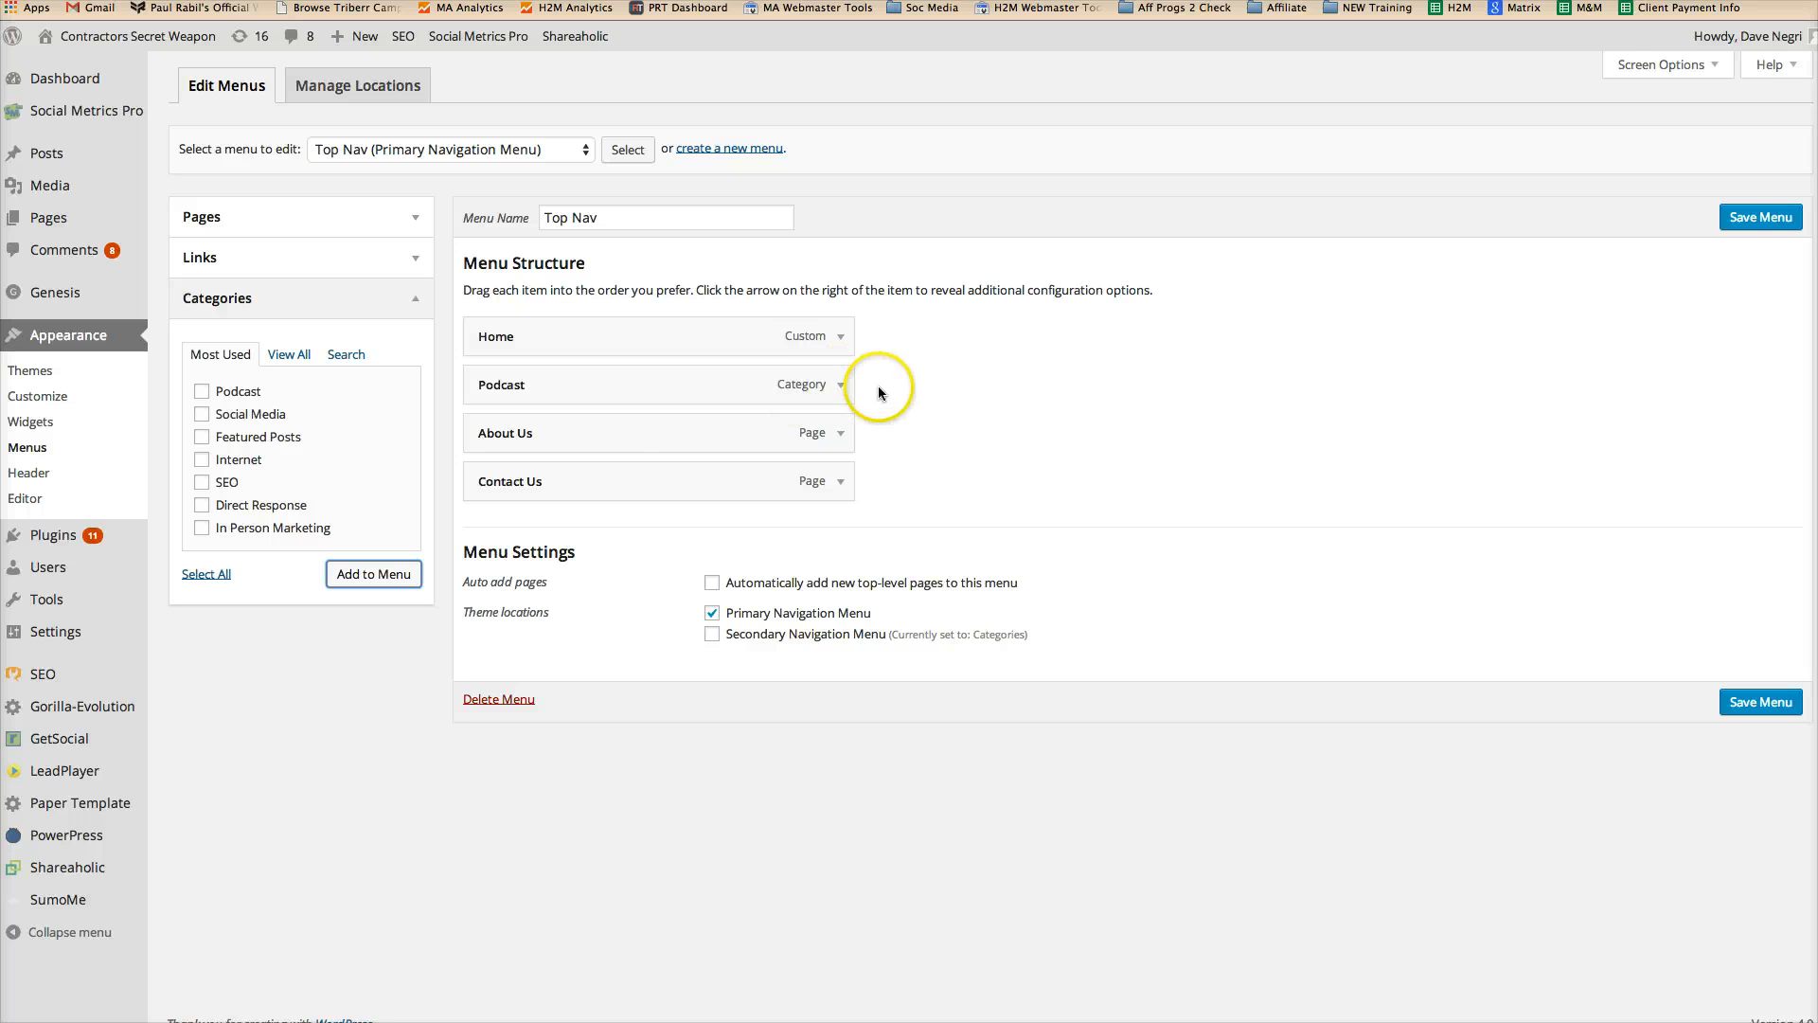
left_click(1726, 222)
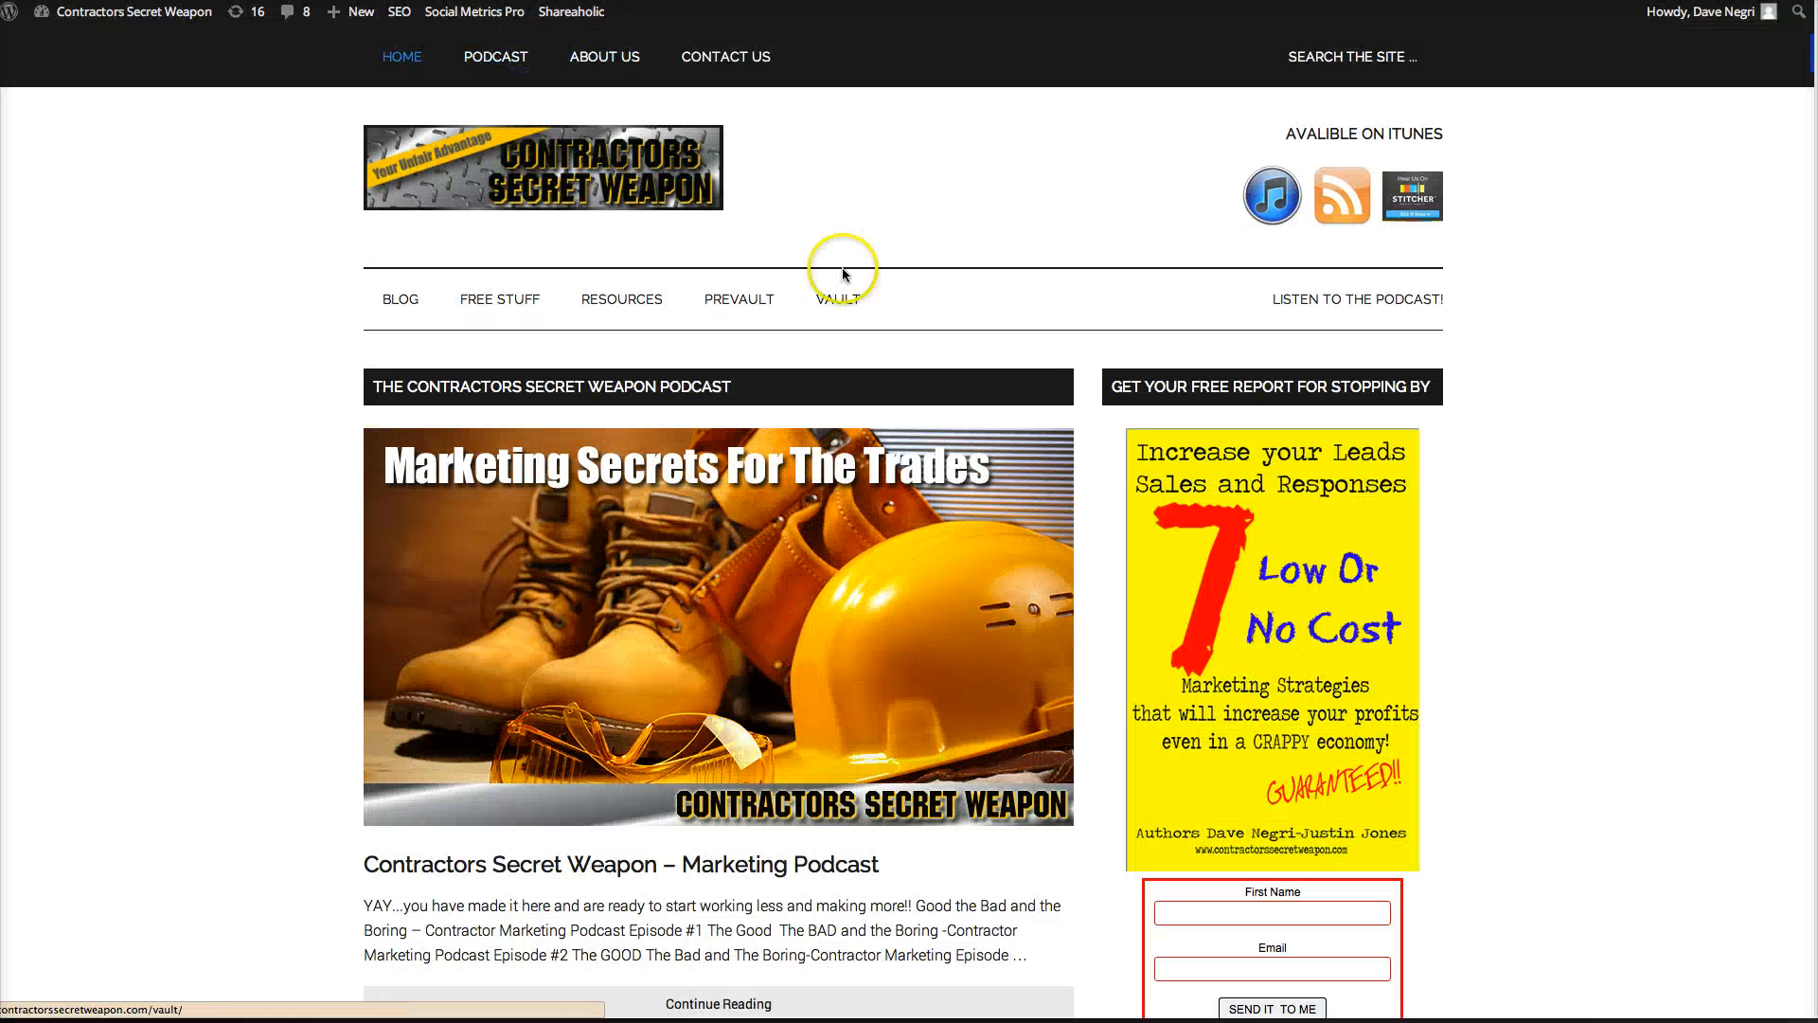
On the live site, follow the Podcast navigation link, look through the listed posts and check the Blog submenu
left_click(846, 274)
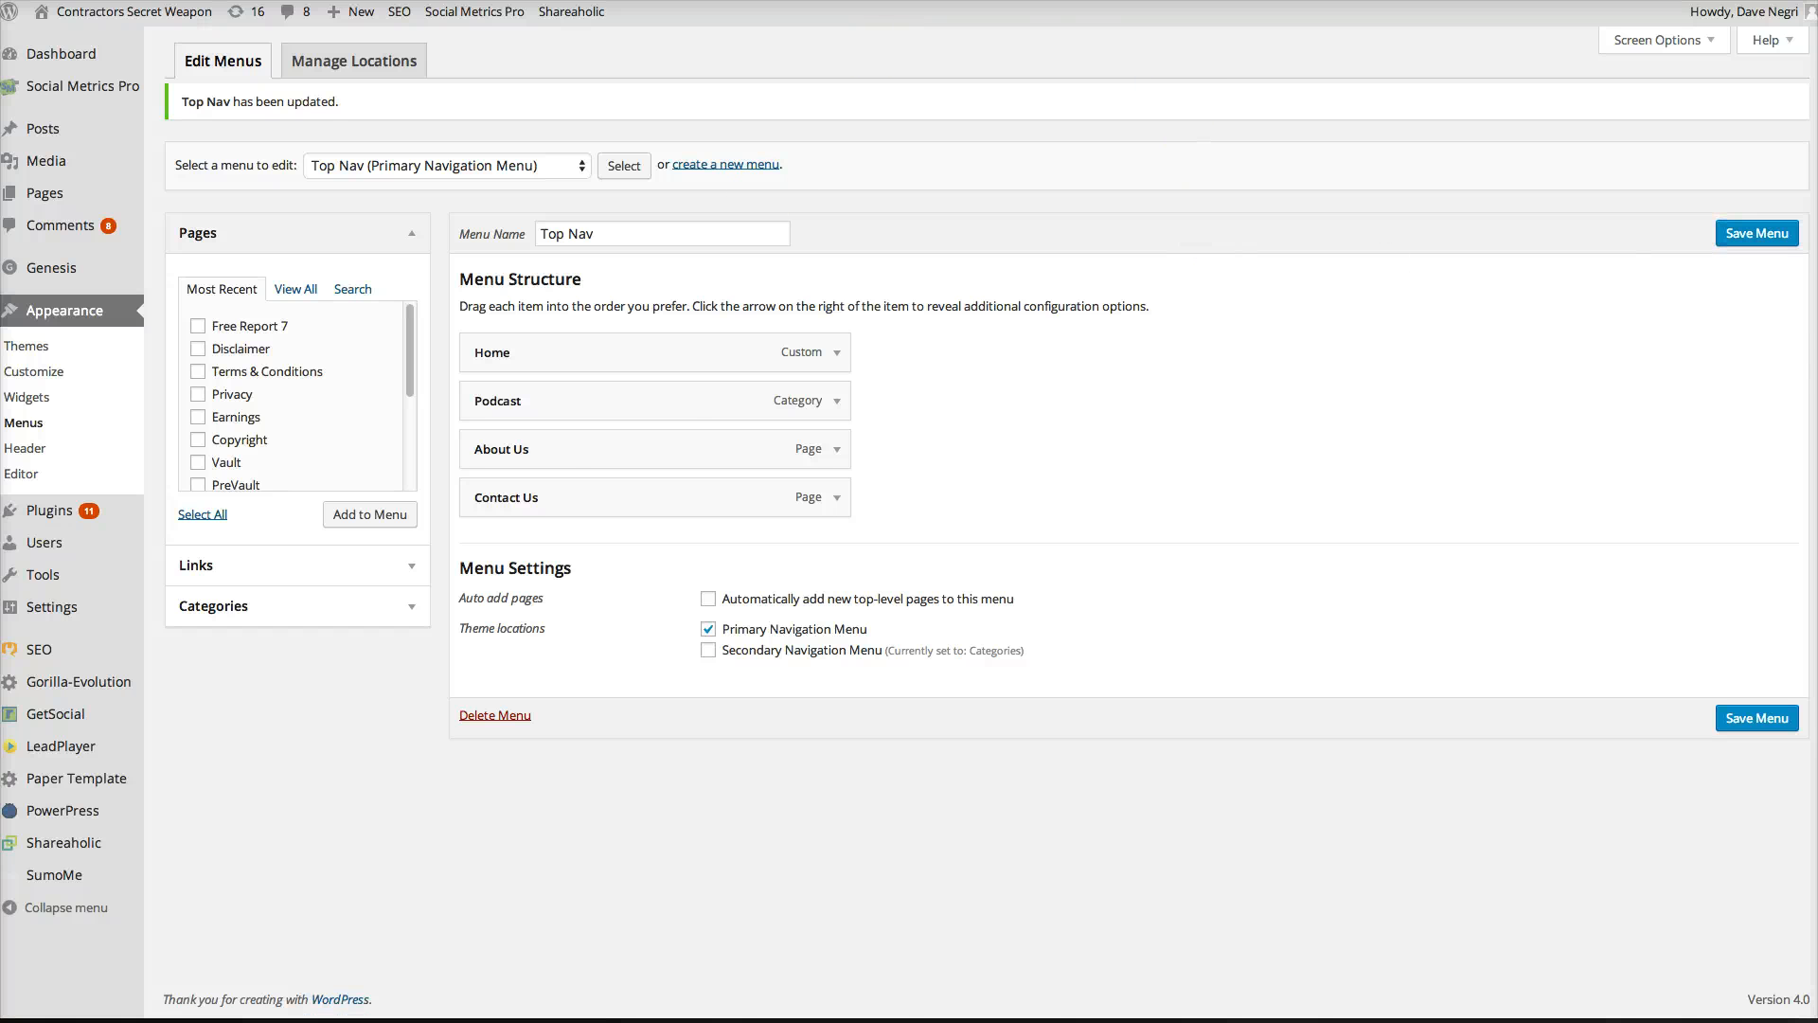
left_click(322, 2)
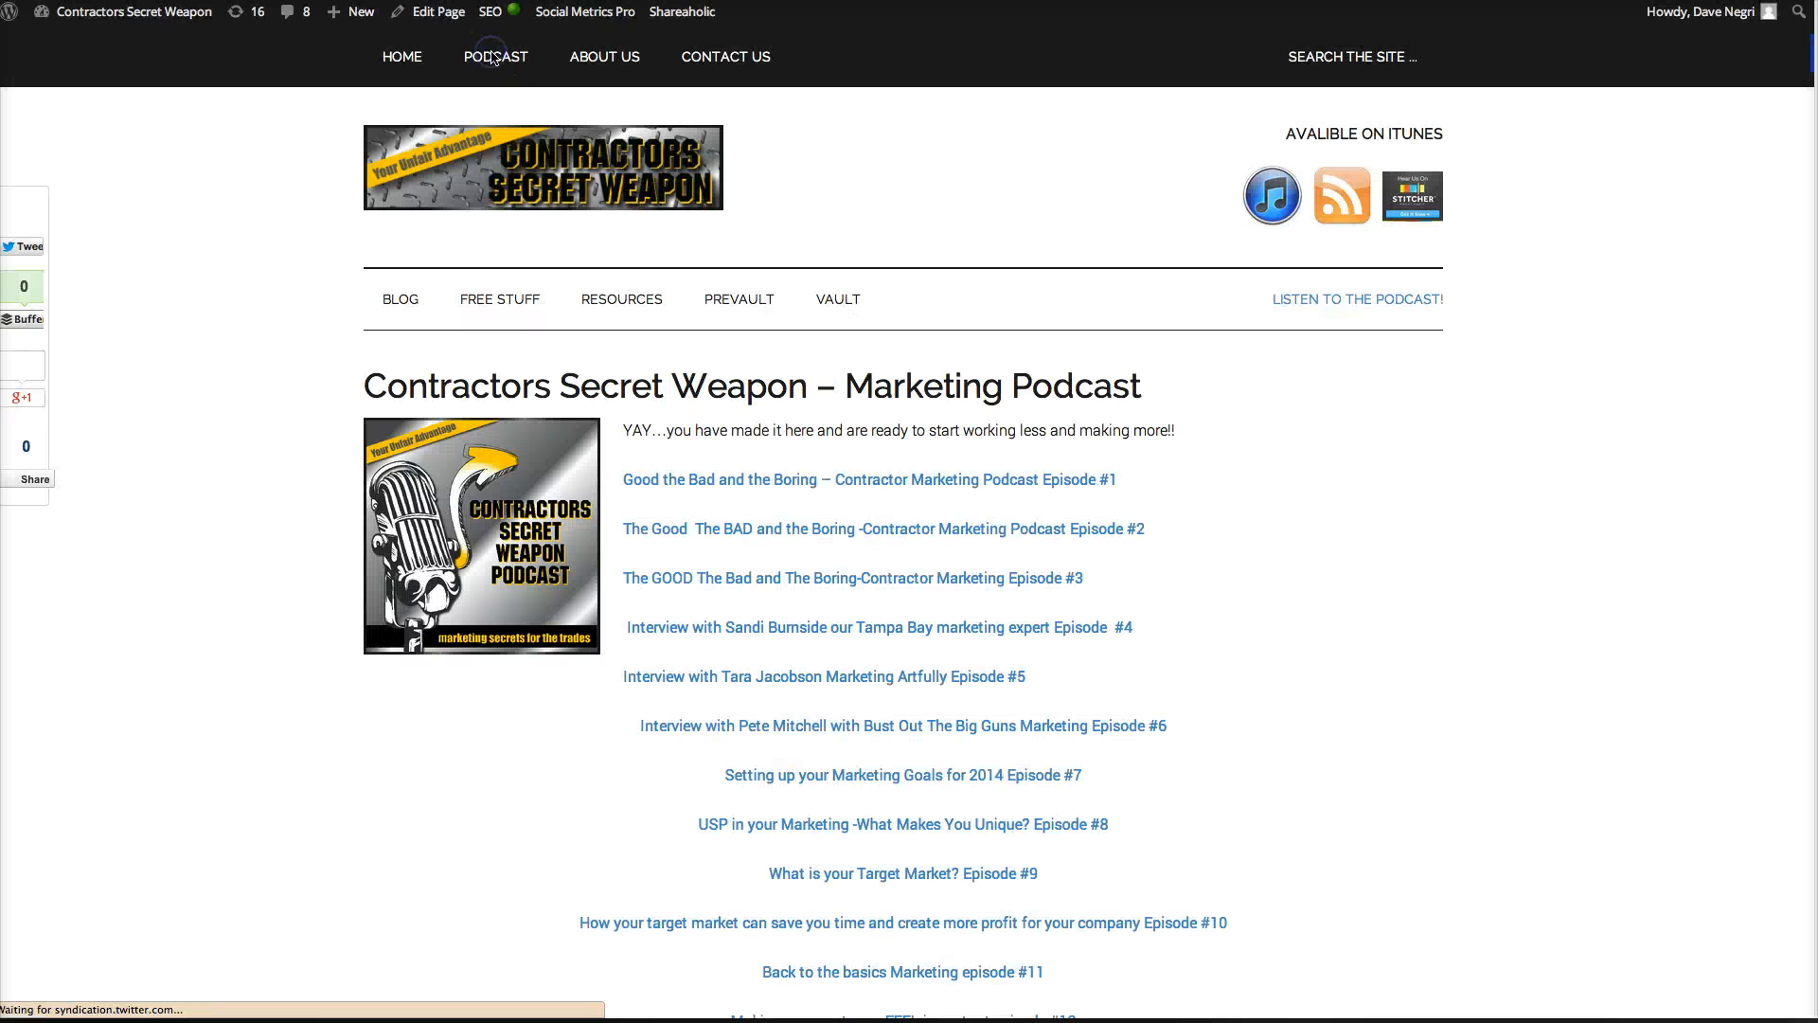
left_click(492, 58)
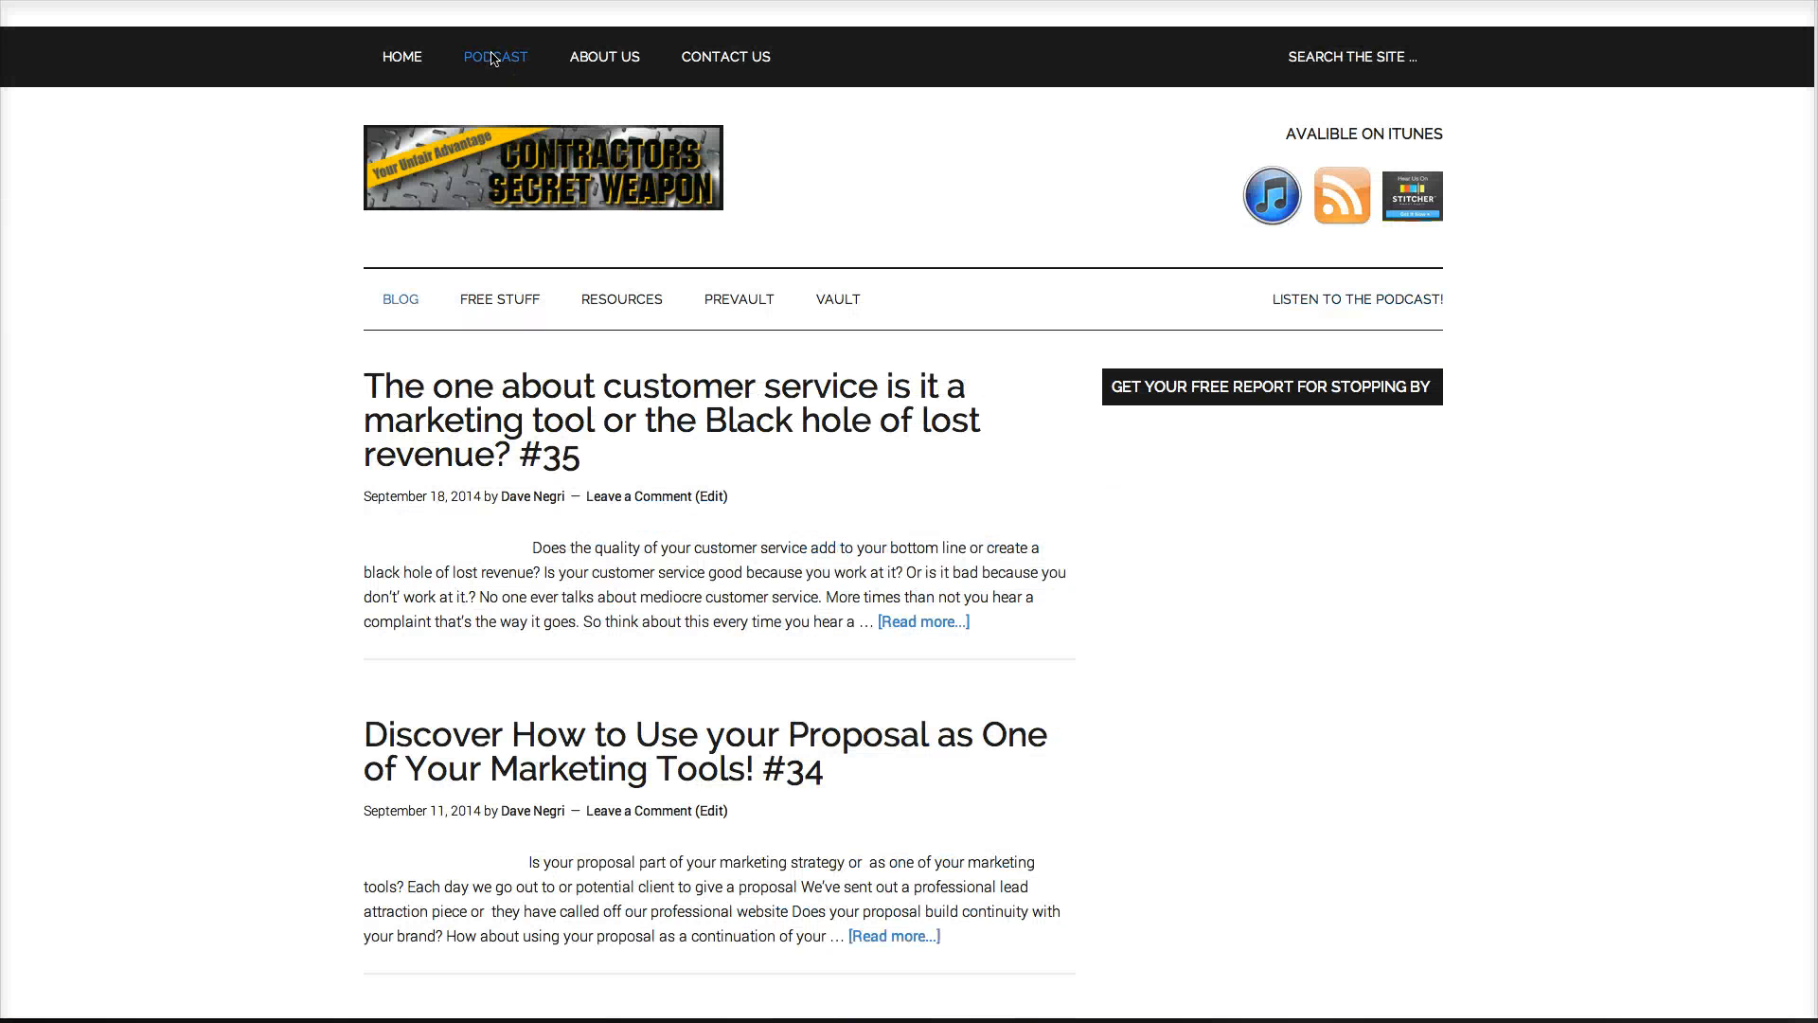
scroll(701, 632, "down", 5)
scroll(699, 634, "down", 20)
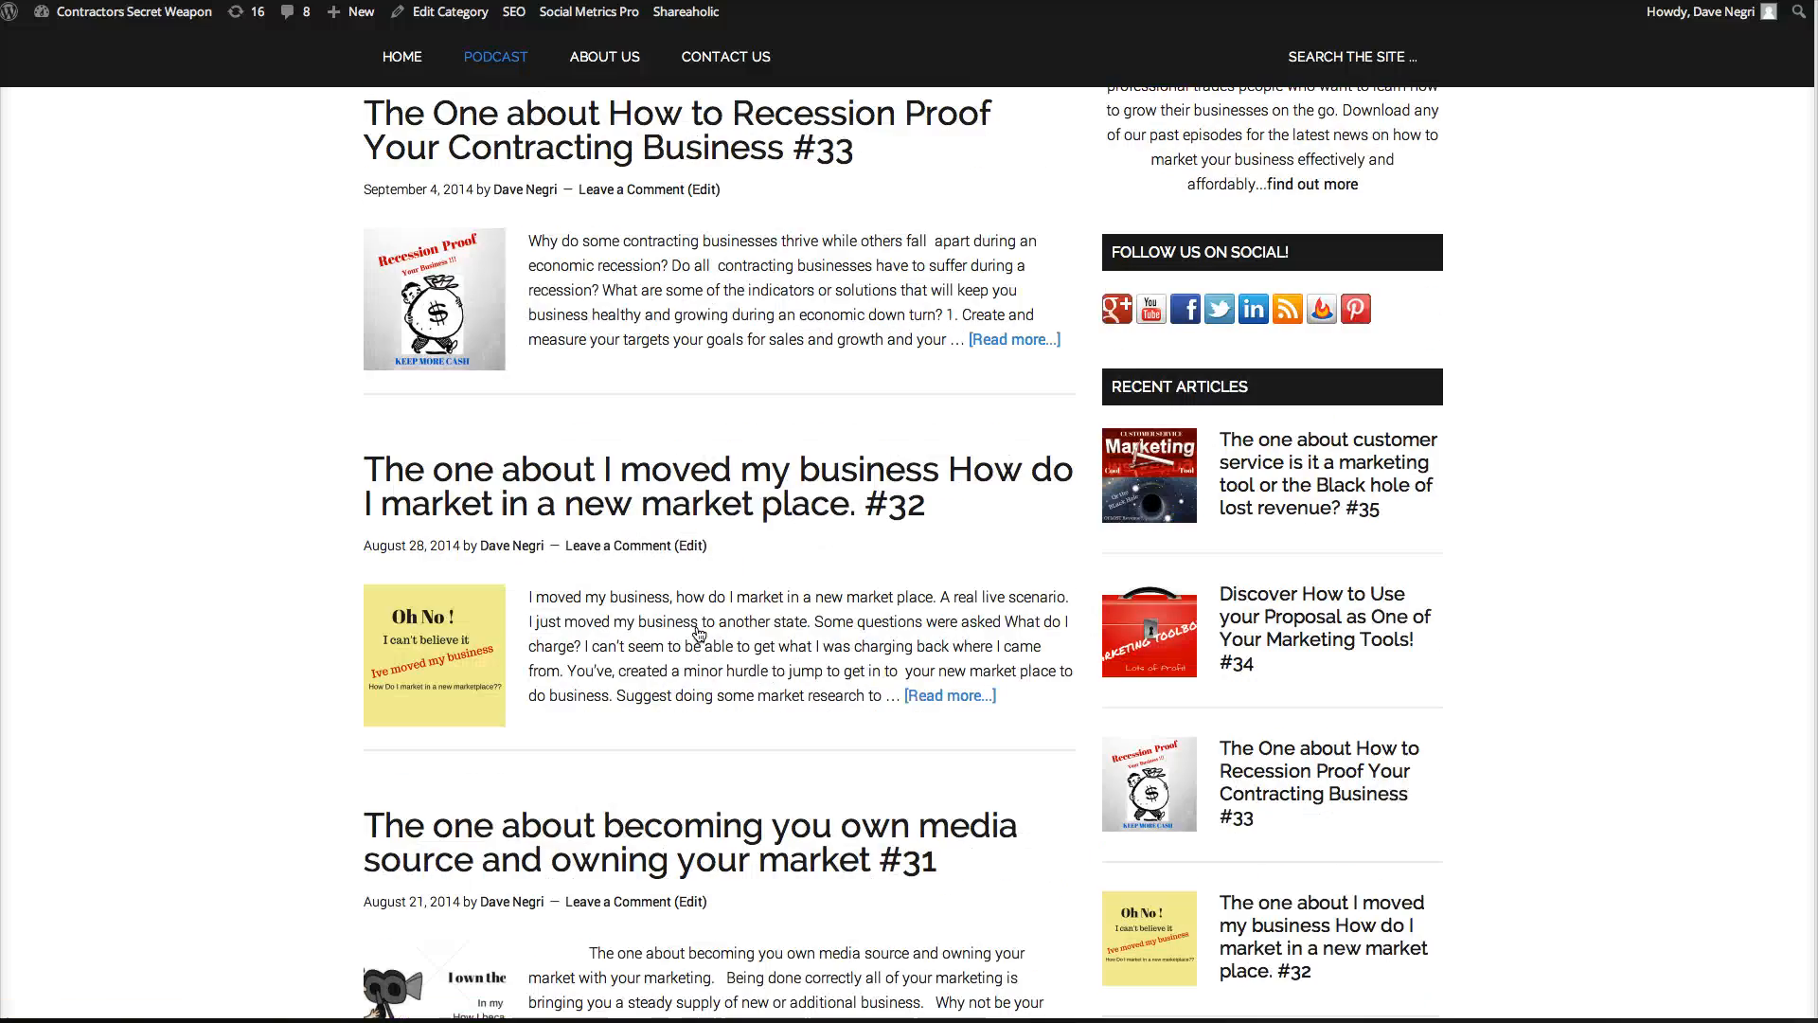
scroll(697, 622, "up", 20)
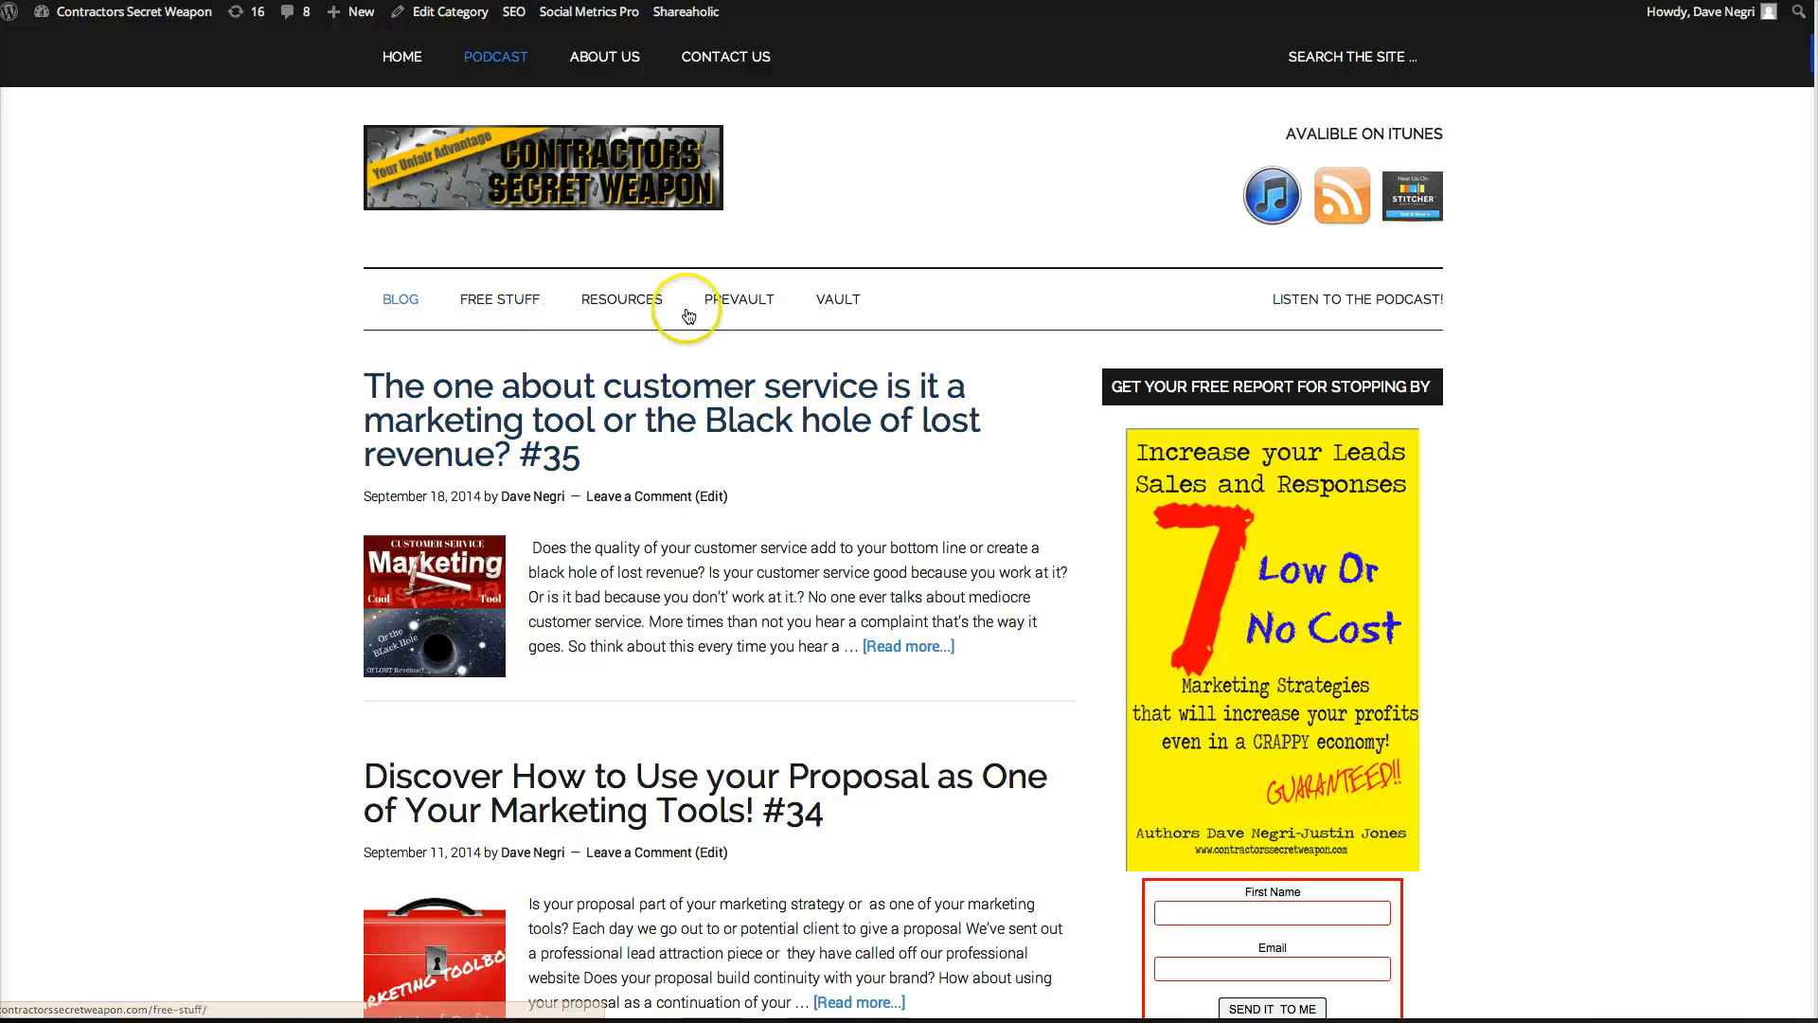
mouse_move(381, 301)
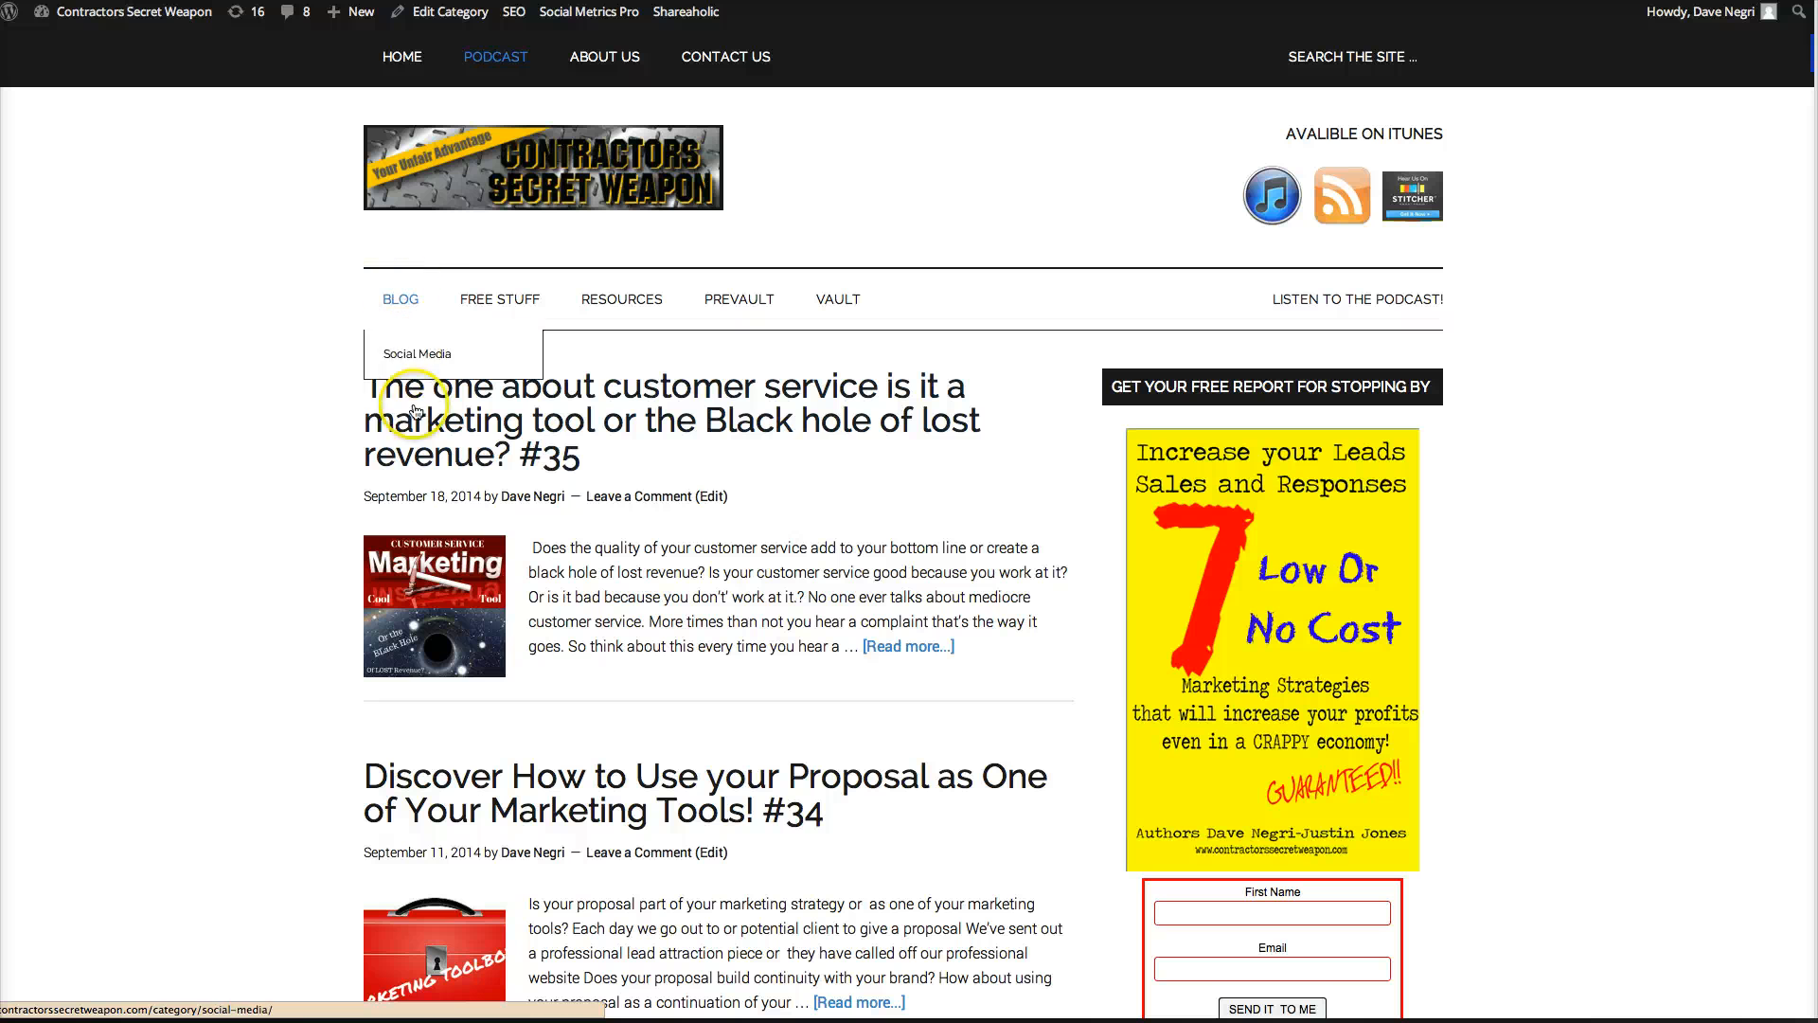
mouse_move(409, 343)
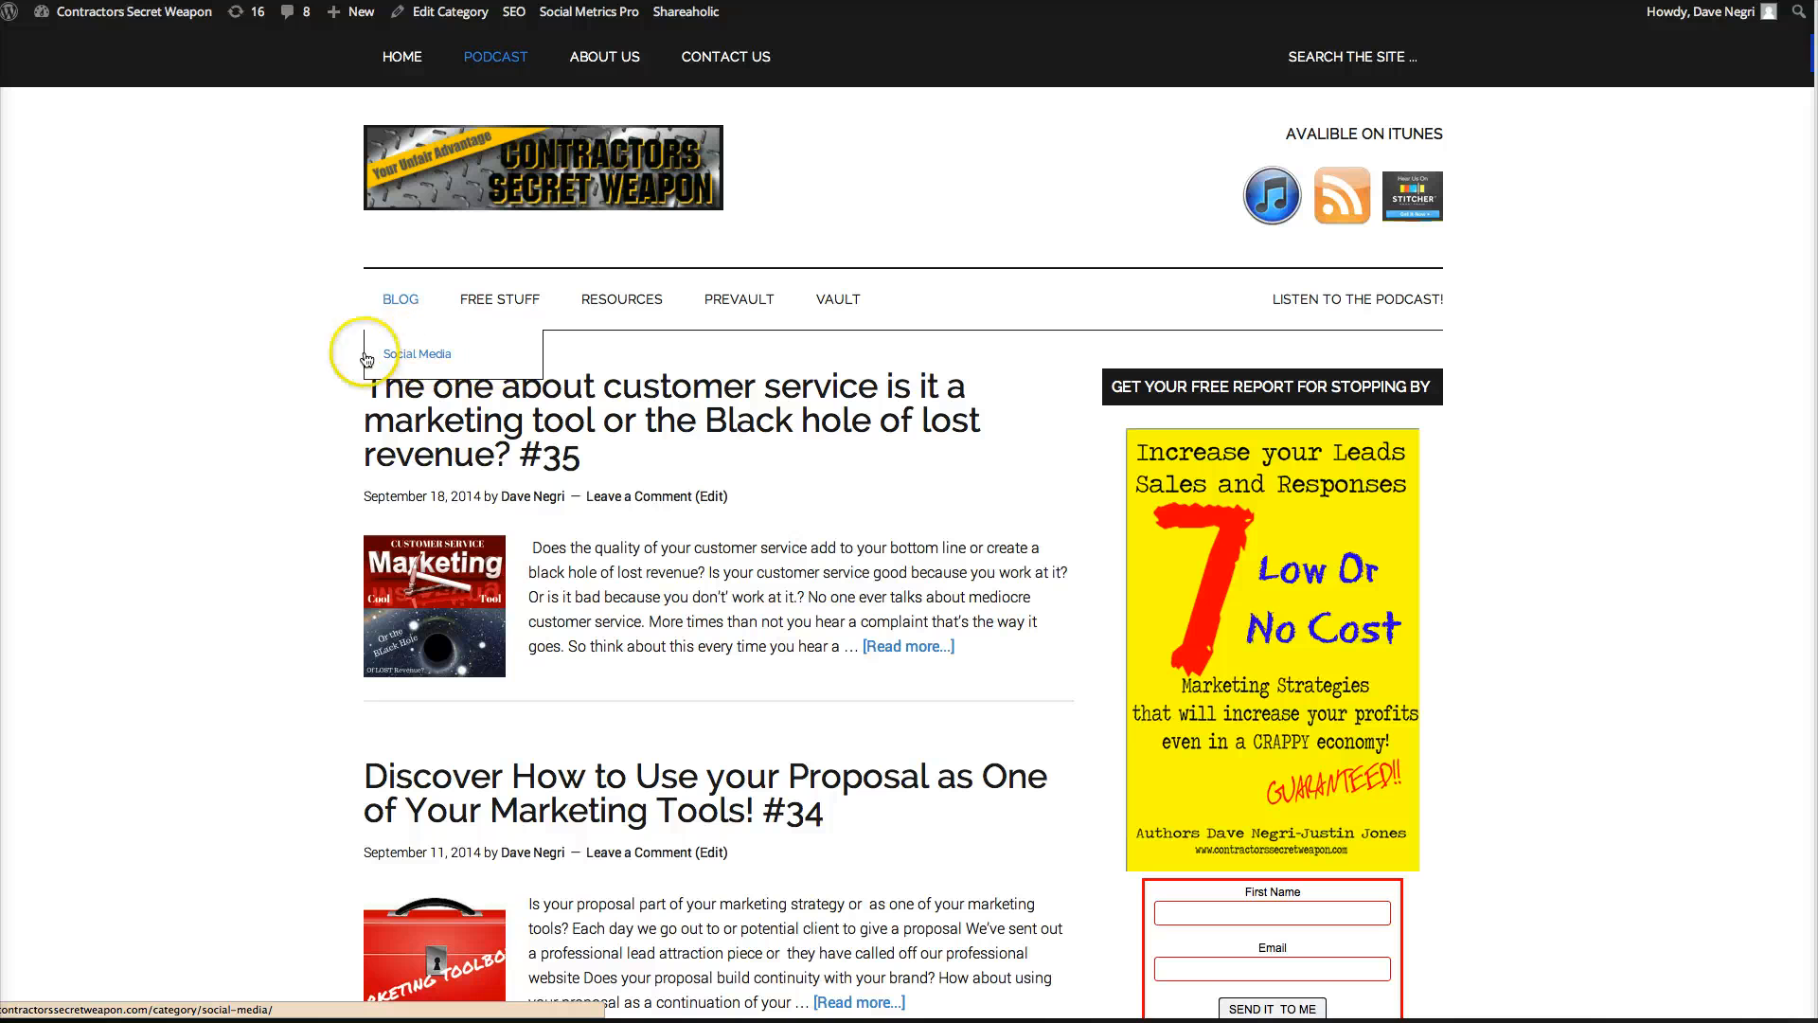
Open the list of posts and examine the category choices in the Quick Edit form of customer service post #35
mouse_move(89, 13)
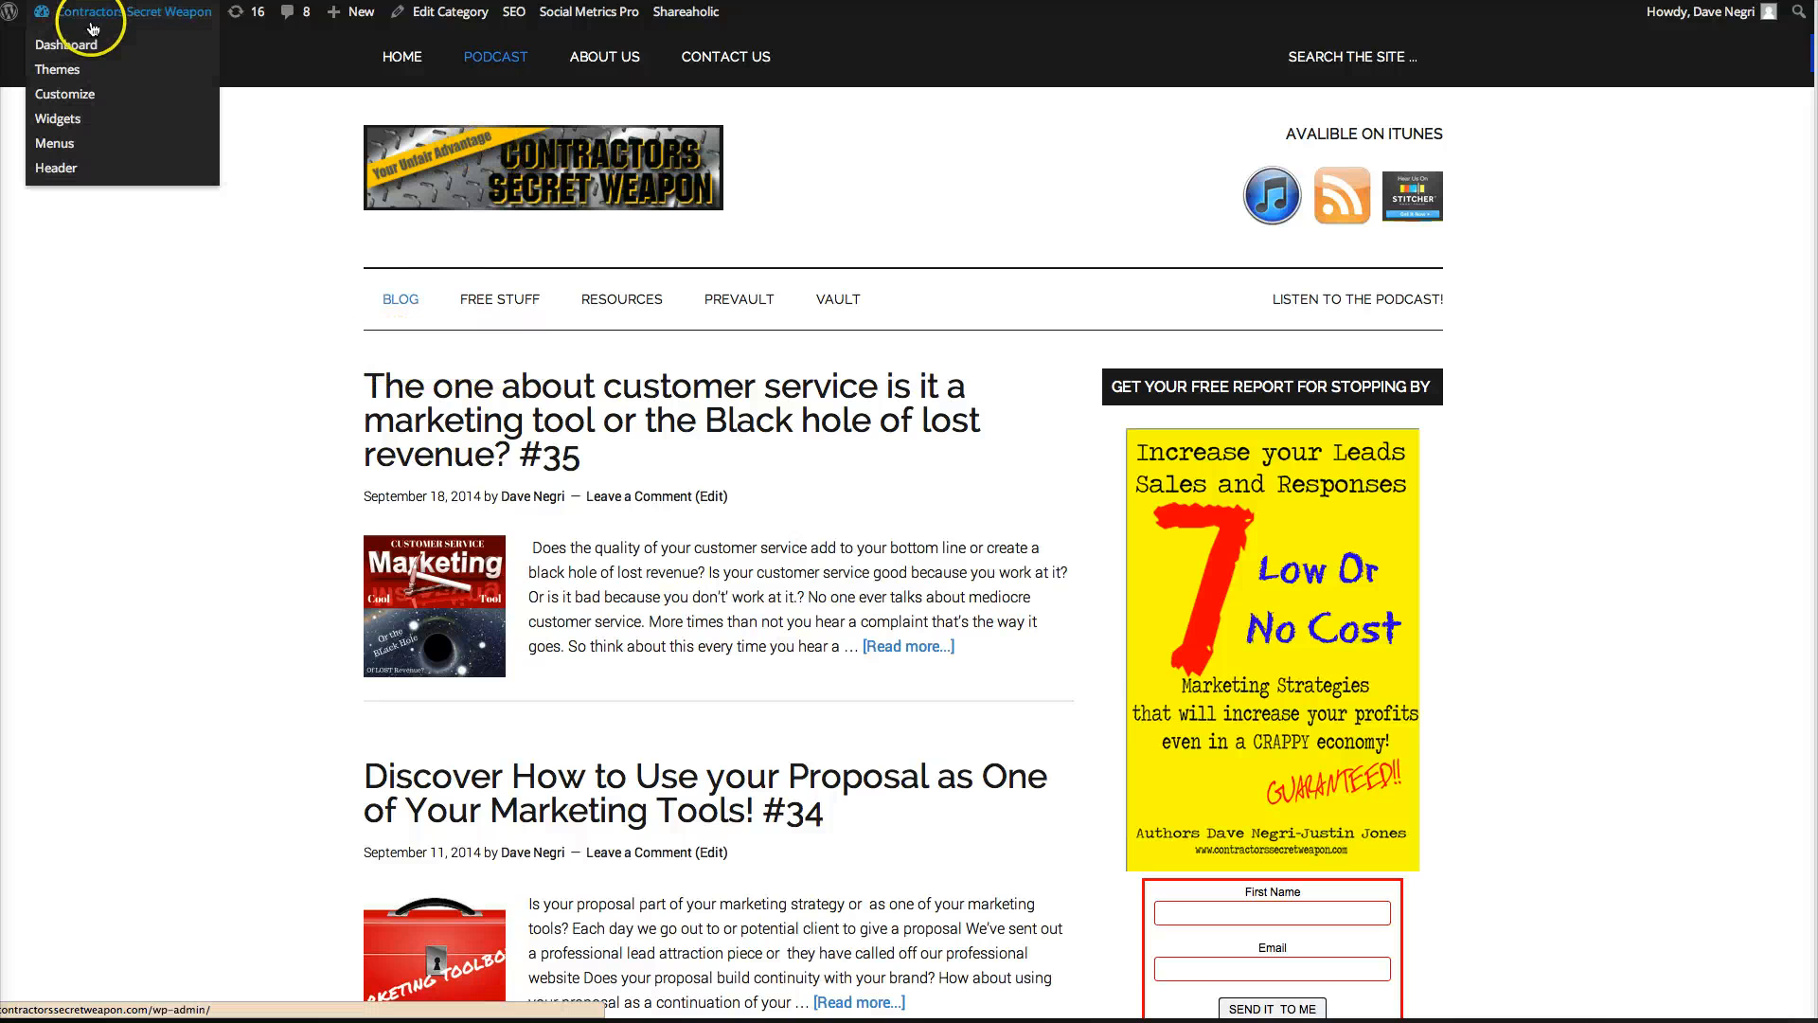
left_click(83, 49)
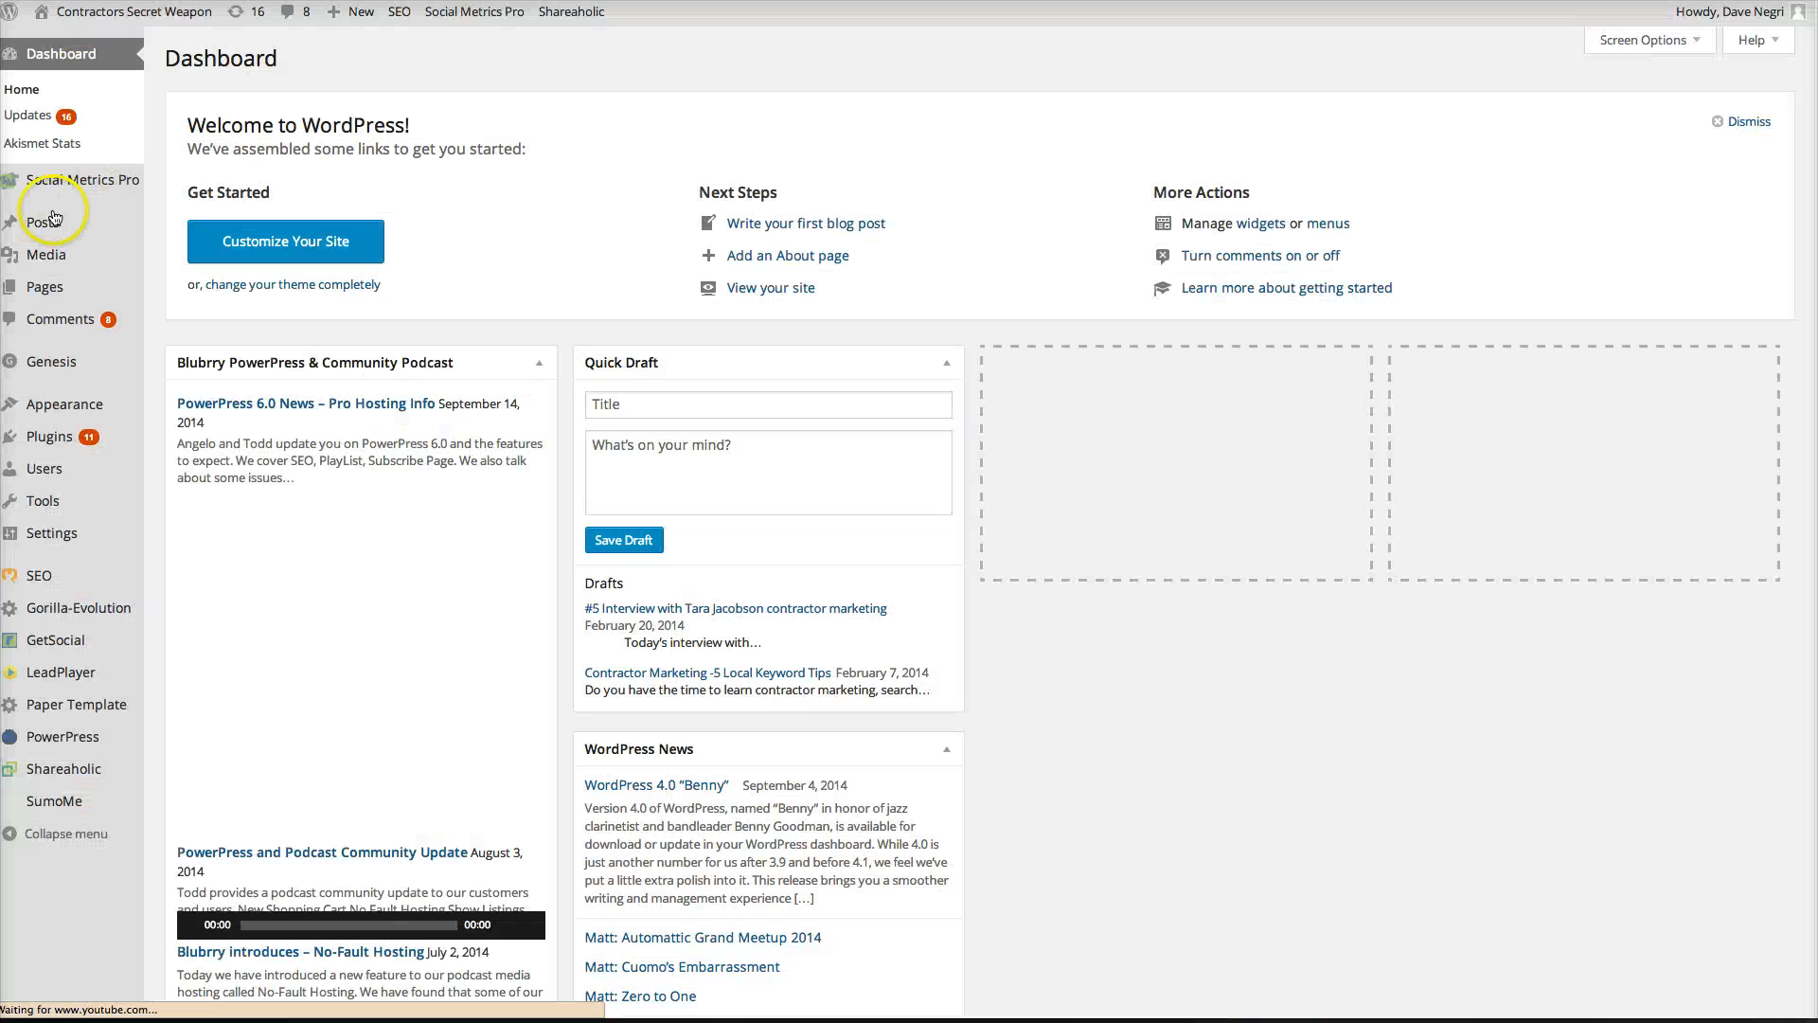
left_click(43, 227)
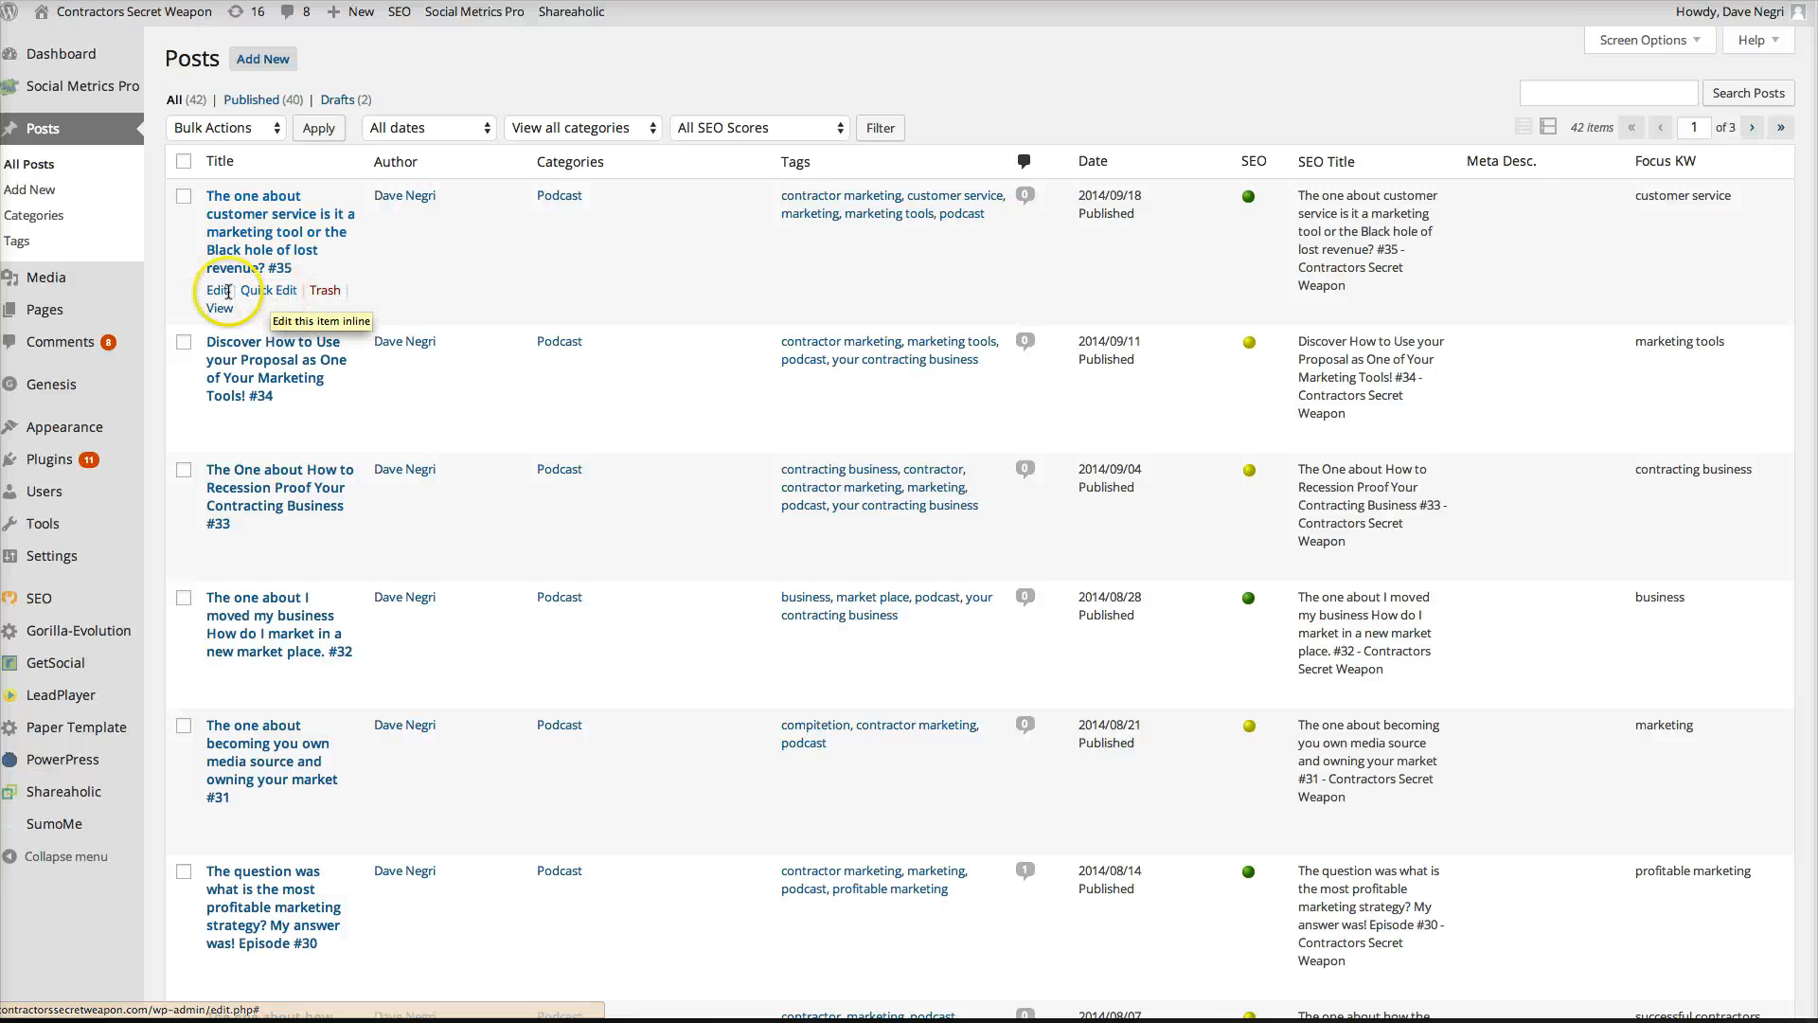
left_click(268, 291)
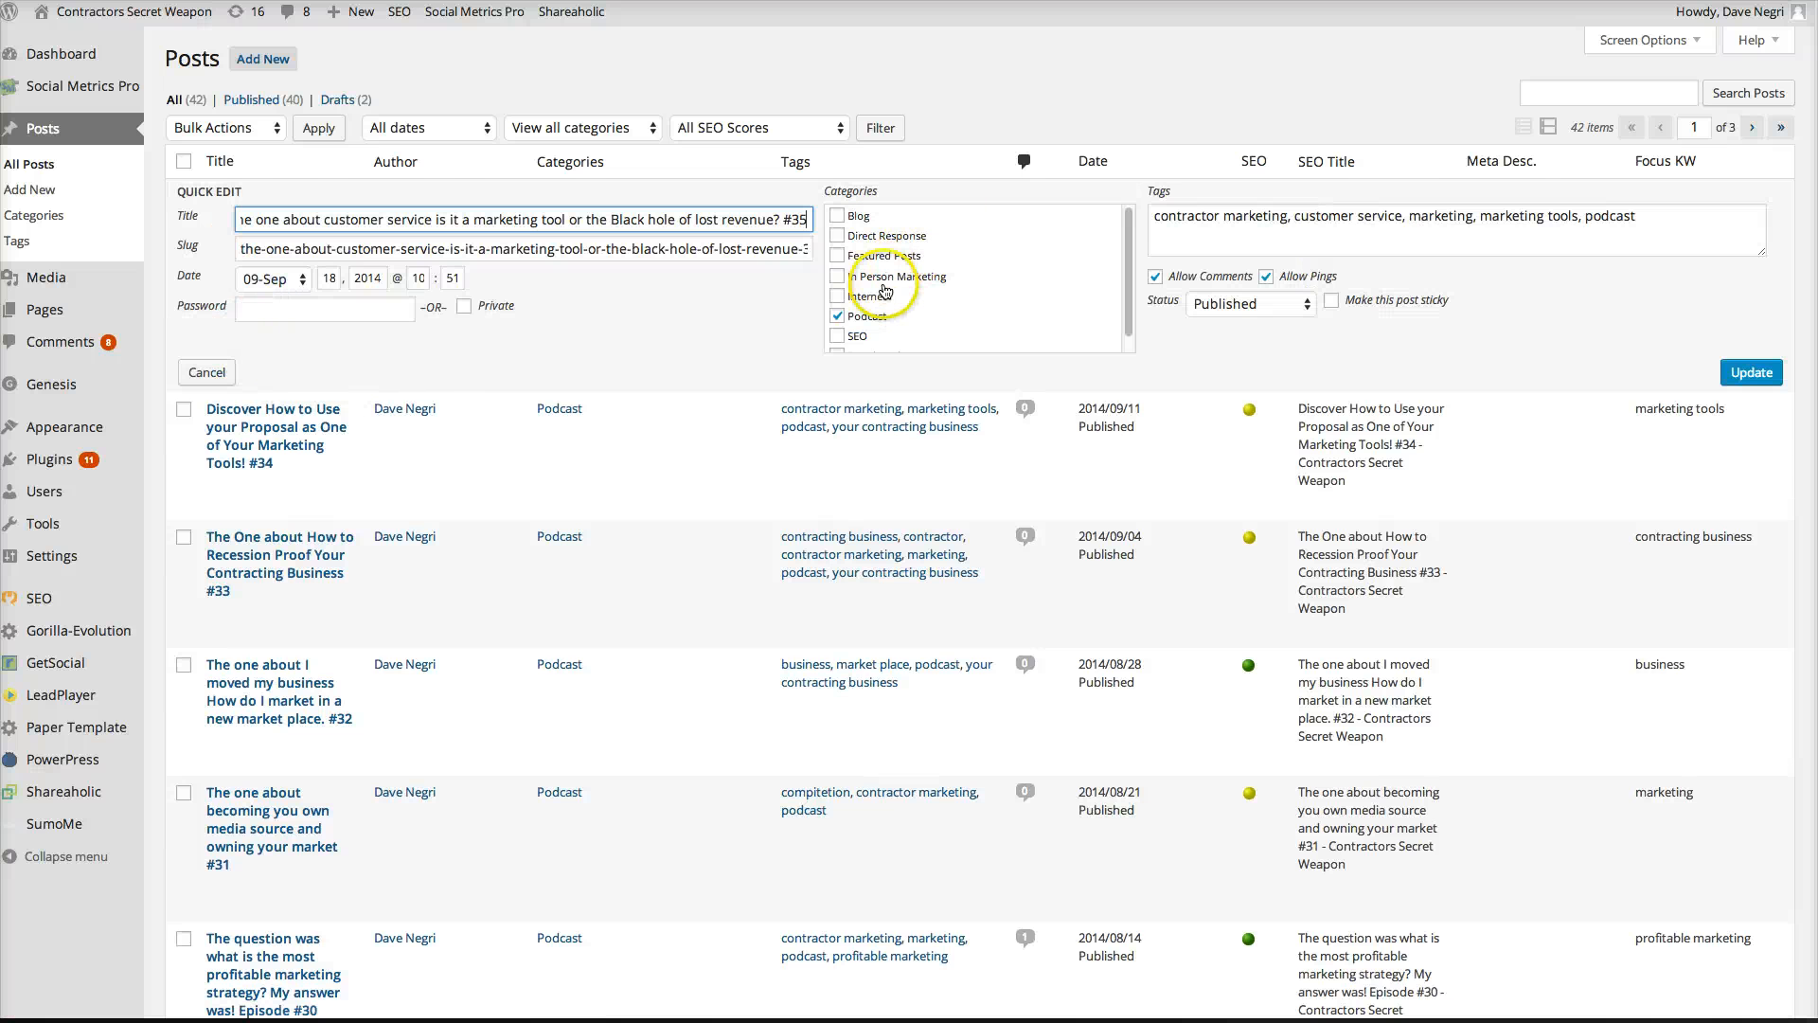
scroll(886, 291, "down", 5)
scroll(909, 255, "up", 2)
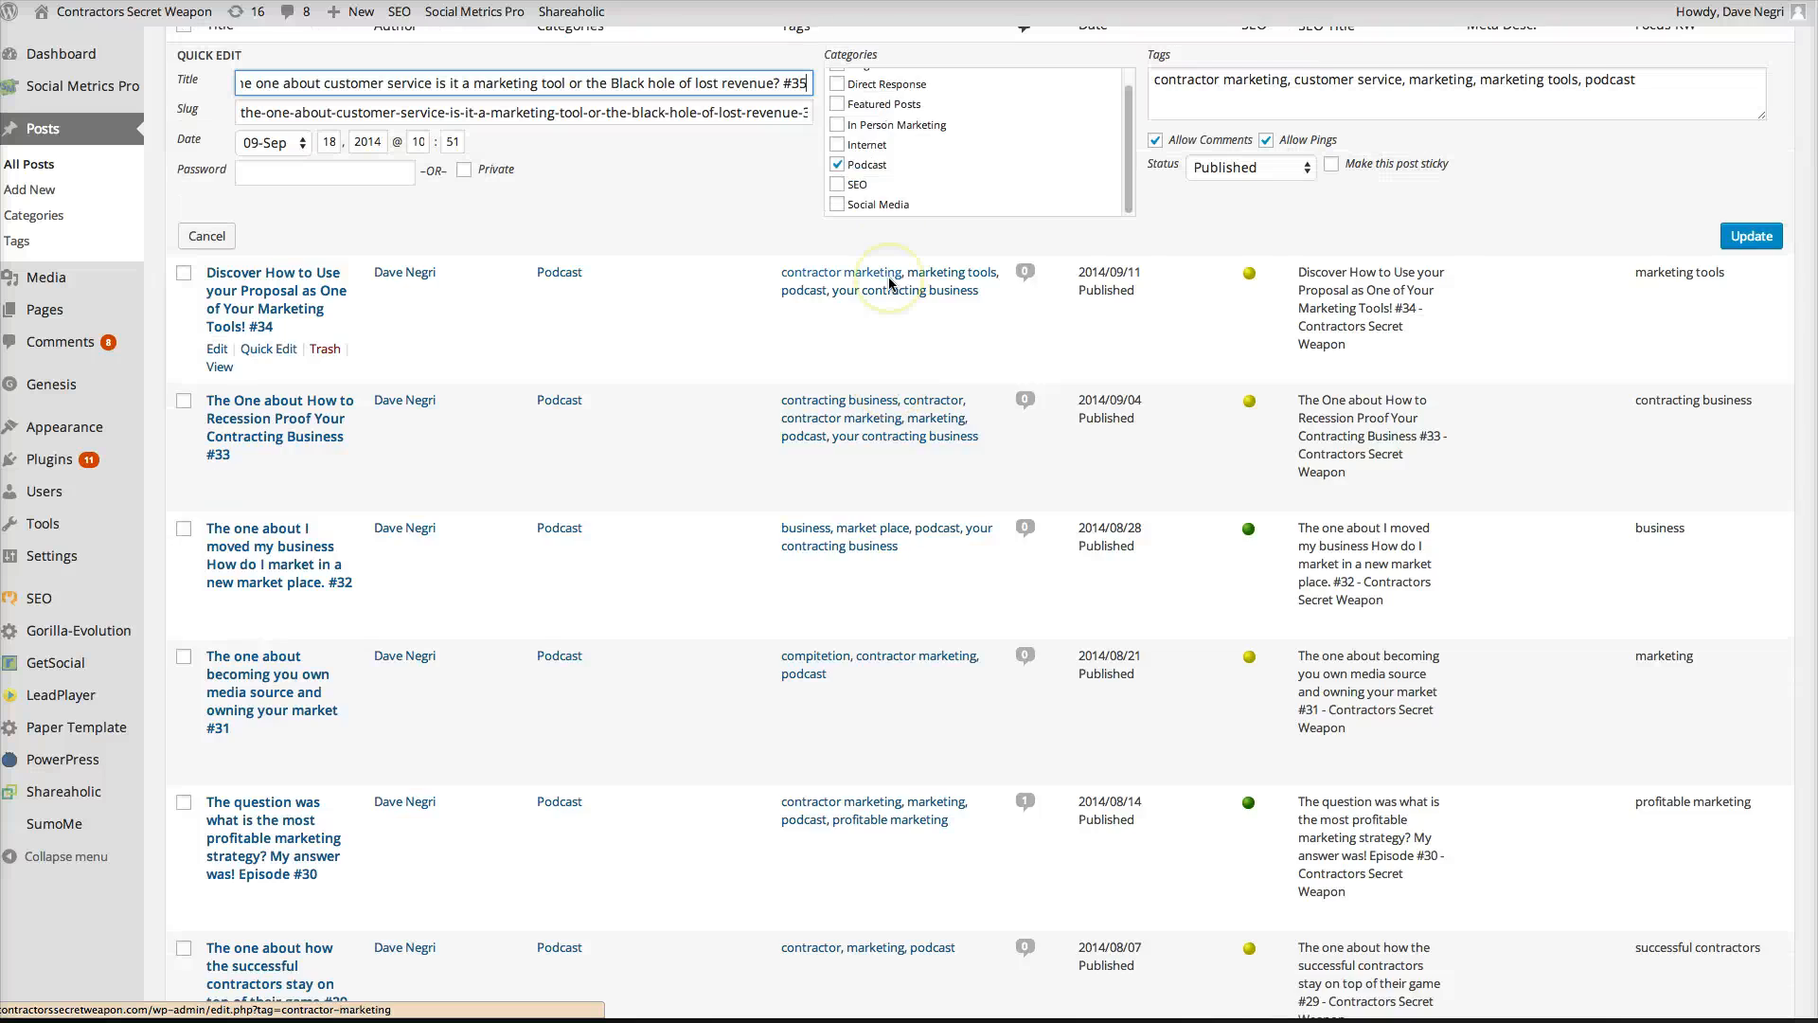
scroll(888, 282, "up", 4)
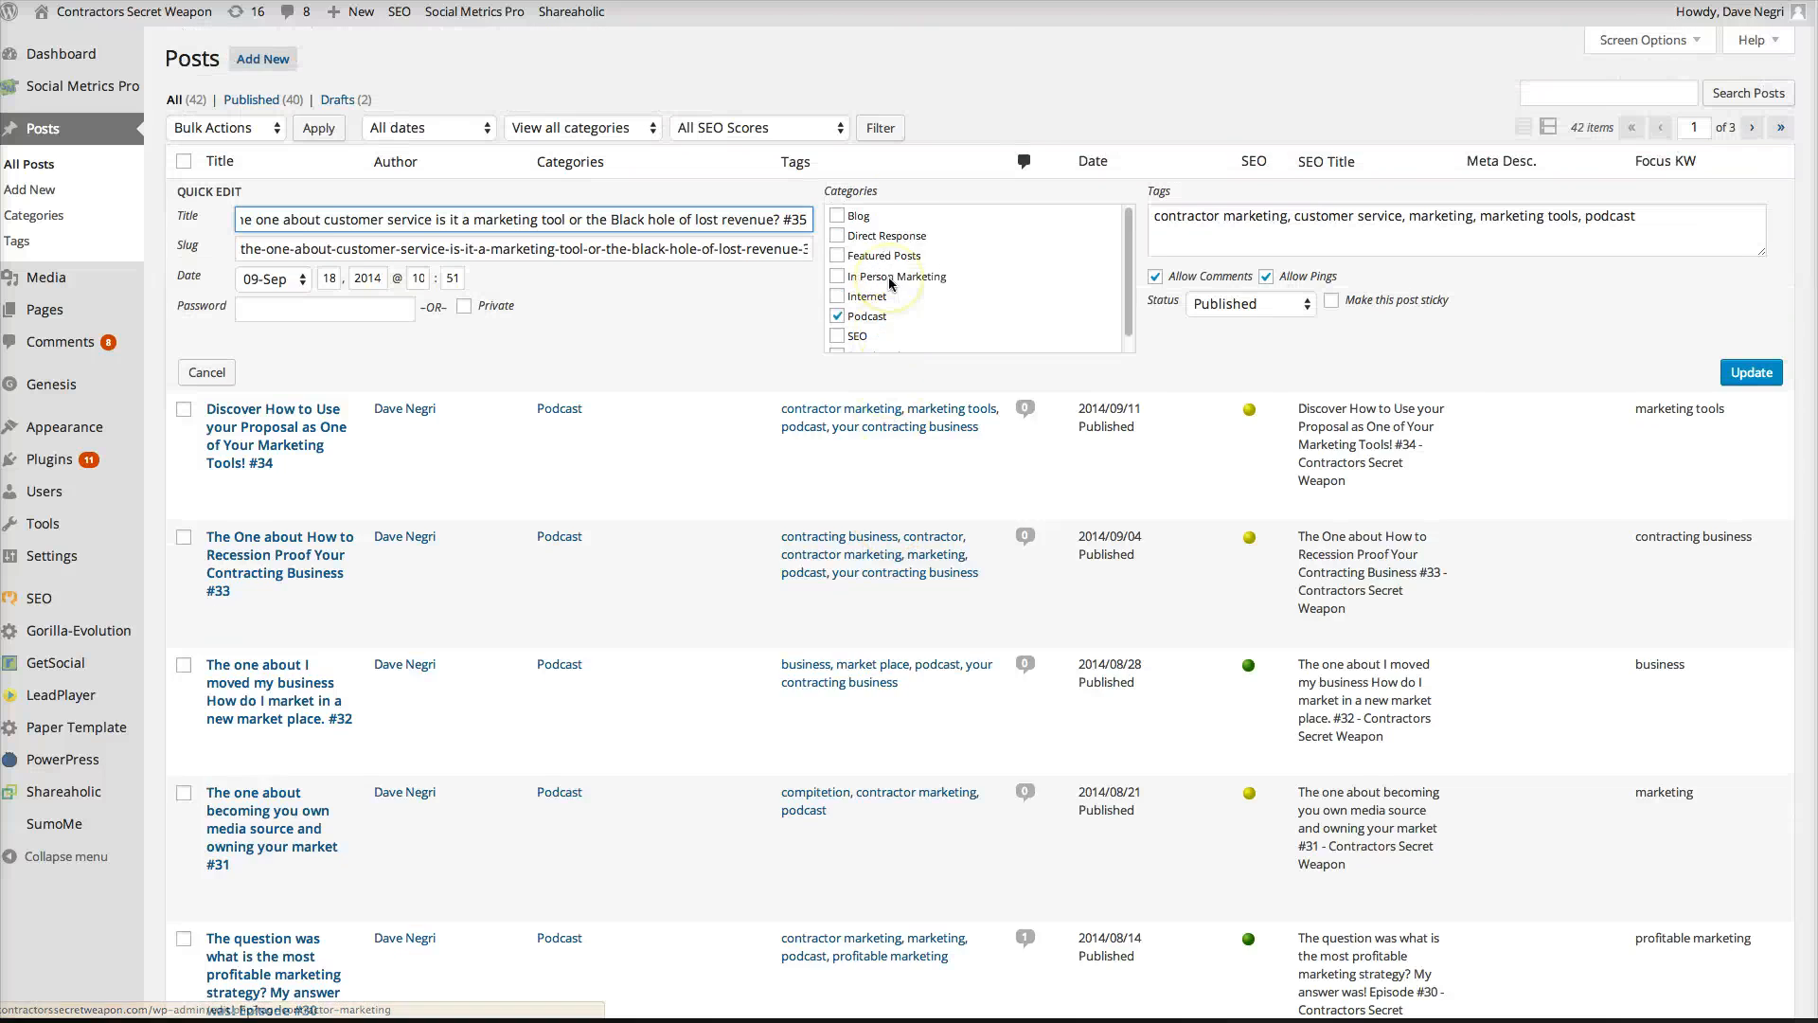
Add a new category named Customer Service with the slug customer-service-marketing and no parent
left_click(42, 217)
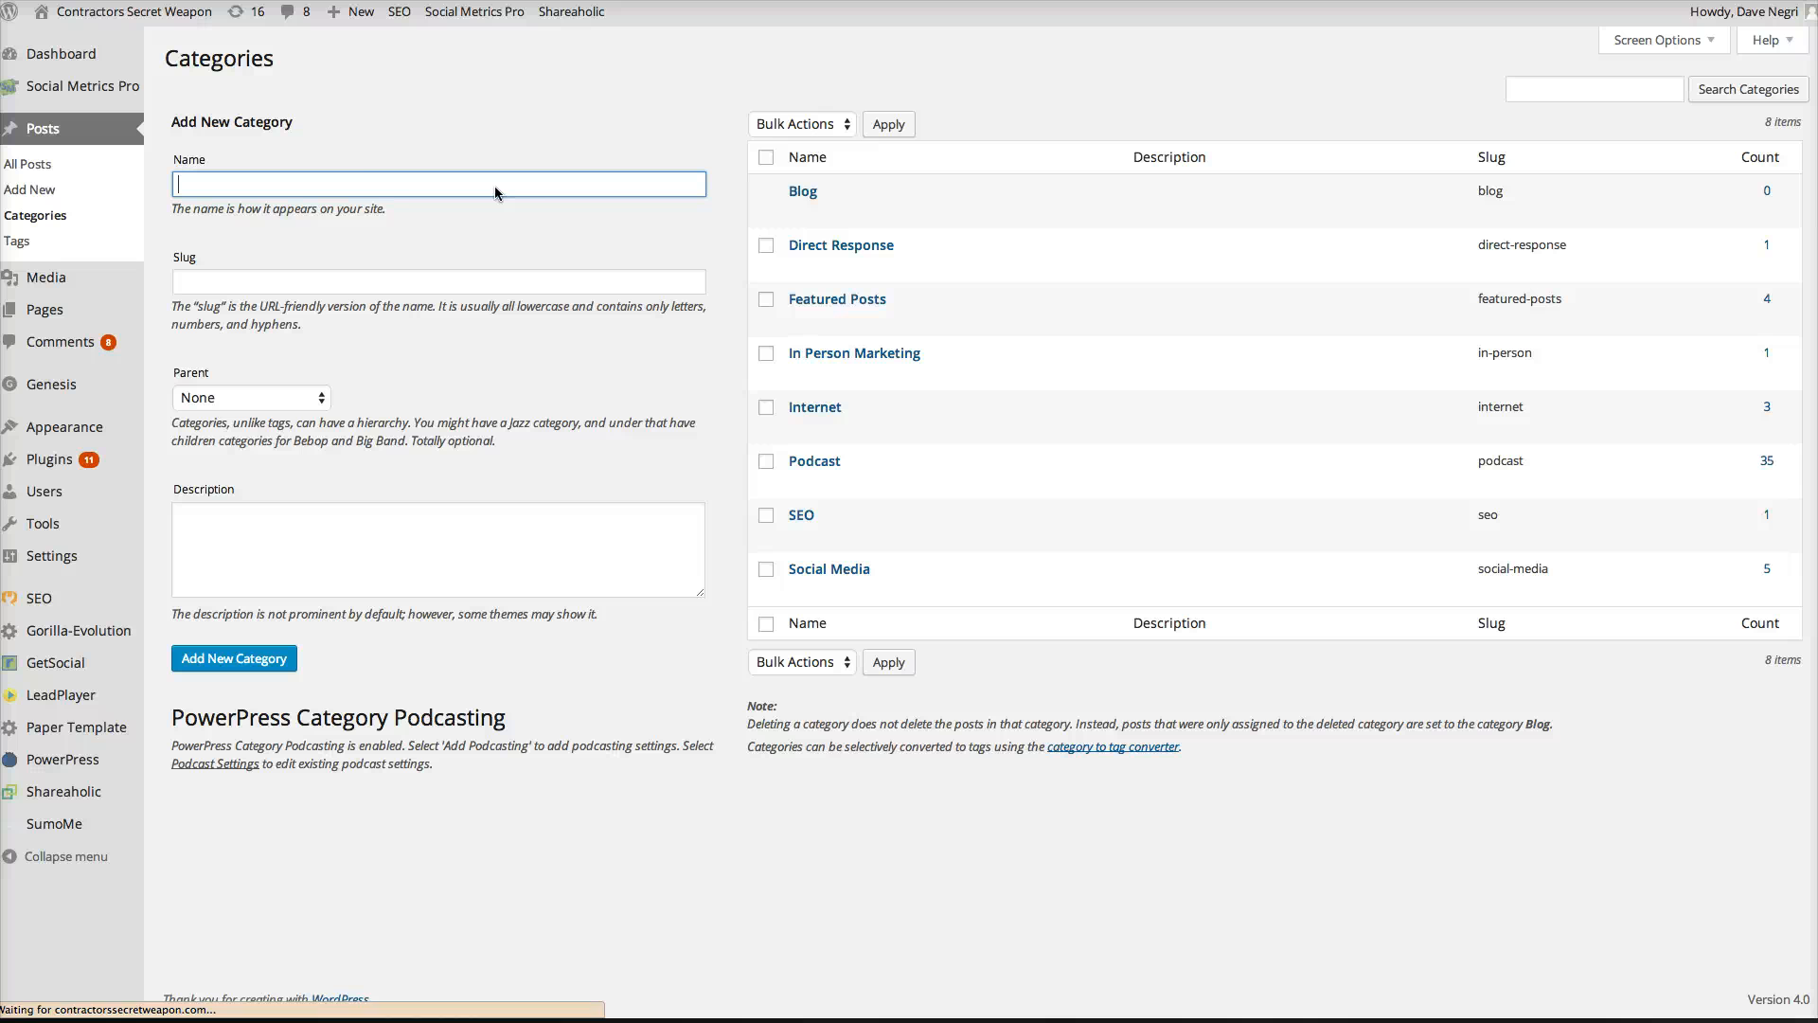
left_click(387, 185)
type("C")
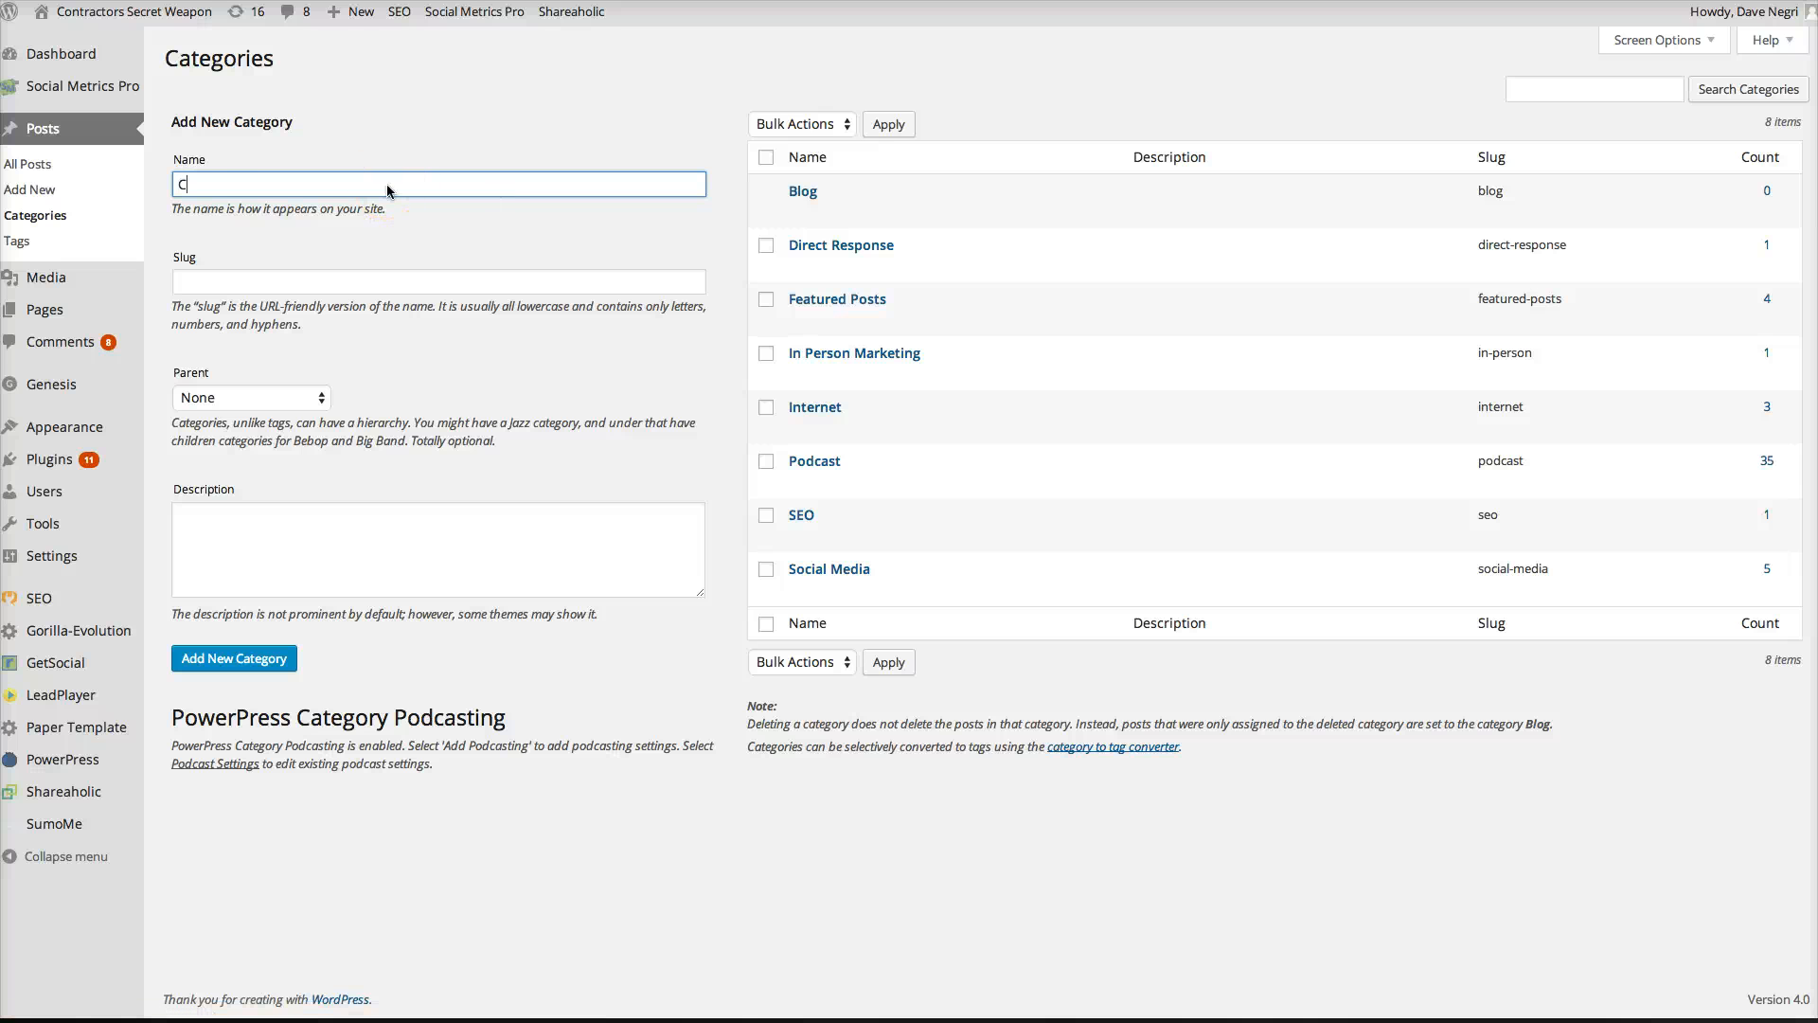
type("ustomer Service")
left_click(386, 279)
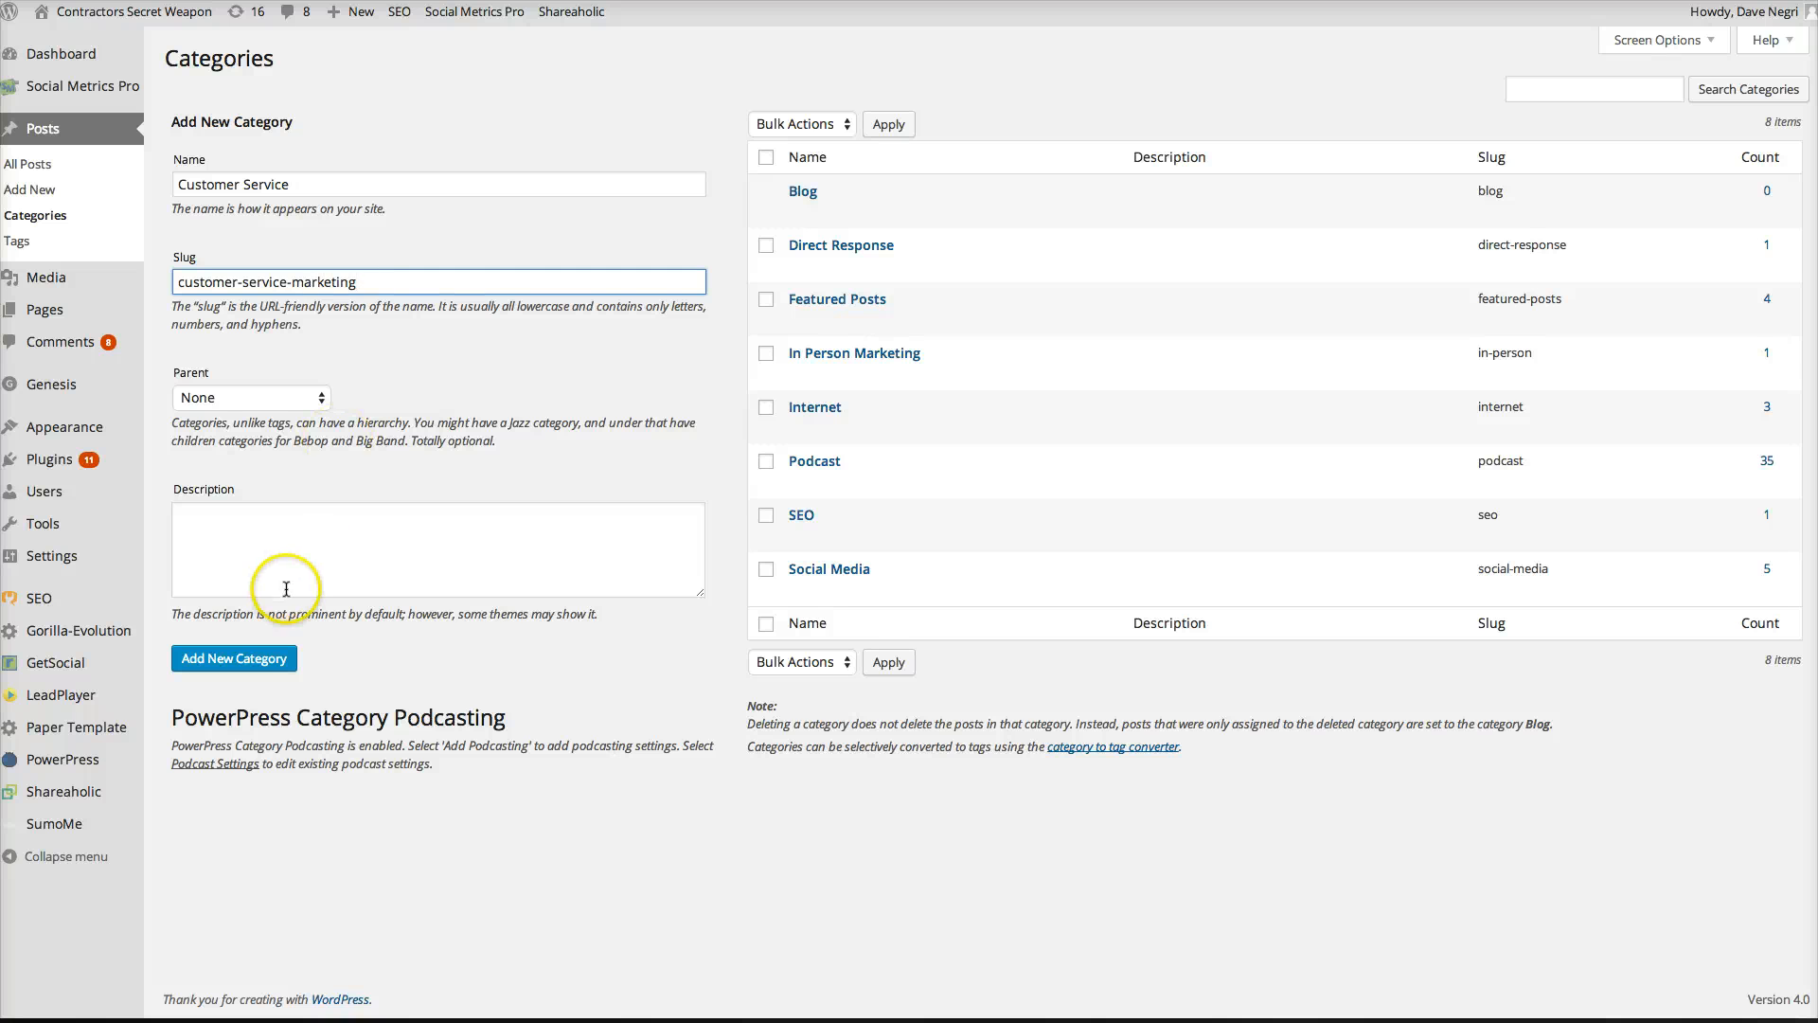
left_click(236, 538)
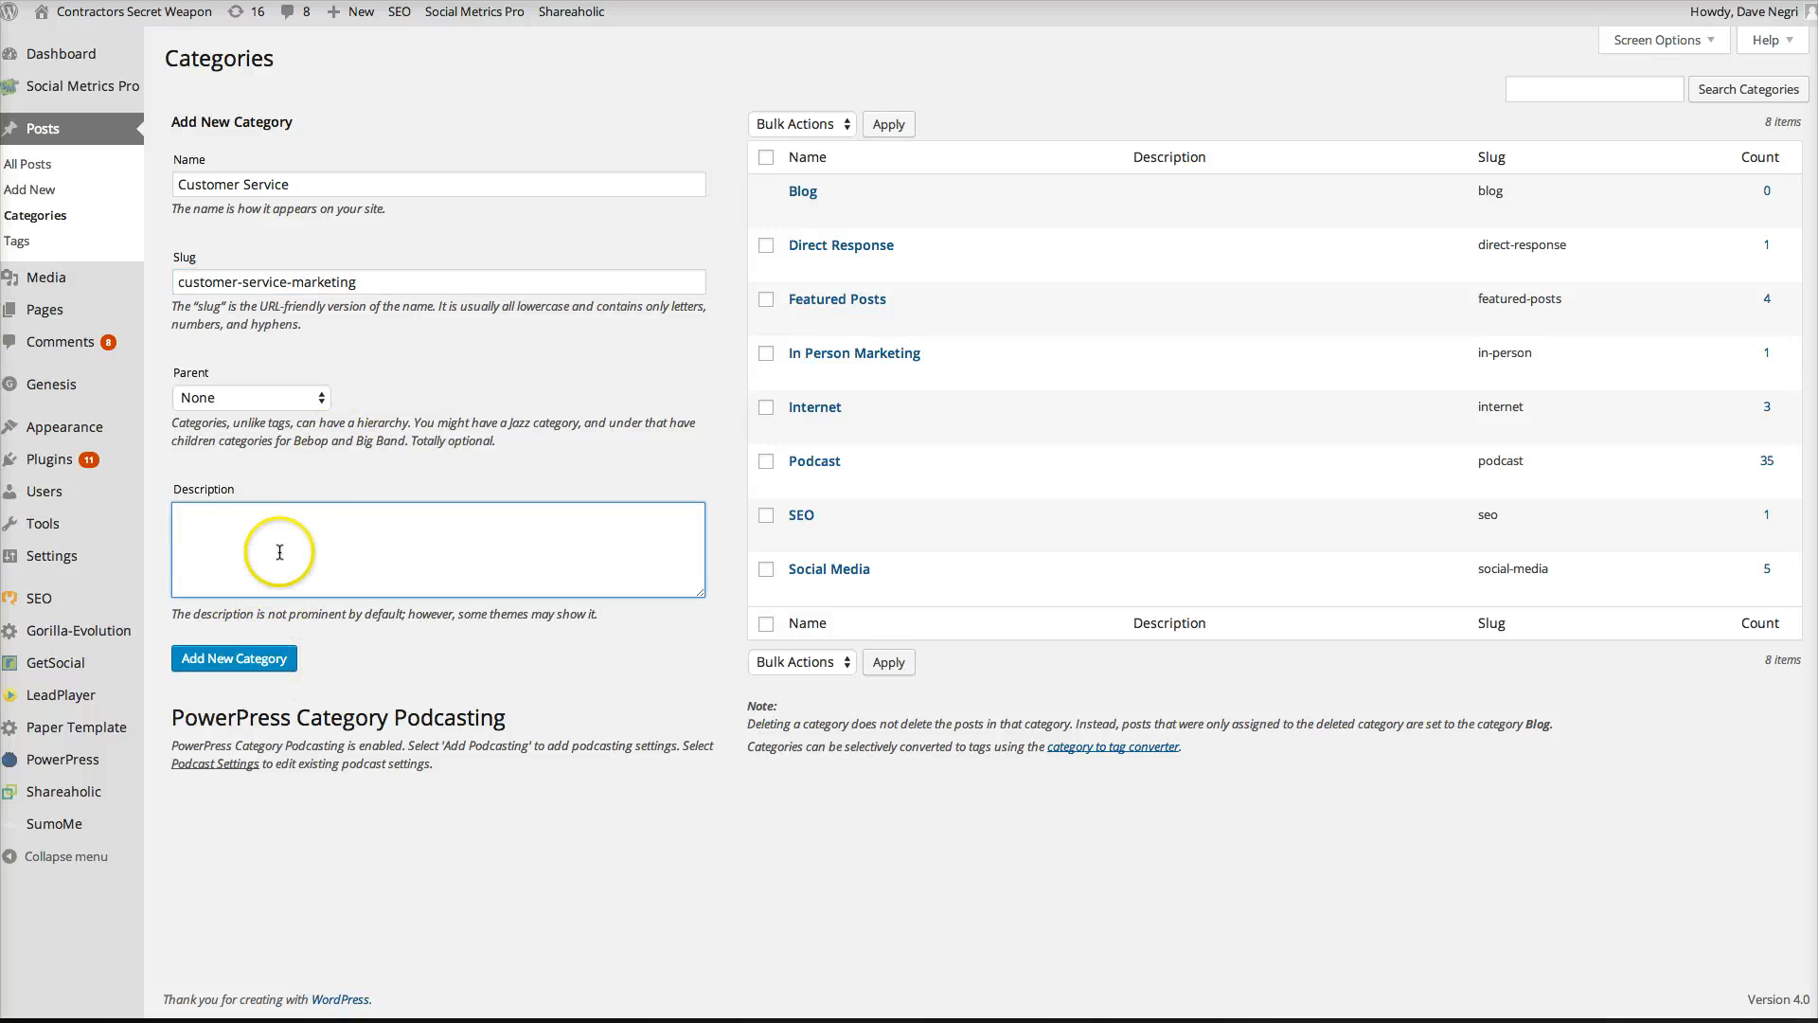
left_click(234, 658)
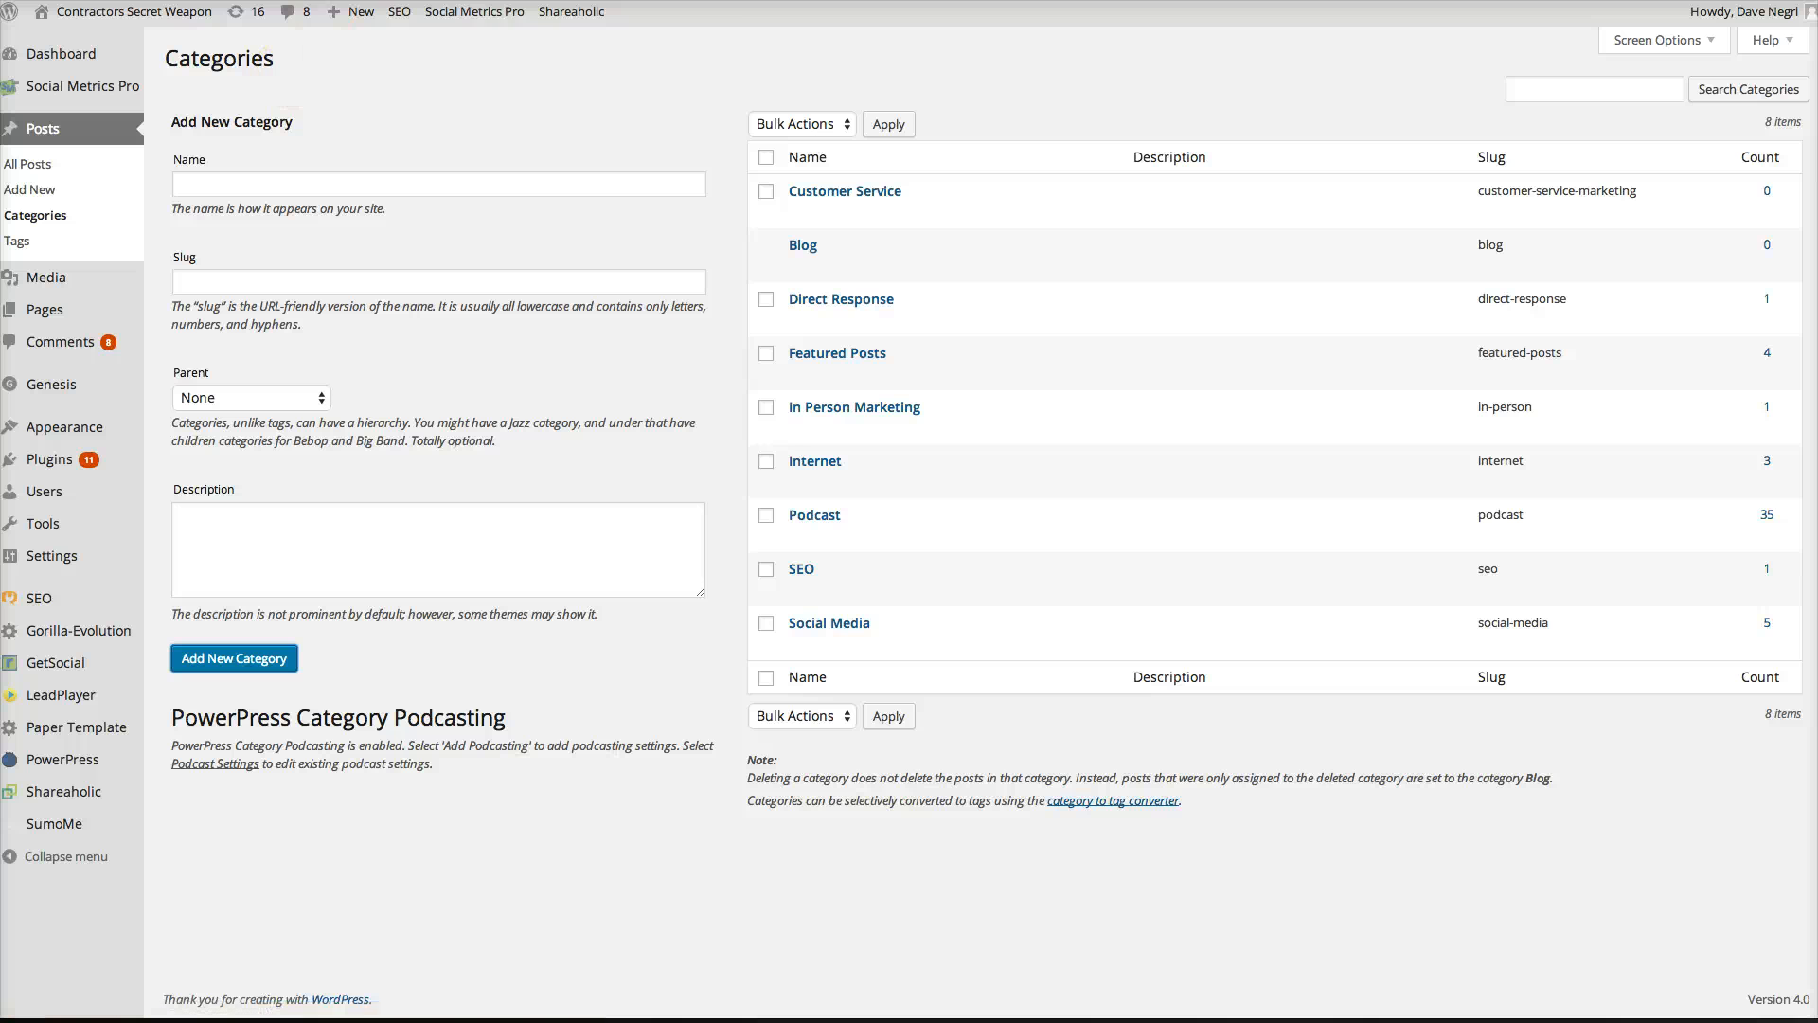
Assign the Customer Service category to post #35 in addition to Podcast and update the post
left_click(358, 0)
left_click(358, 0)
left_click_drag(398, 0, 406, 0)
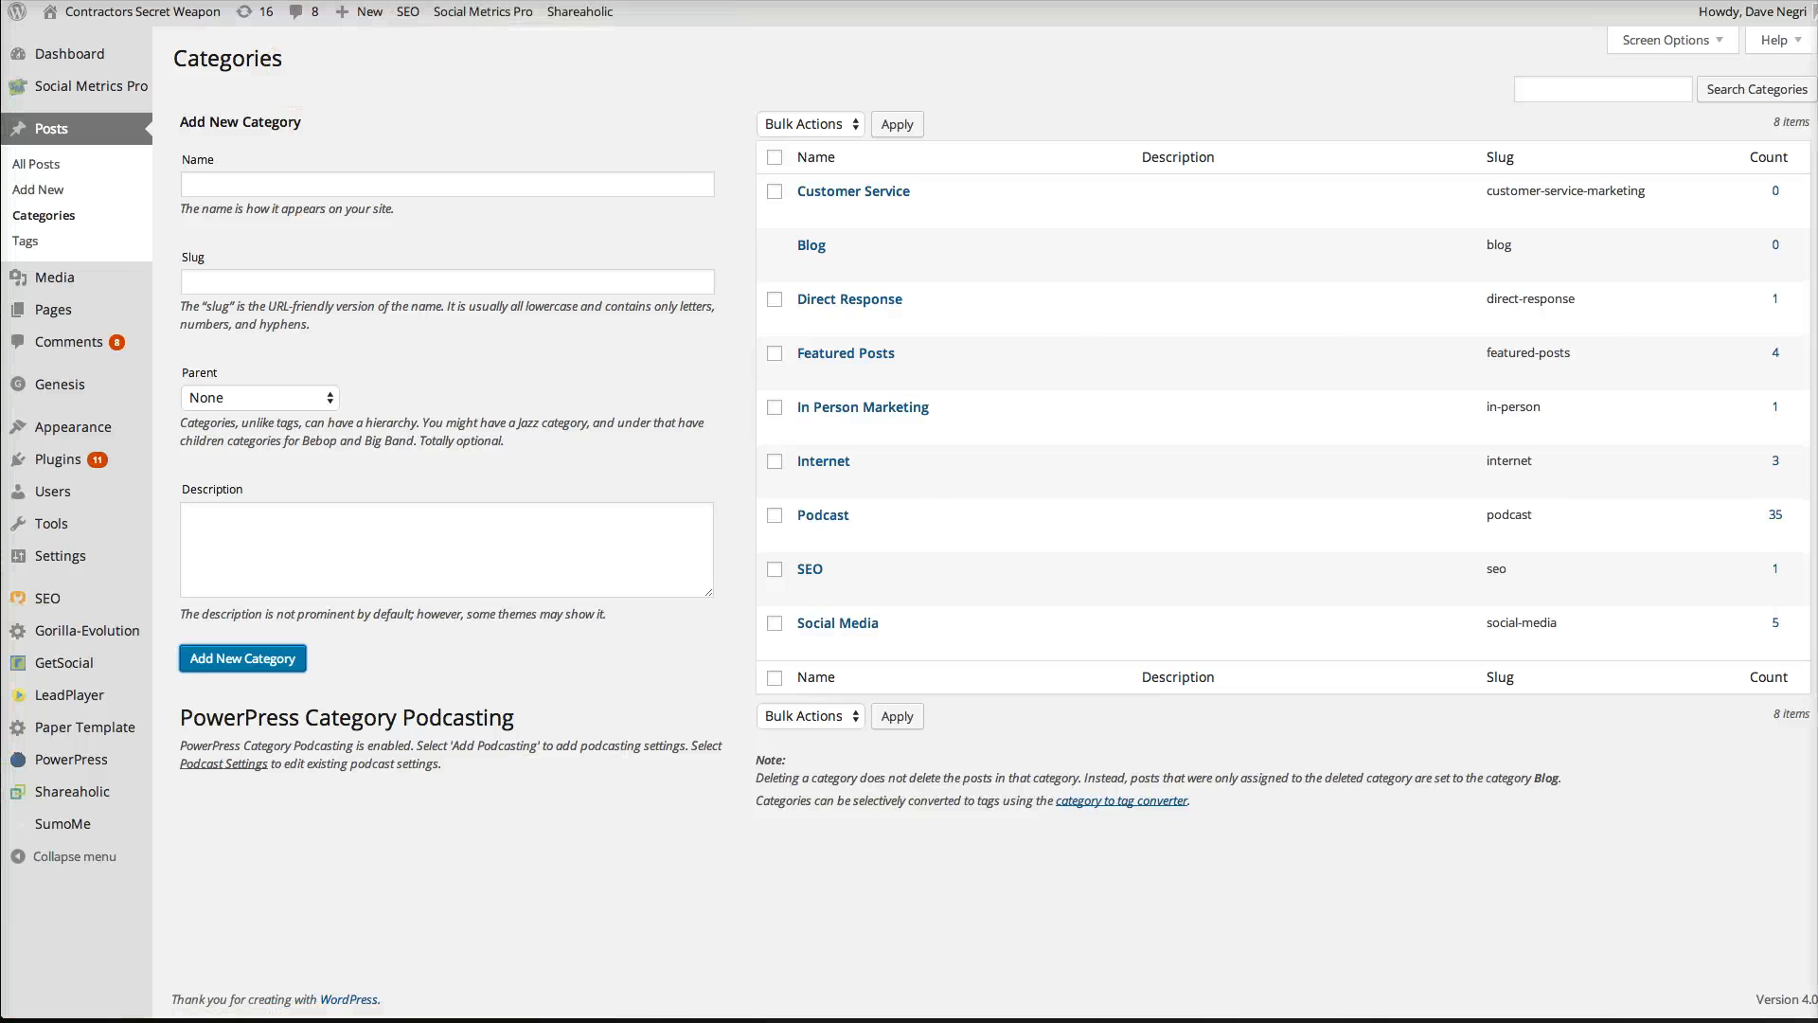
left_click(76, 164)
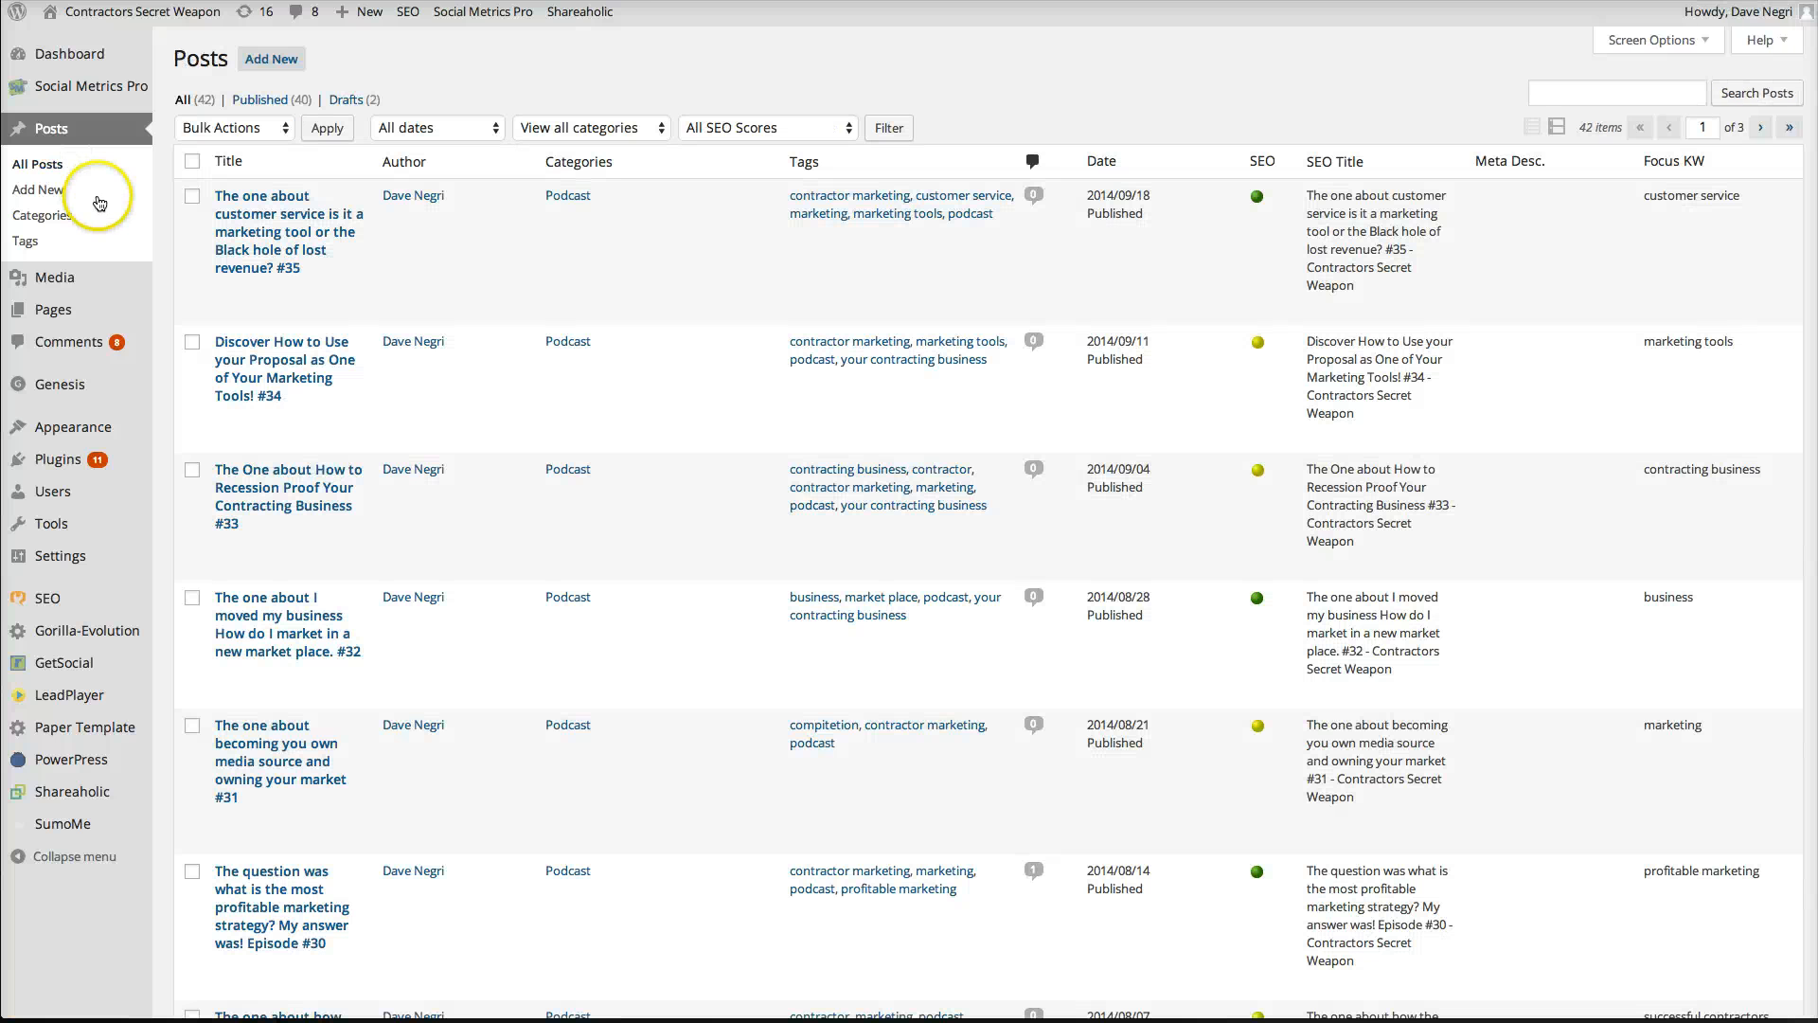
mouse_move(406, 264)
left_click(255, 291)
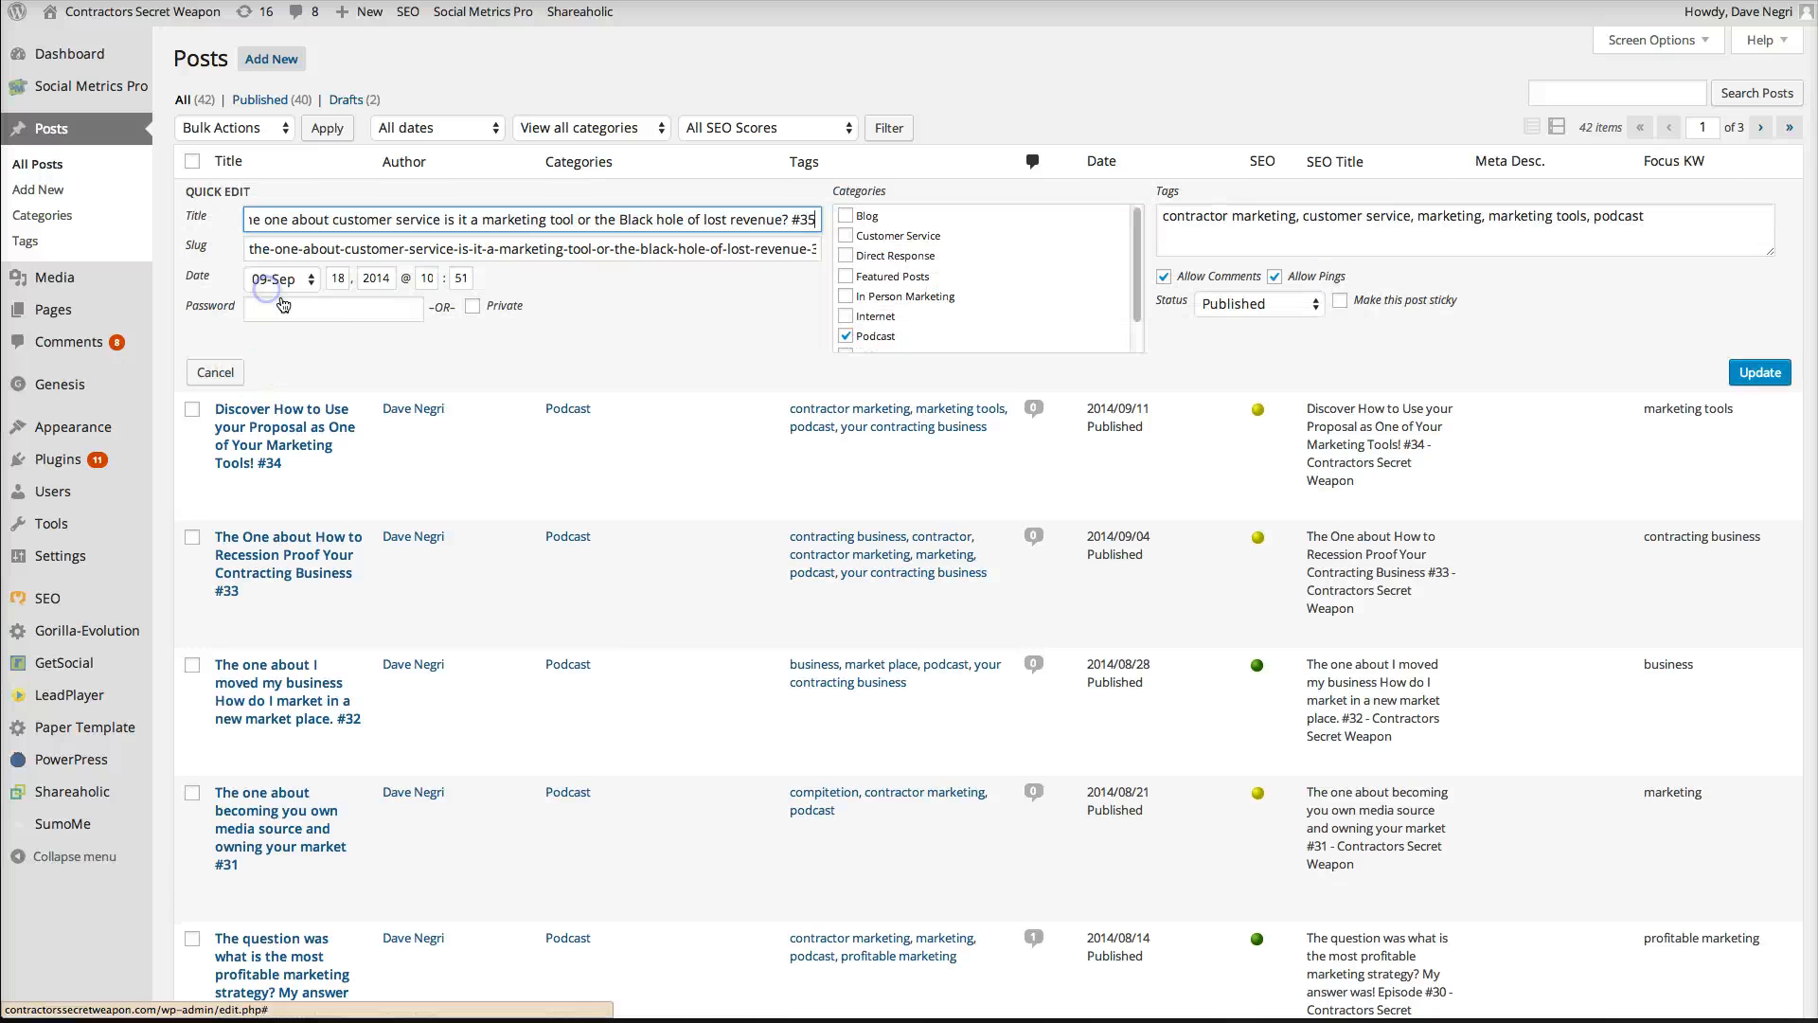
left_click(846, 236)
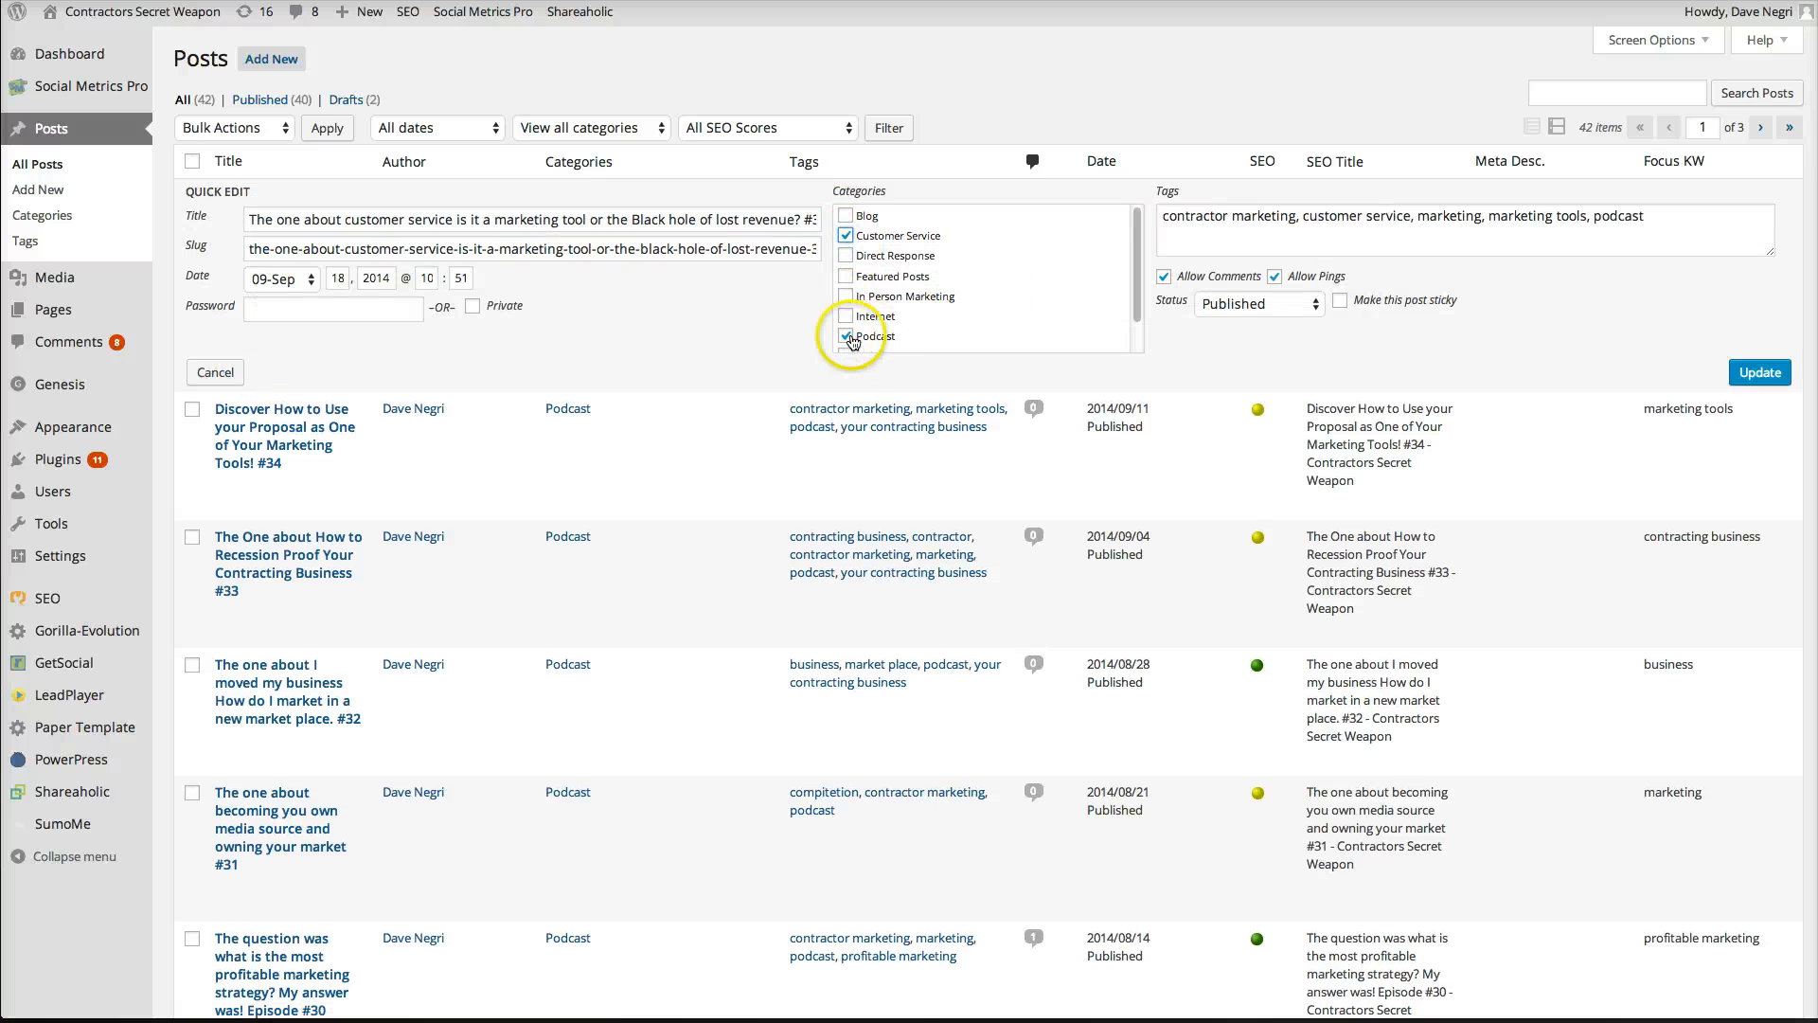
left_click(1761, 375)
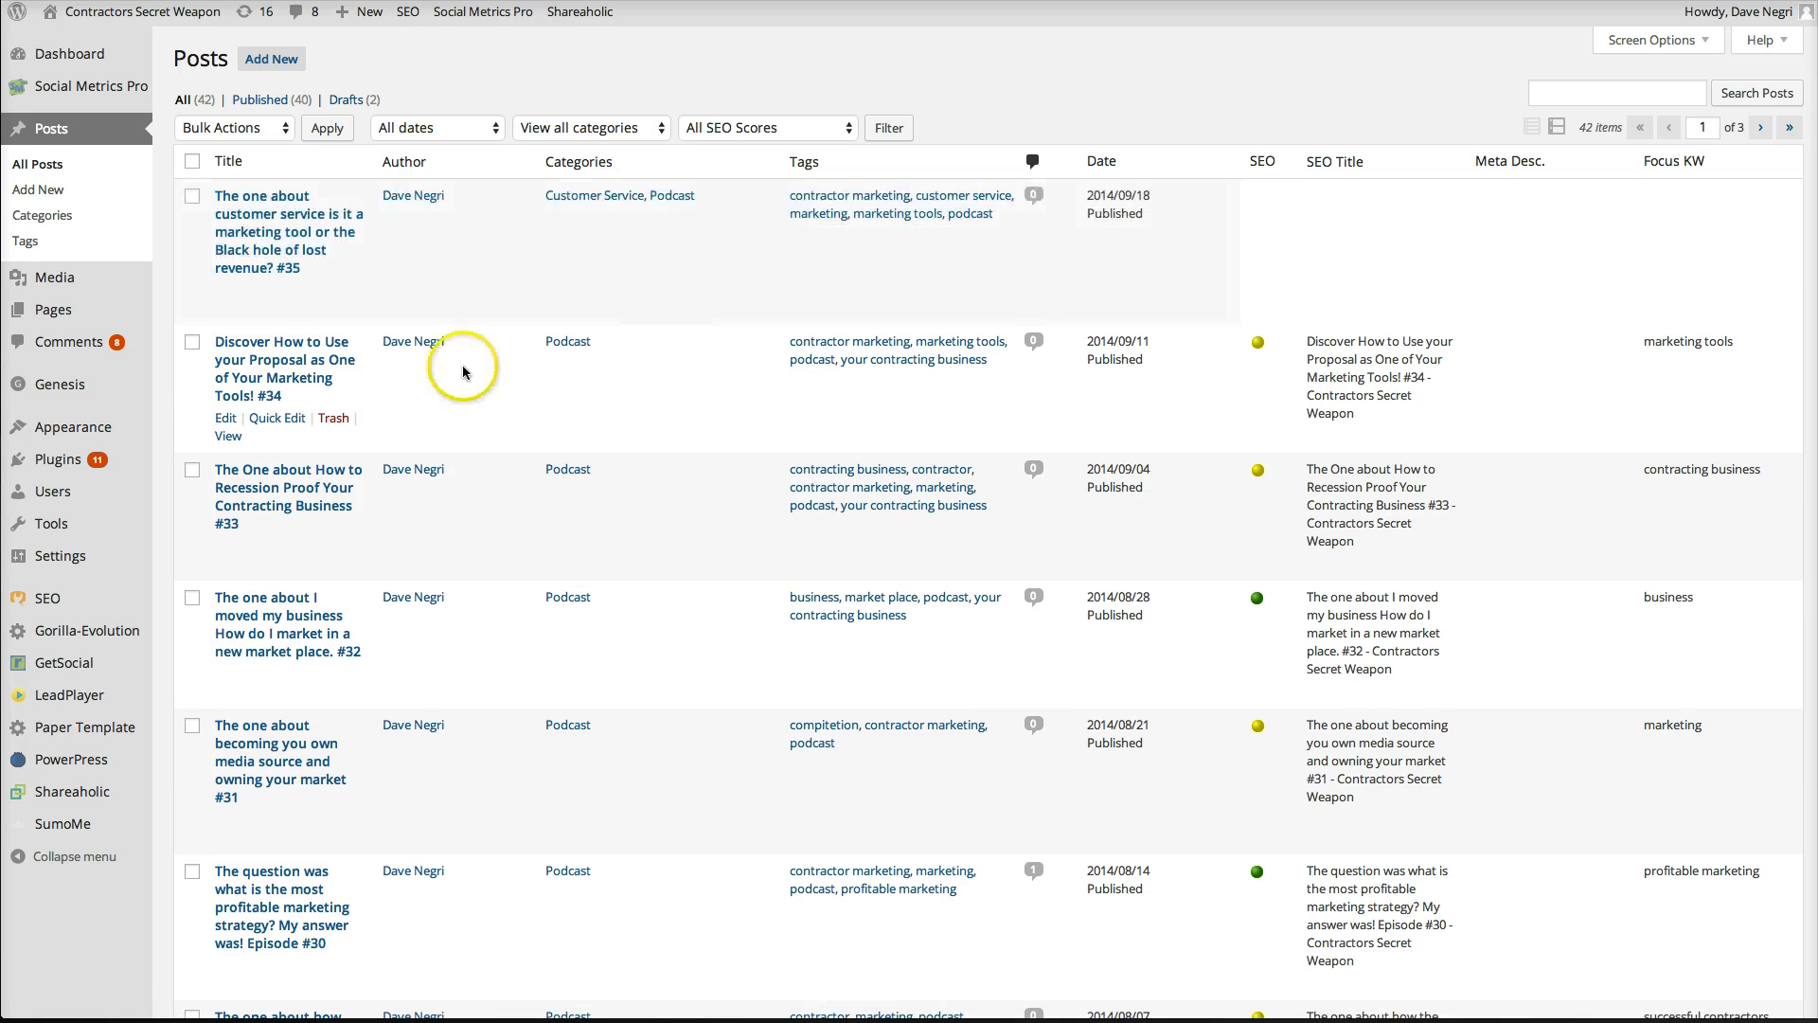
Add a new category named sales with the slug sales-and-marketing and no parent
left_click(244, 369)
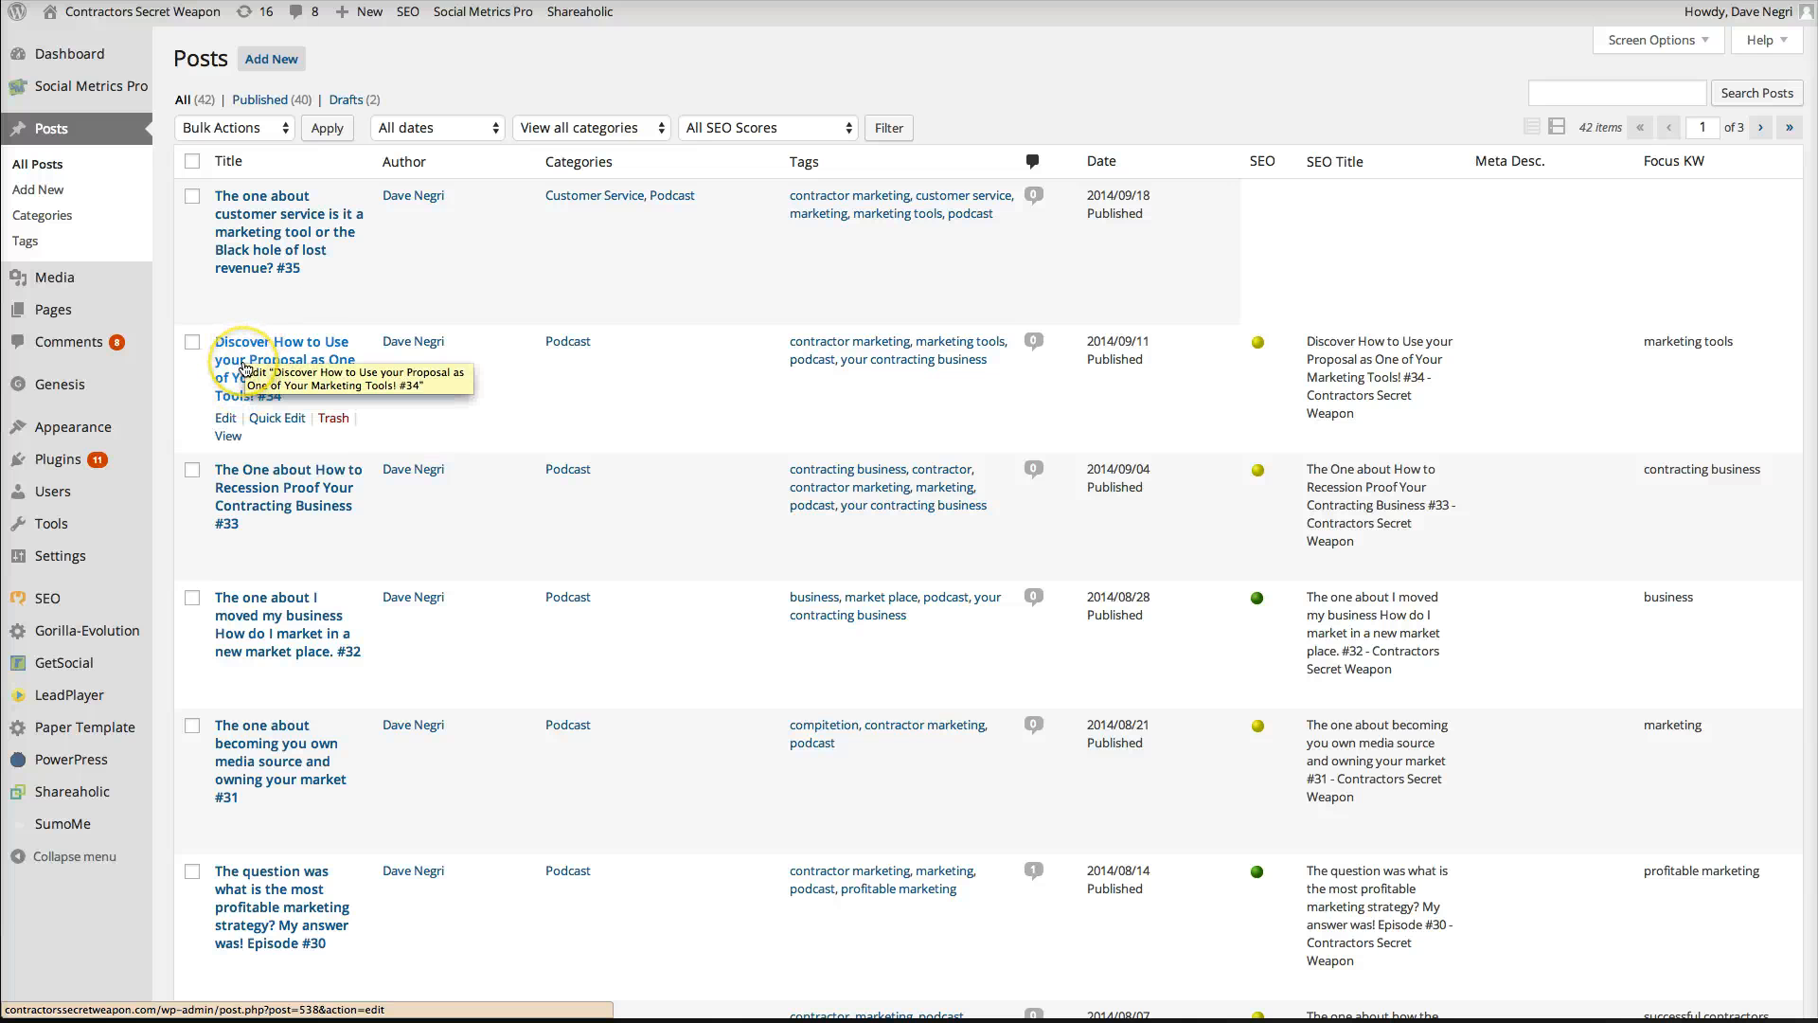
left_click(42, 215)
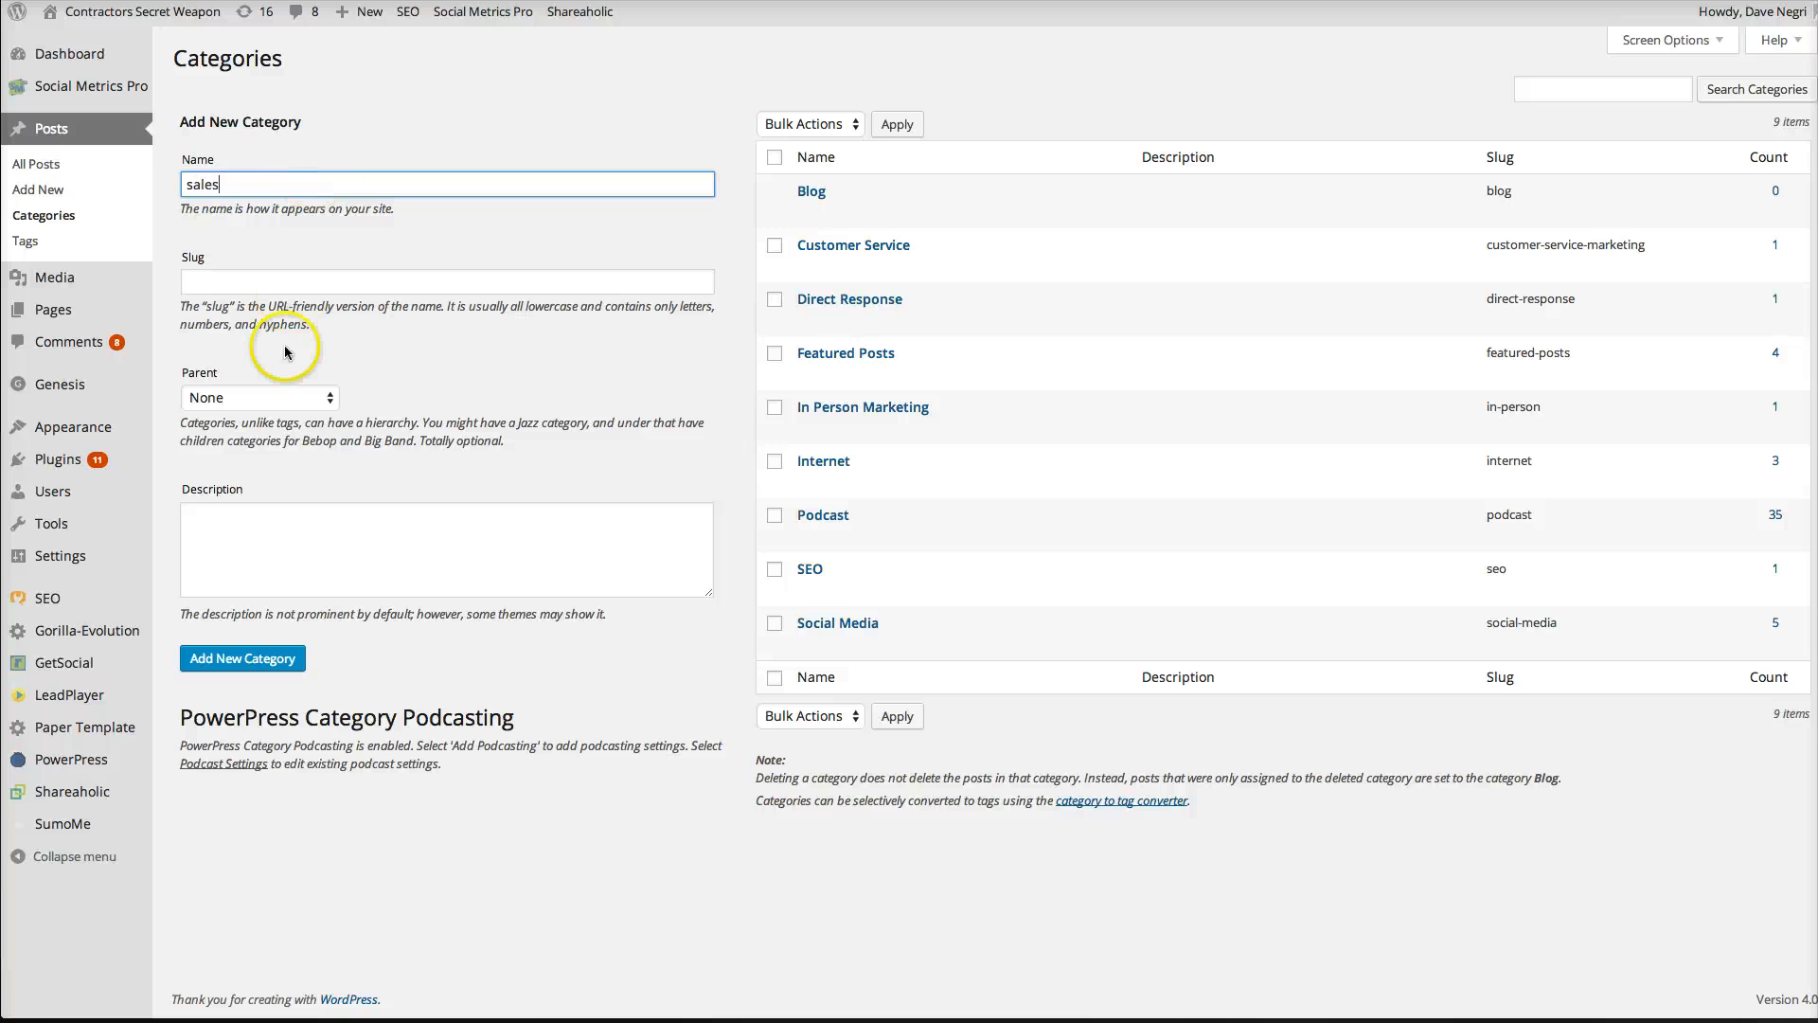
left_click(279, 282)
type("sales-and-marketing")
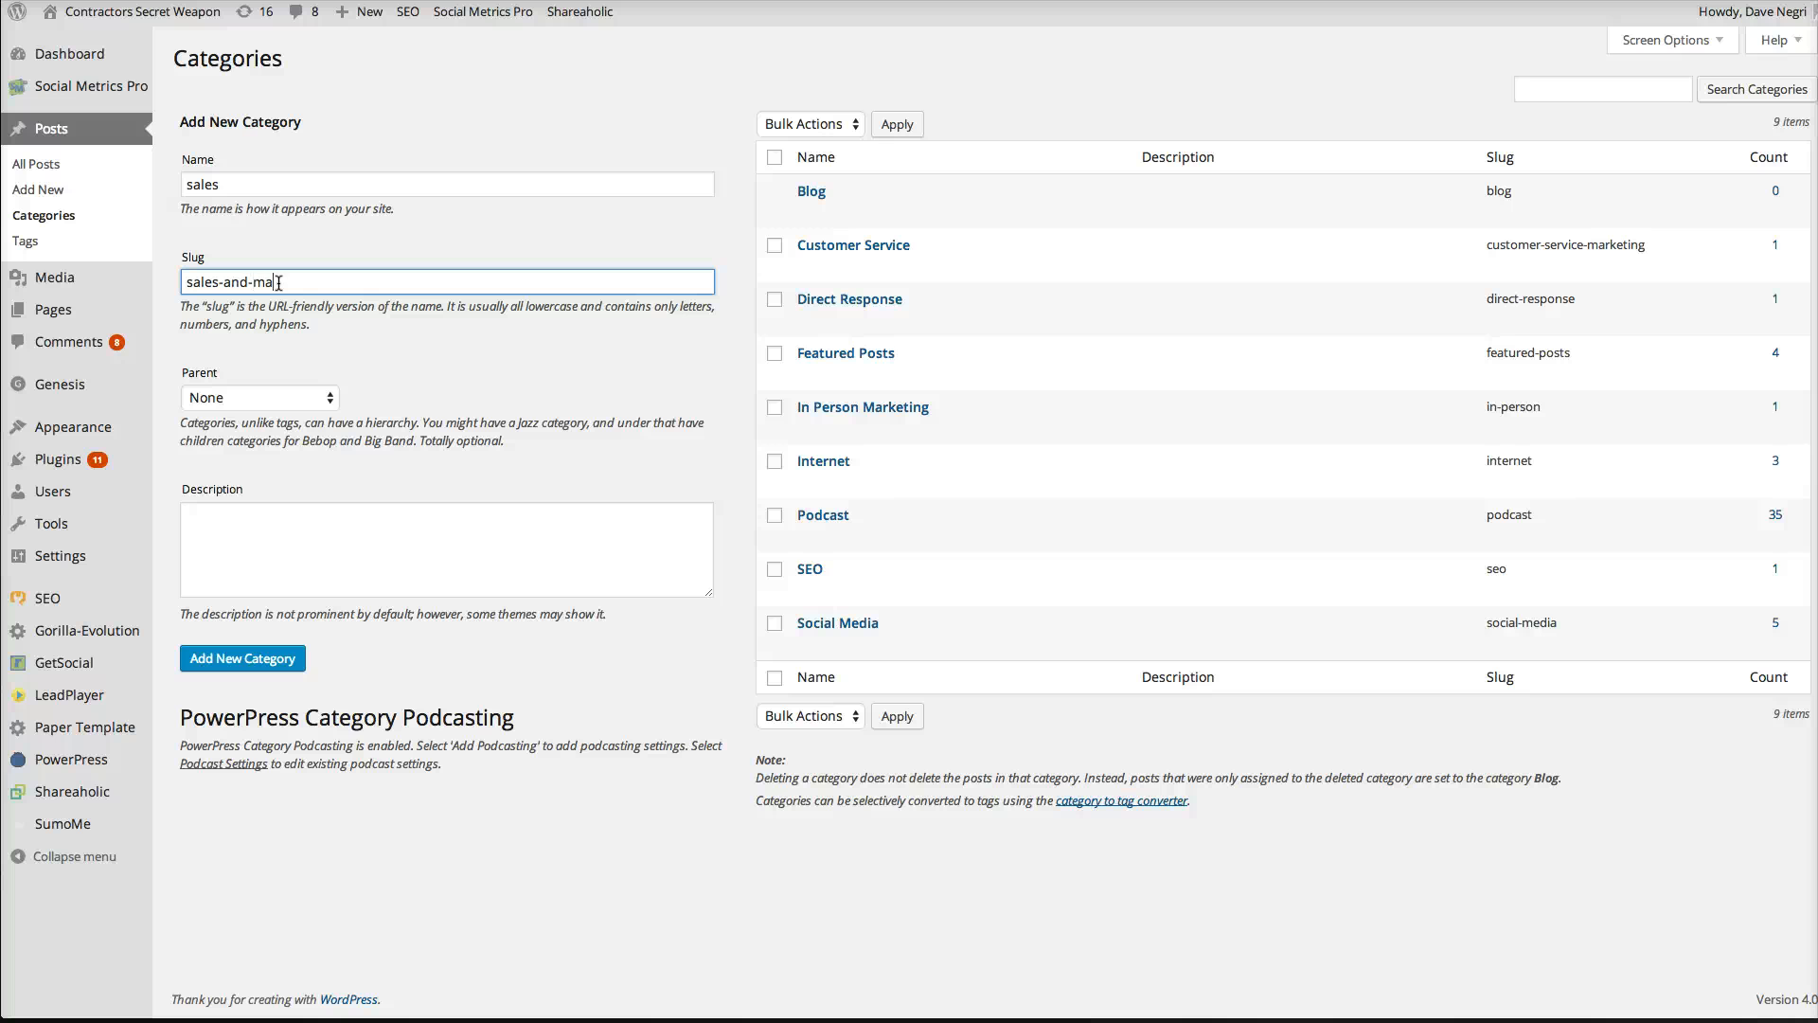
left_click(242, 658)
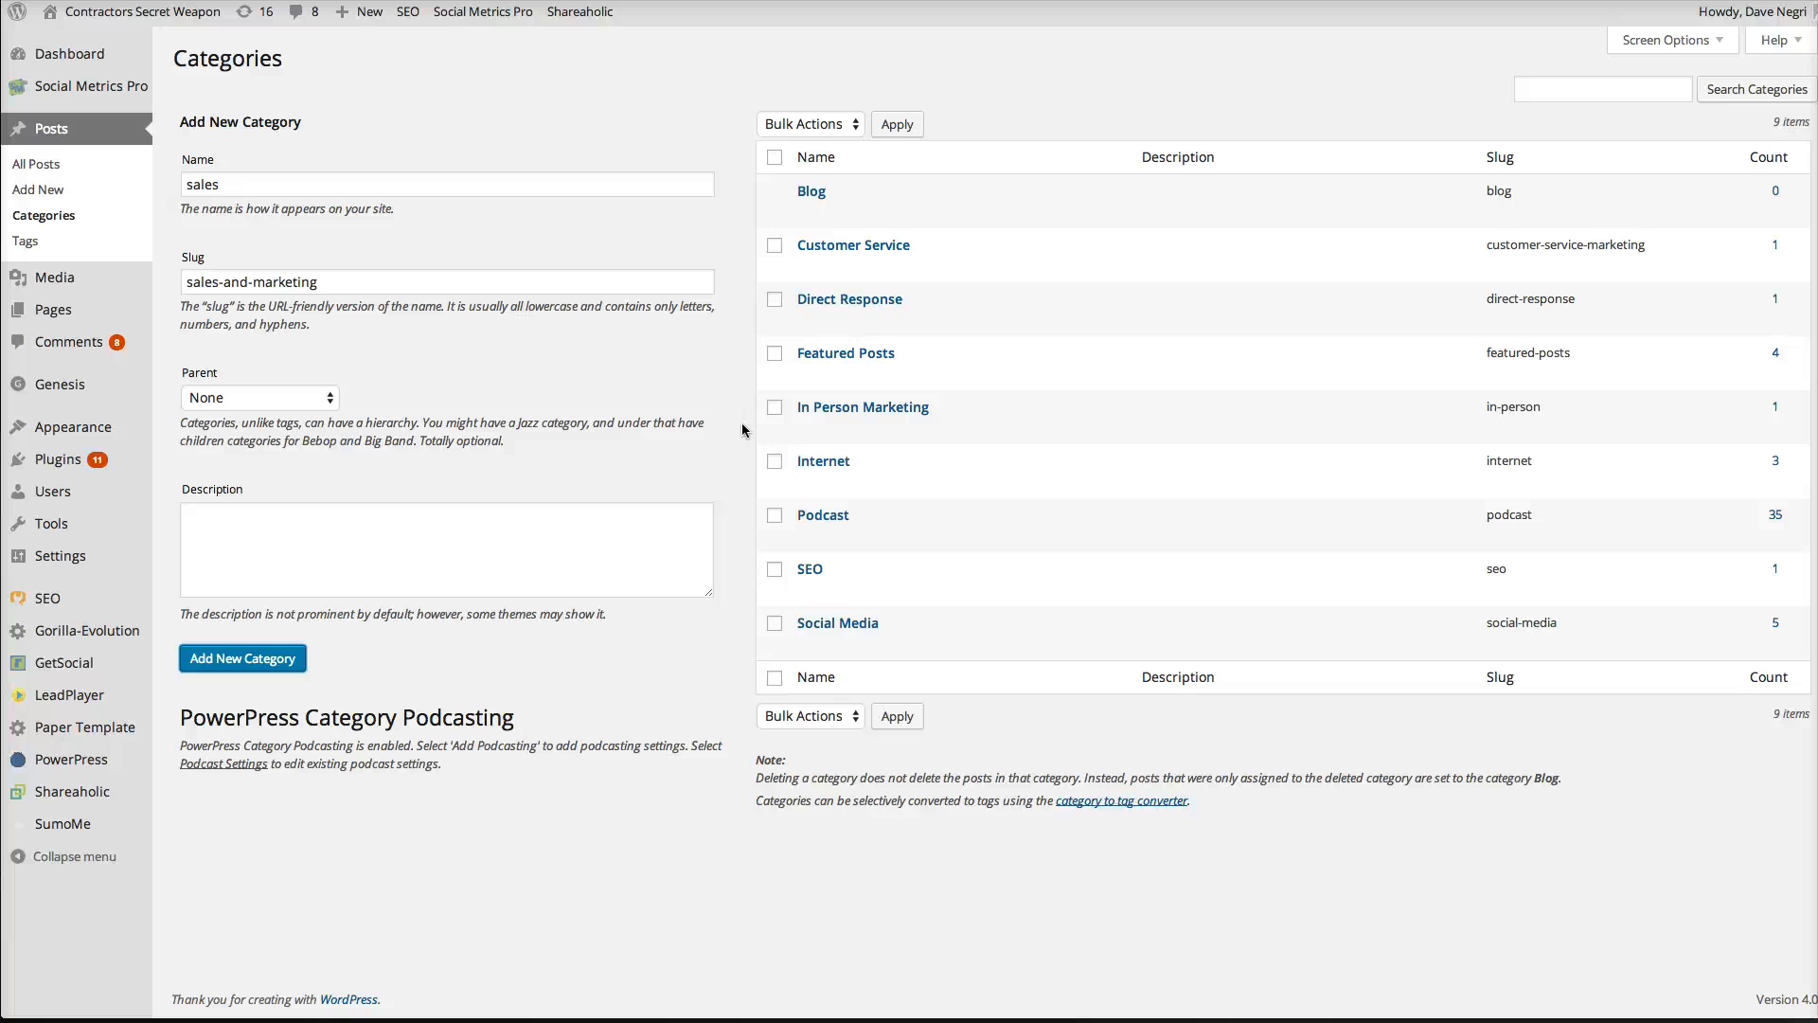
left_click(243, 659)
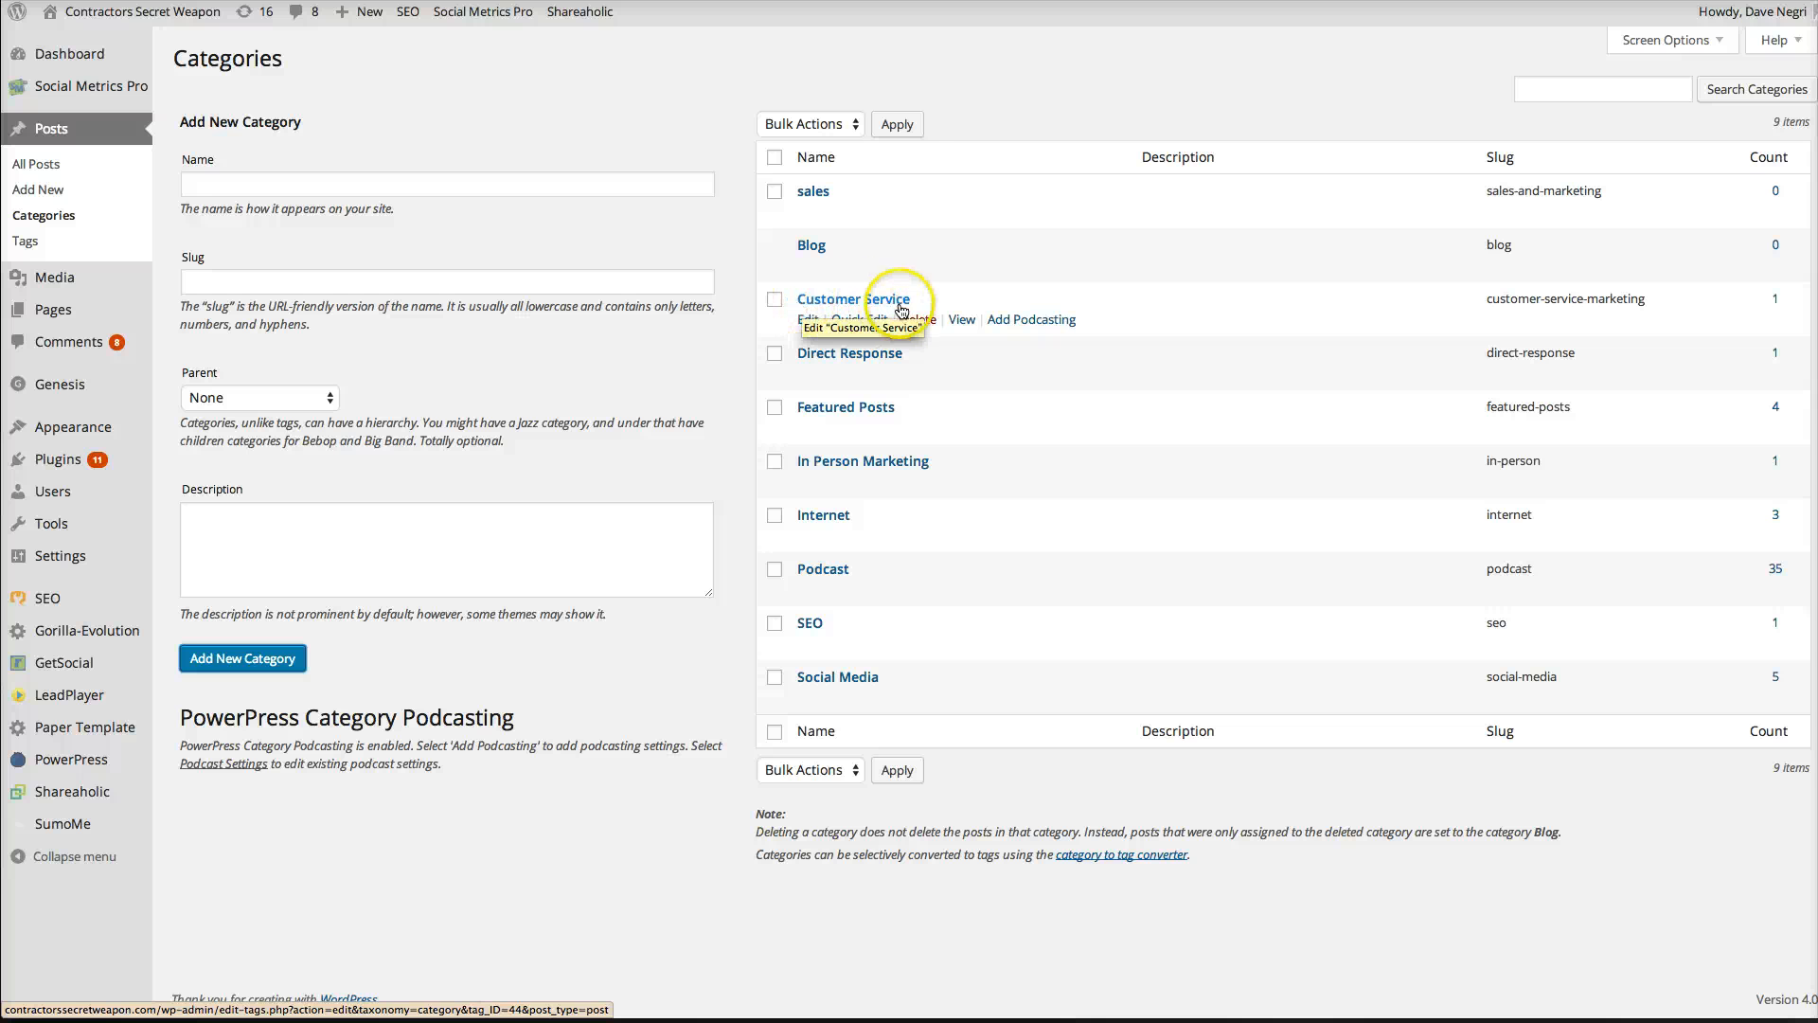
Capitalize the new sales category's name as Sales and update the category
left_click(808, 212)
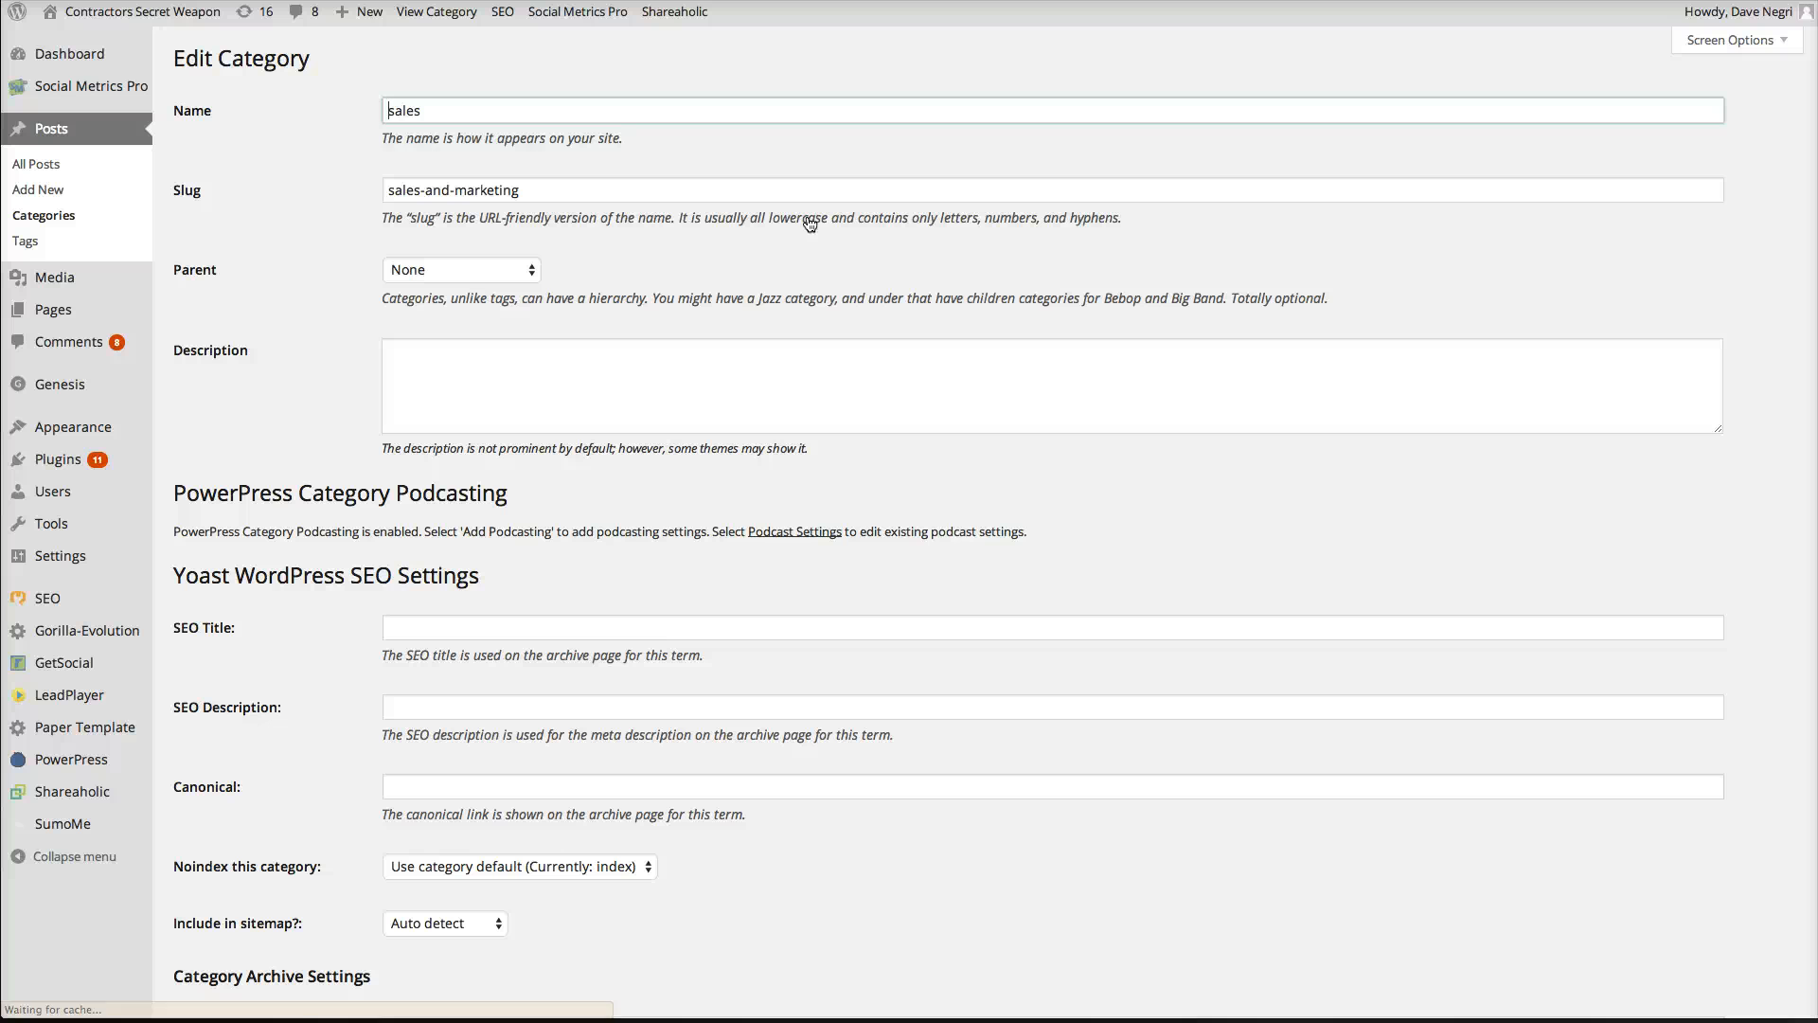
left_click(396, 110)
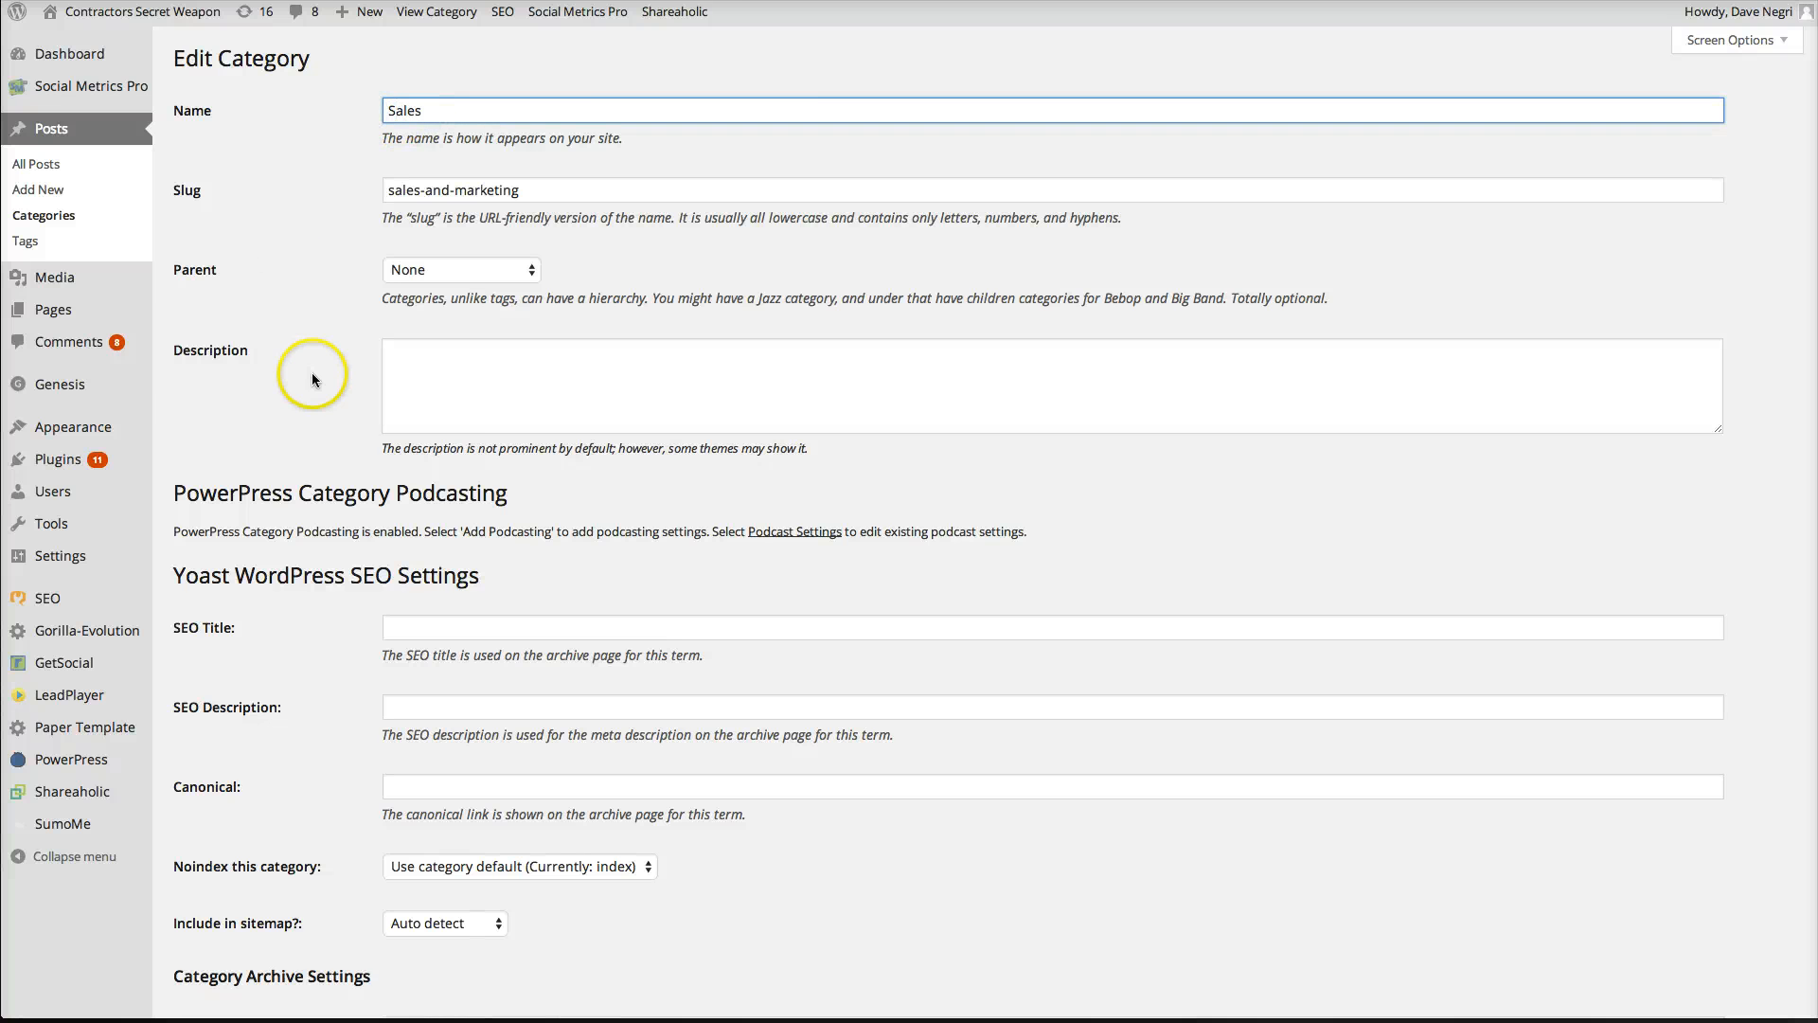
scroll(311, 372, "down", 6)
left_click(203, 919)
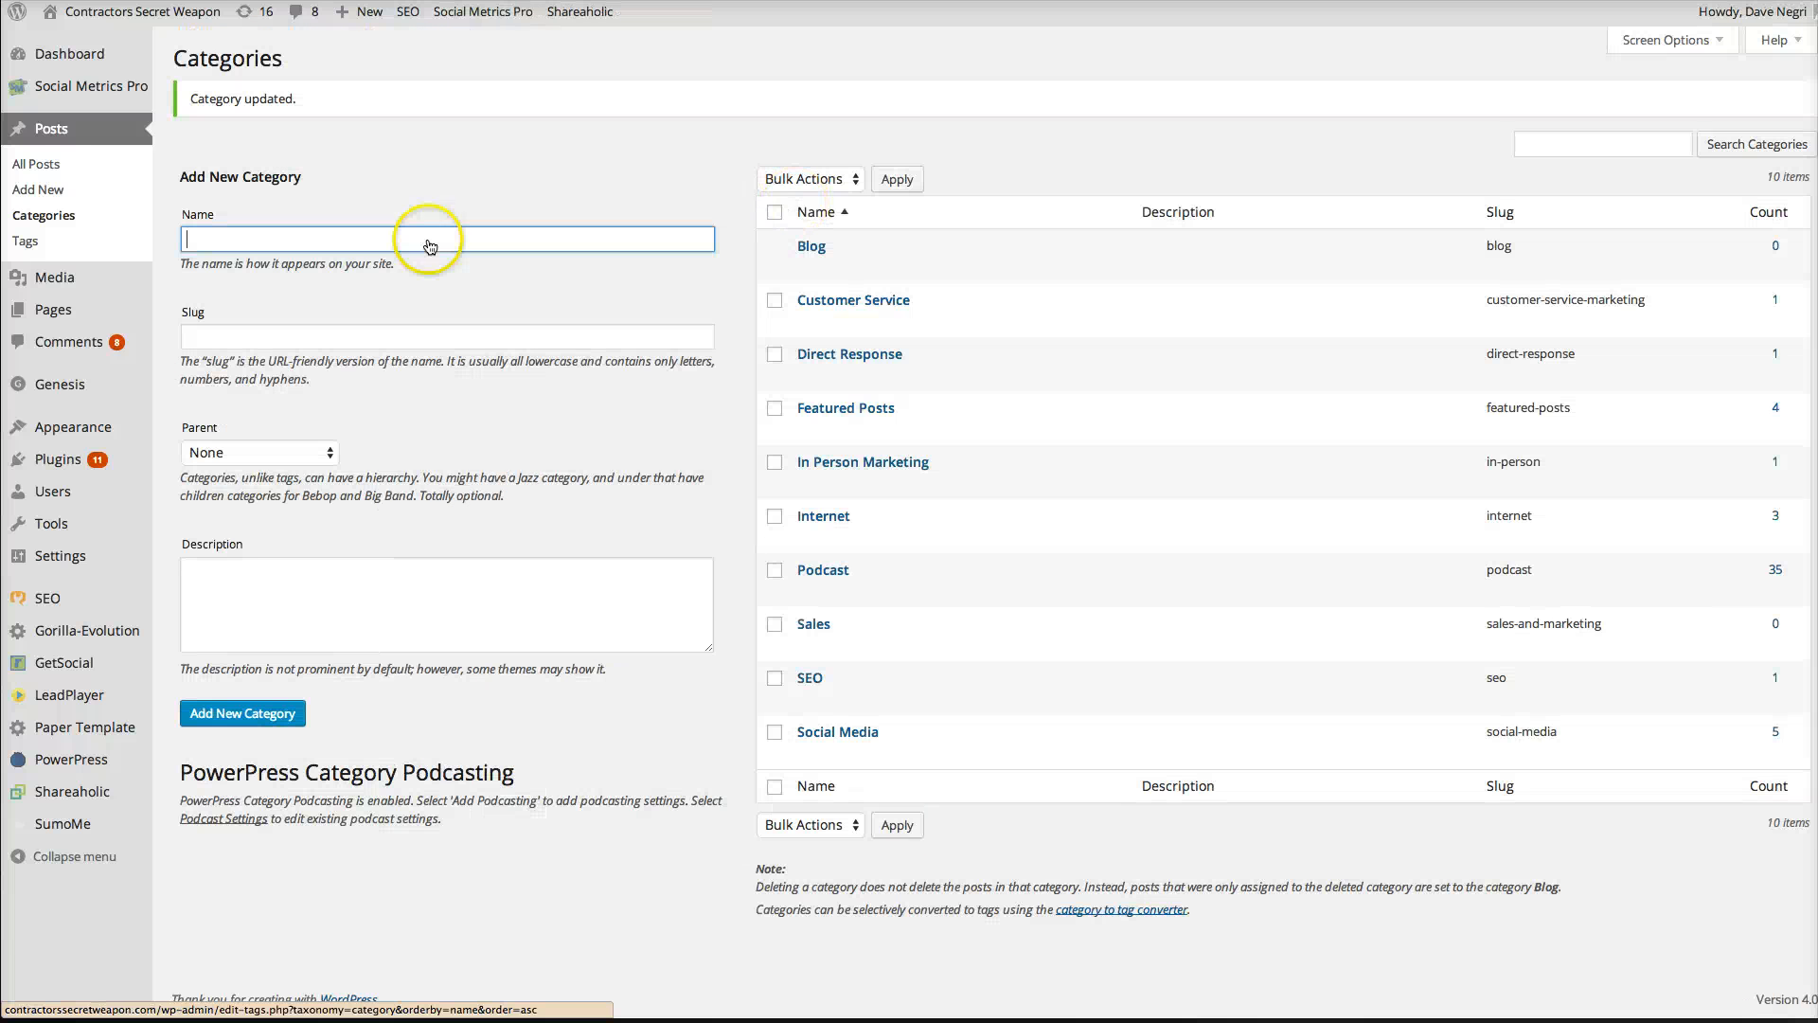
Assign the Sales category to proposal post #34 in addition to Podcast and update the post
left_click(52, 165)
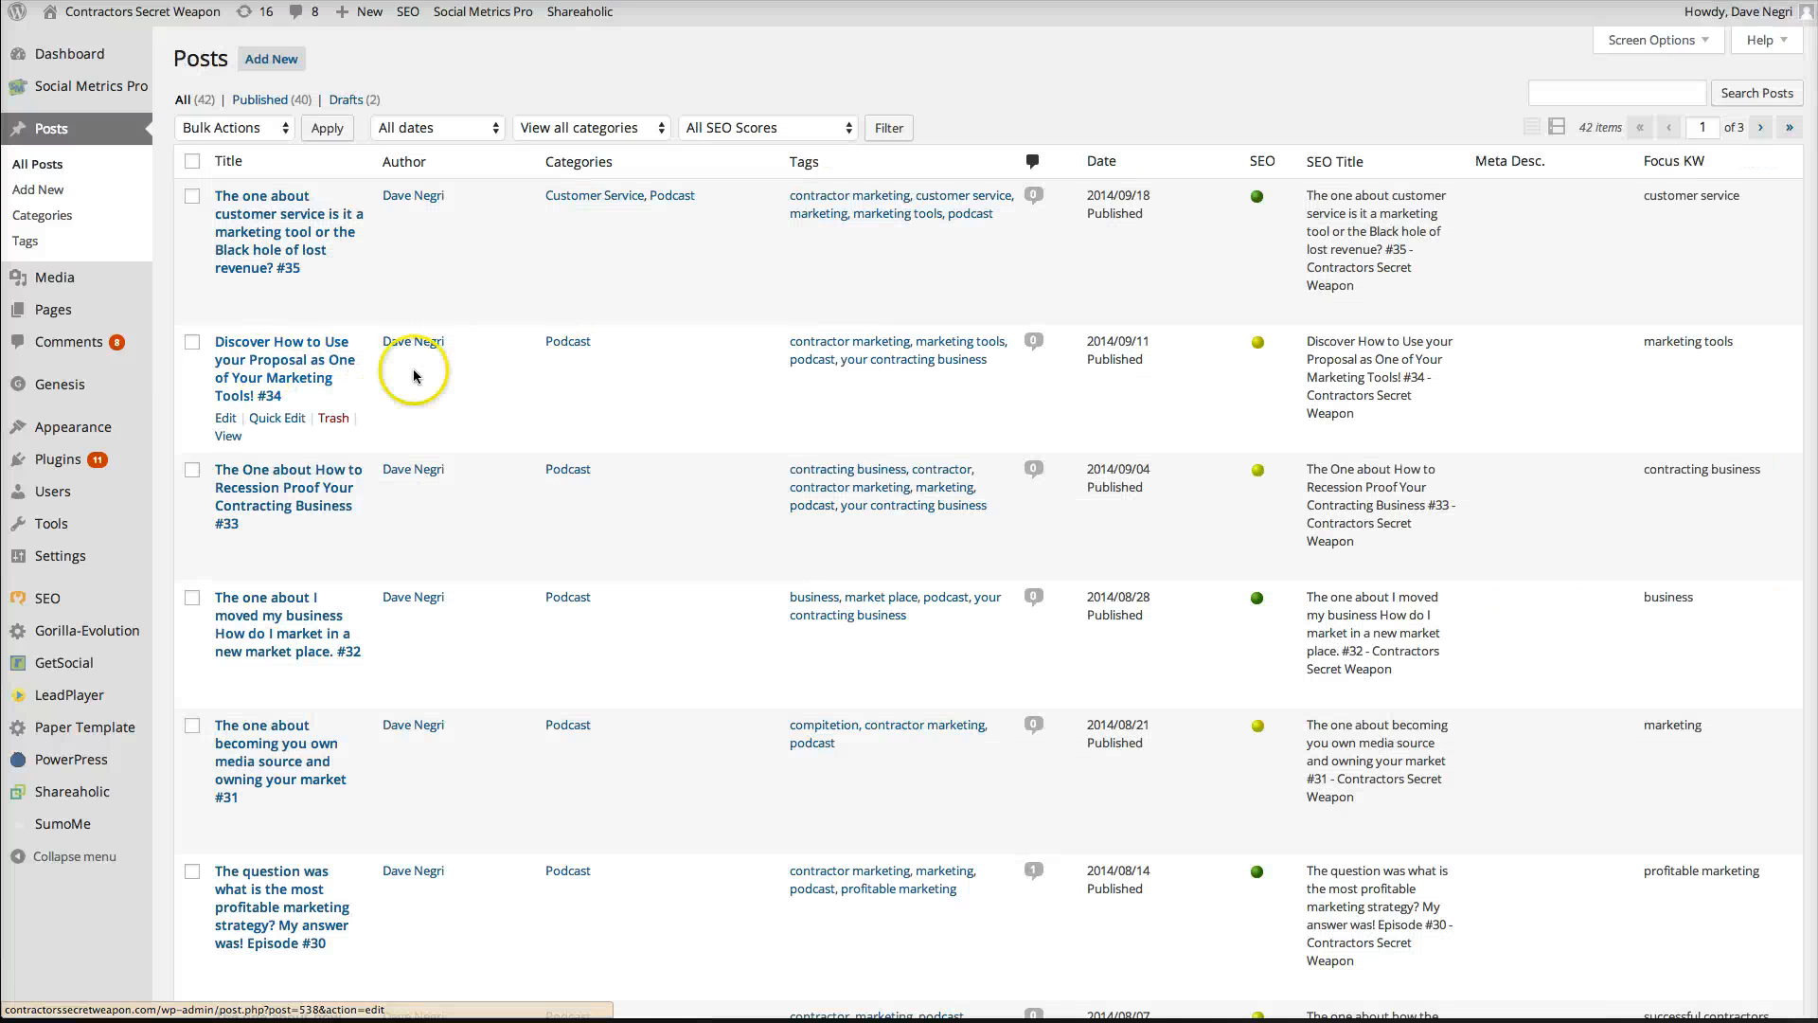
left_click(276, 418)
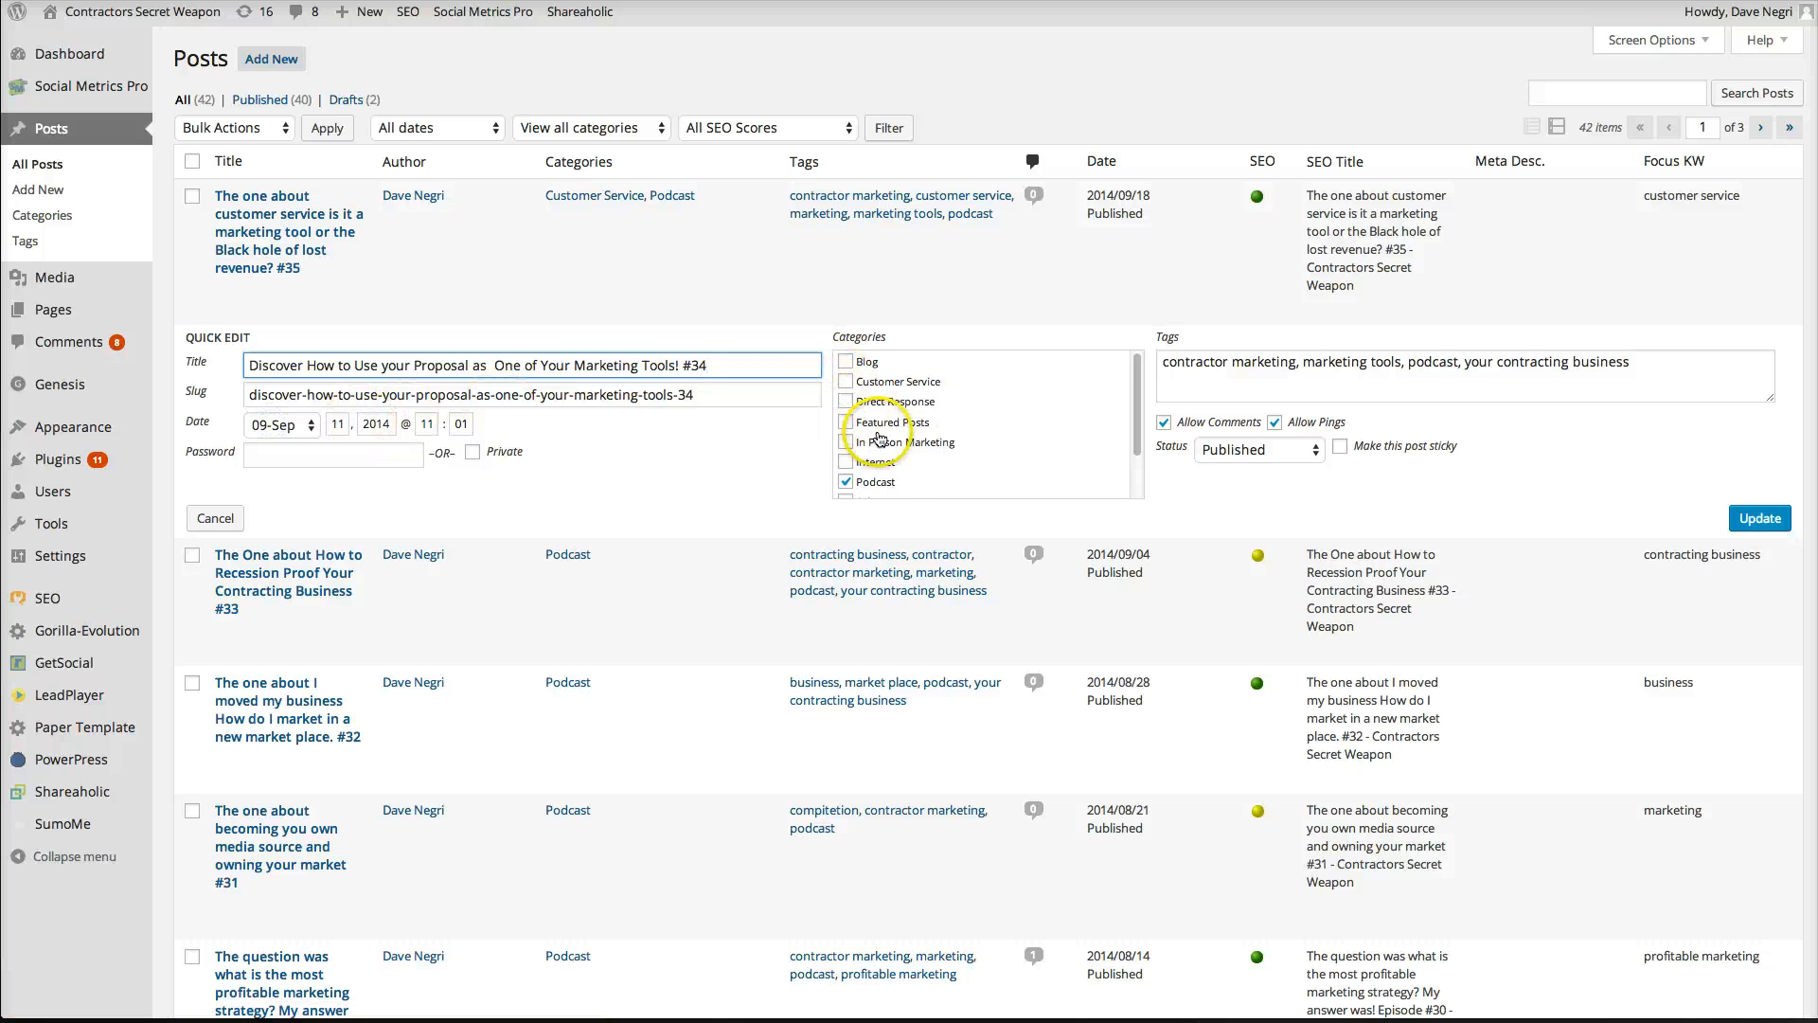
scroll(864, 445, "down", 2)
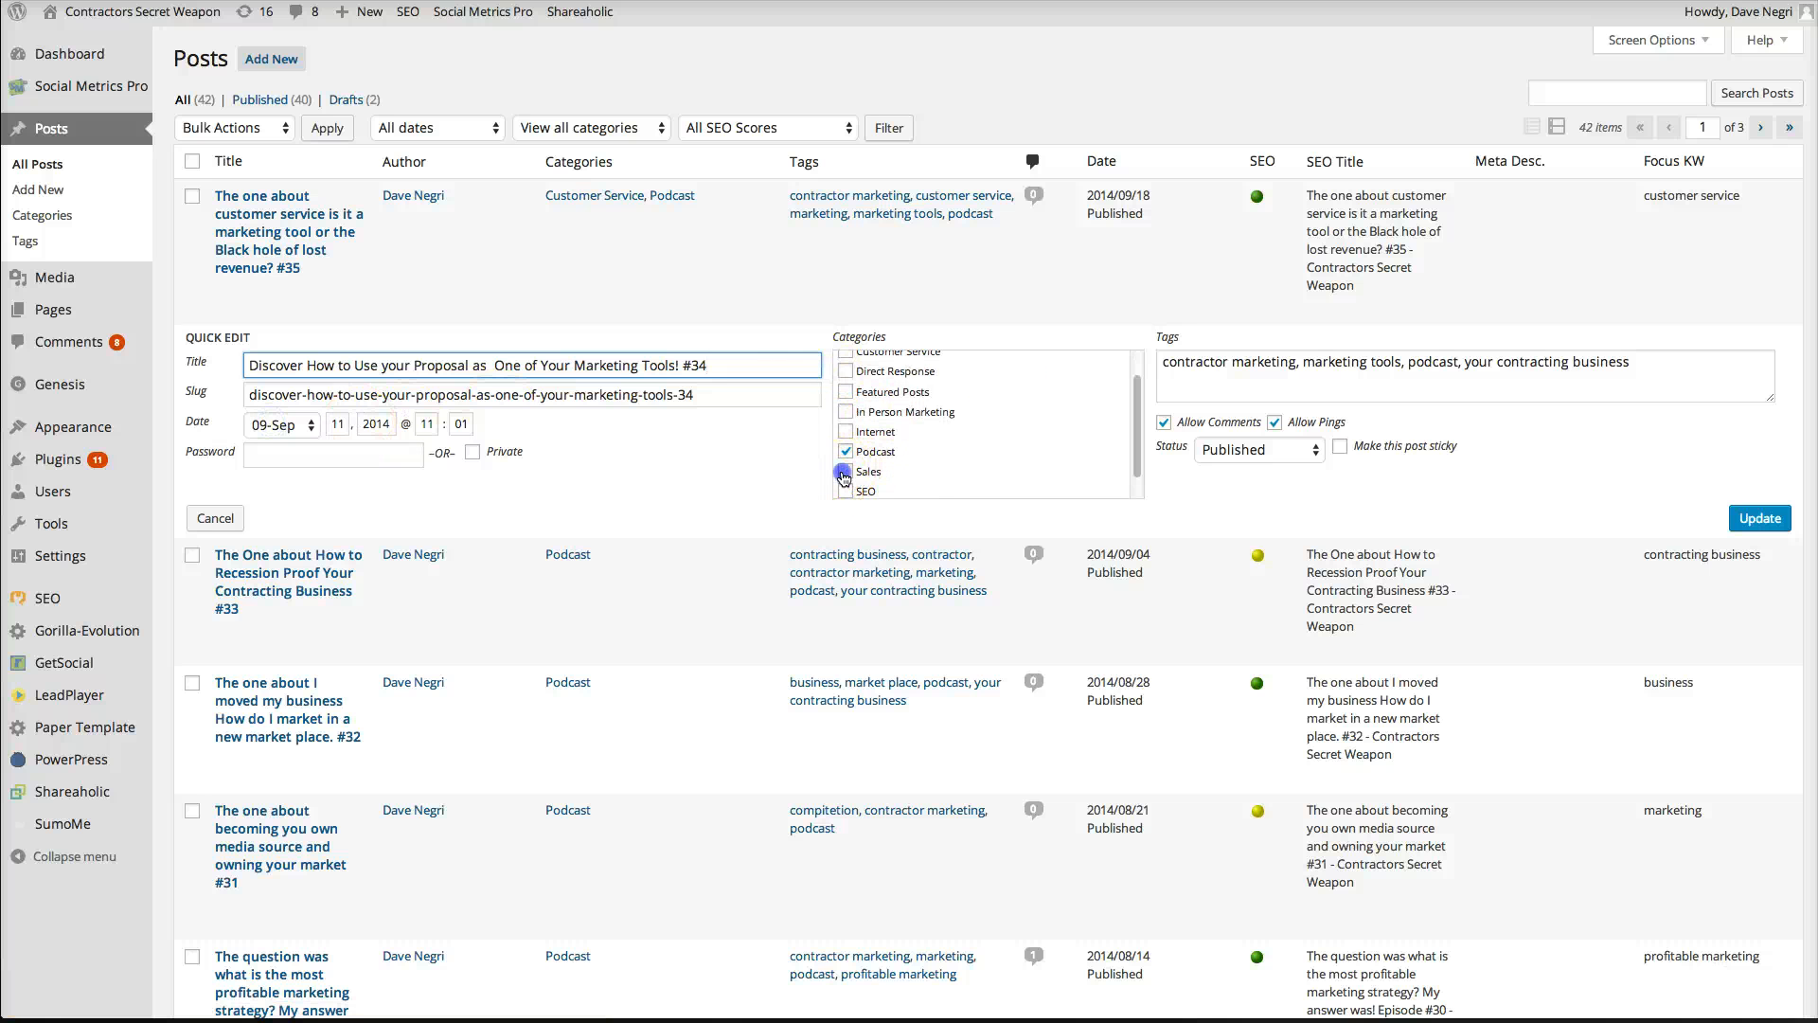
left_click(846, 471)
left_click(1759, 518)
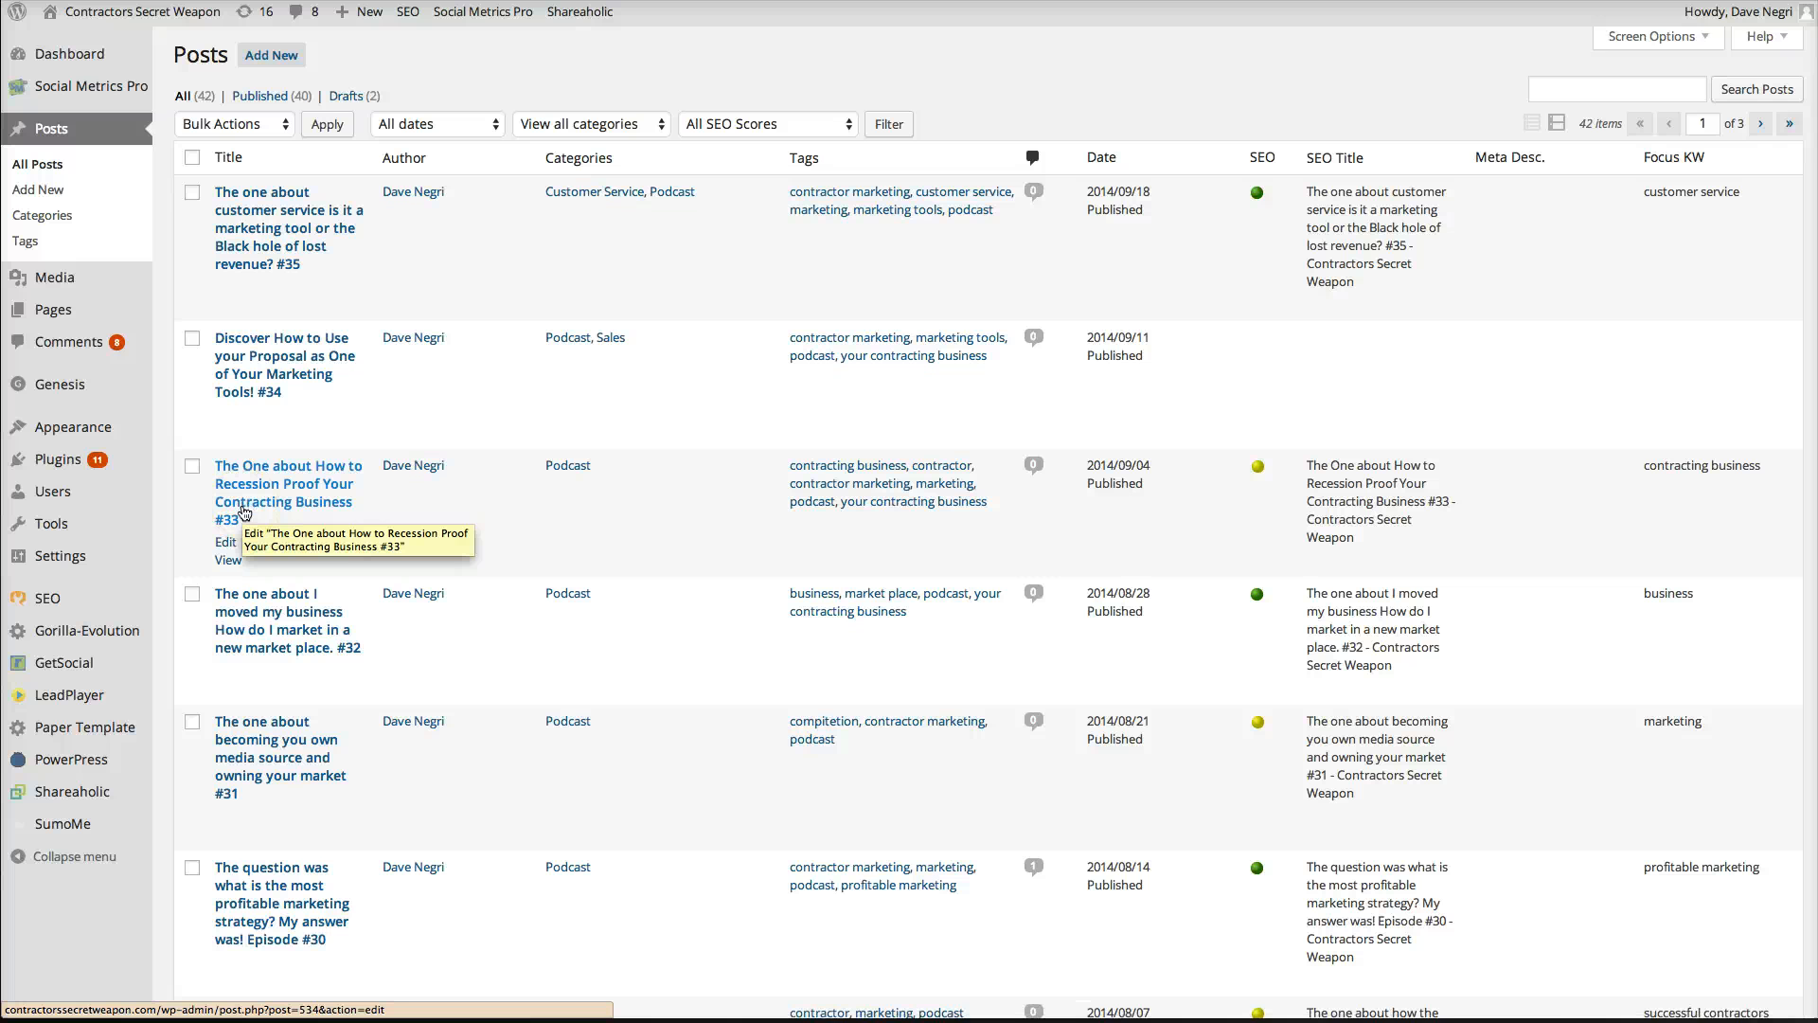
Add a new category named New Business Marketing with the slug new-business-marketing and no parent
scroll(244, 512, "down", 3)
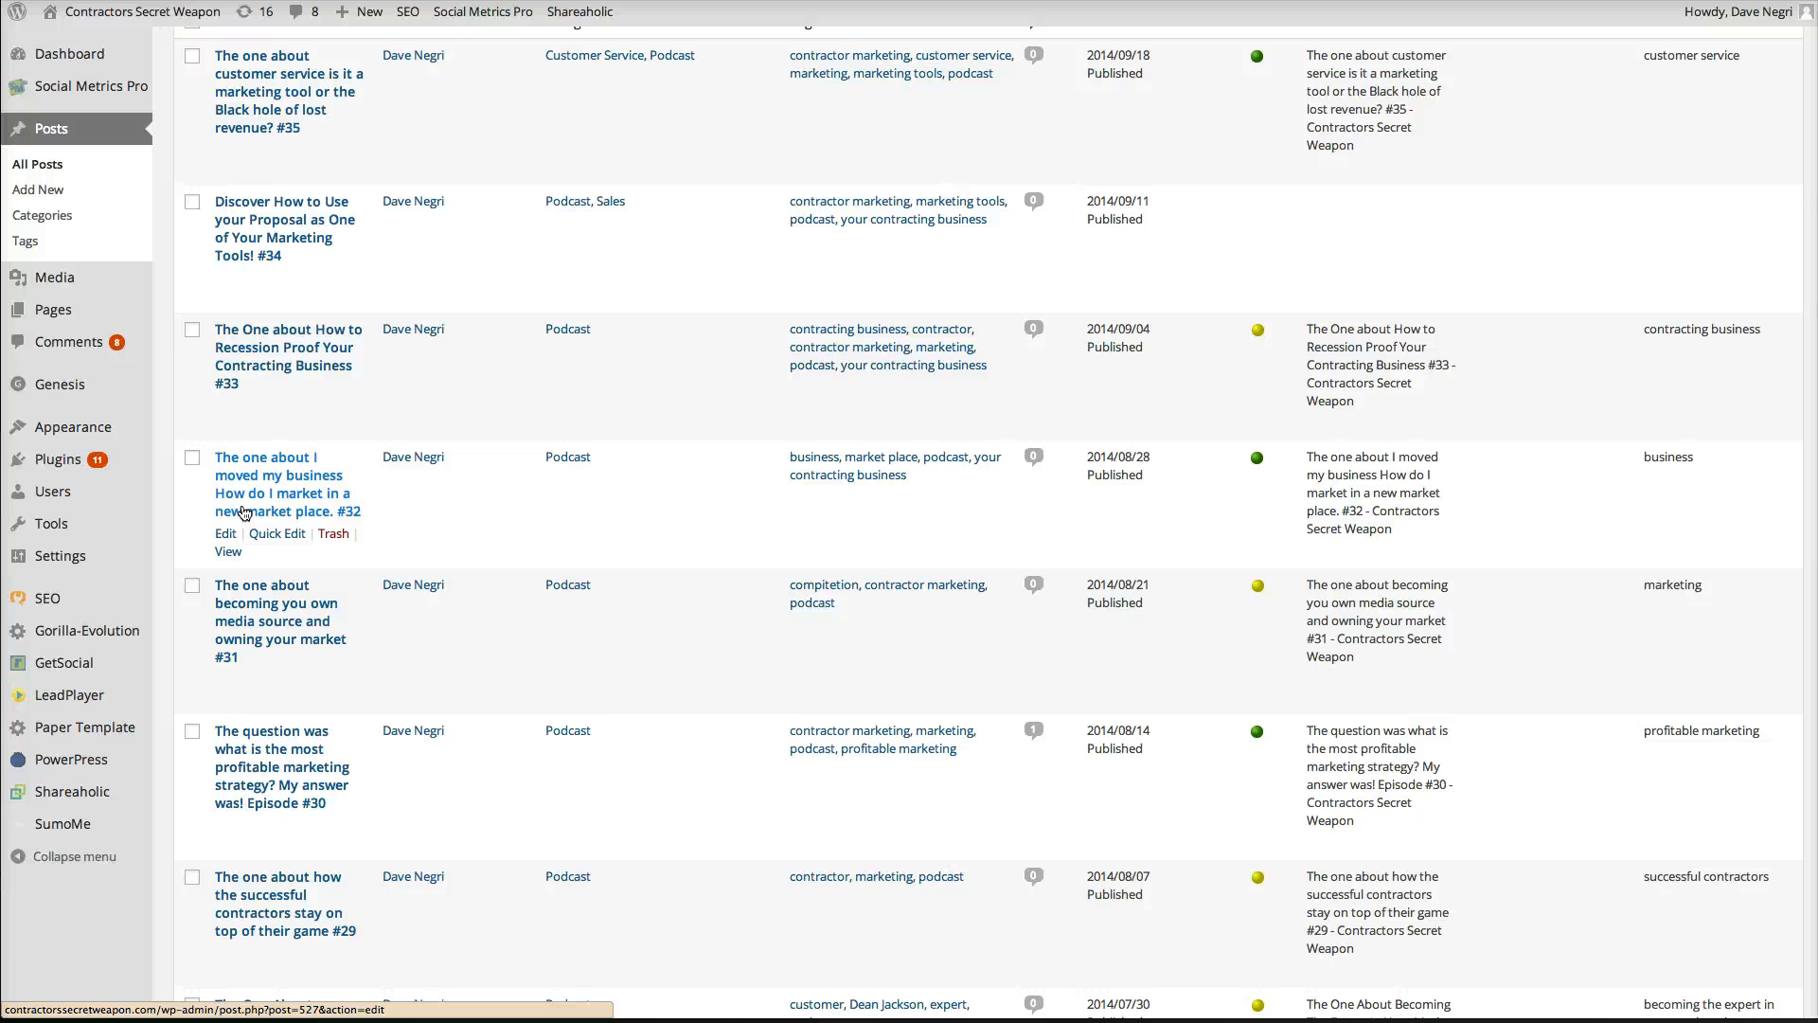
scroll(245, 512, "down", 1)
scroll(244, 513, "down", 1)
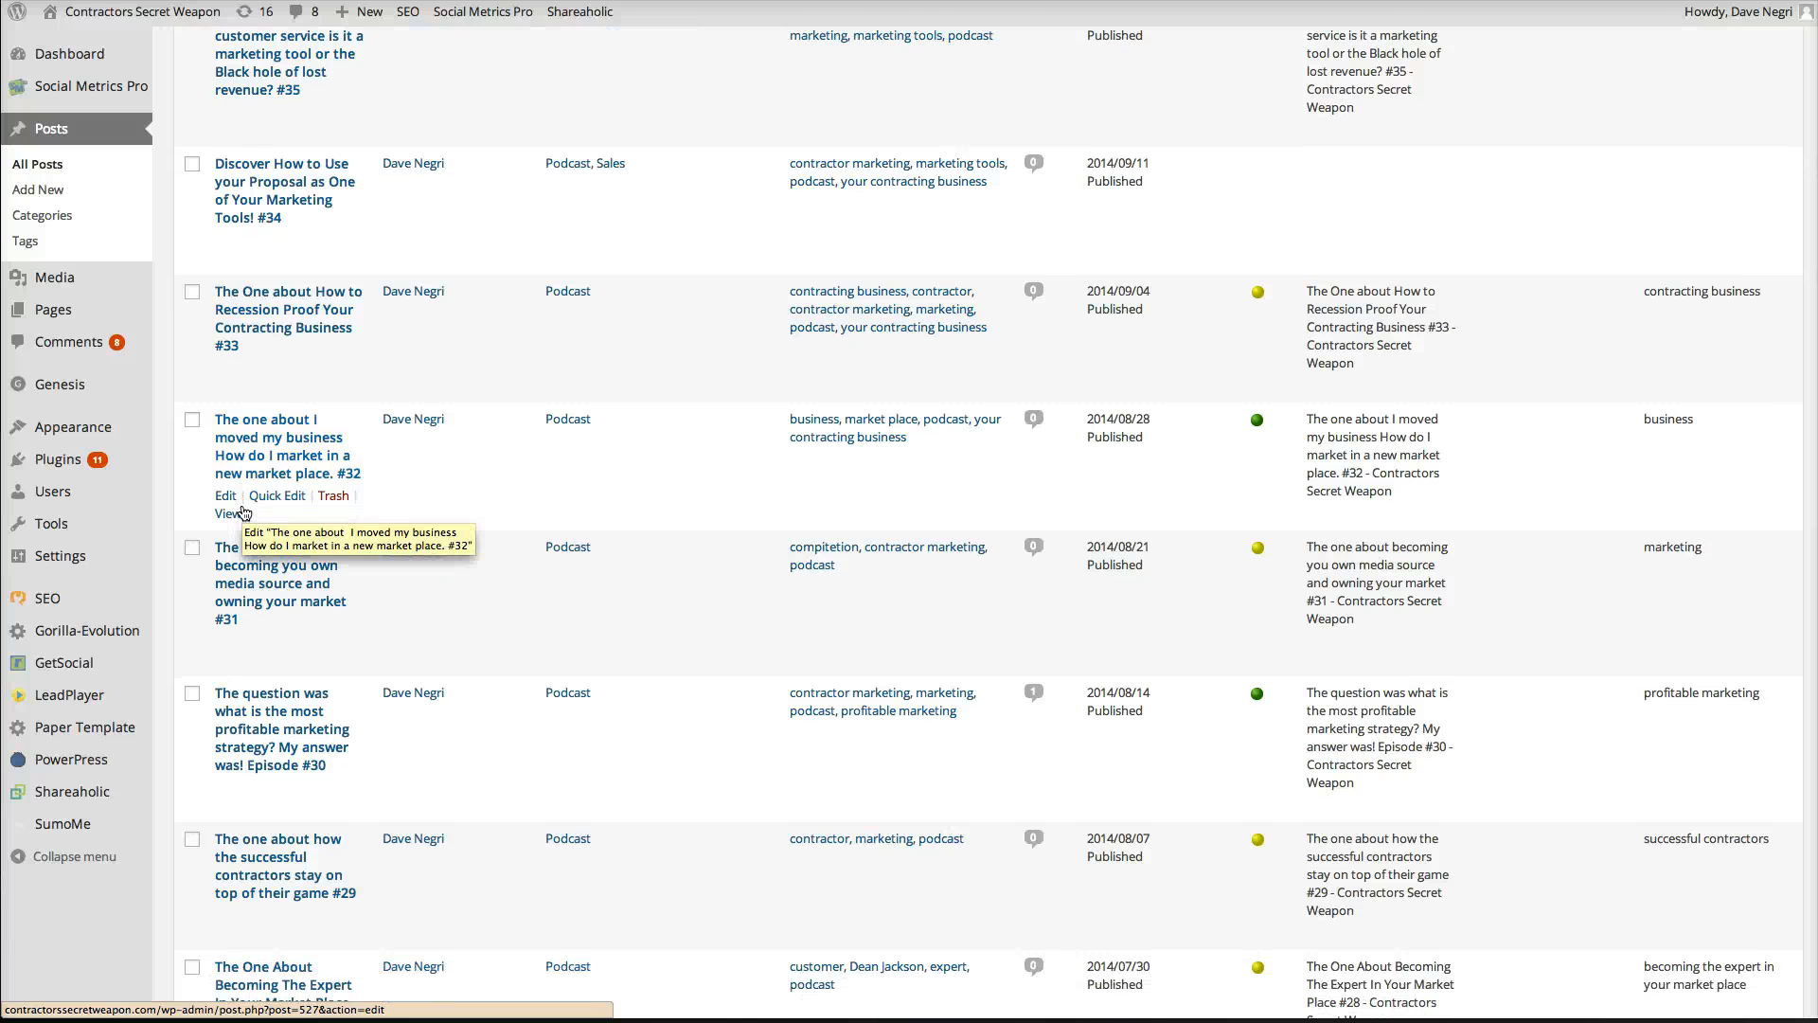
left_click(251, 451)
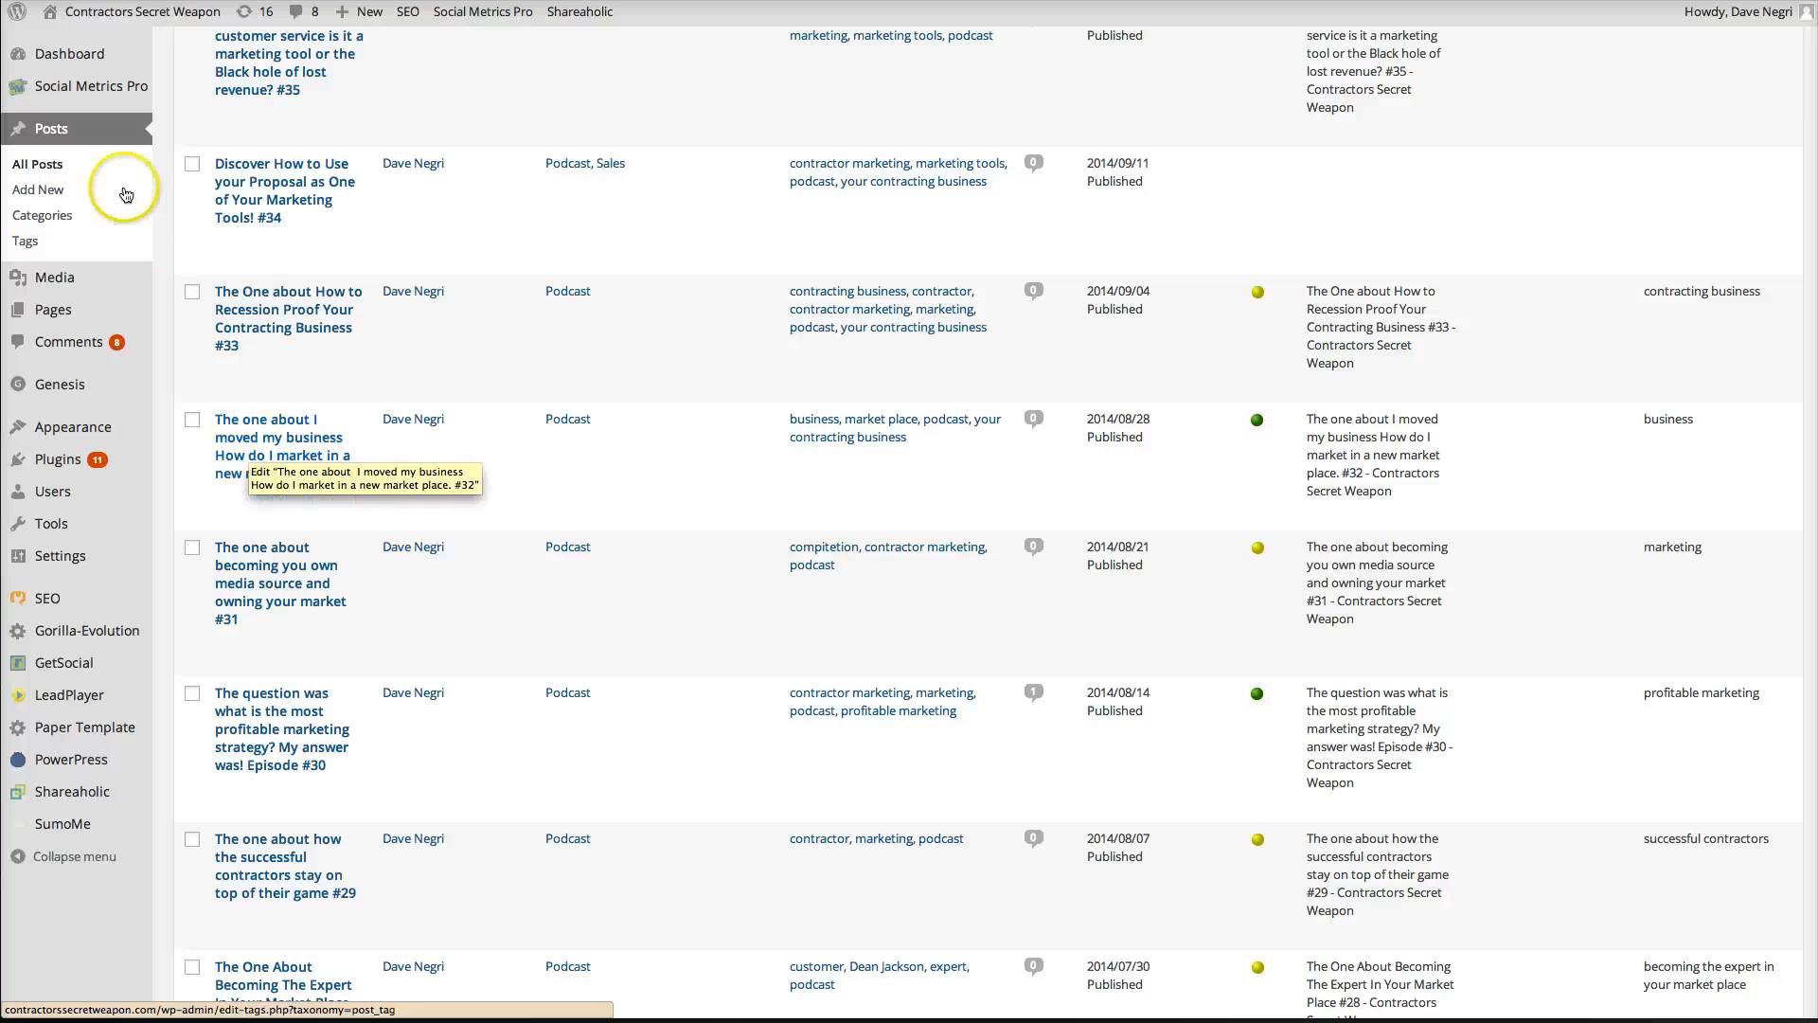
left_click(38, 187)
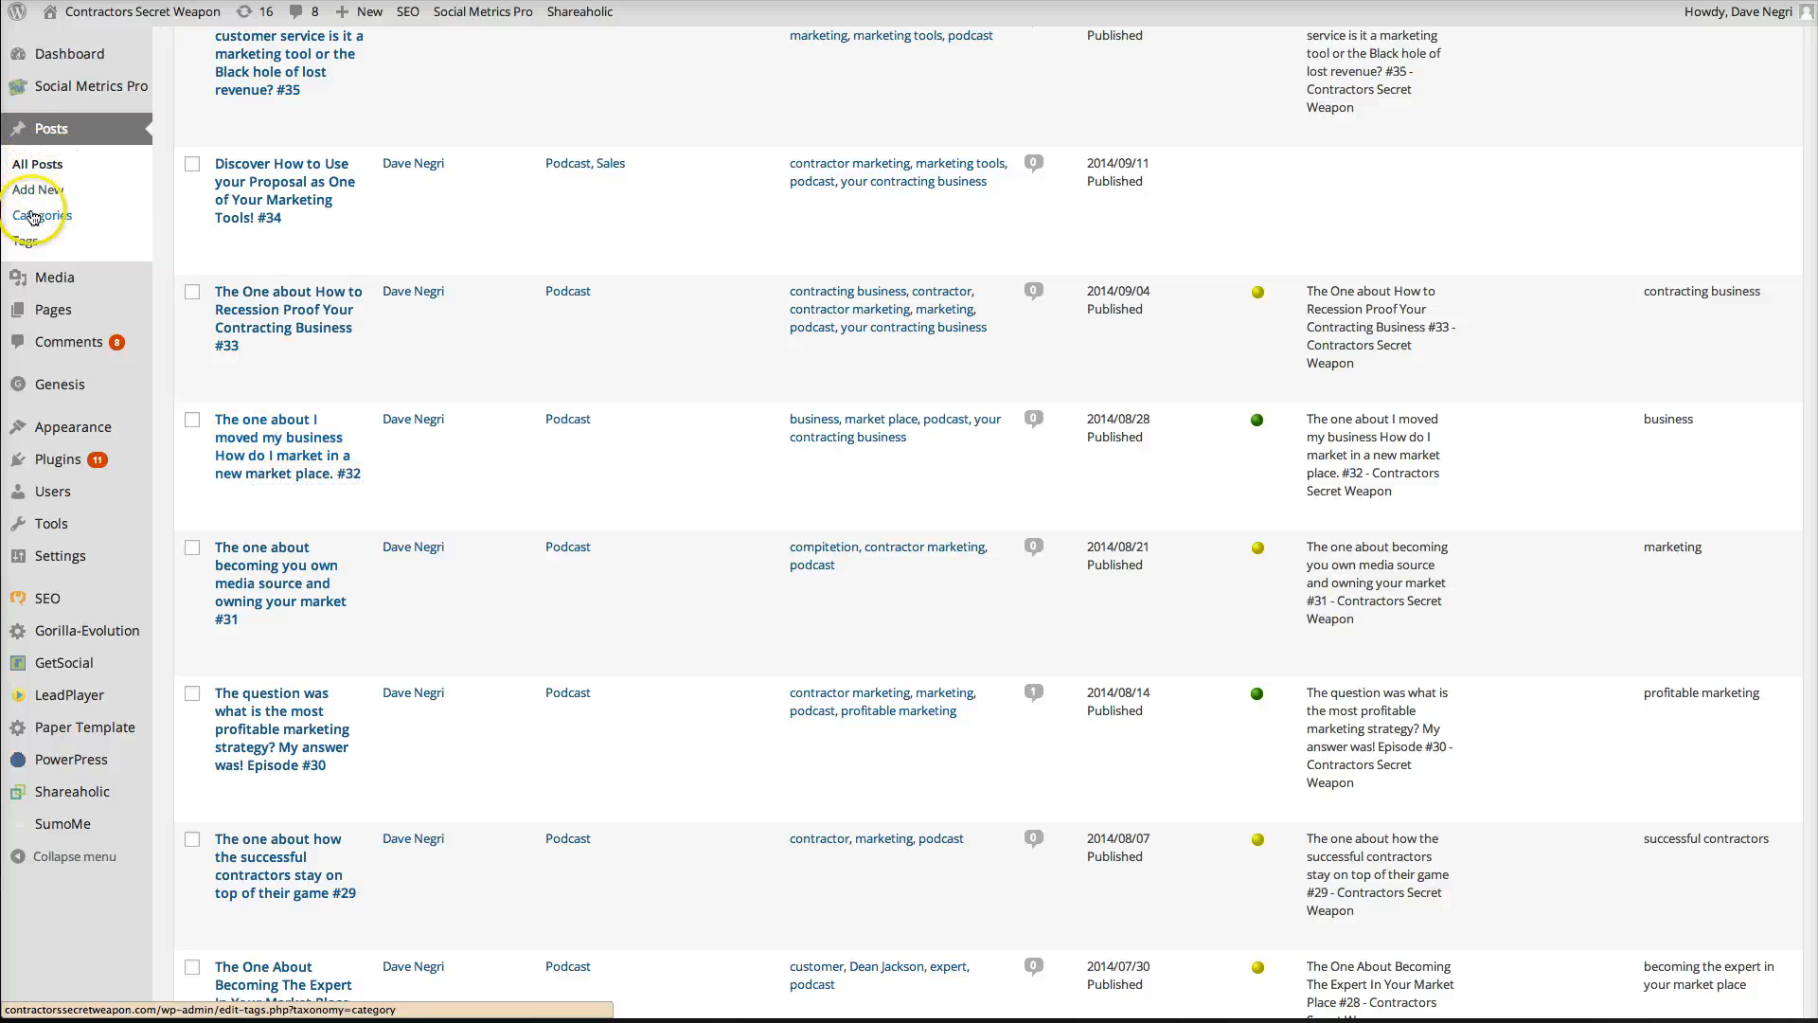
left_click(40, 212)
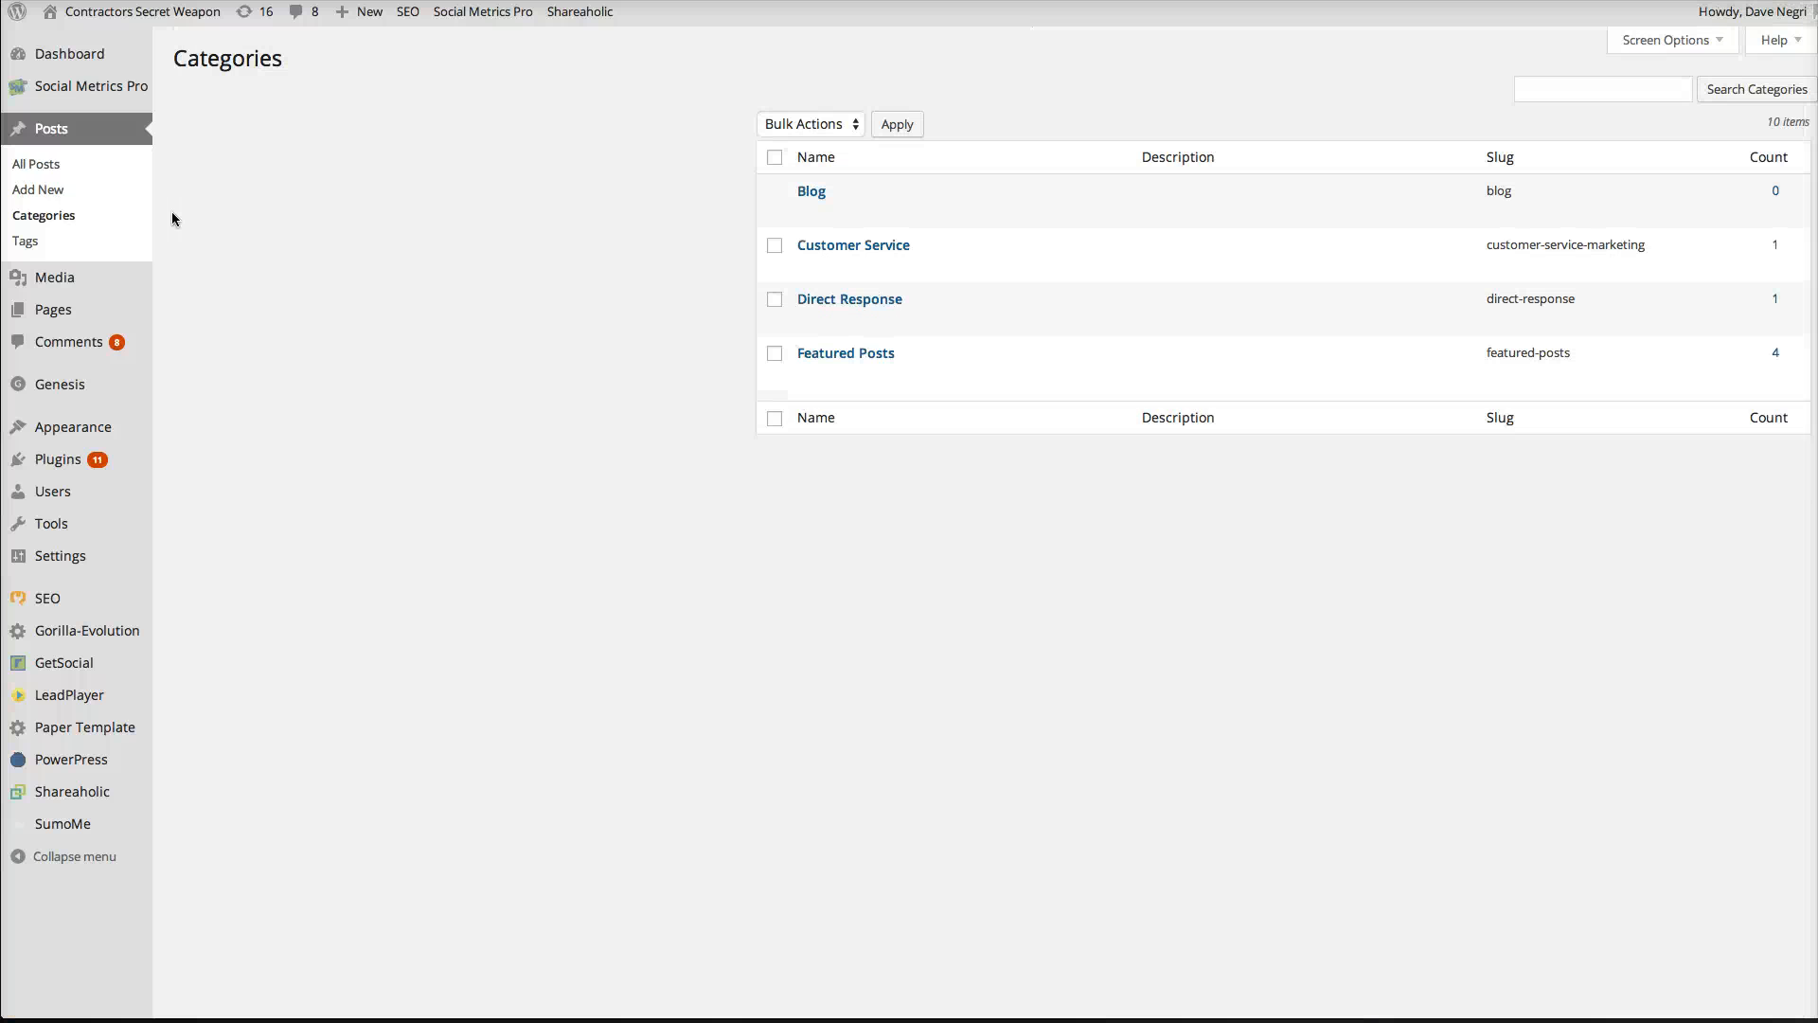
left_click(434, 179)
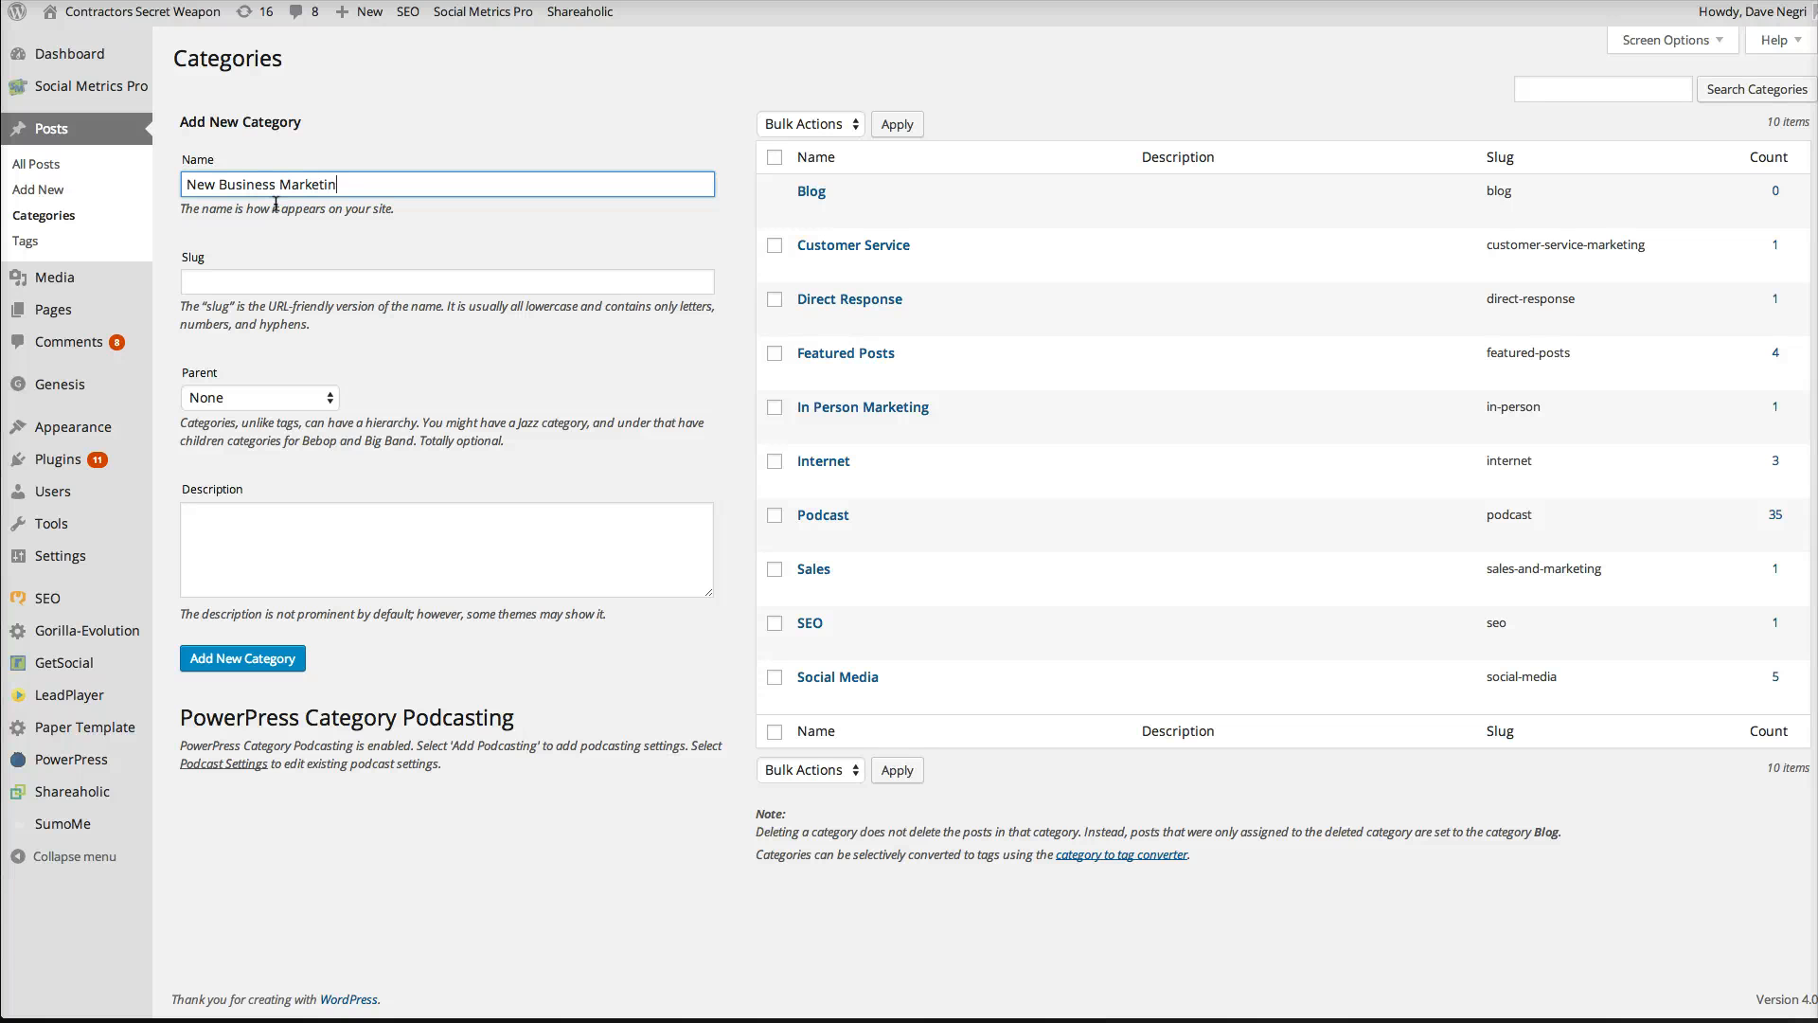
left_click(218, 286)
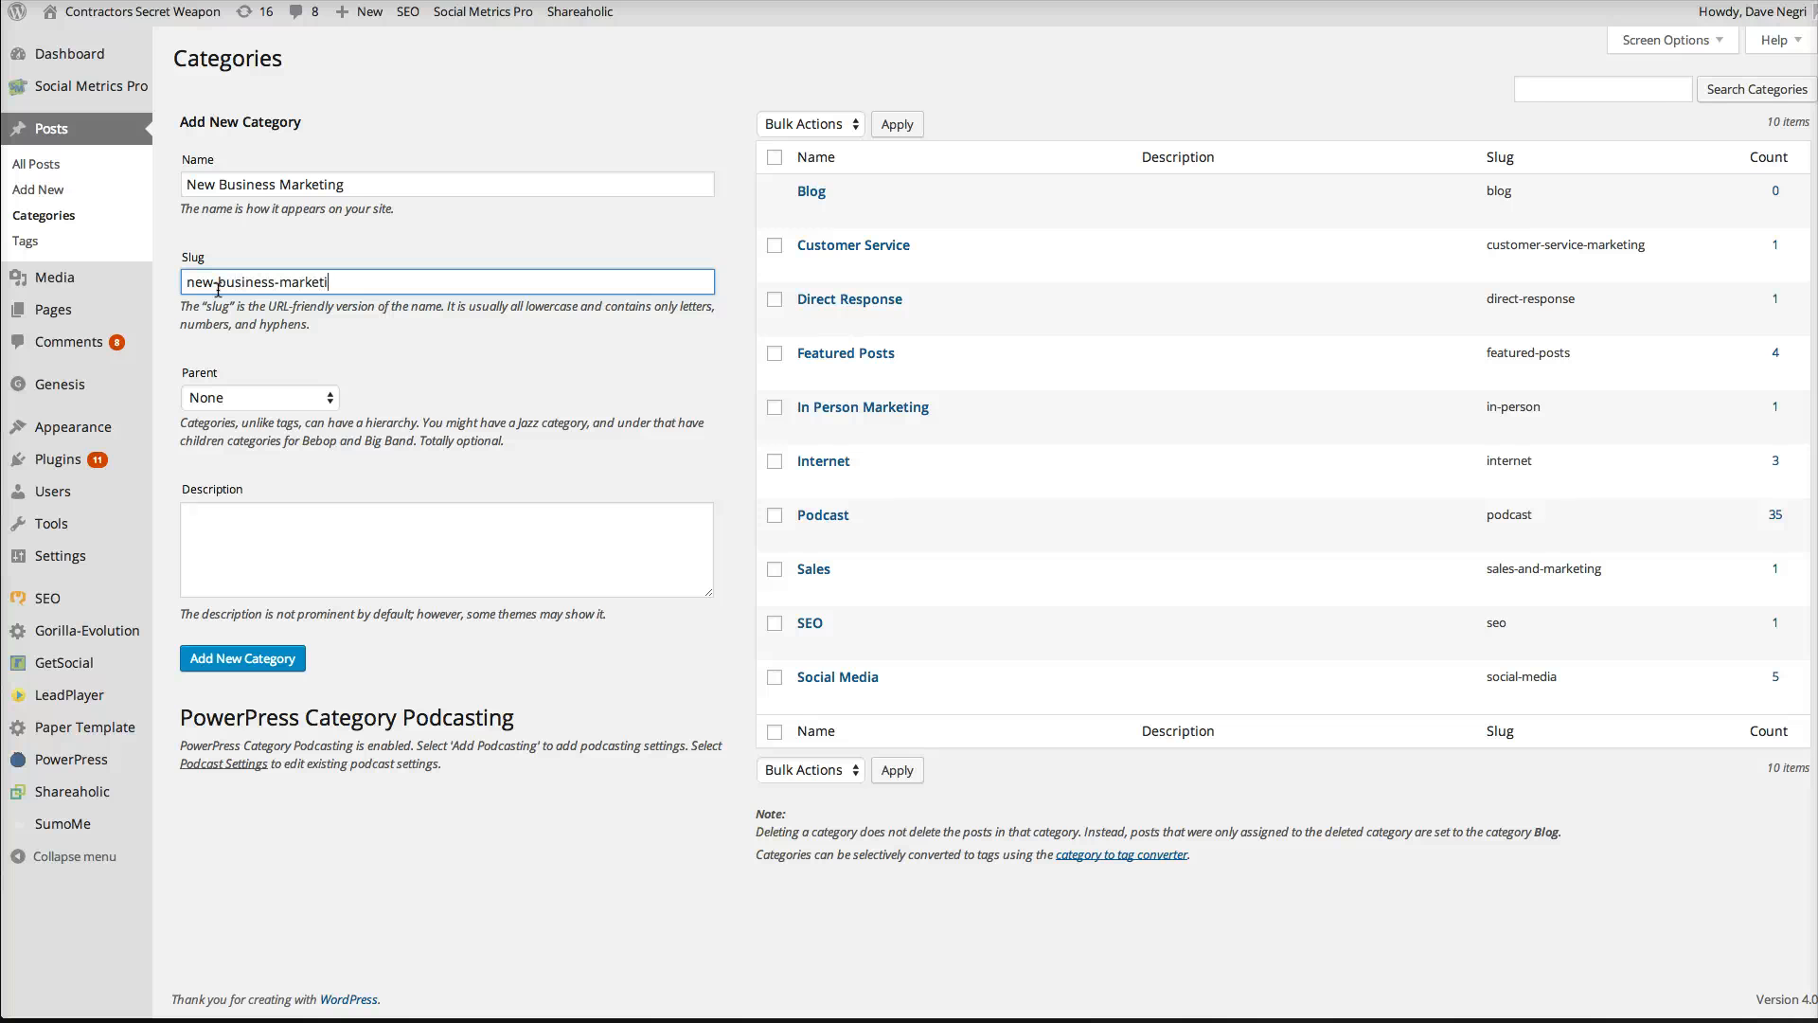
left_click(216, 655)
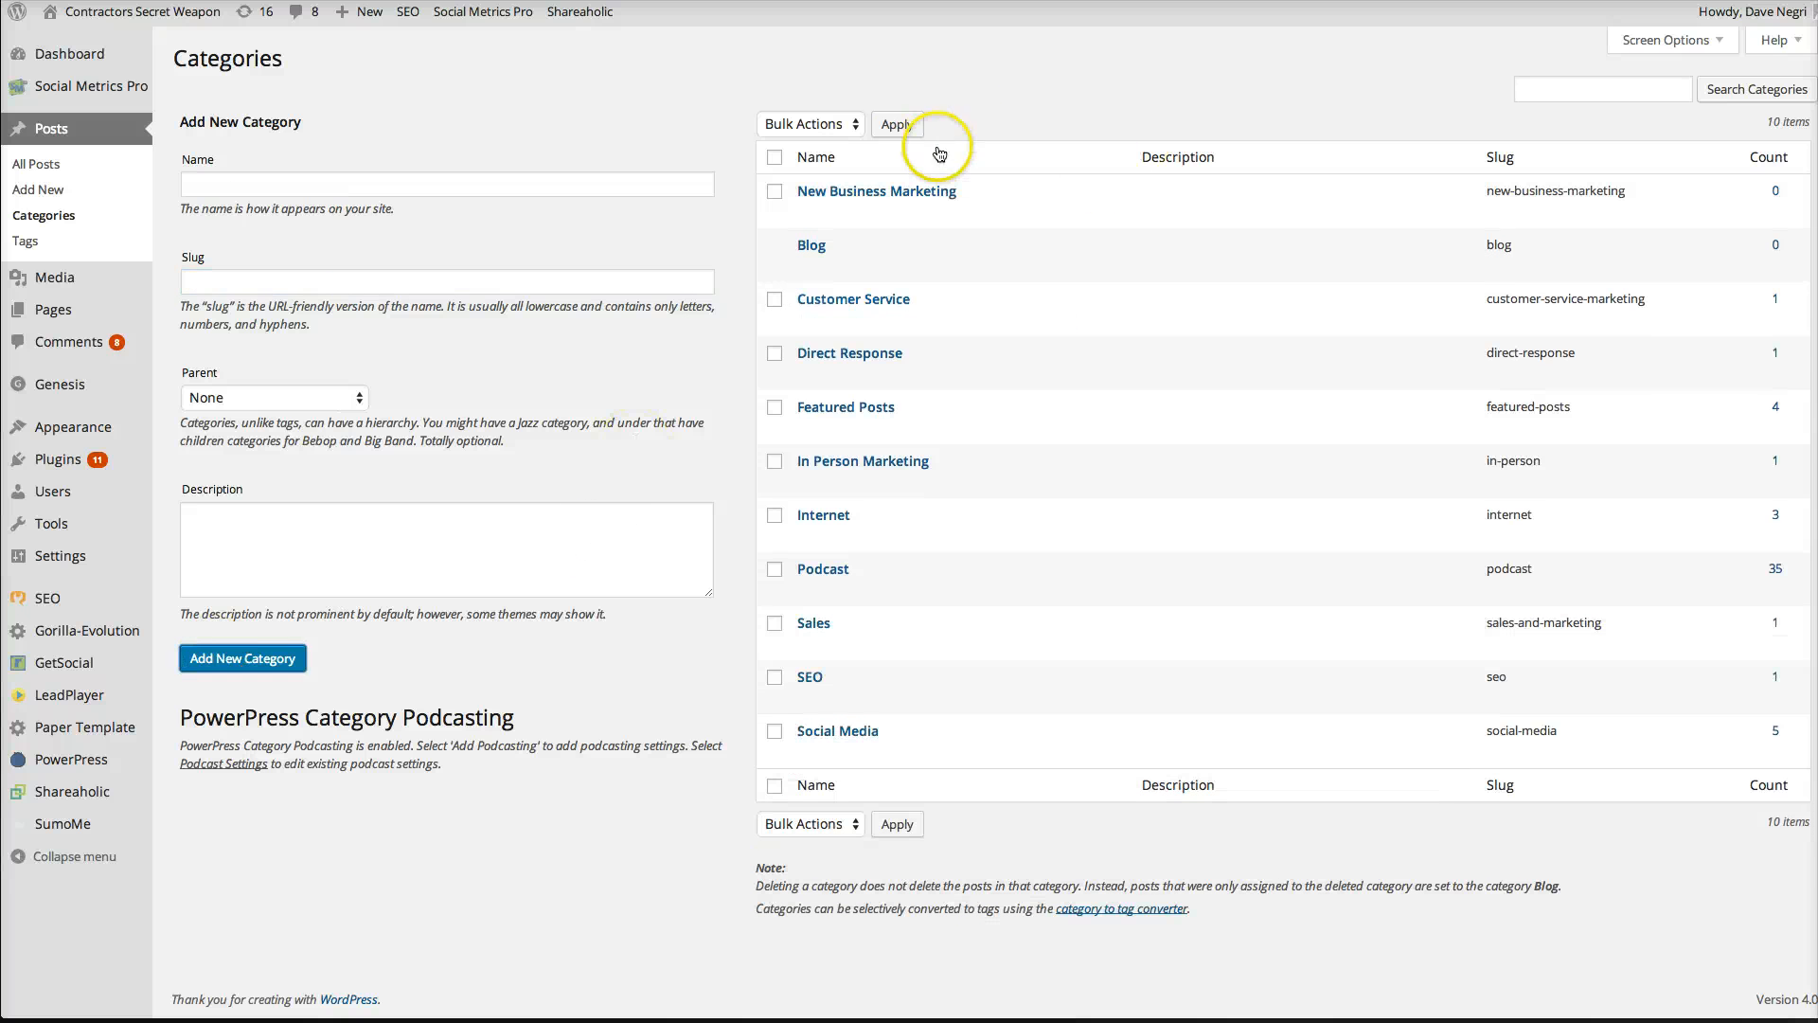
left_click(464, 93)
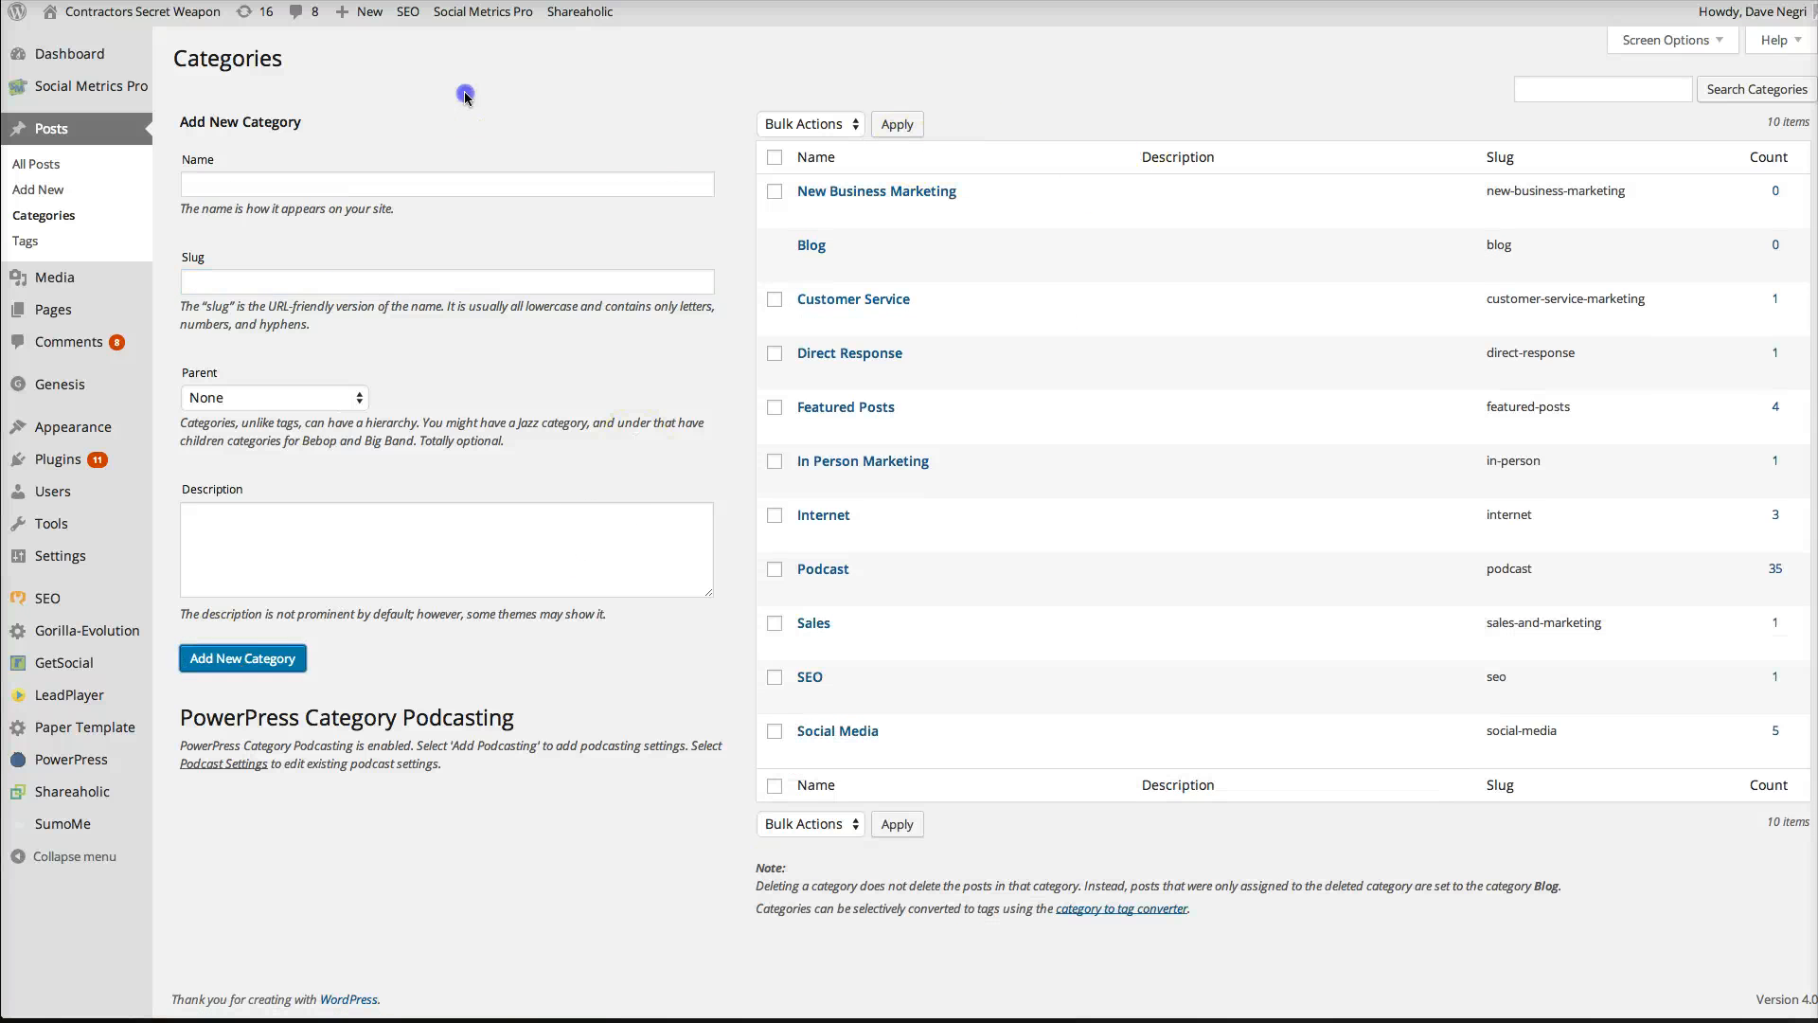
Assign the New Business Marketing category to post #32 in addition to Podcast and update the post
left_click(36, 163)
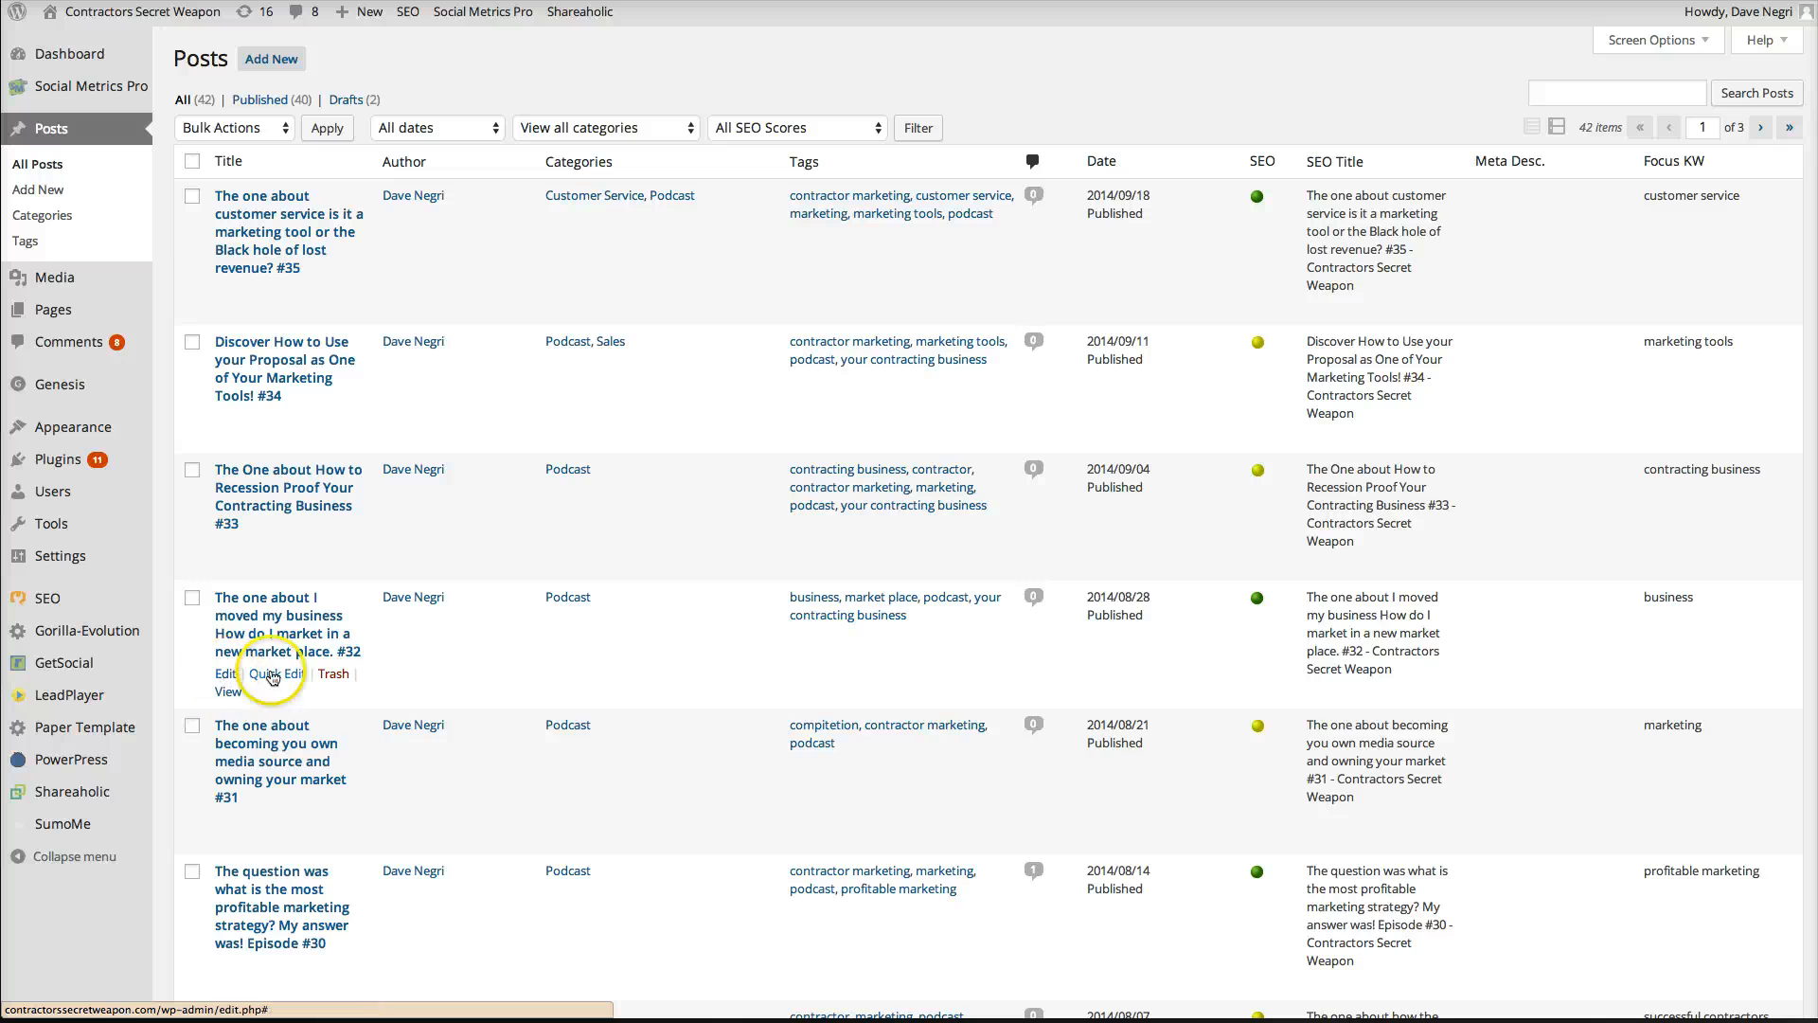
left_click(268, 673)
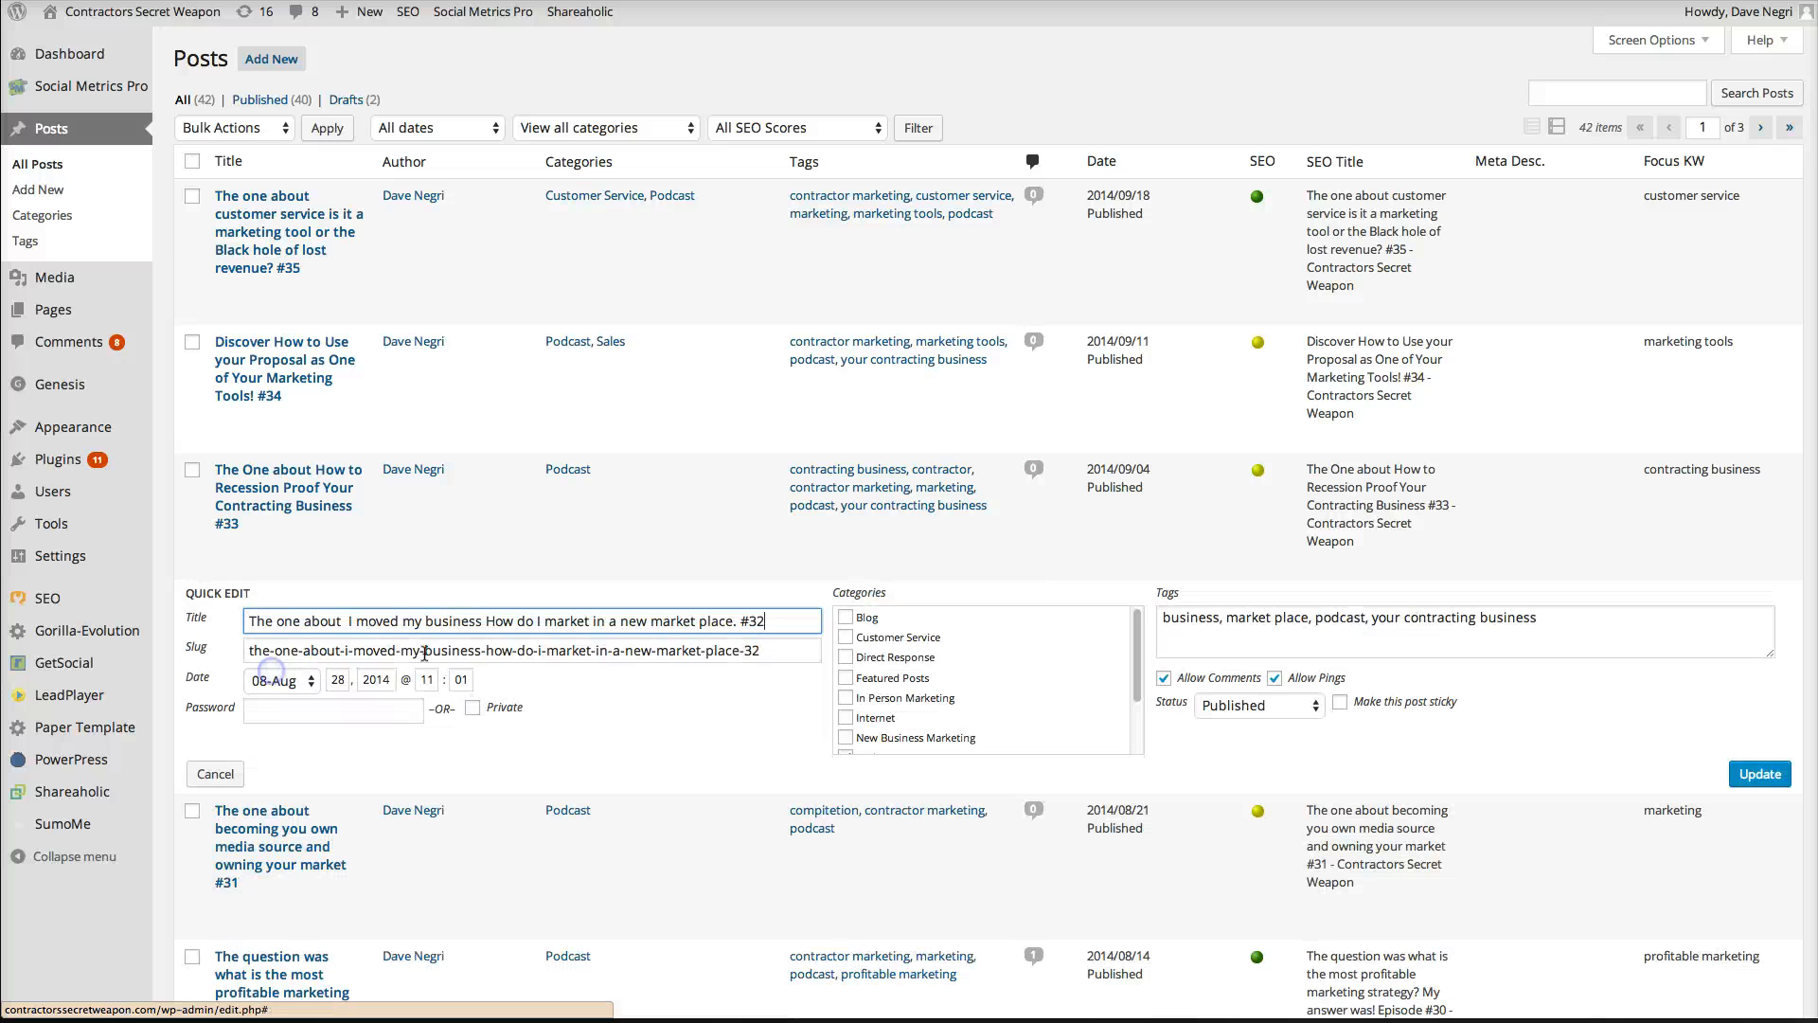
left_click(846, 734)
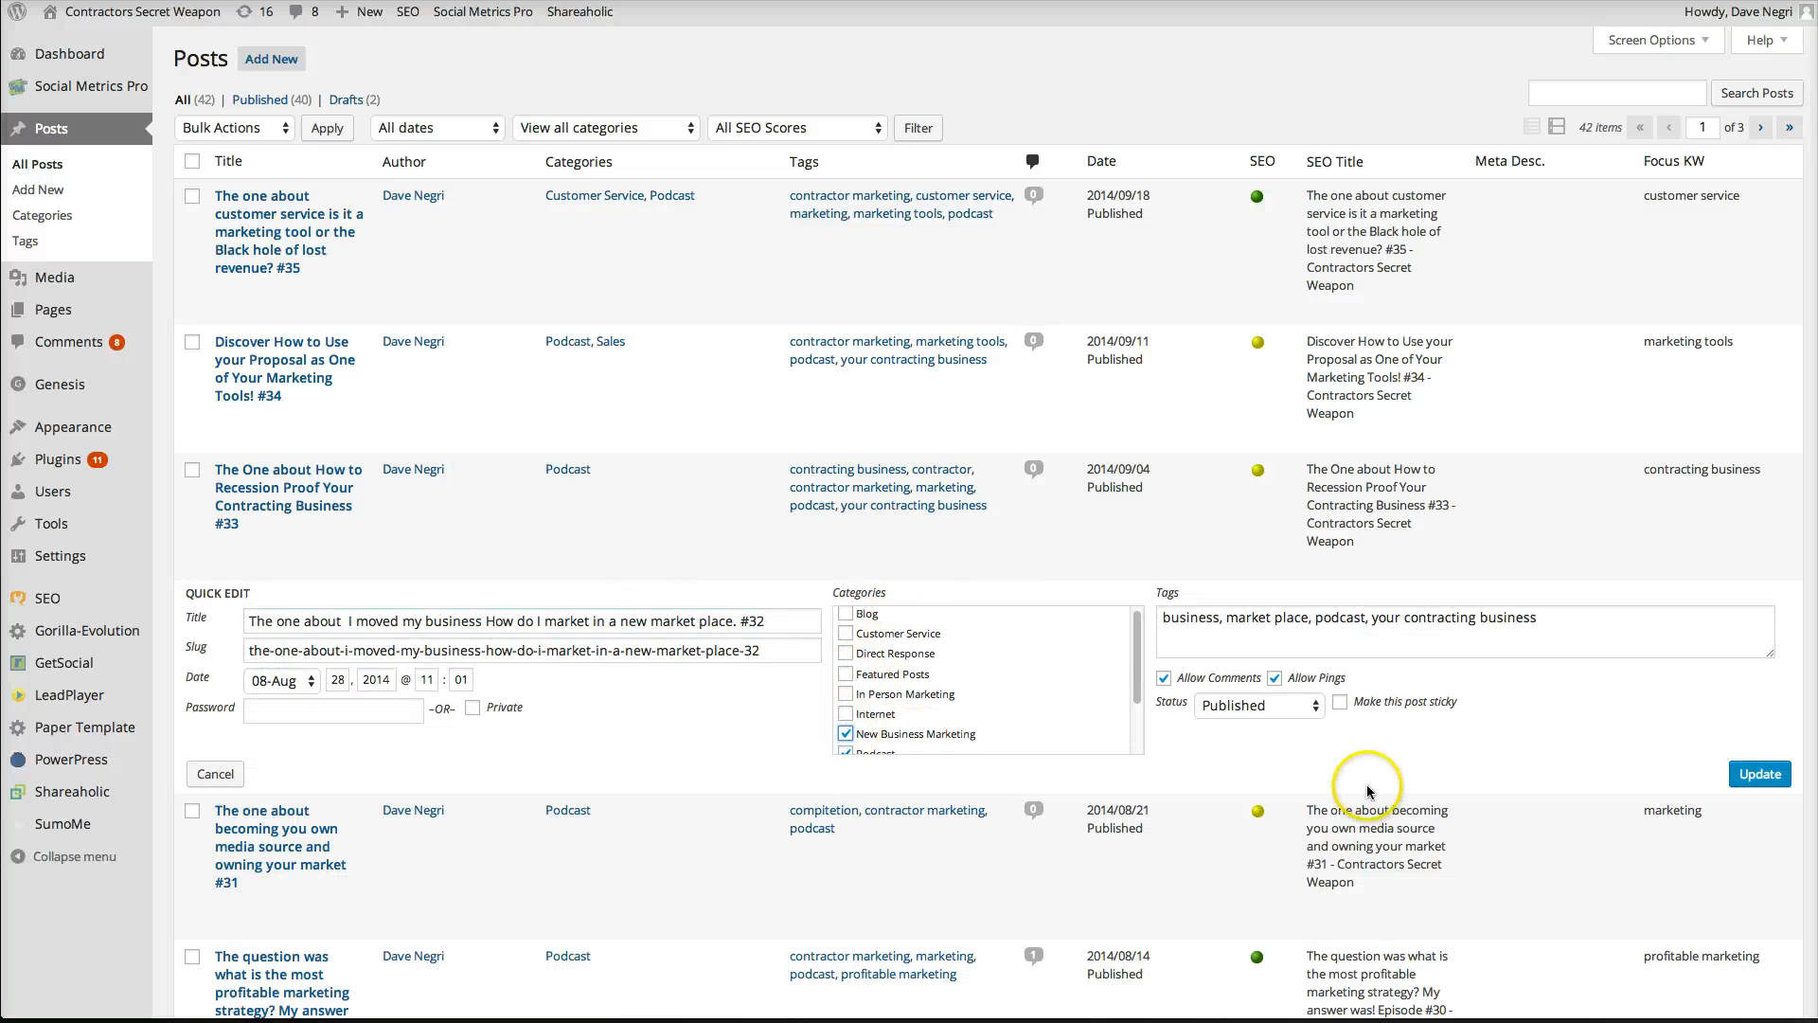
left_click(1757, 774)
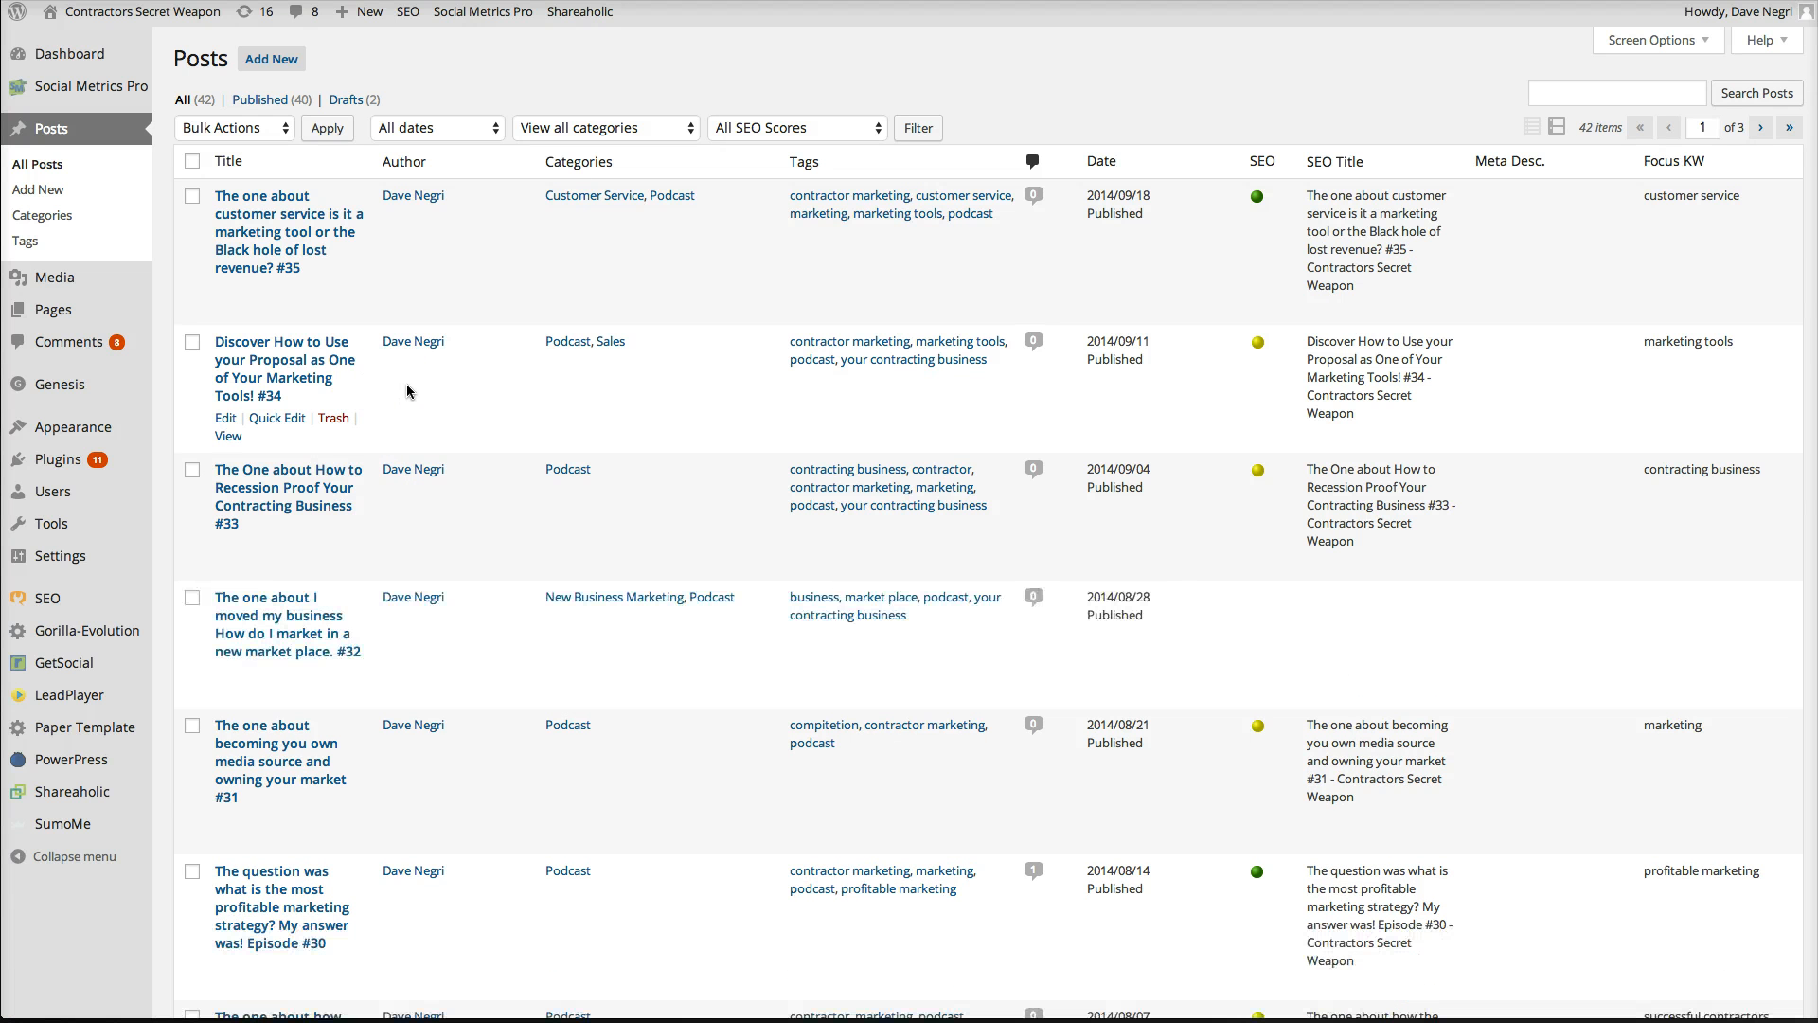
Open the site's navigation menu editor from the list of posts
scroll(407, 391, "down", 1)
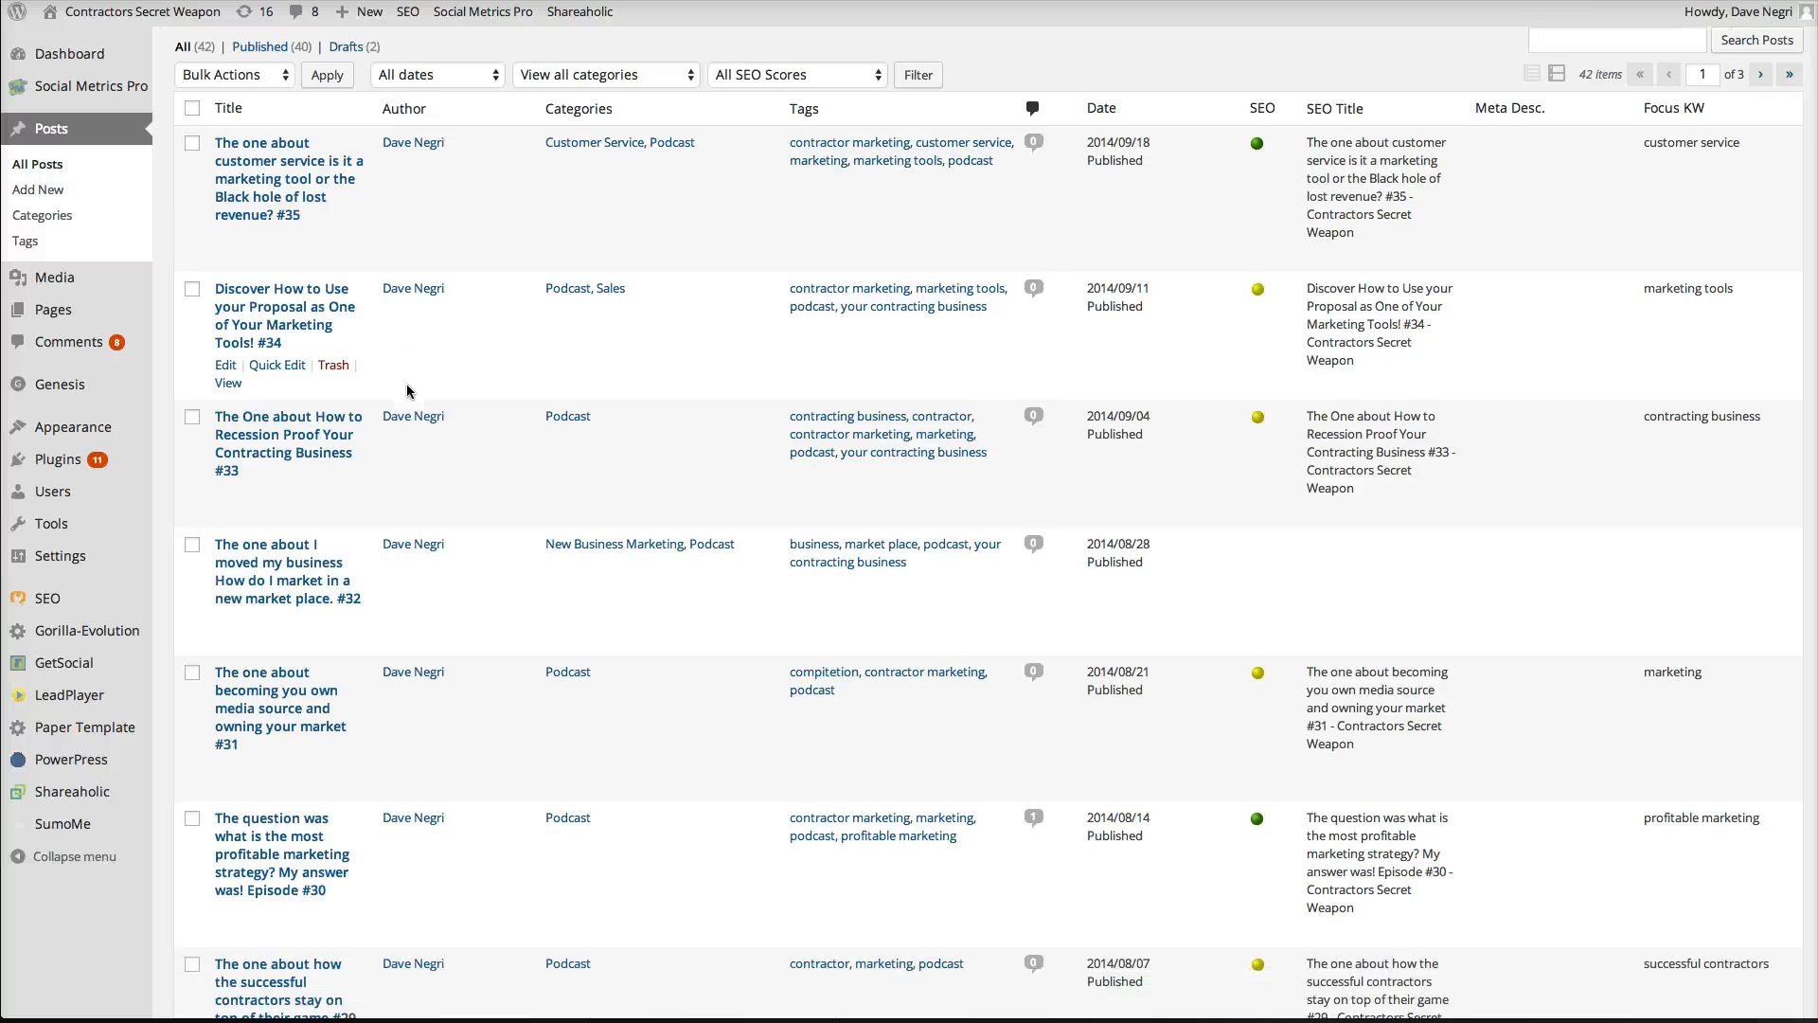
mouse_move(104, 296)
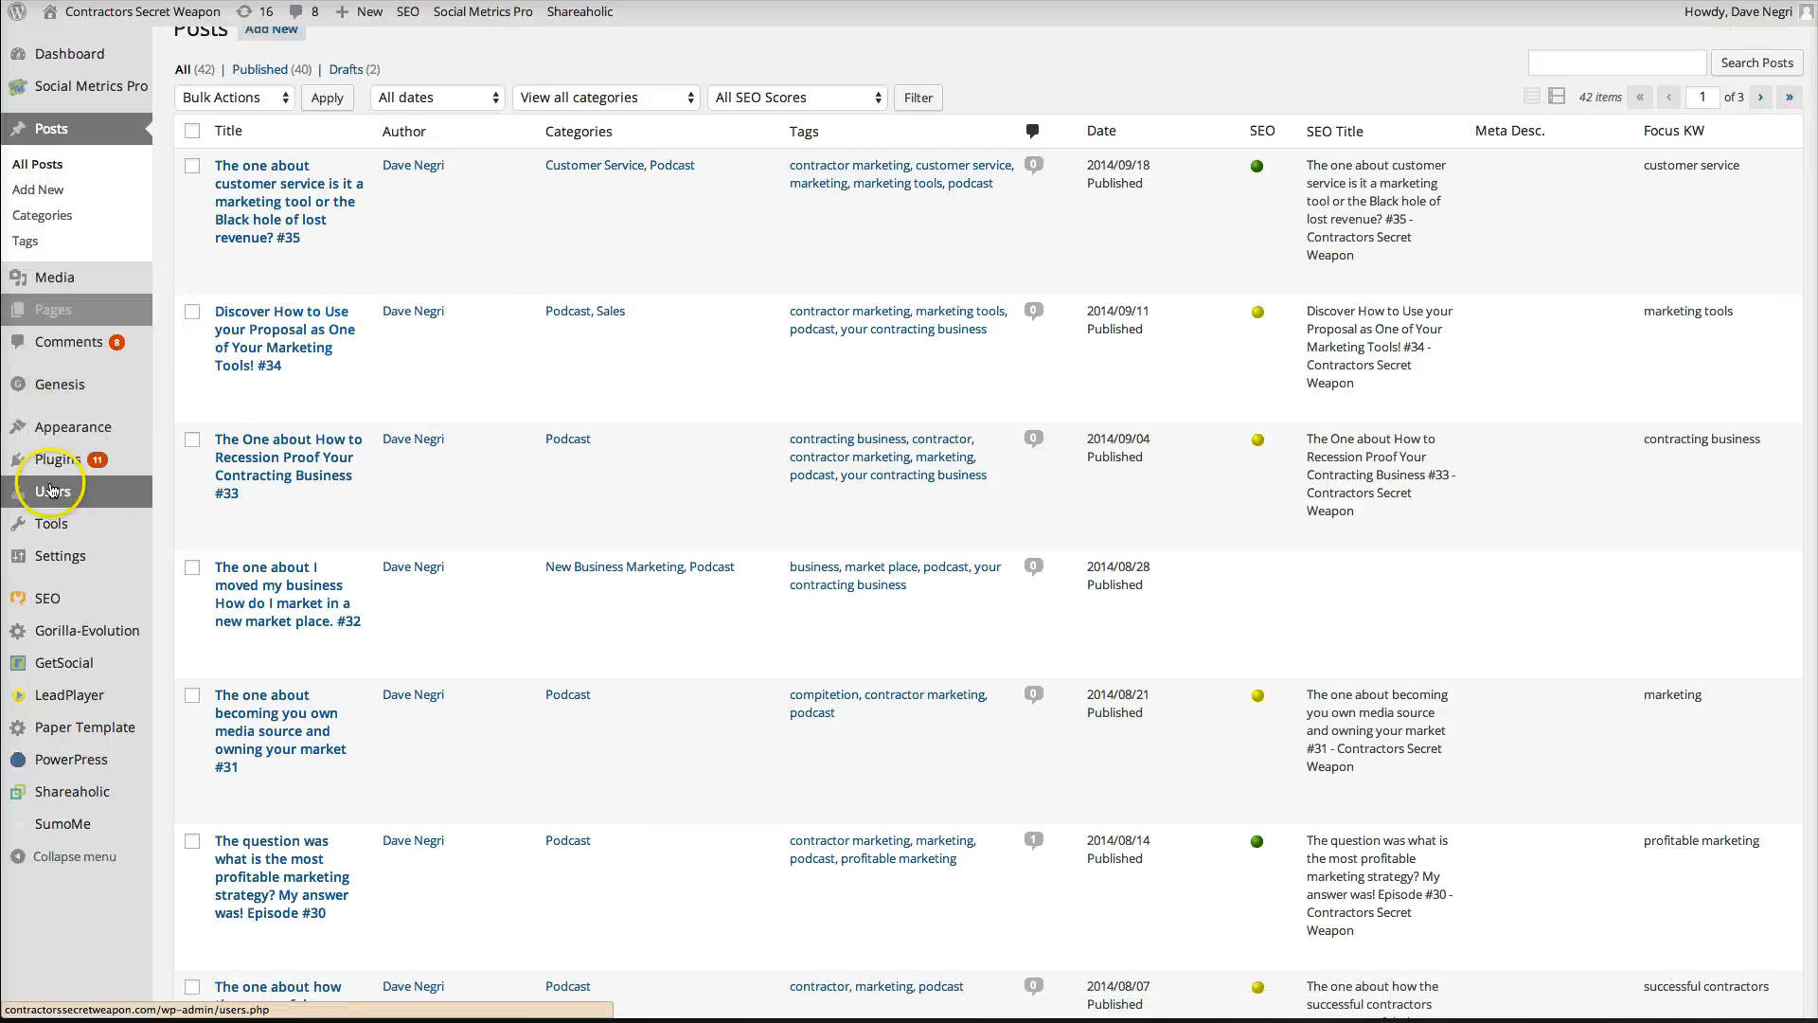
mouse_move(38, 426)
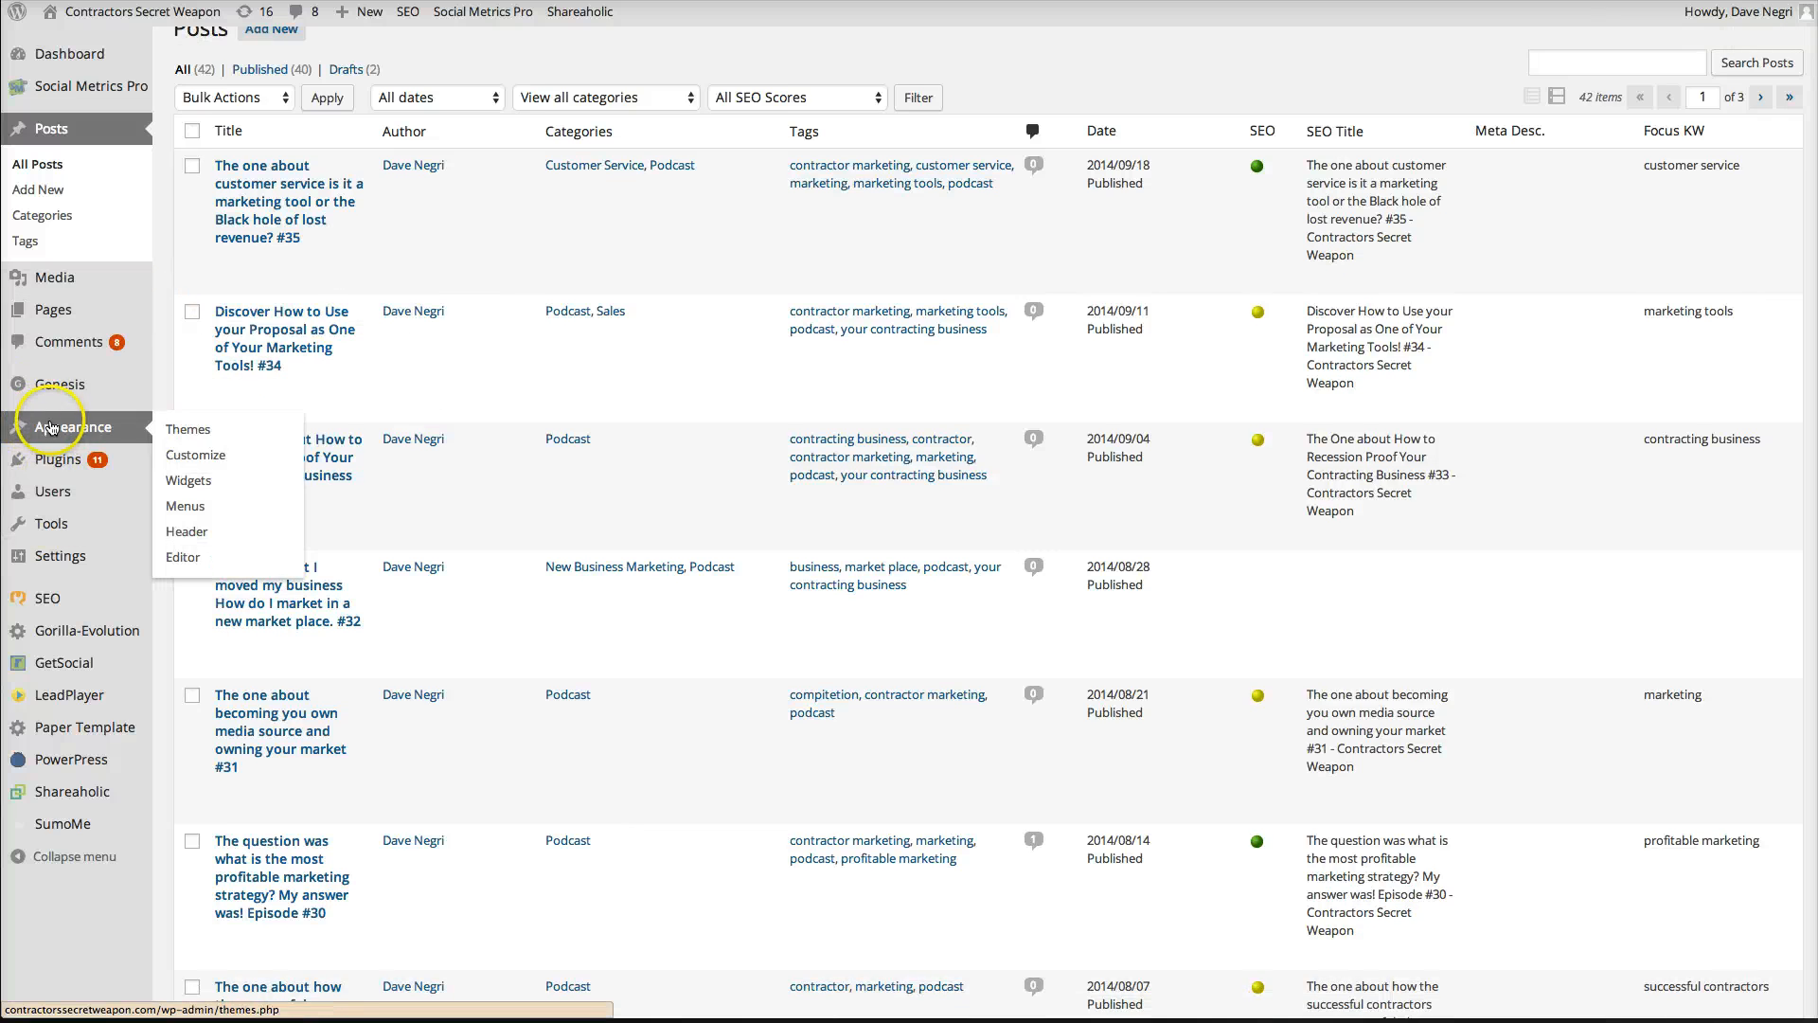
left_click(187, 508)
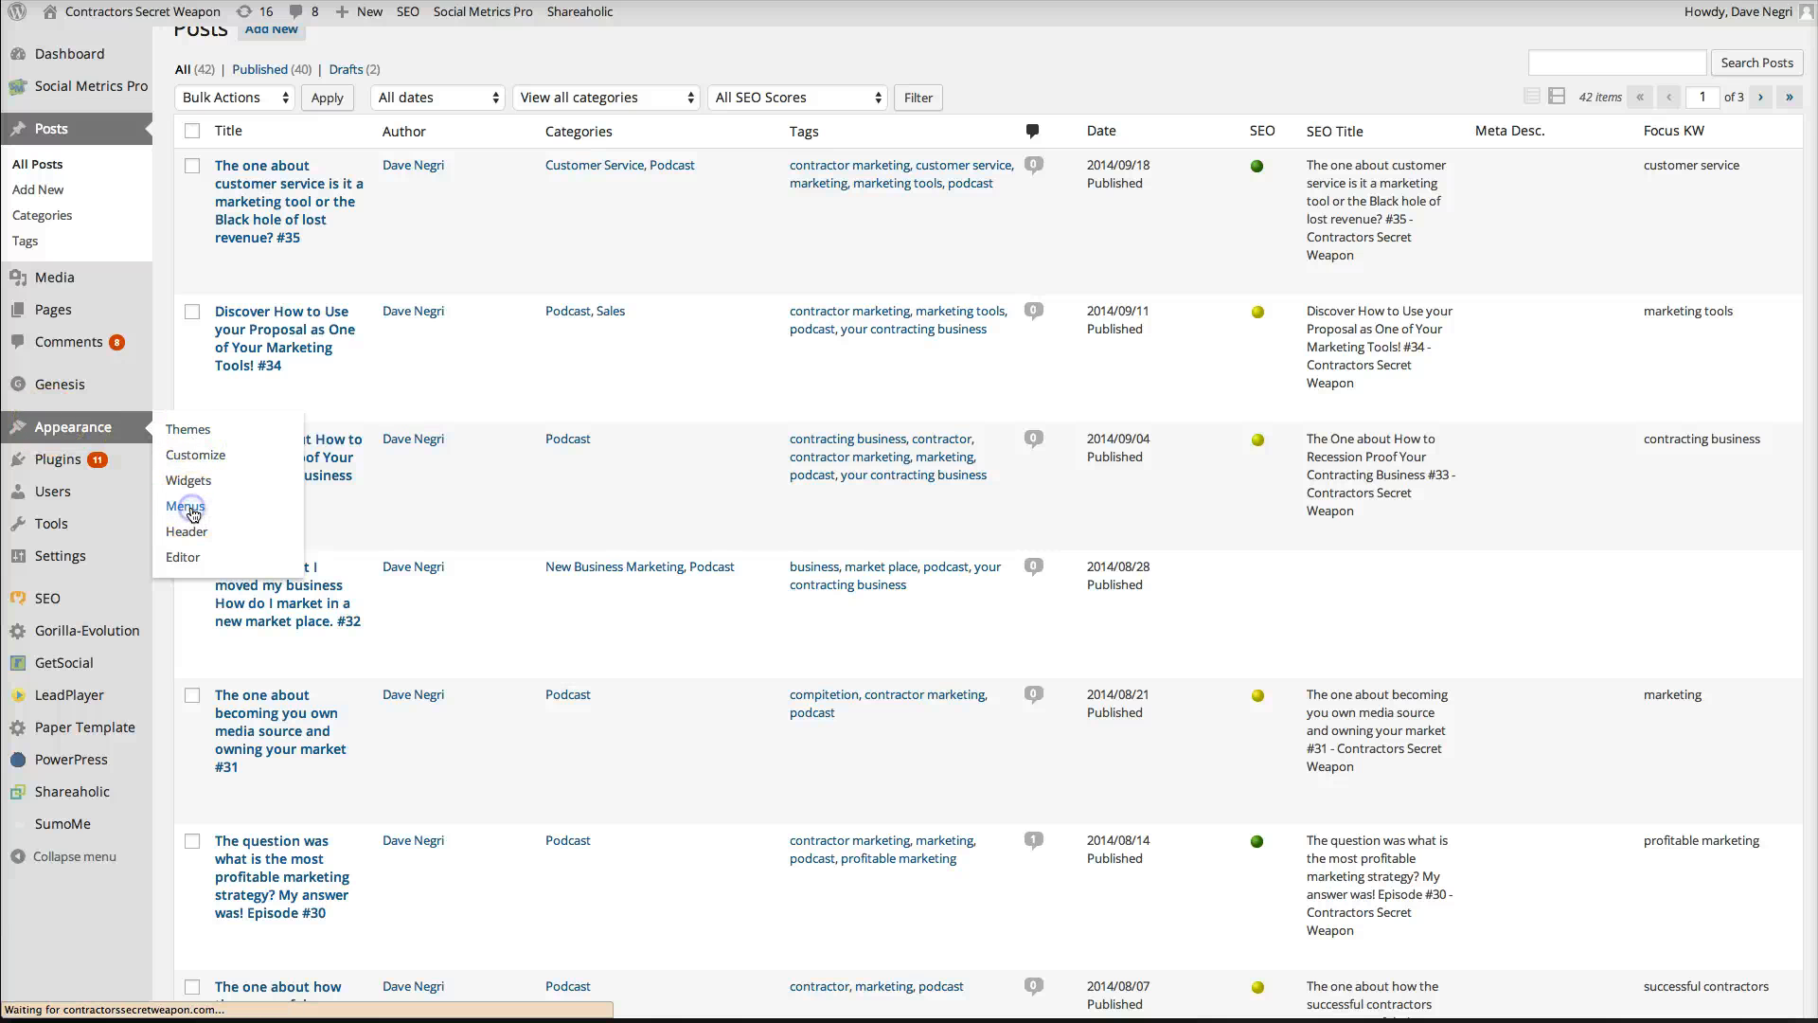
left_click(797, 417)
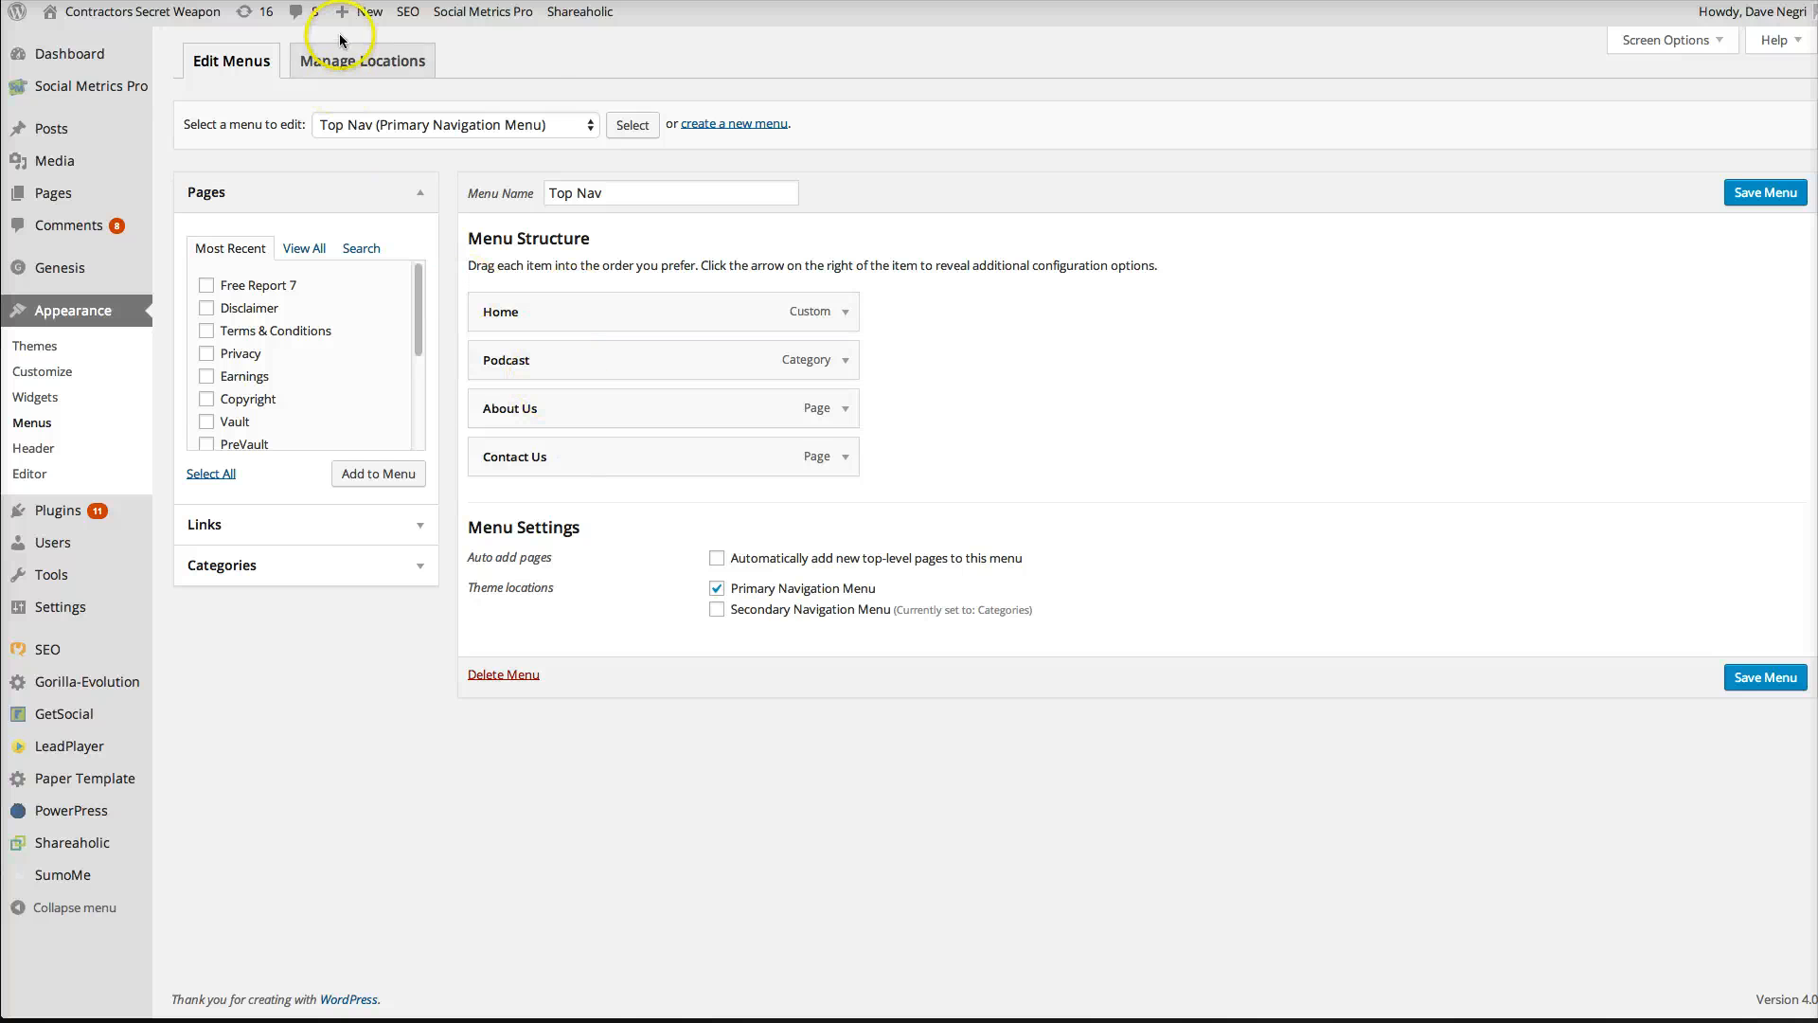
Visit the live site and check which entries the Blog submenu offers
mouse_move(408, 12)
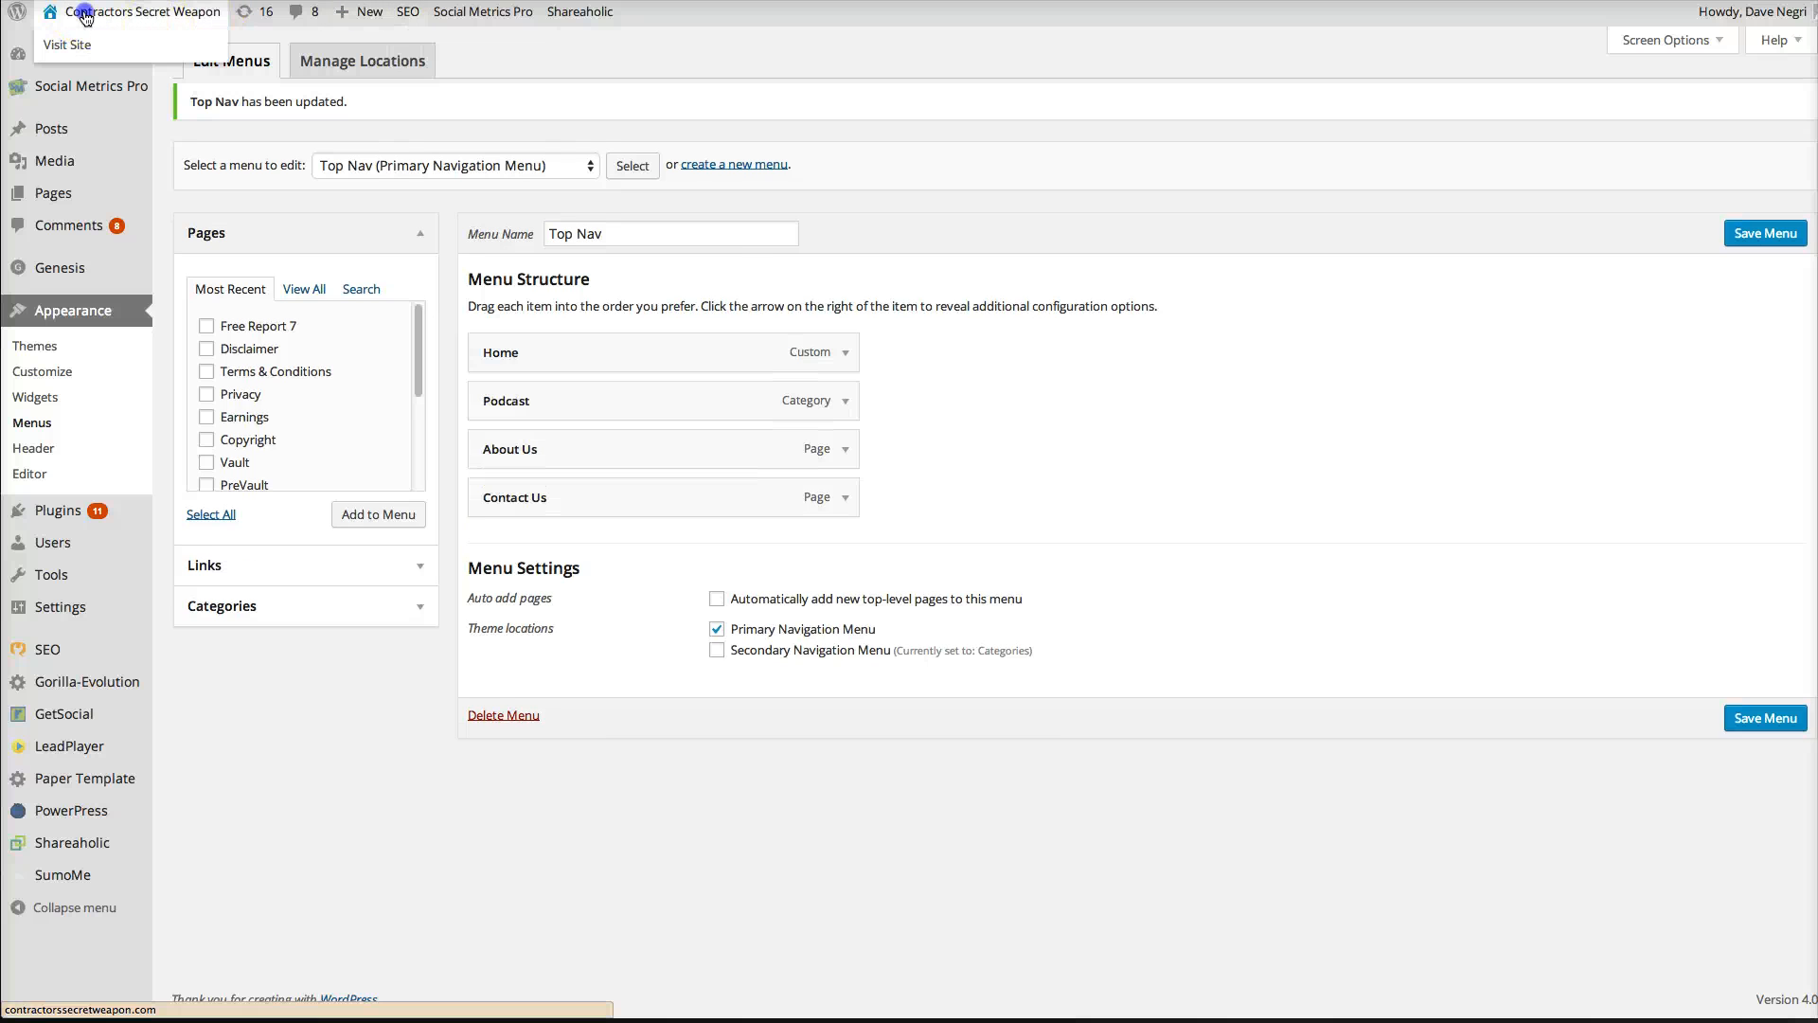
left_click(75, 43)
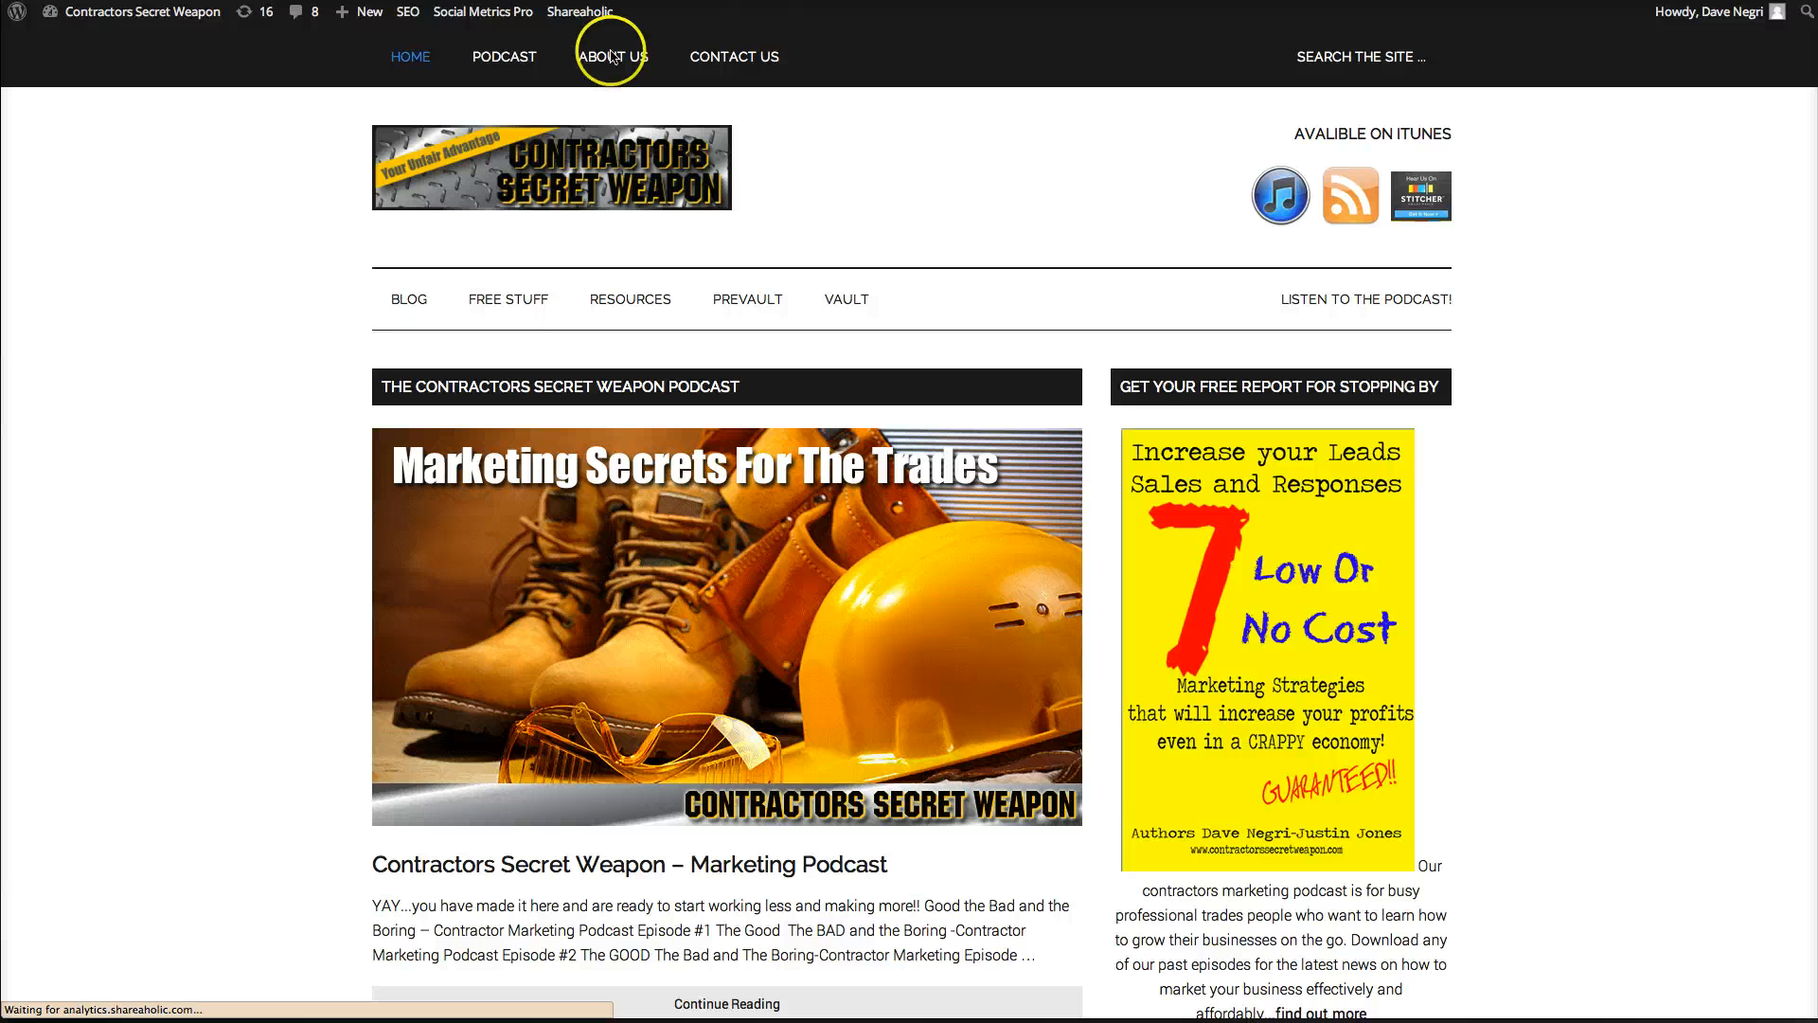
mouse_move(409, 301)
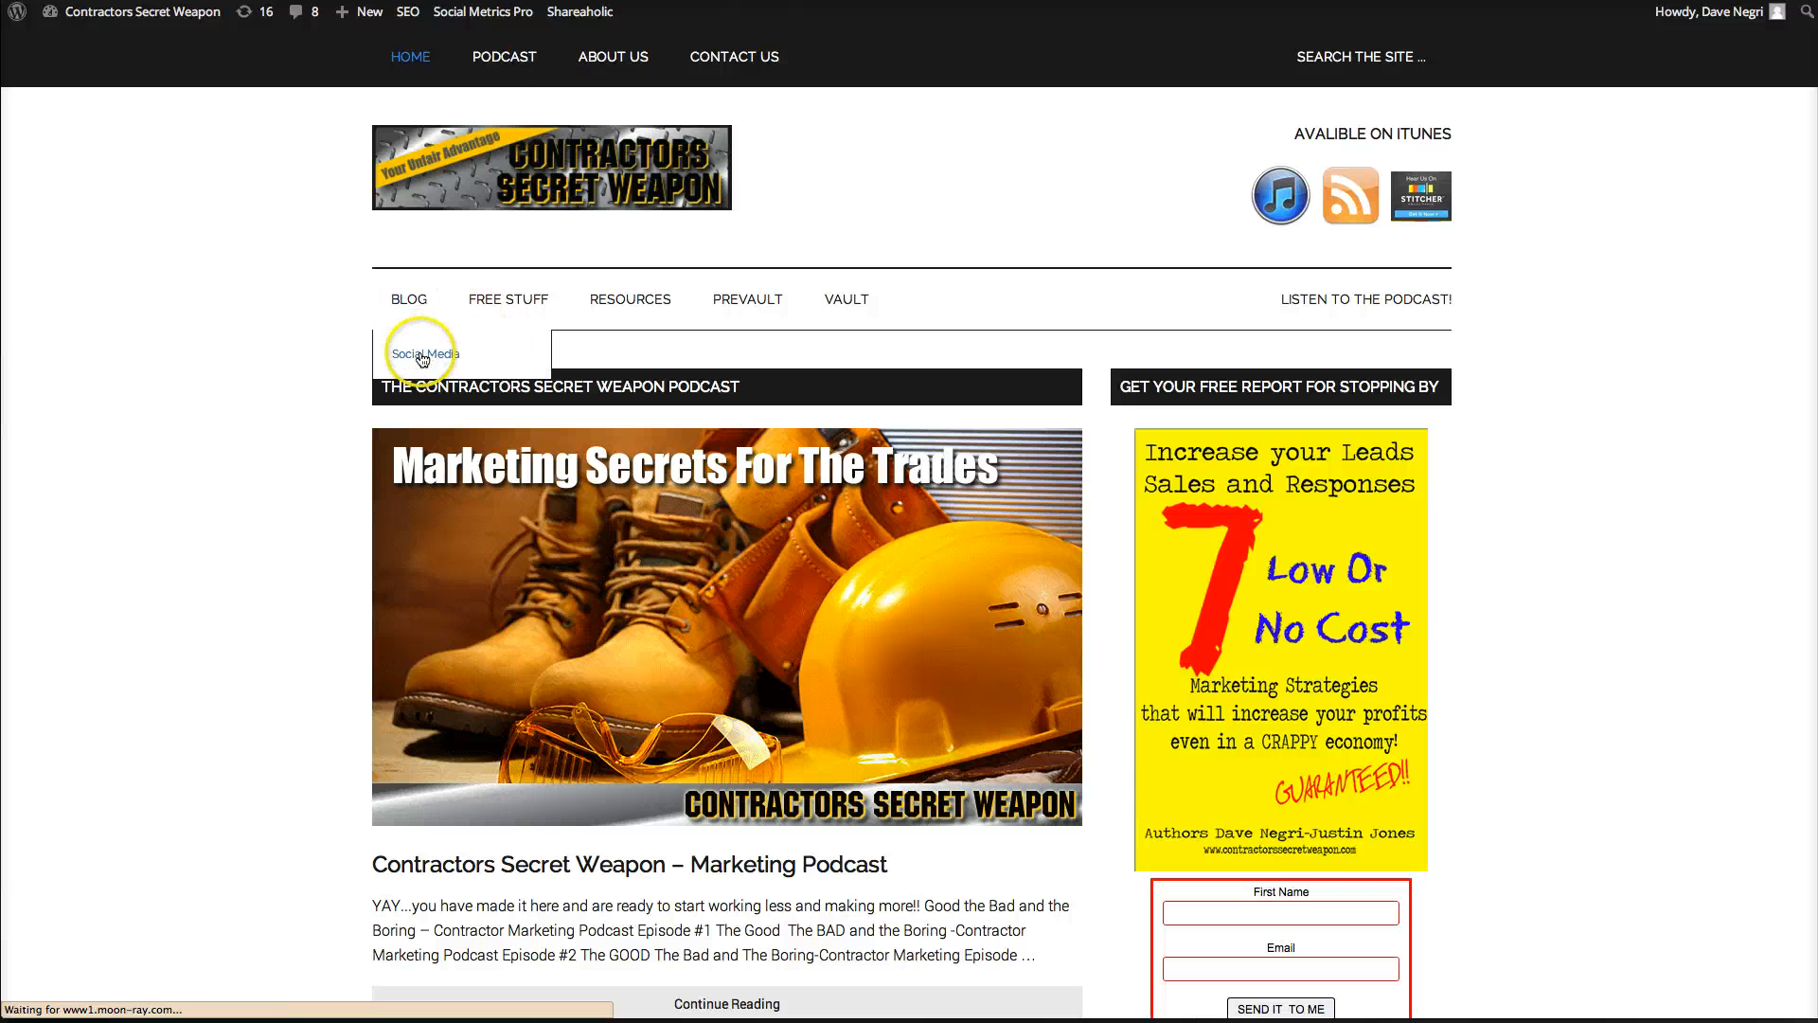
Return to the menu editor and load Categories (Secondary Navigation Menu) for editing
left_click(402, 1)
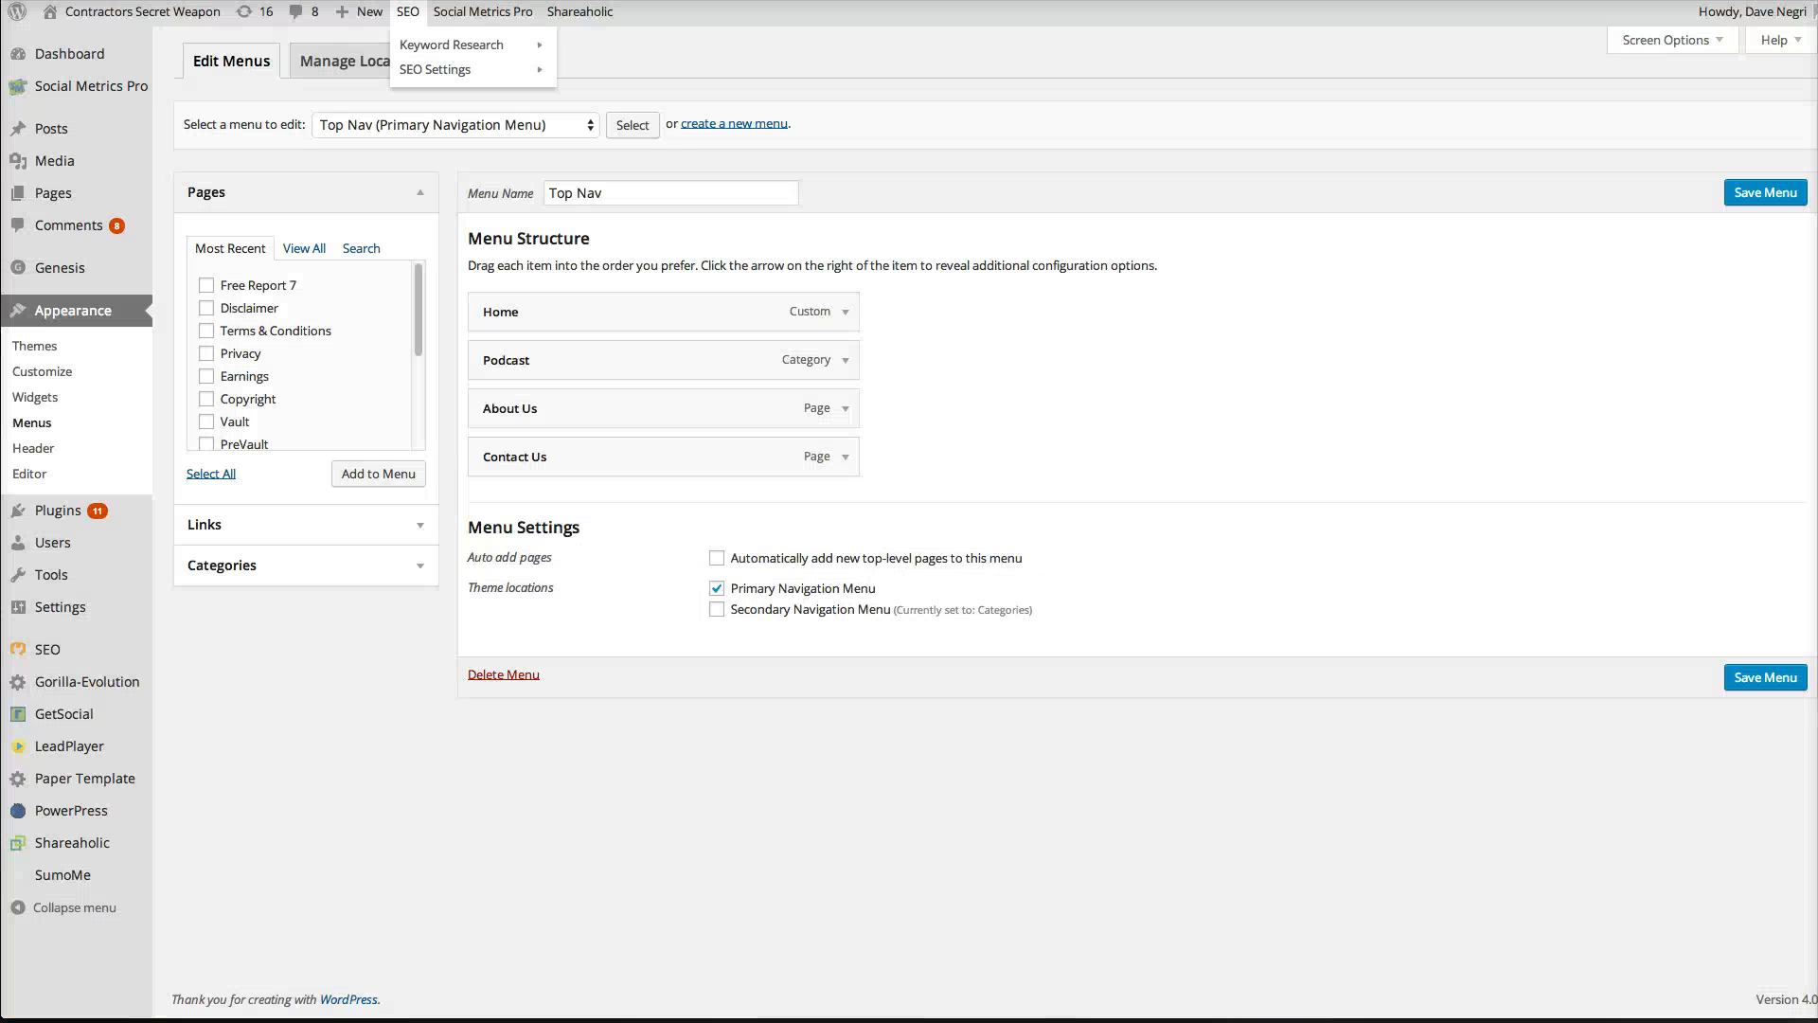
left_click(408, 124)
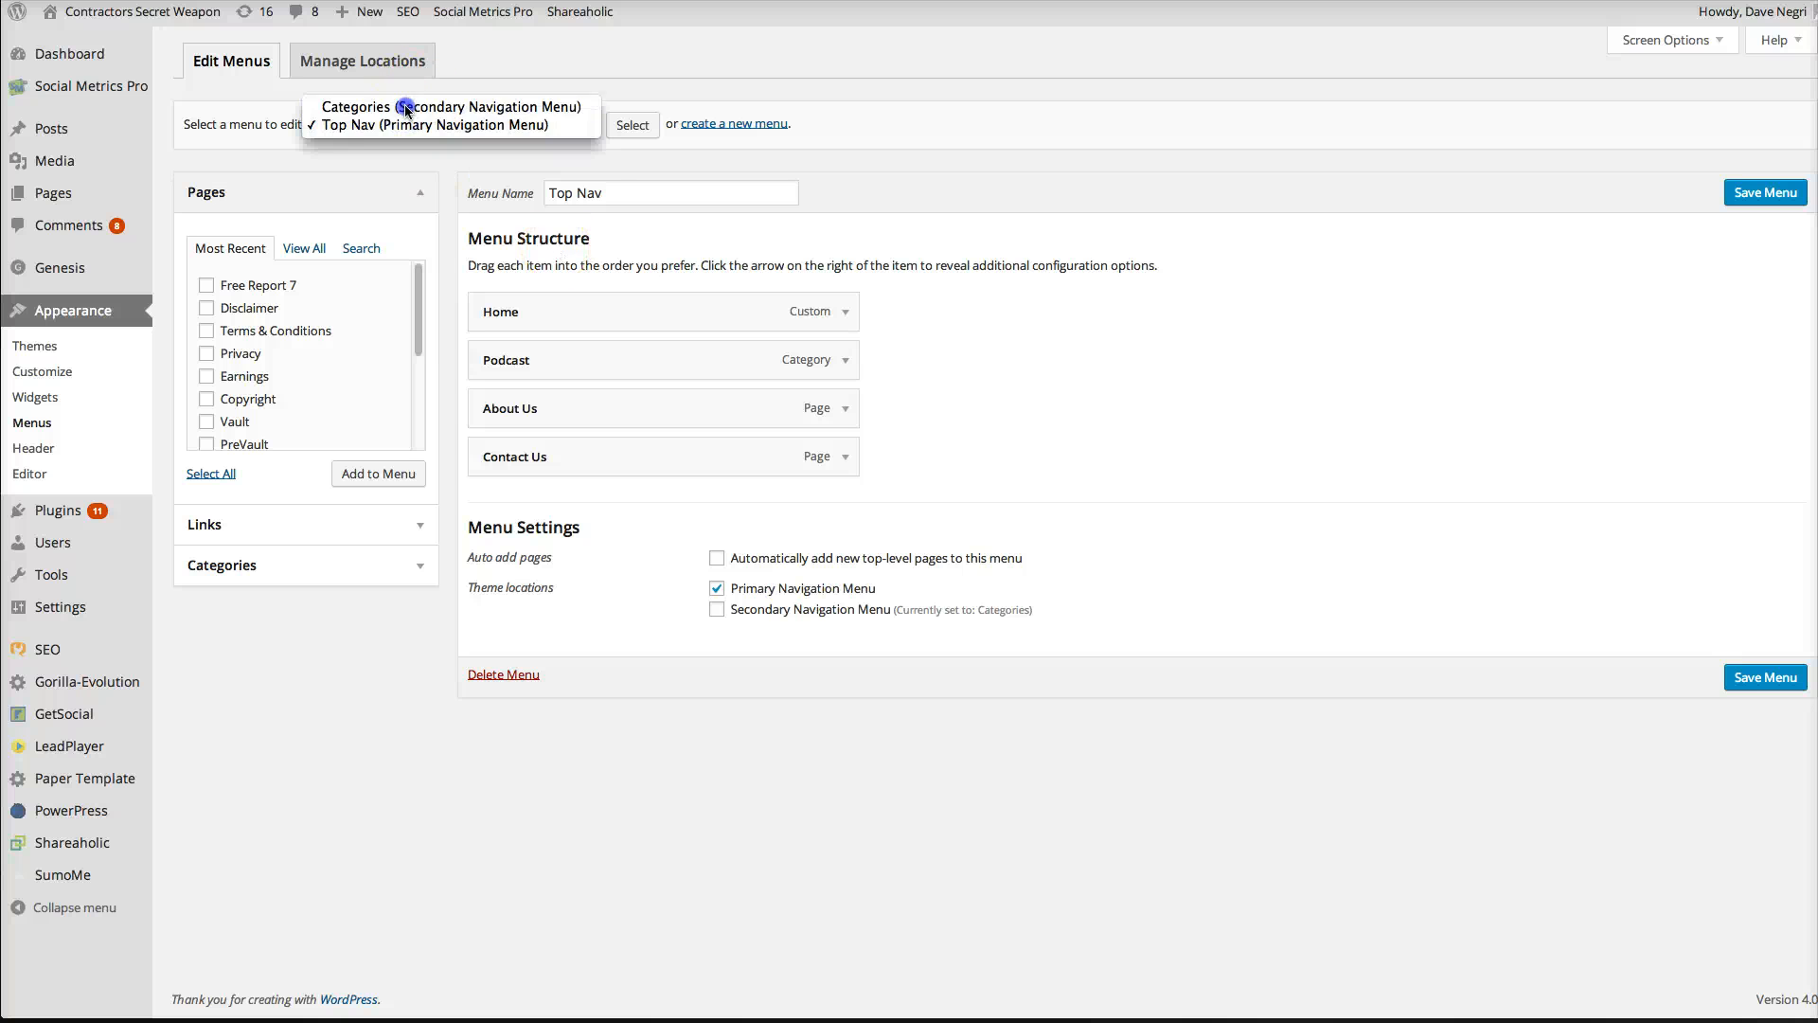
left_click(404, 104)
left_click(629, 125)
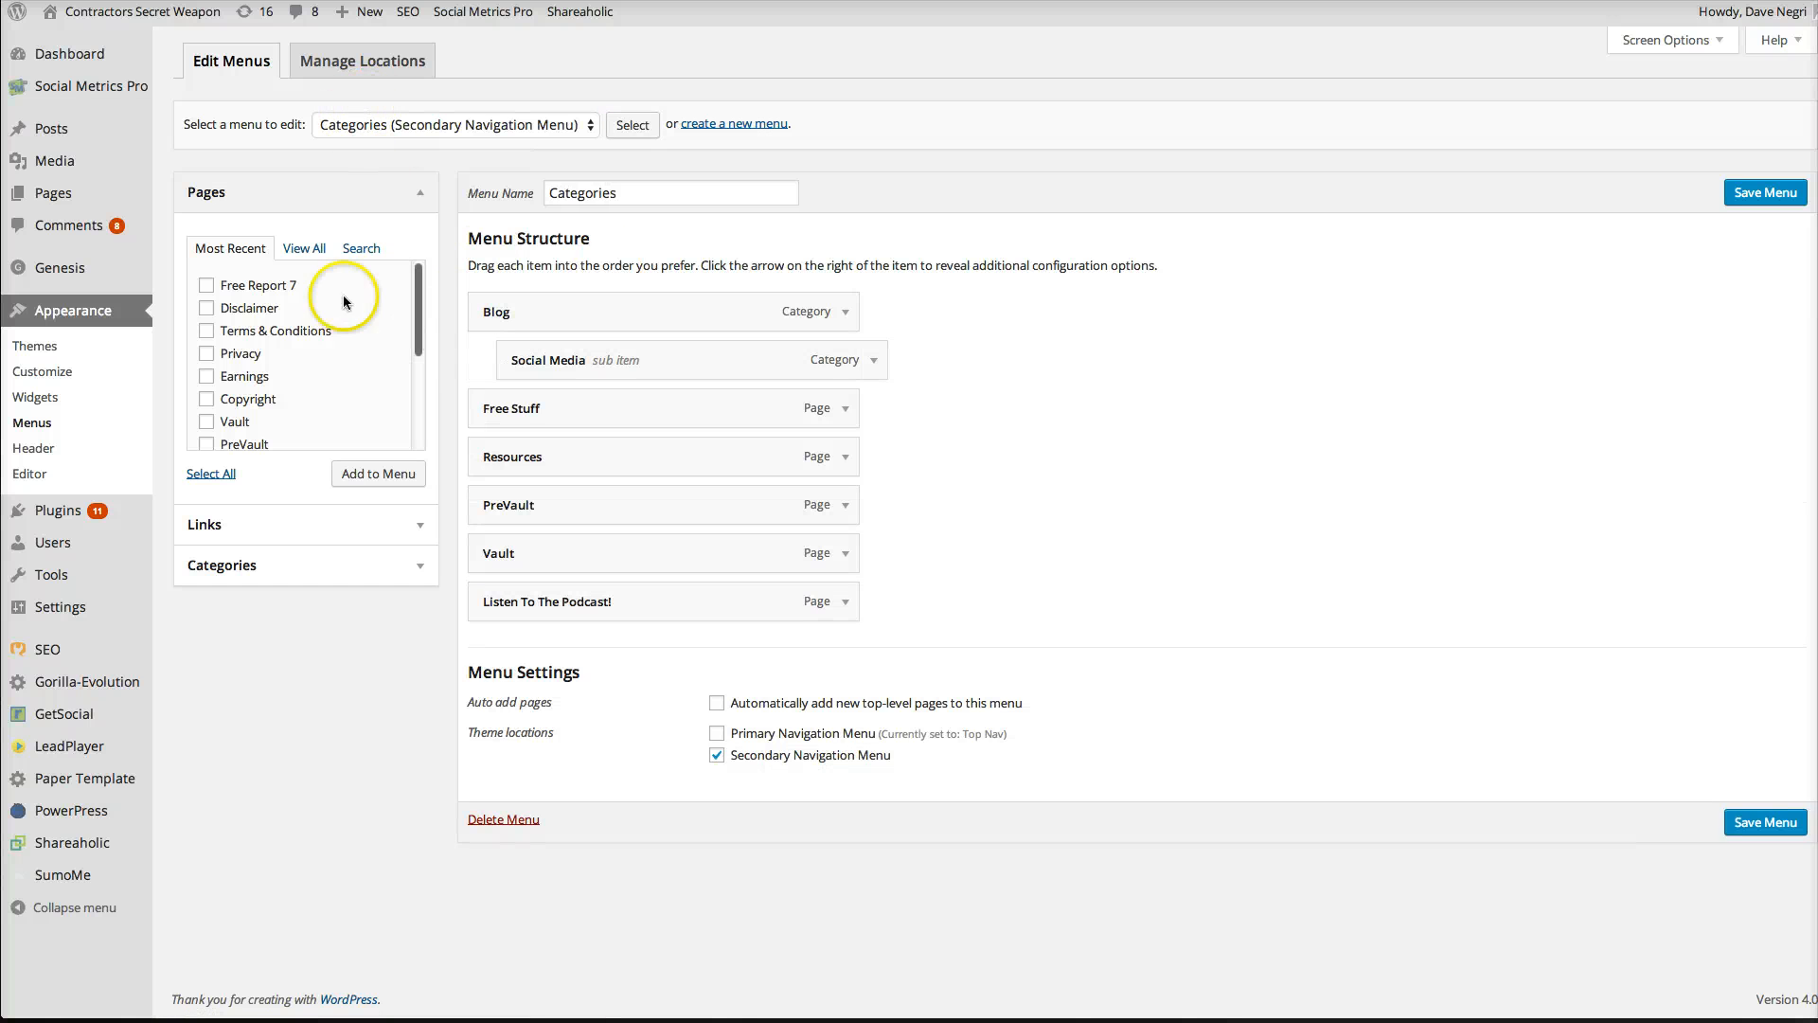
Add the Customer Service, Sales and New Business Marketing categories to the Categories menu
left_click(220, 566)
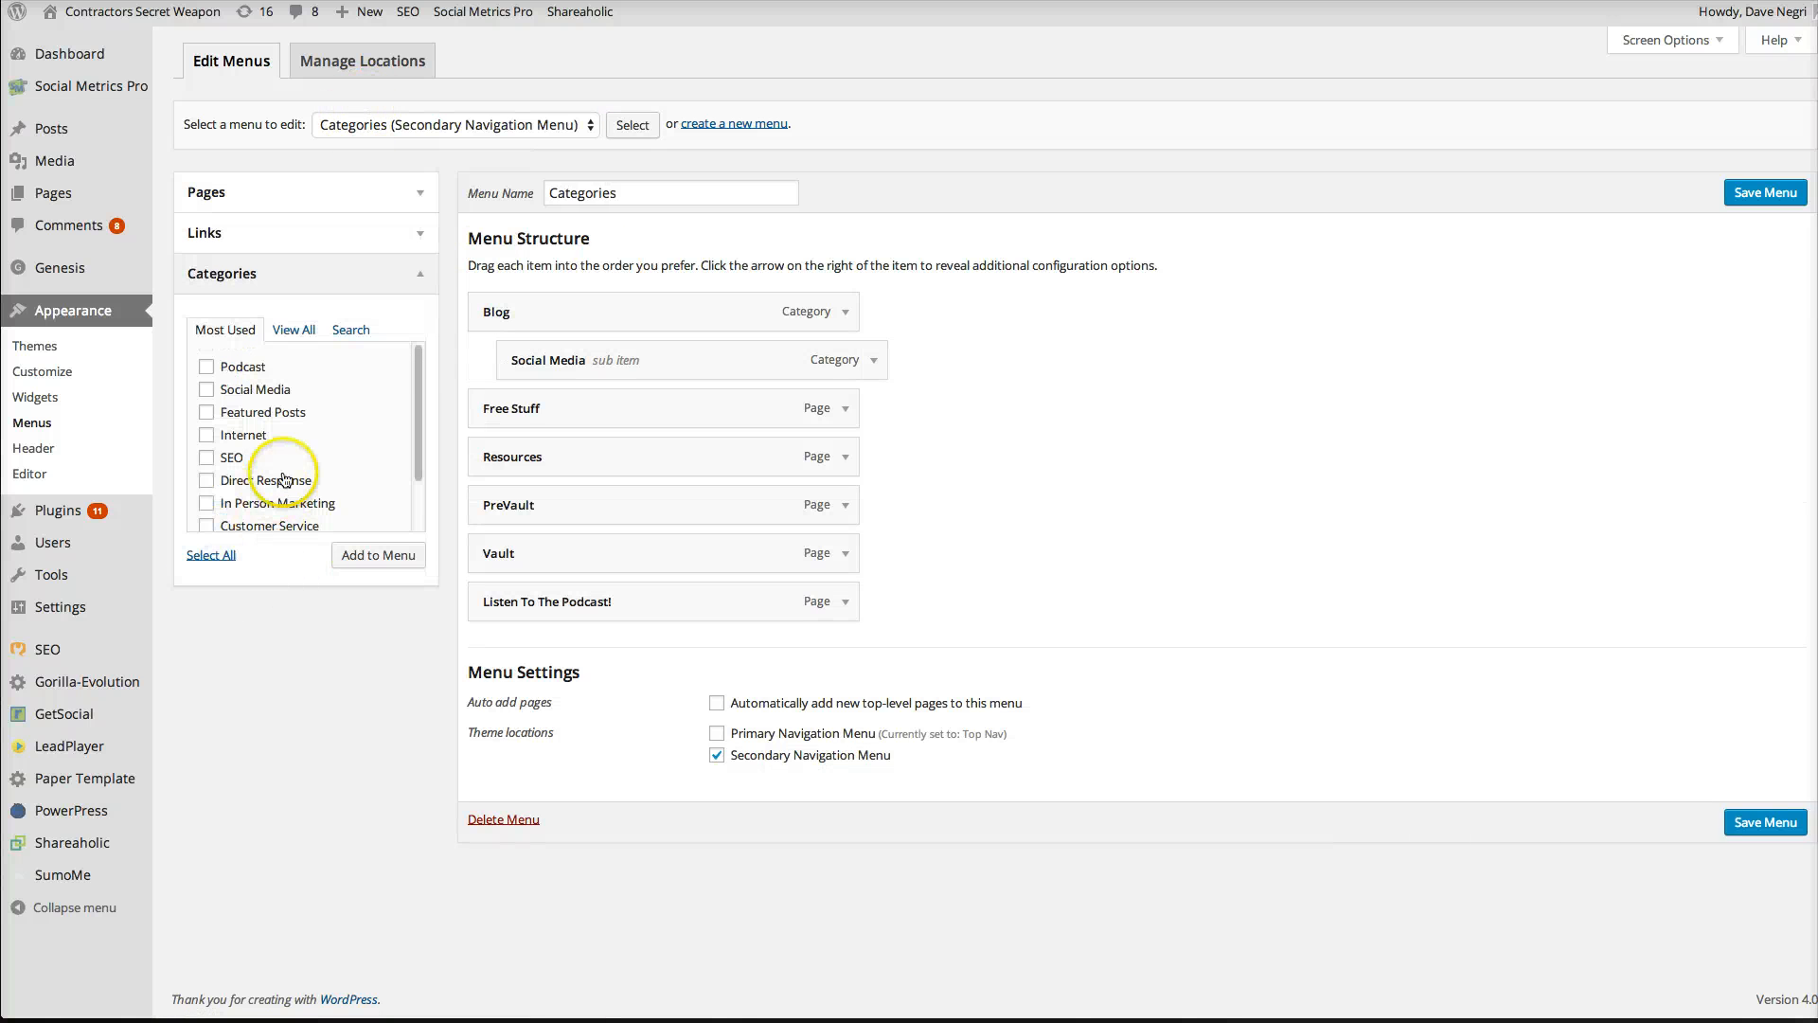
scroll(270, 505, "down", 3)
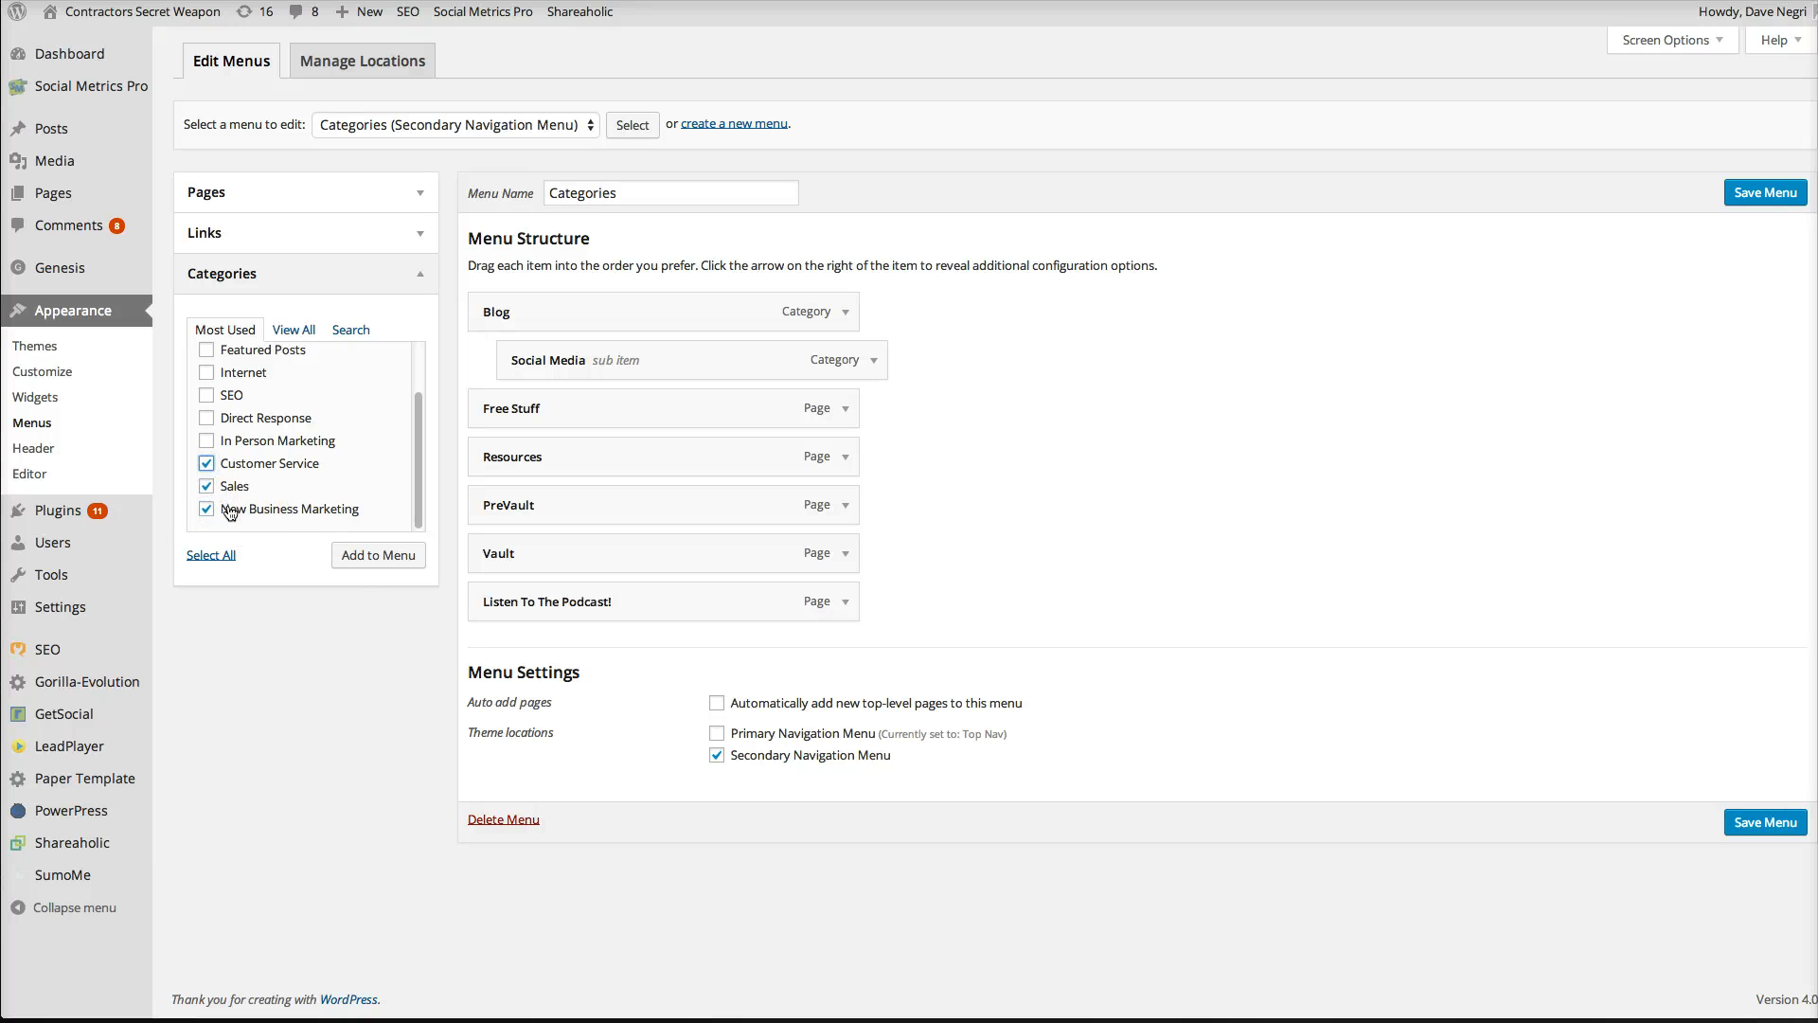
left_click(377, 555)
Nest Customer Service, New Business Marketing and Sales under Blog in that order below Social Media, and save the menu
left_click_drag(572, 654, 618, 407)
left_click_drag(597, 747, 606, 454)
left_click_drag(556, 748, 622, 495)
left_click(1747, 192)
Reload the live site and check the New Business Marketing page through the Blog submenu
left_click(1300, 2)
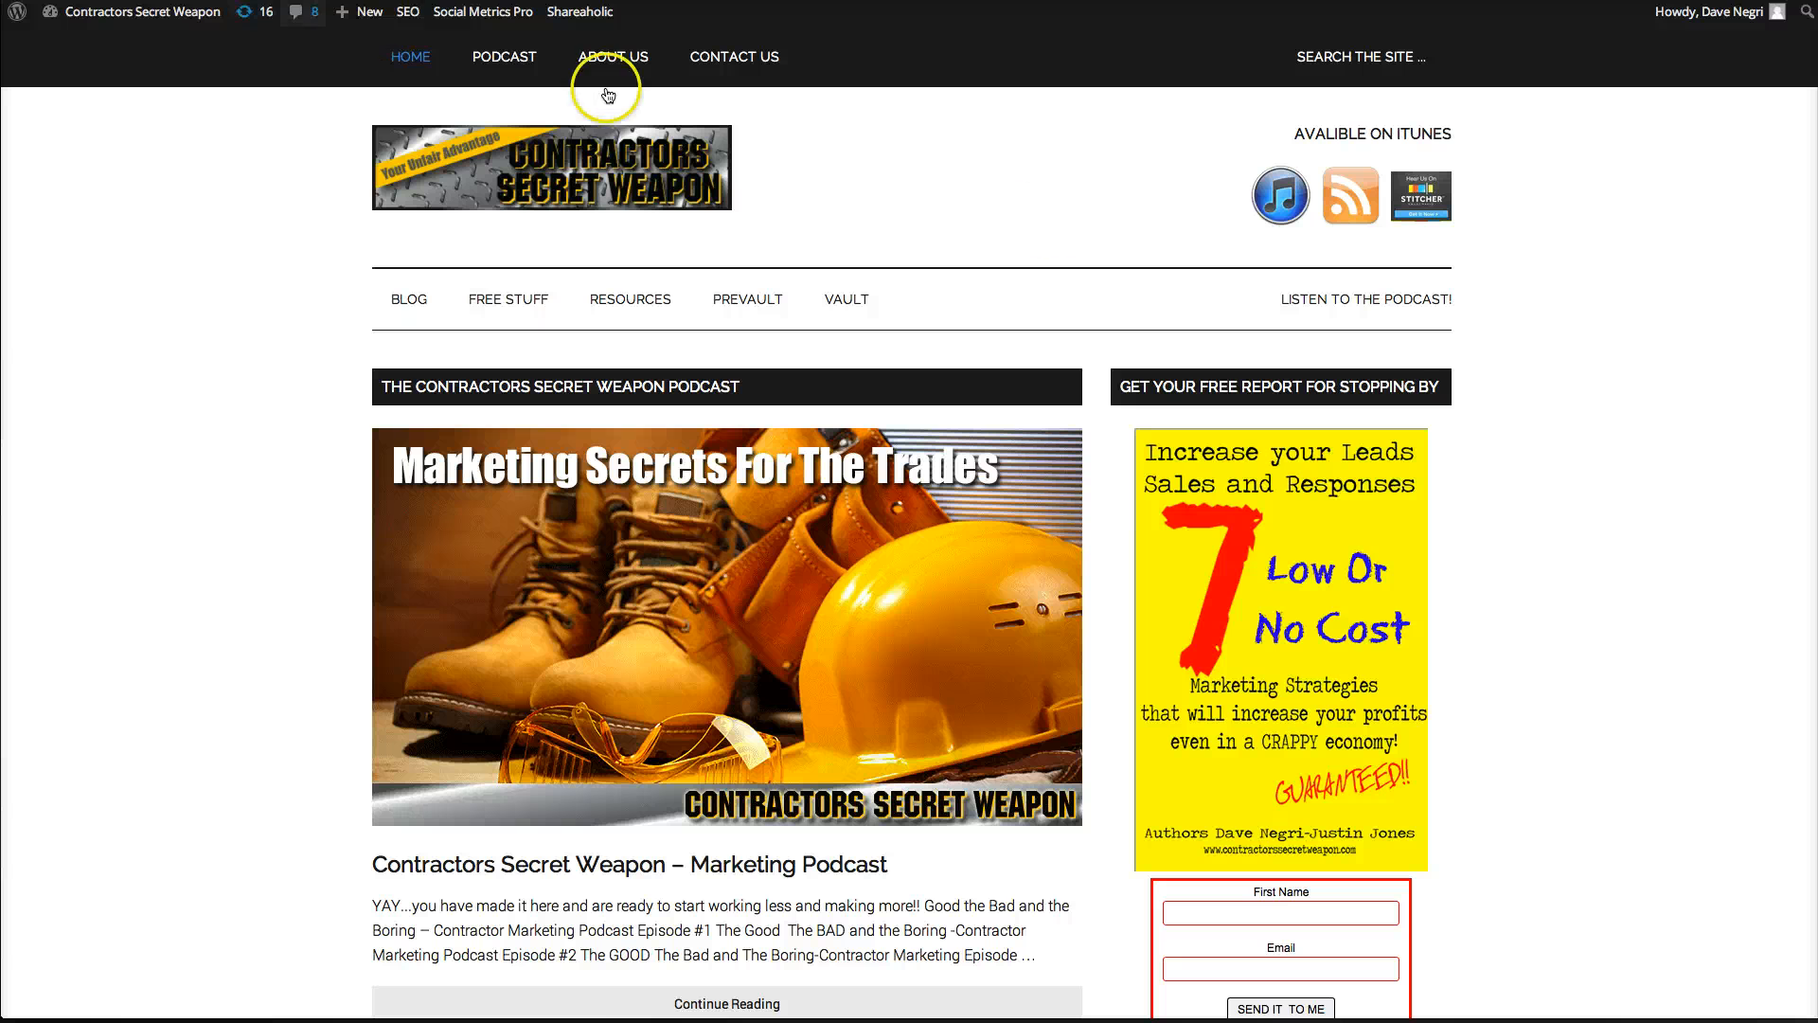
left_click(652, 164)
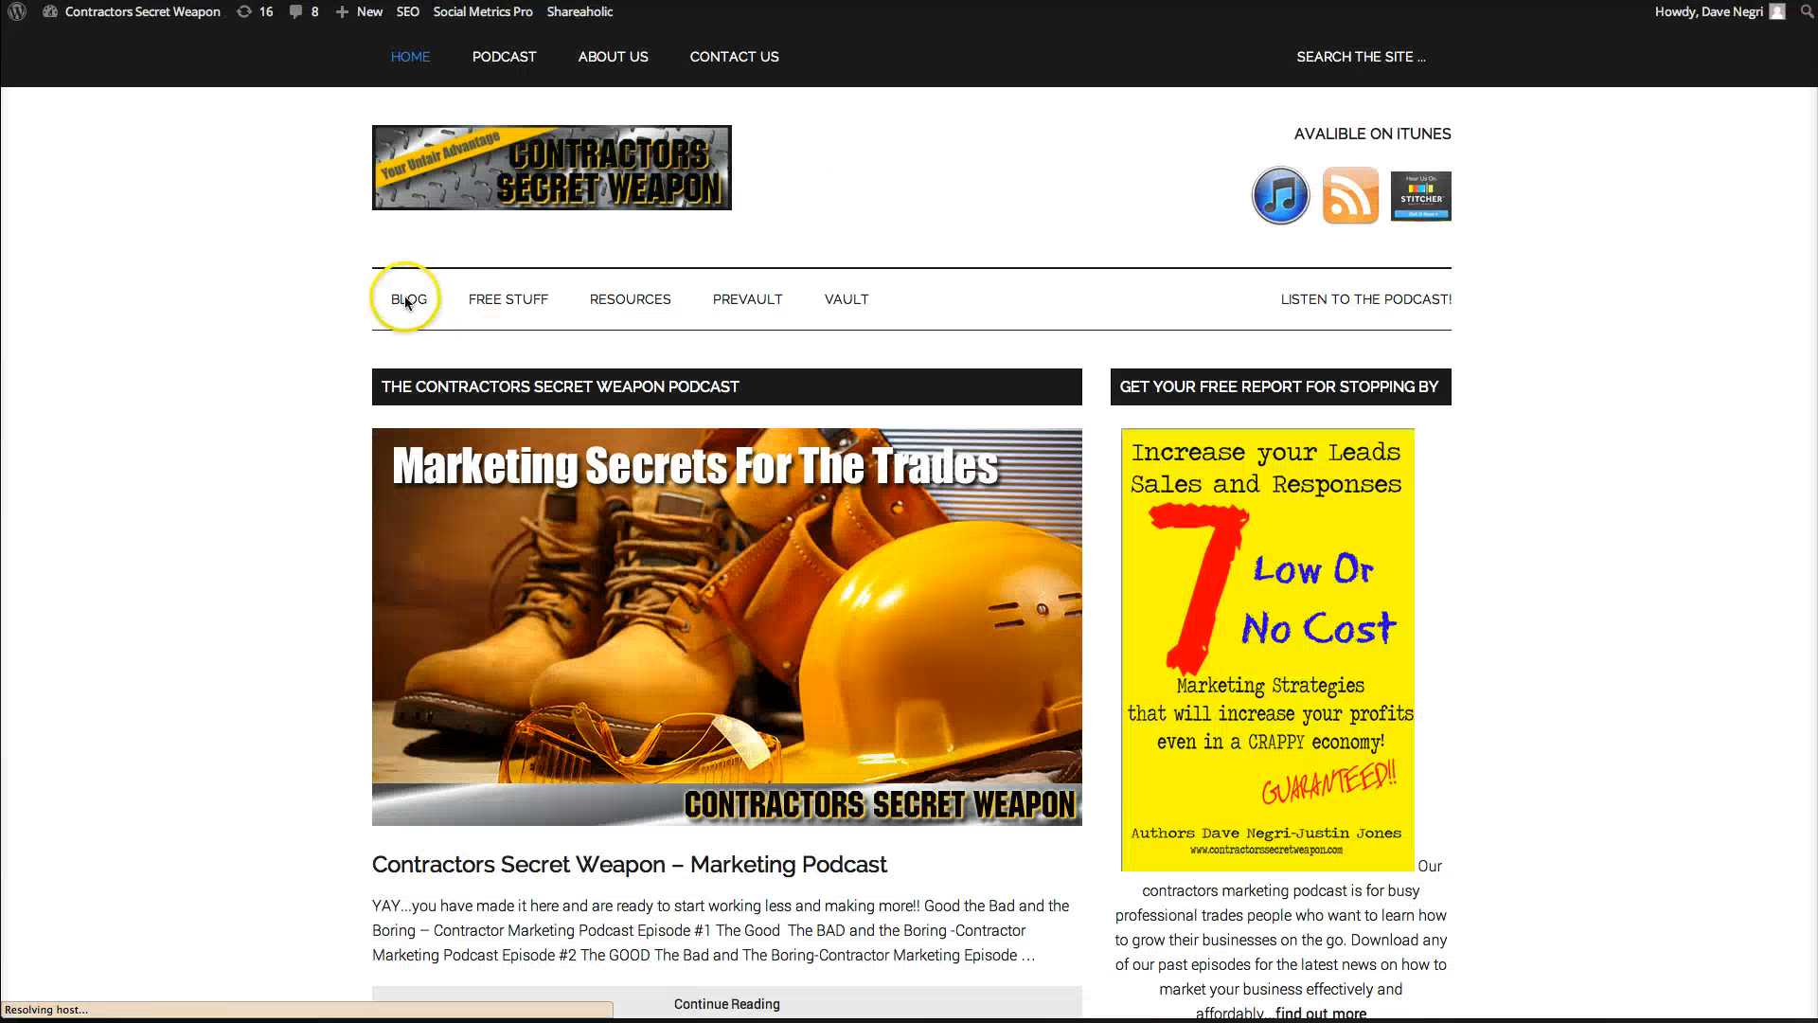
mouse_move(407, 301)
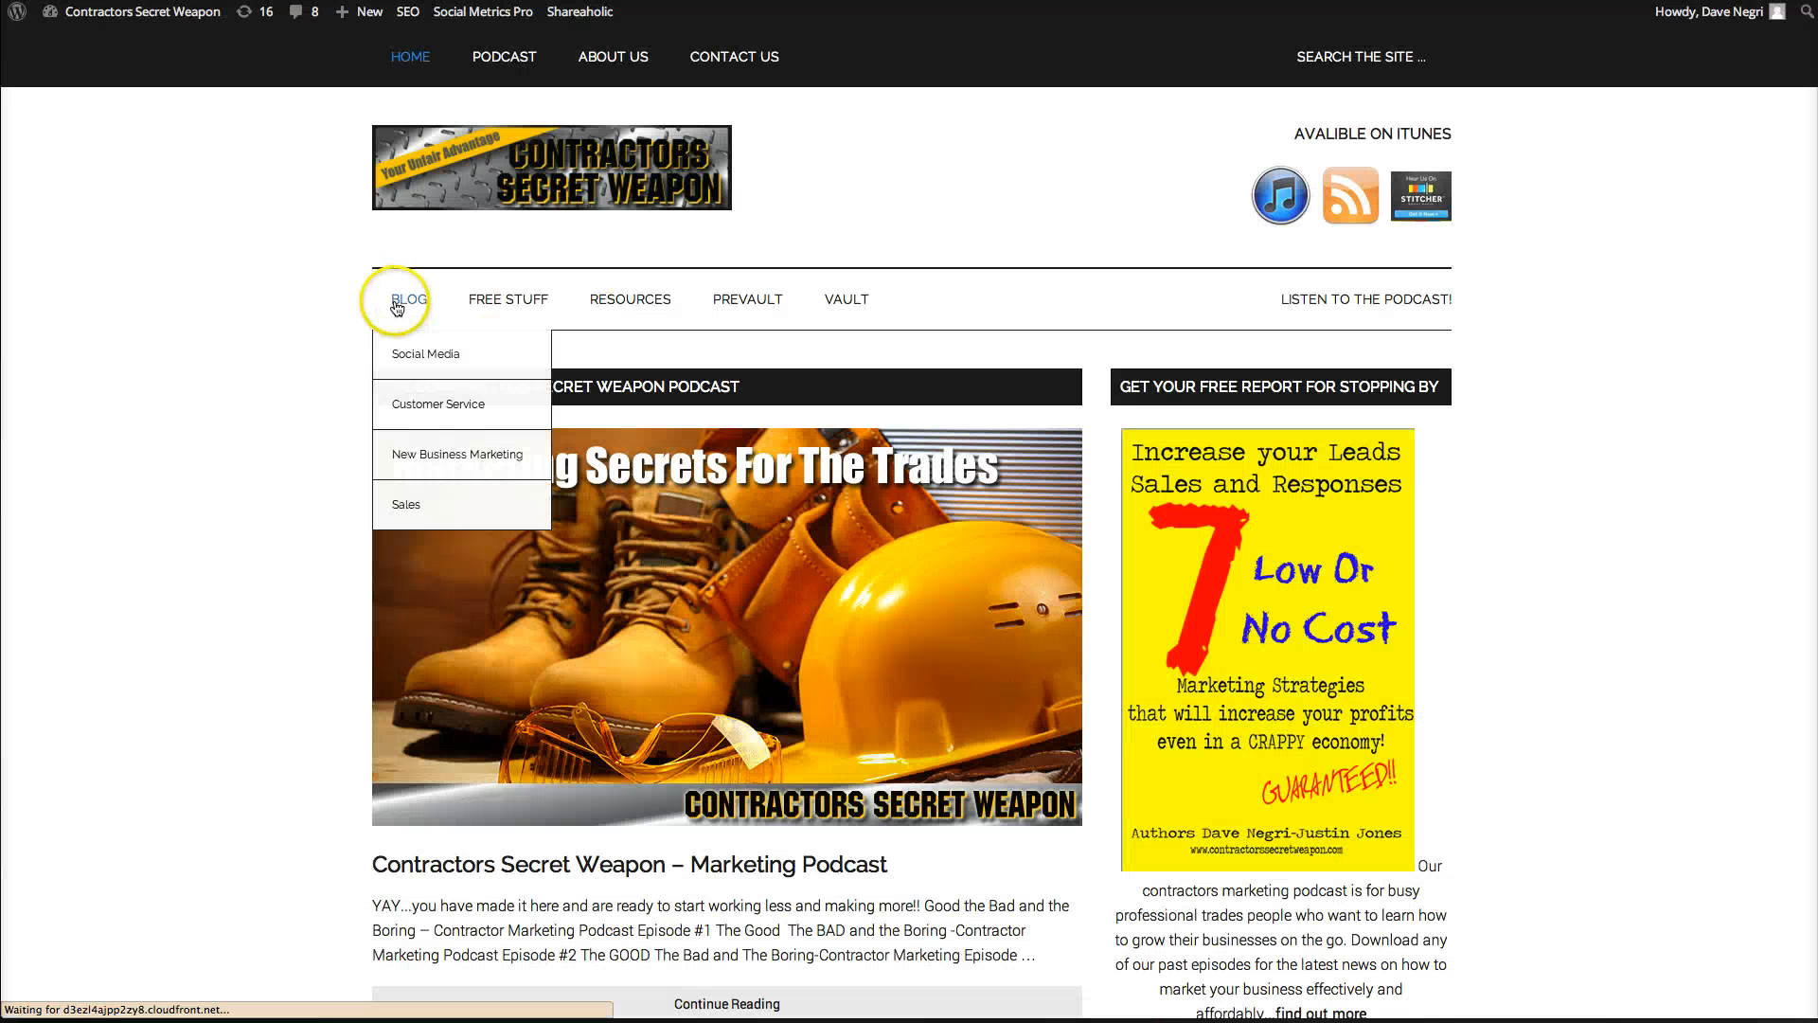
left_click(452, 455)
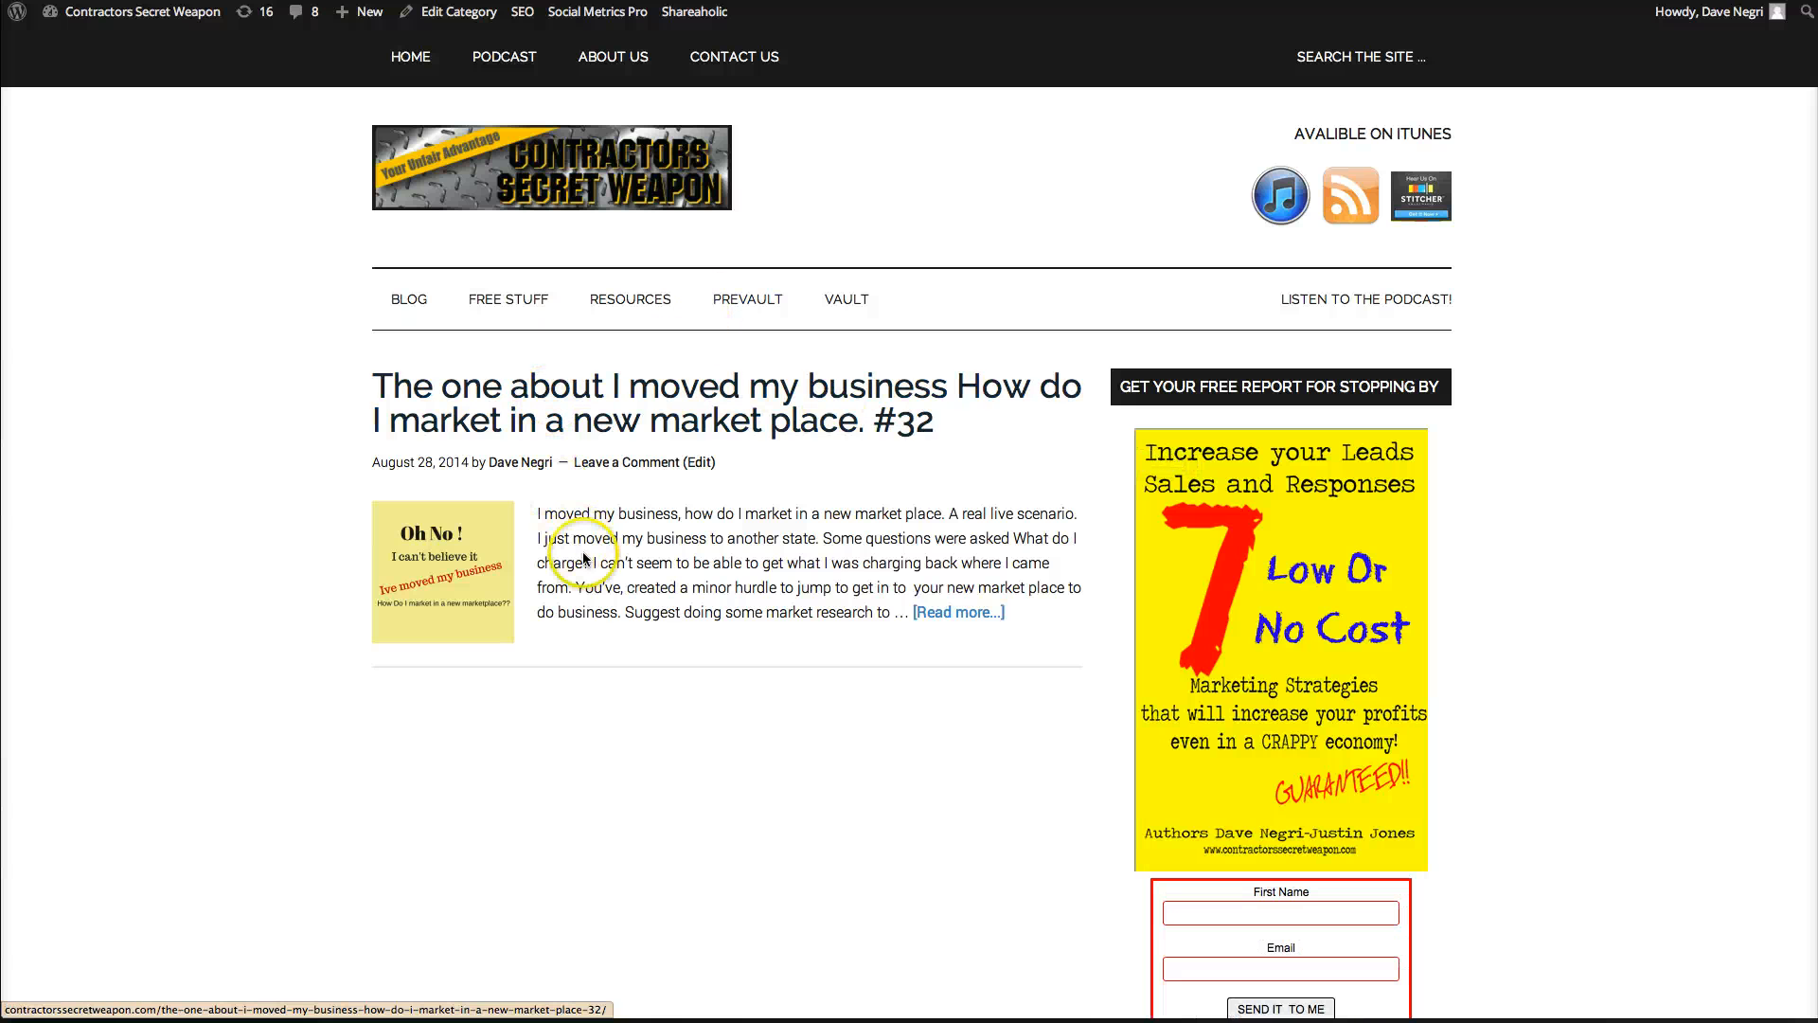
scroll(658, 588, "down", 10)
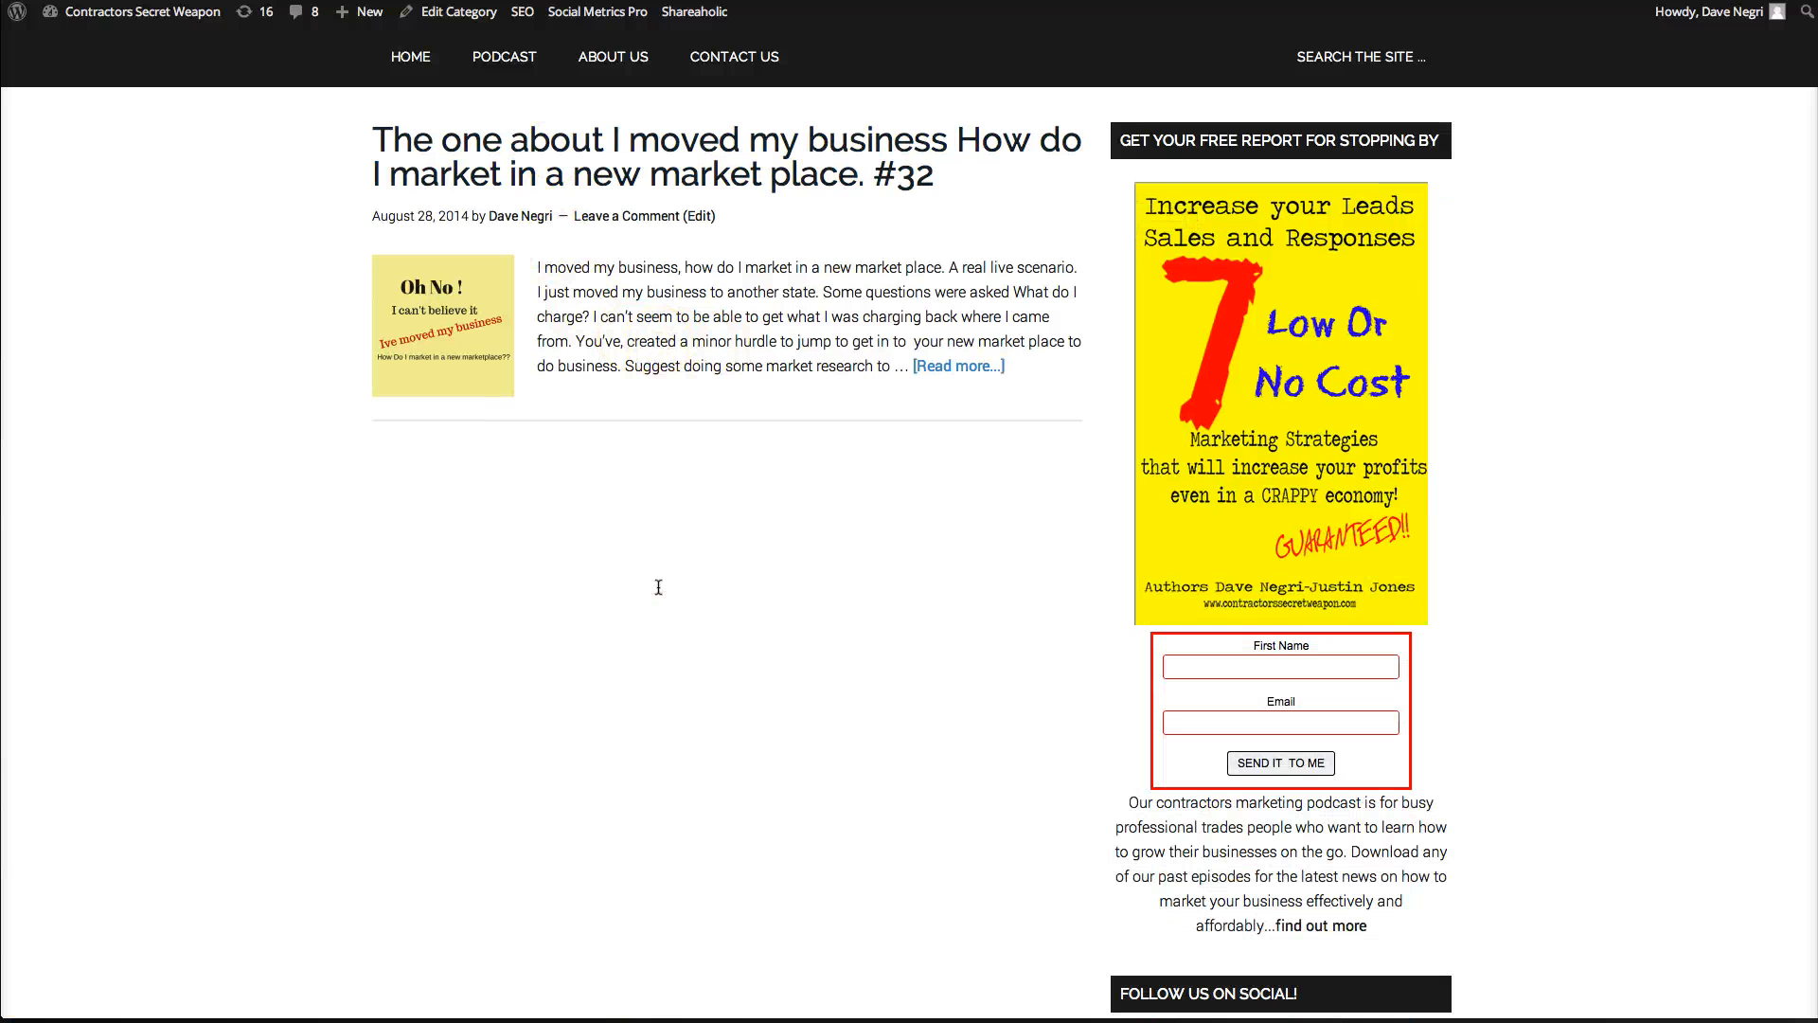
scroll(658, 587, "up", 15)
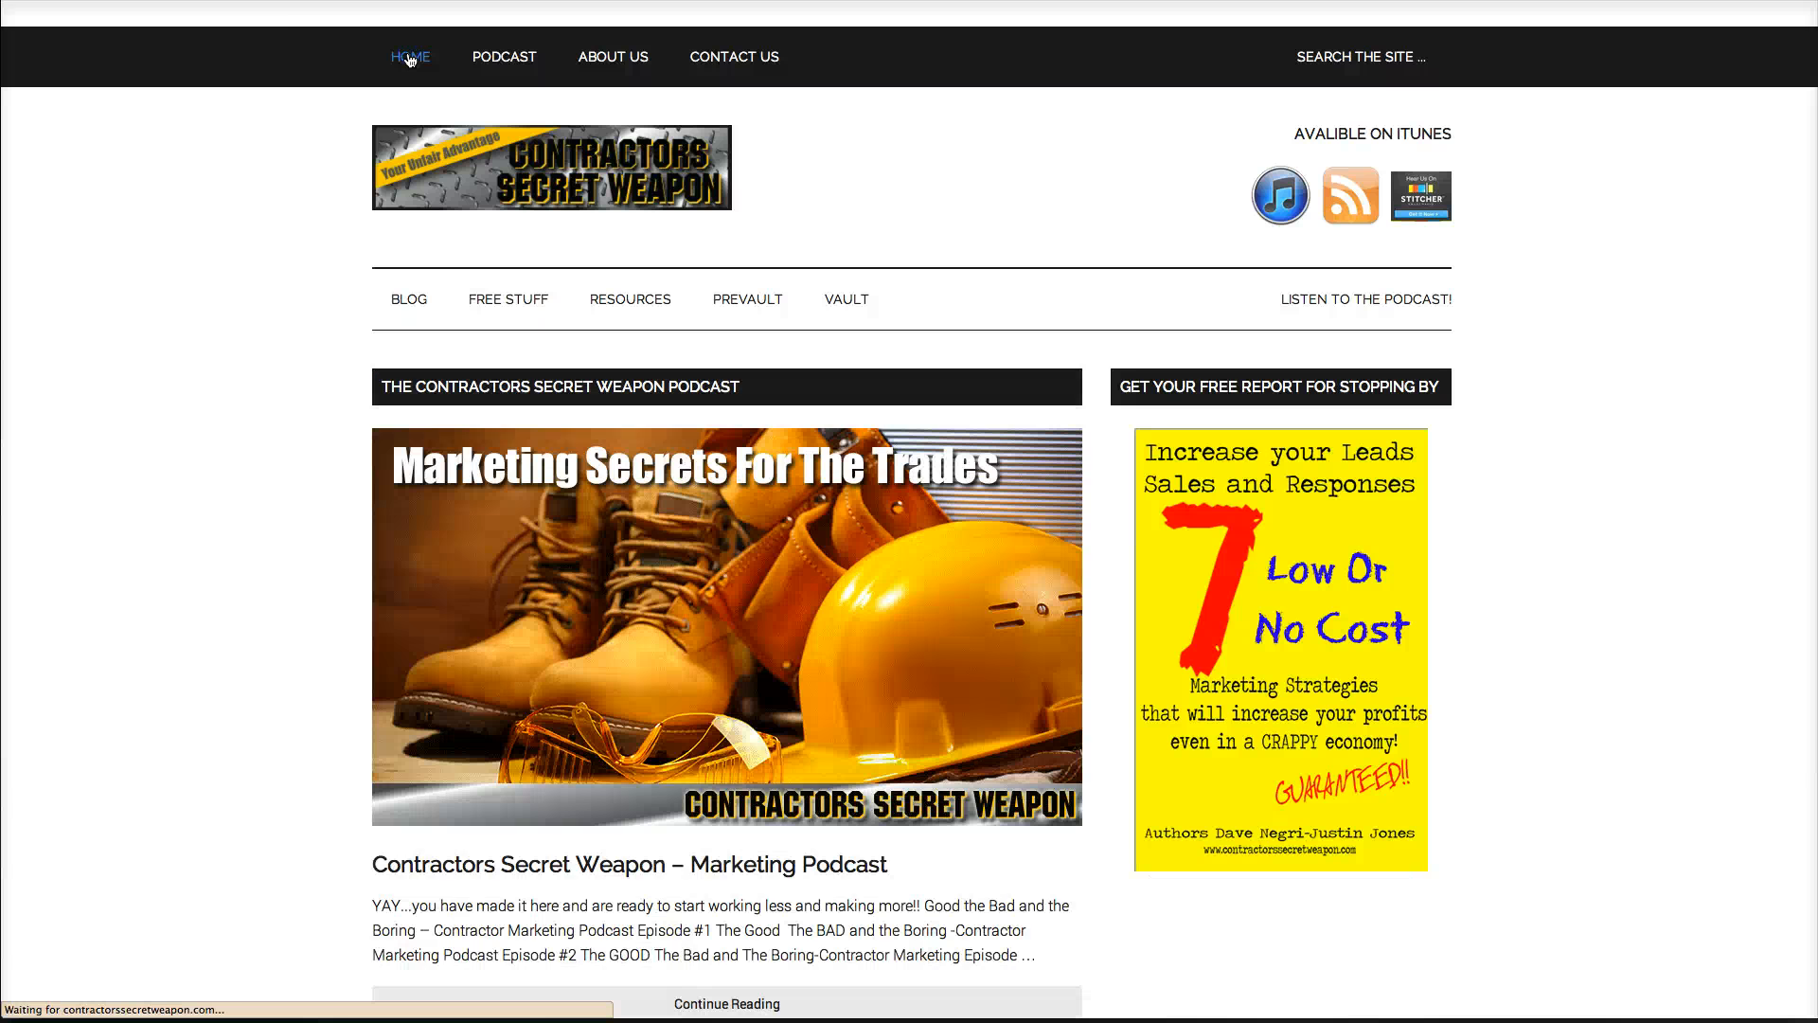
Examine the live home page's featured posts, sidebar opt-in form, social links, recent articles and podcast archives down to the footer
scroll(373, 312, "down", 2)
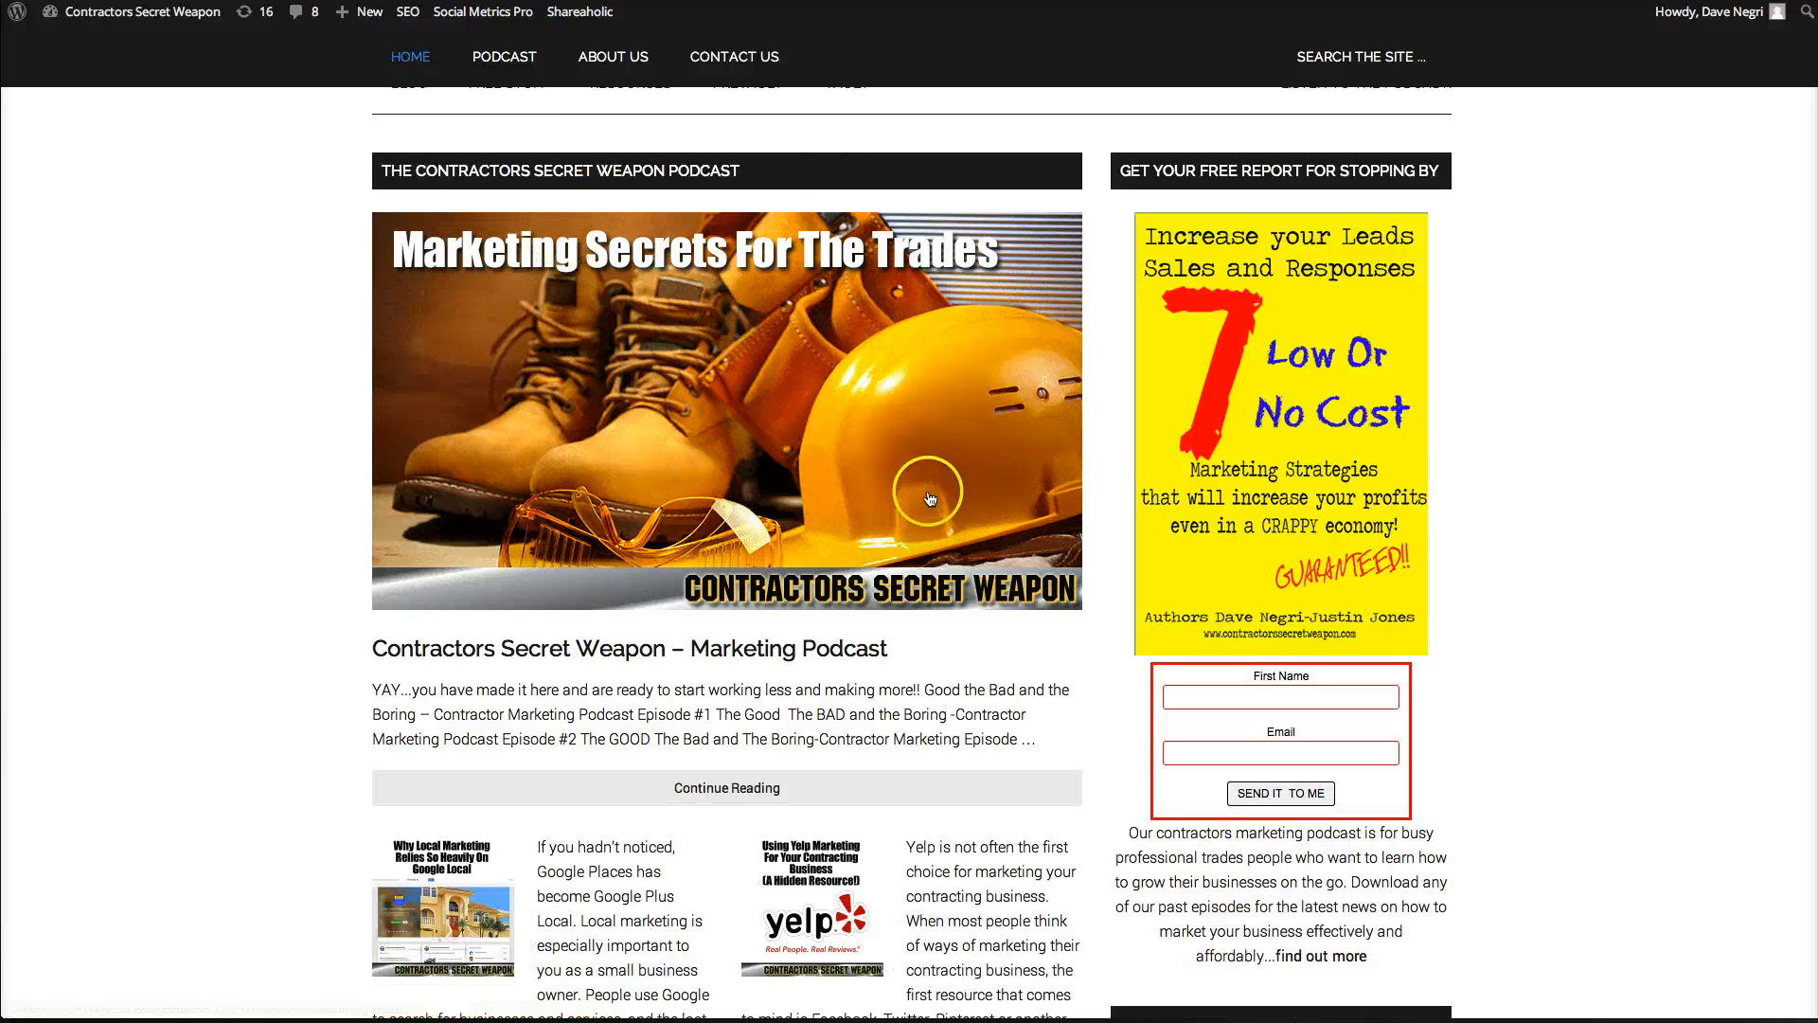
scroll(757, 663, "down", 1)
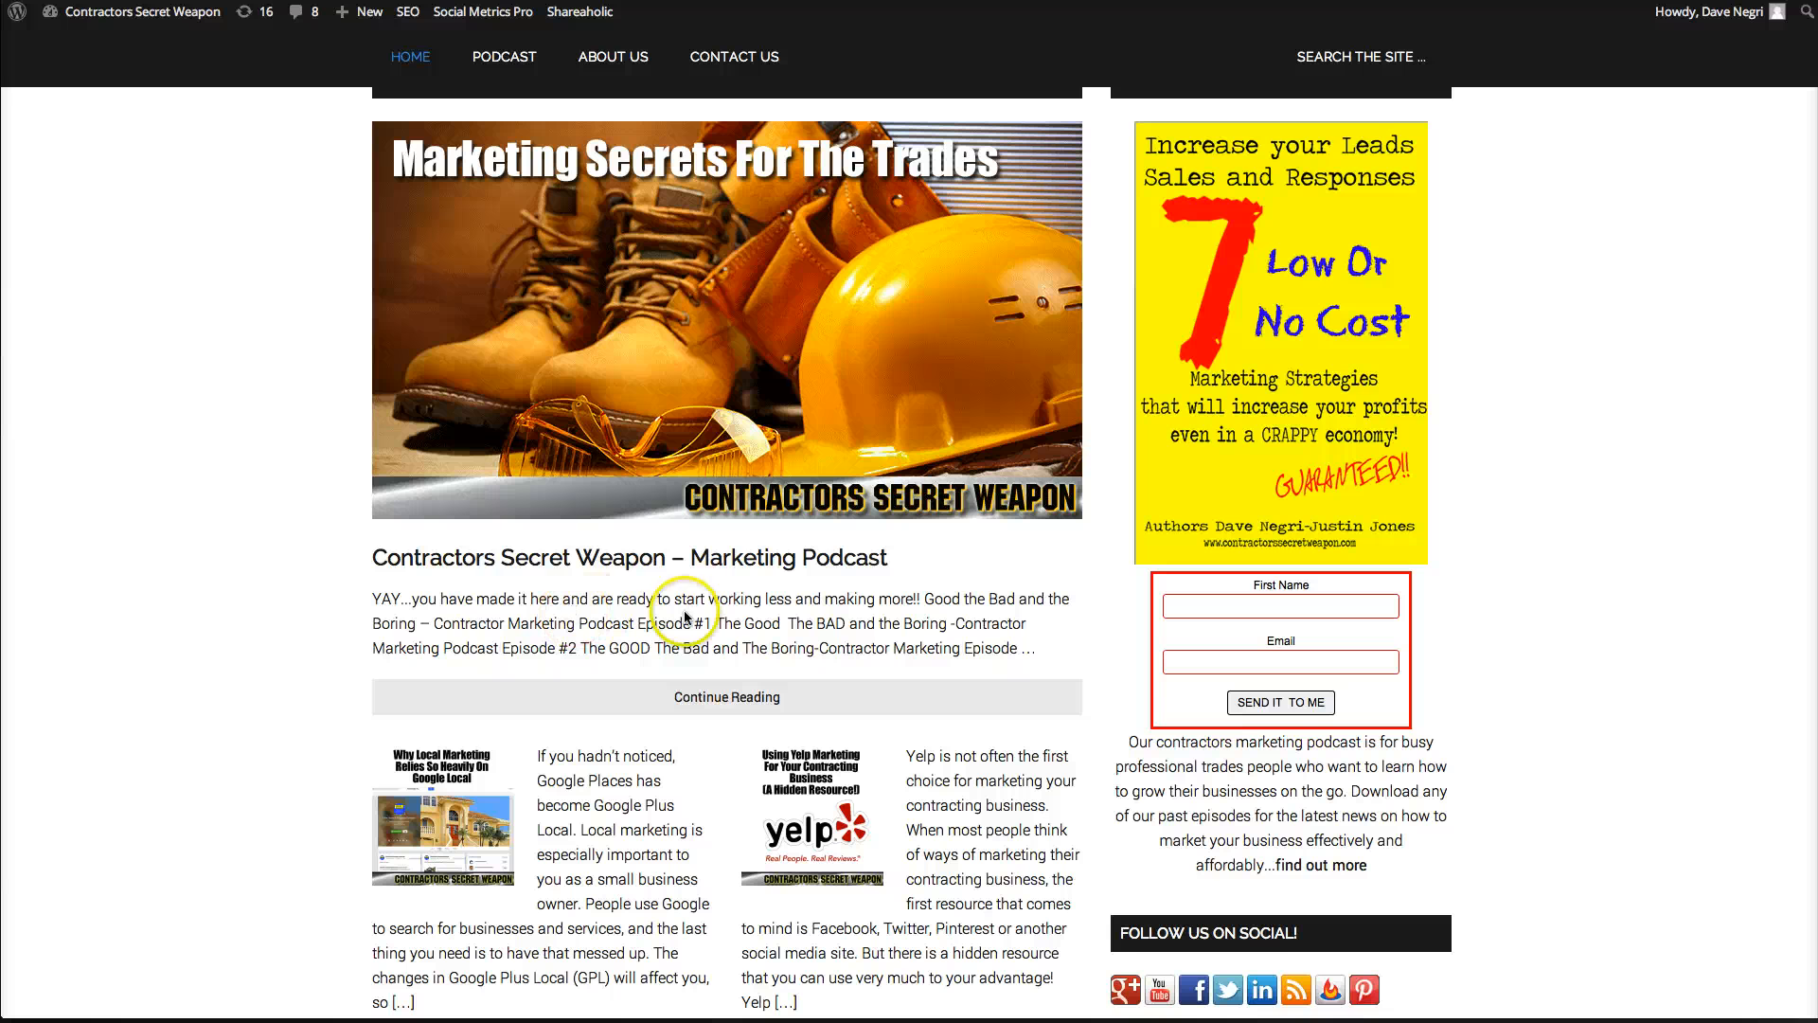
scroll(686, 617, "down", 1)
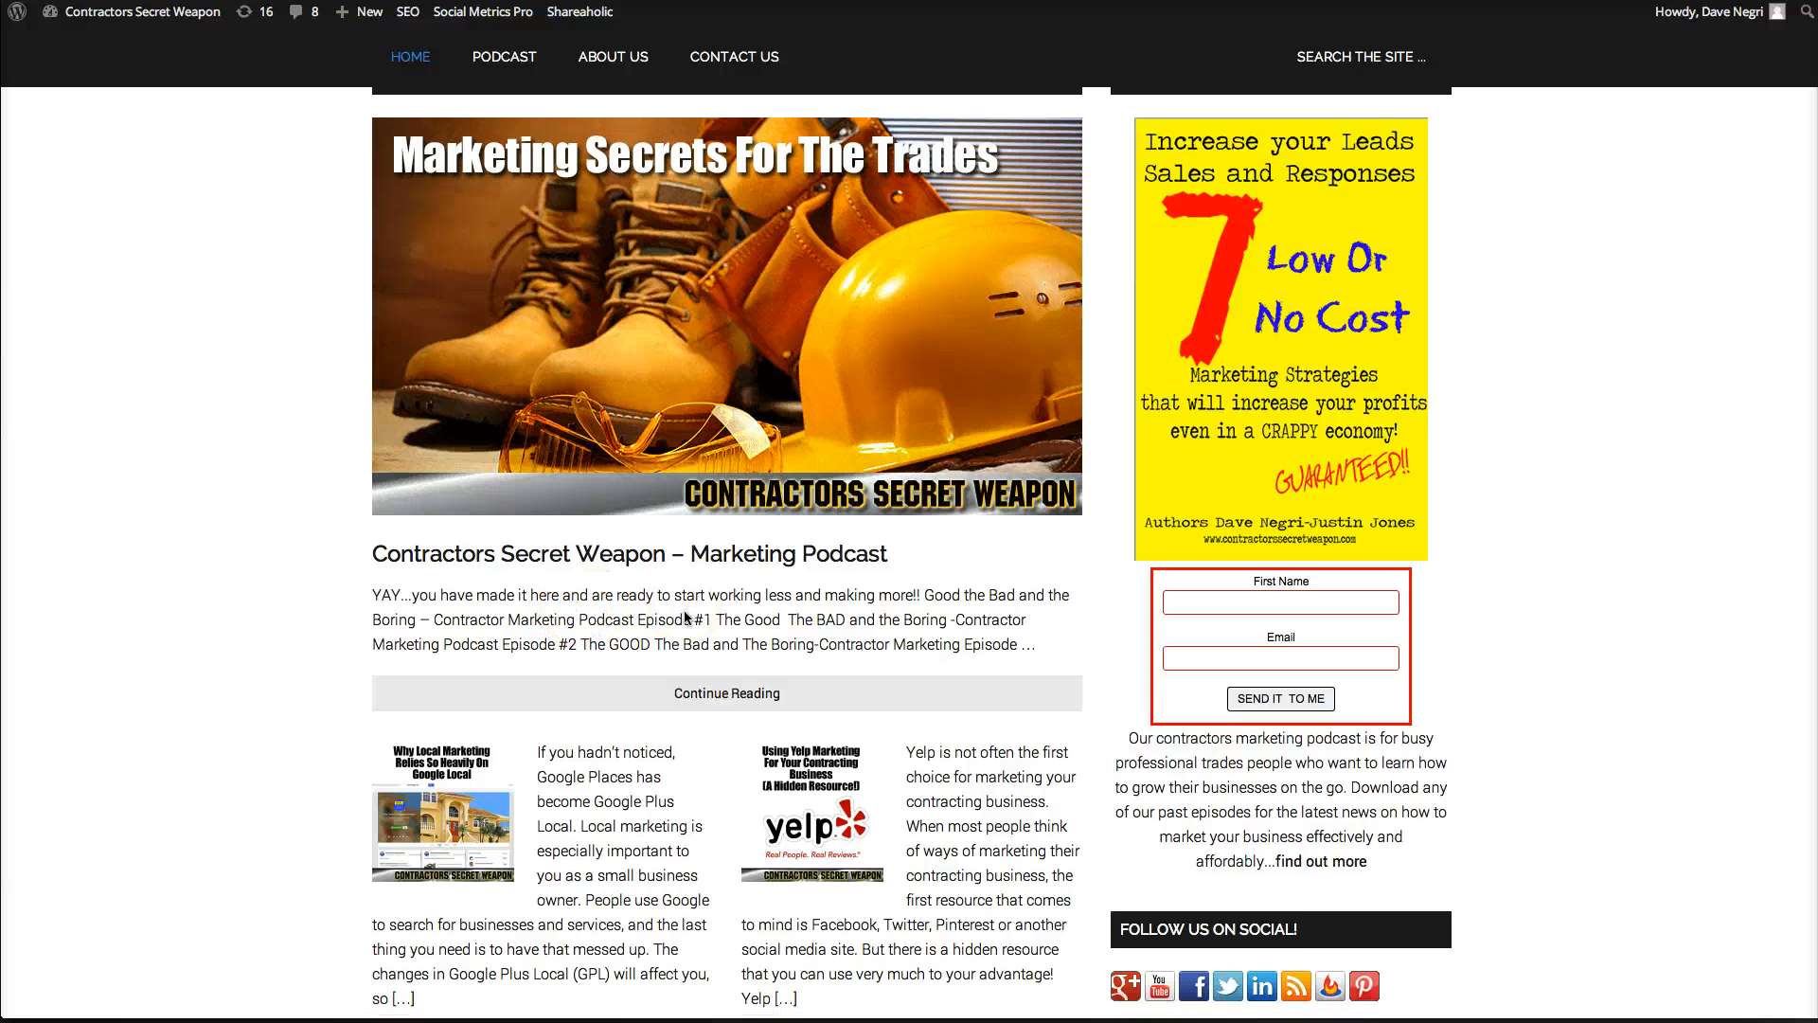
scroll(686, 616, "down", 1)
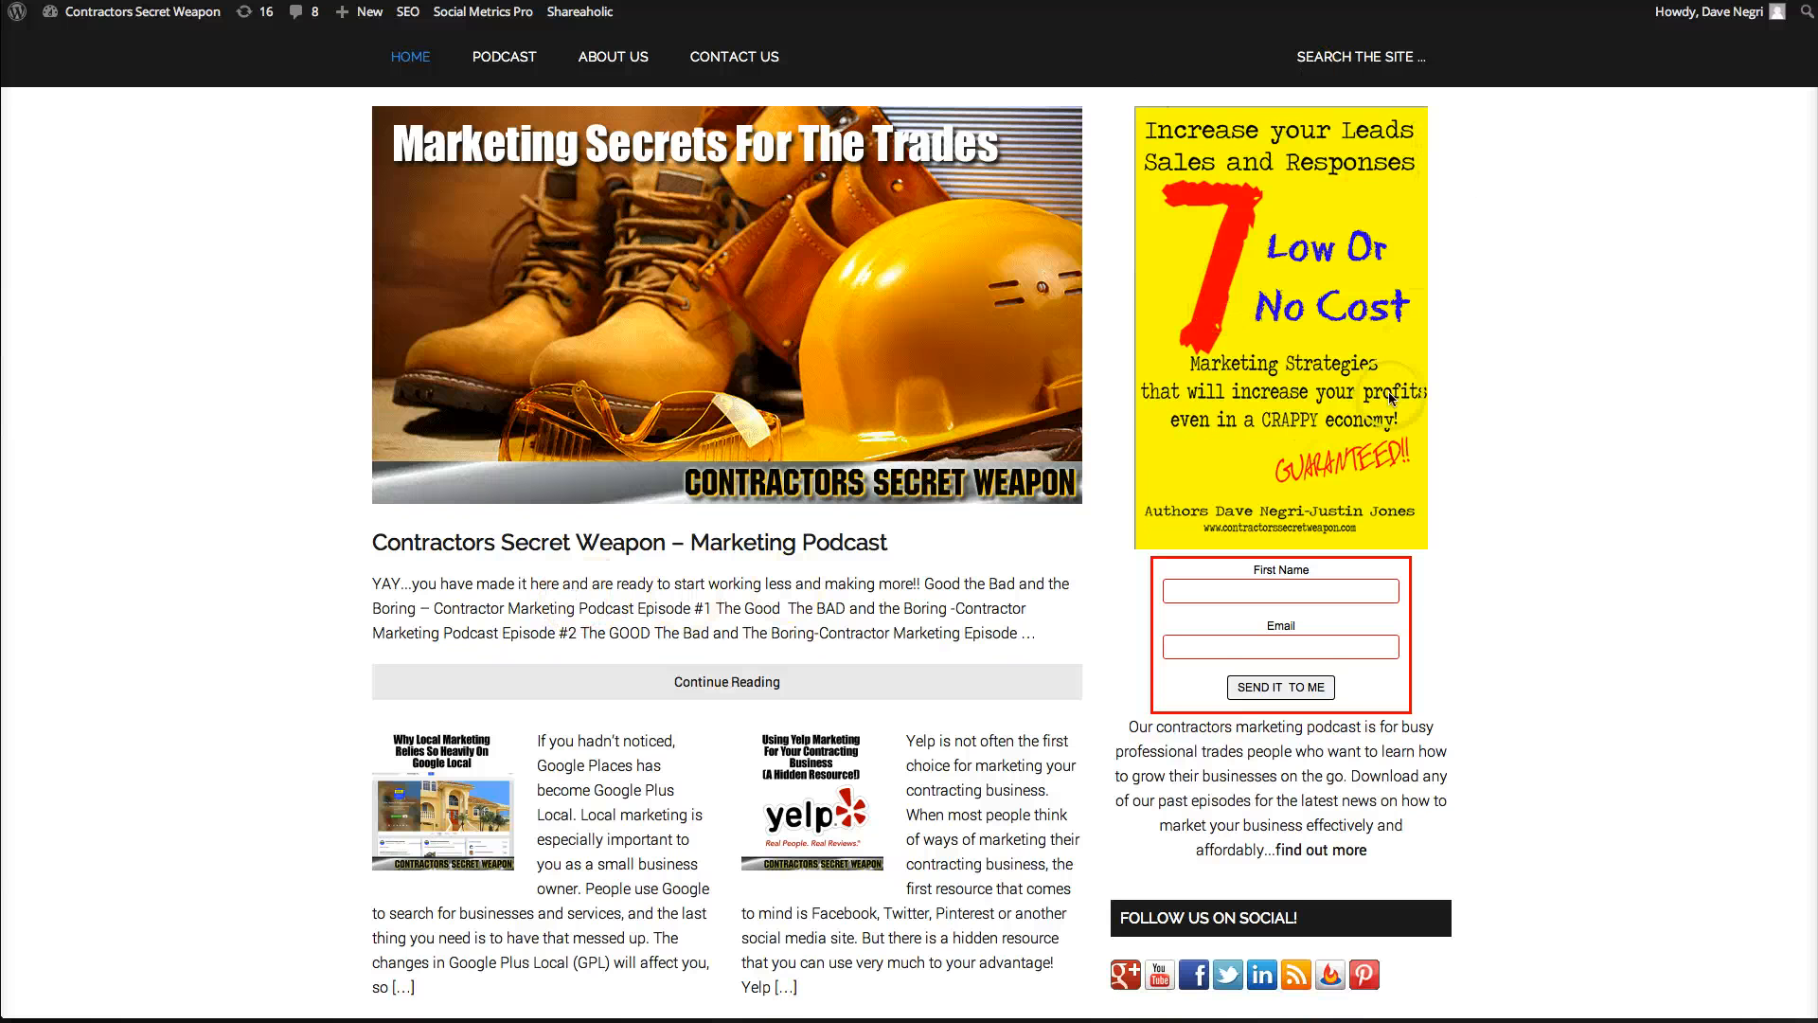
scroll(1203, 447, "down", 3)
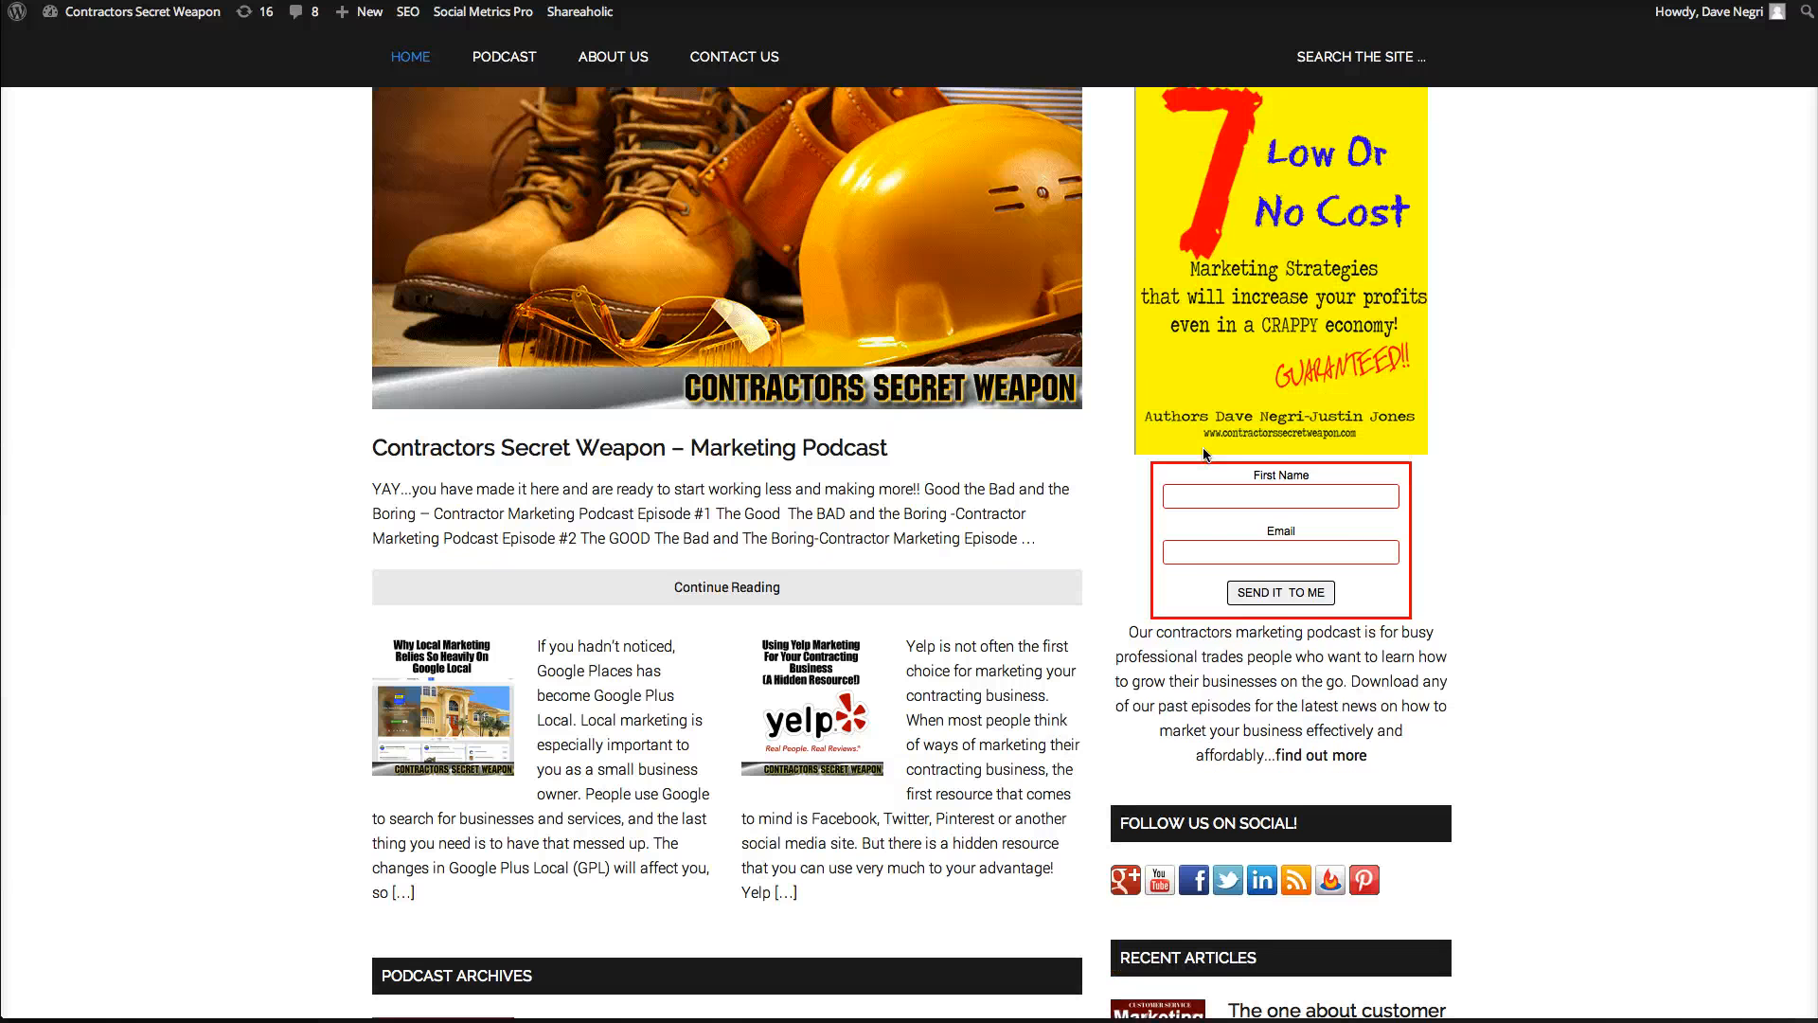
scroll(1203, 454, "down", 10)
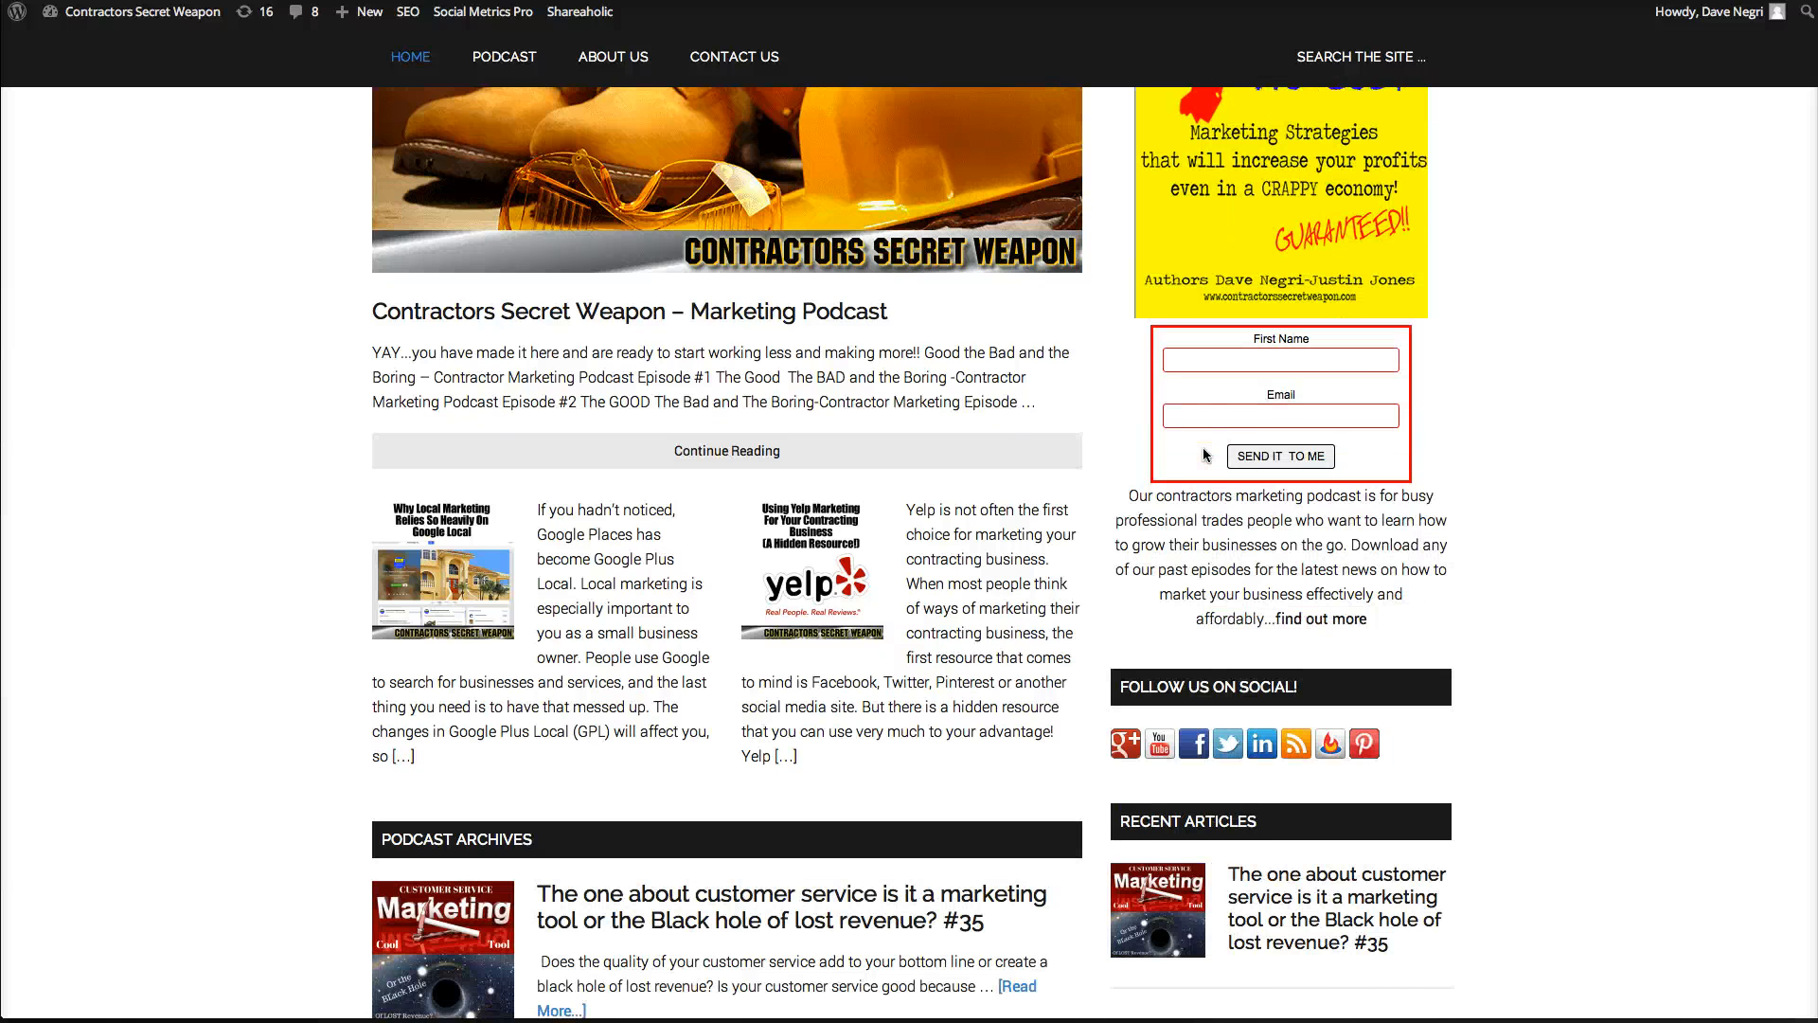
scroll(1203, 454, "up", 4)
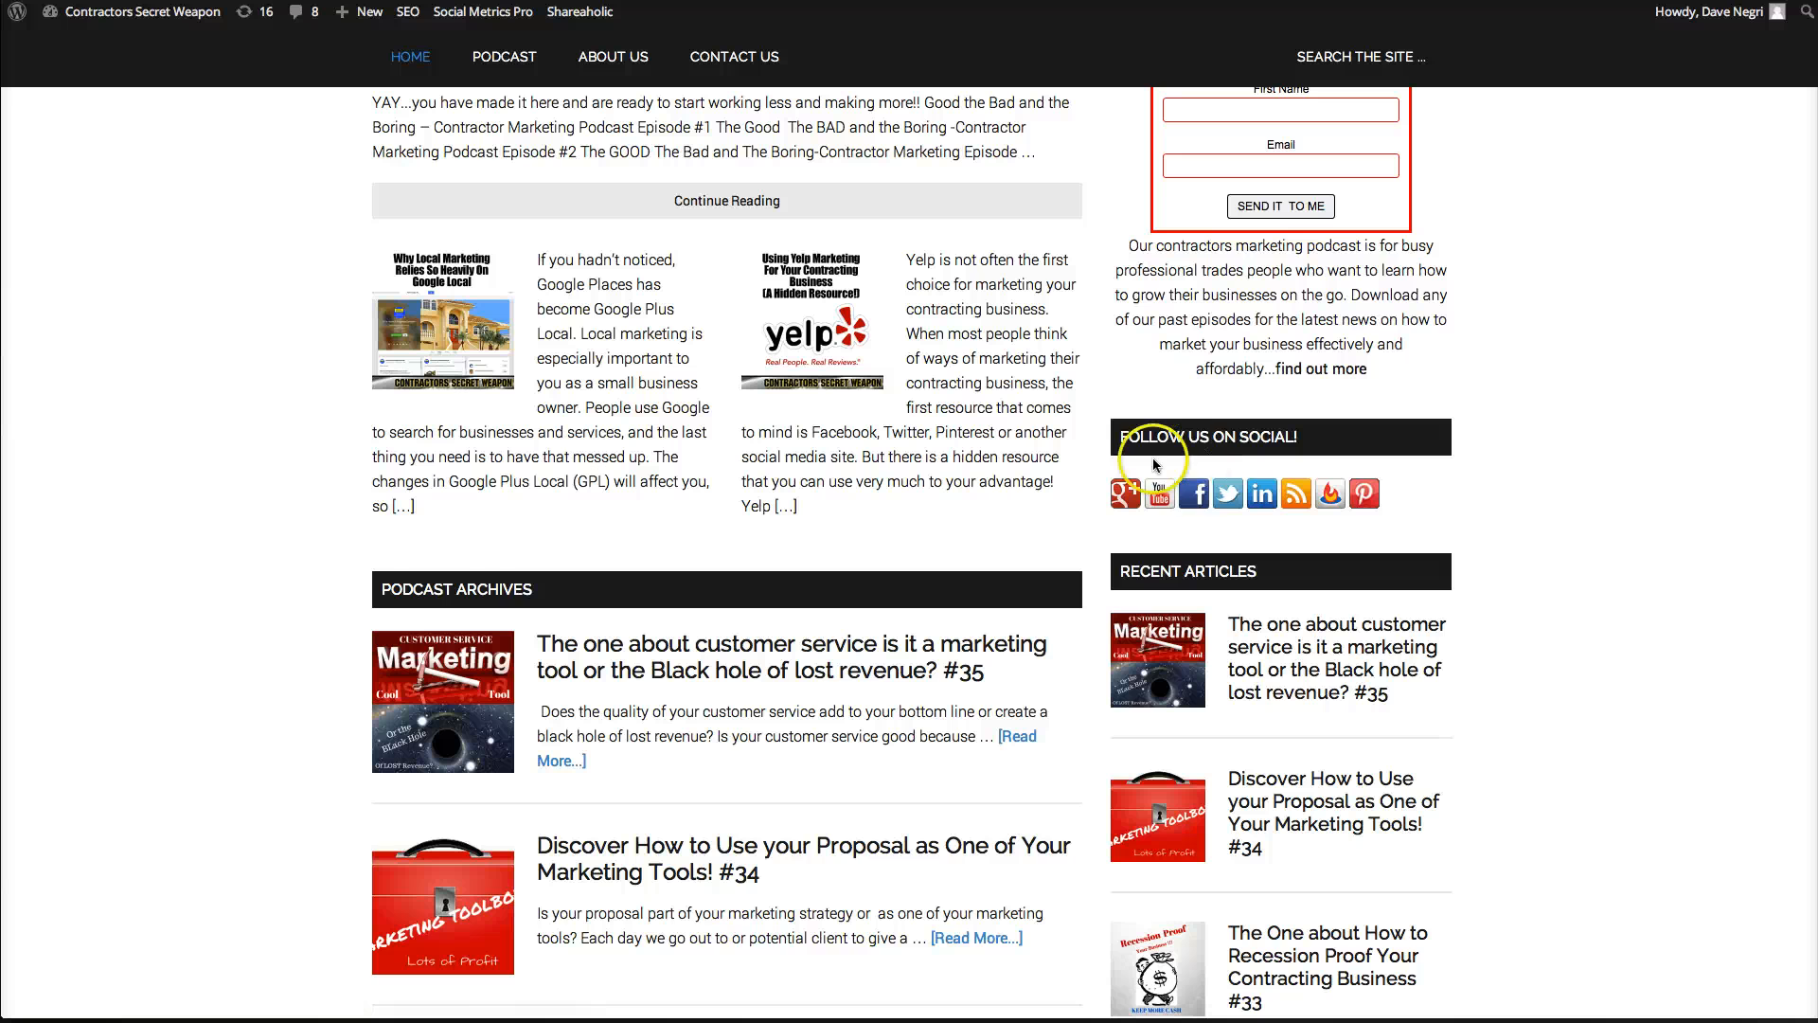
scroll(791, 465, "up", 1)
scroll(843, 472, "down", 8)
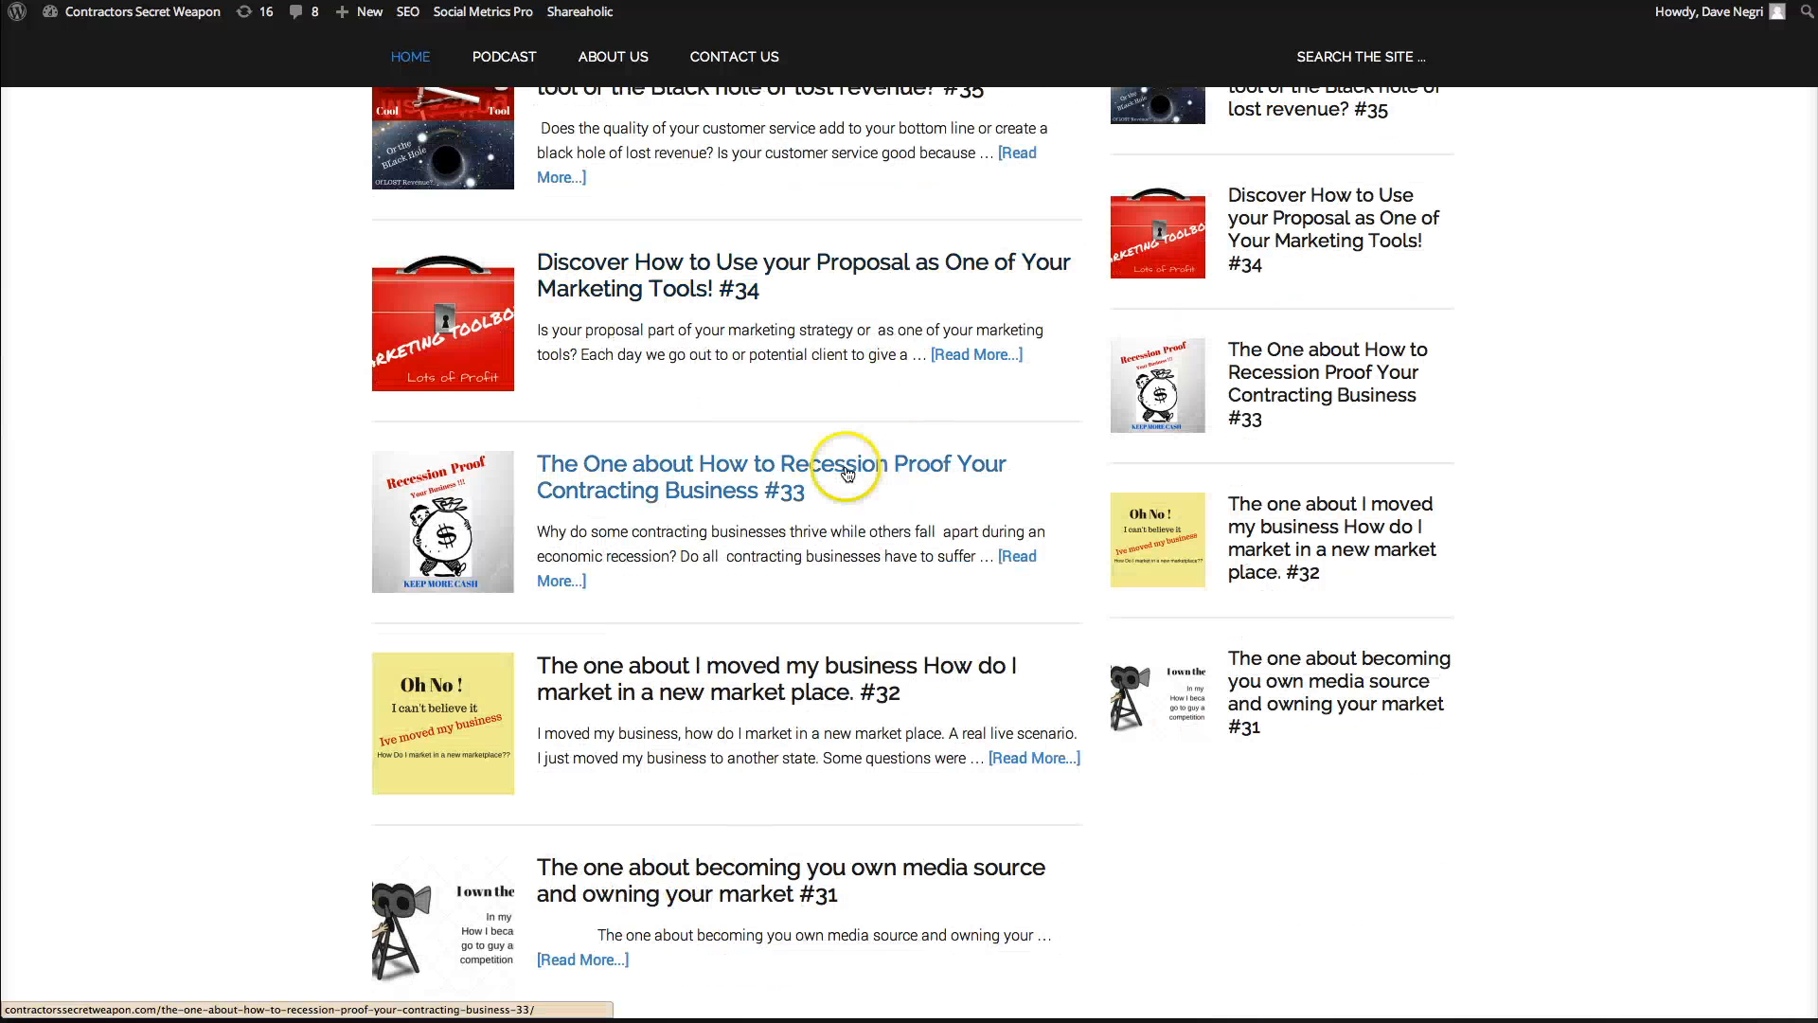
scroll(644, 170, "down", 10)
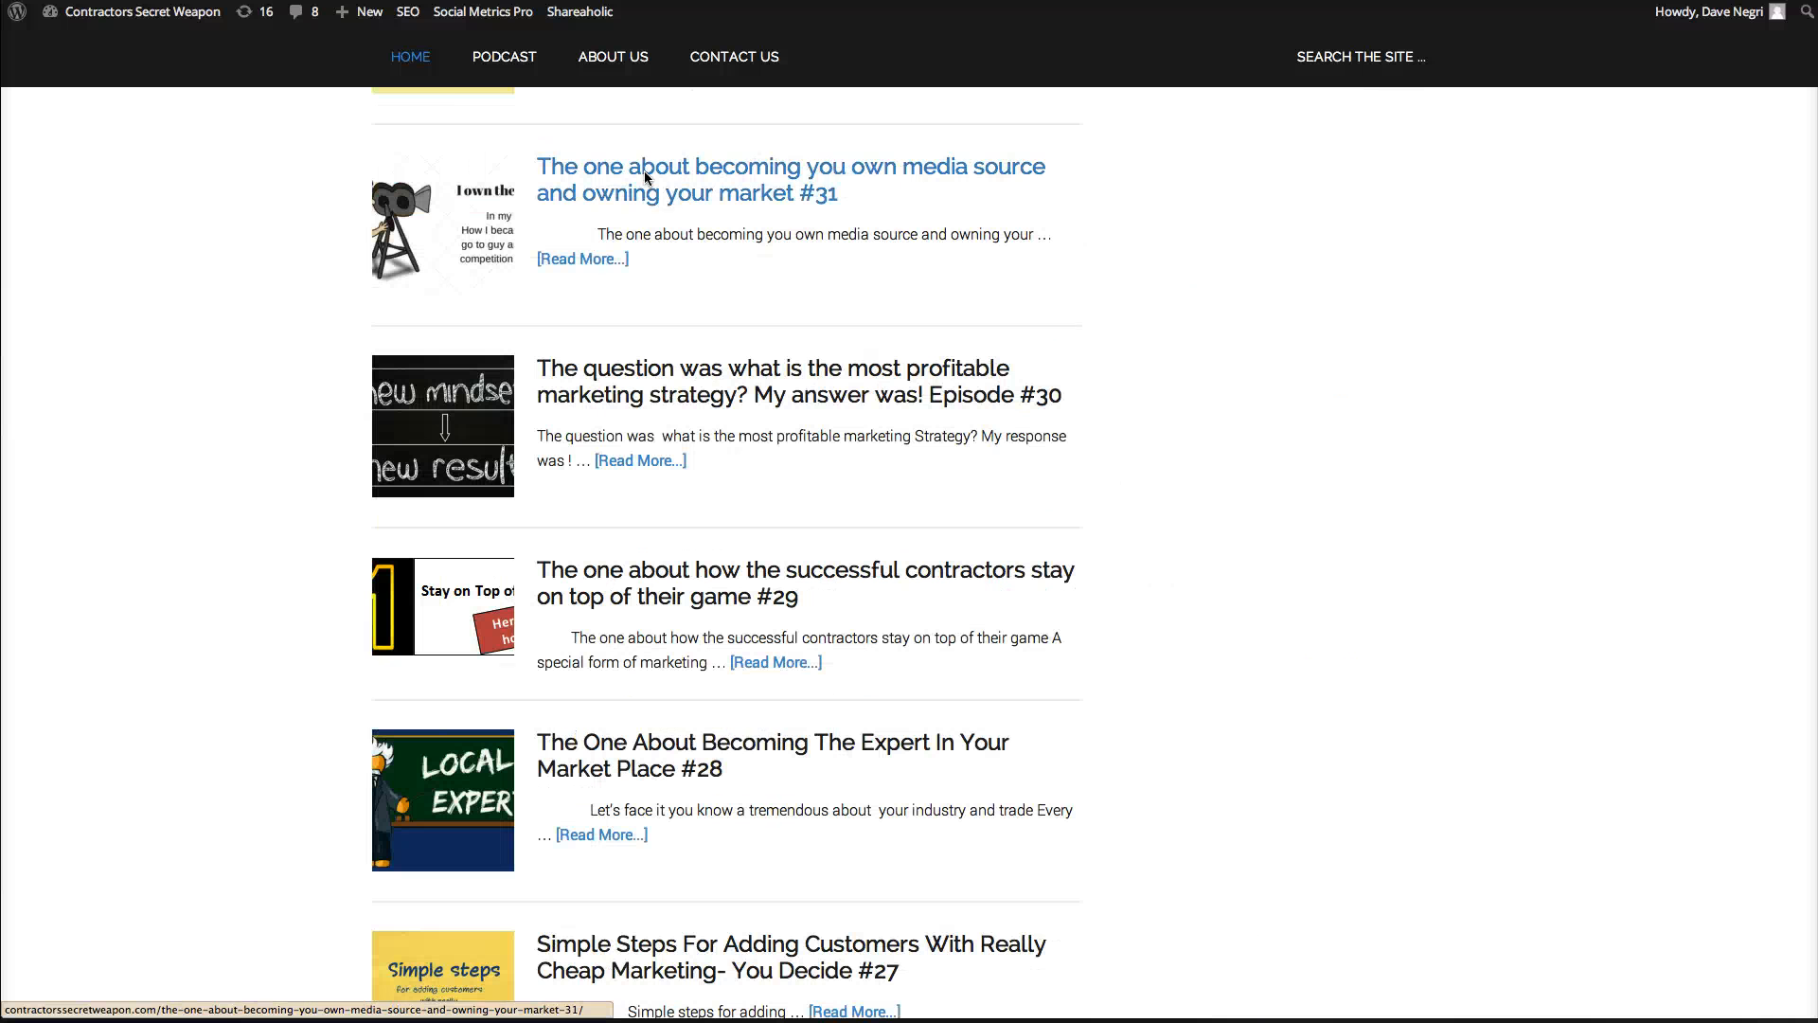
scroll(644, 170, "down", 7)
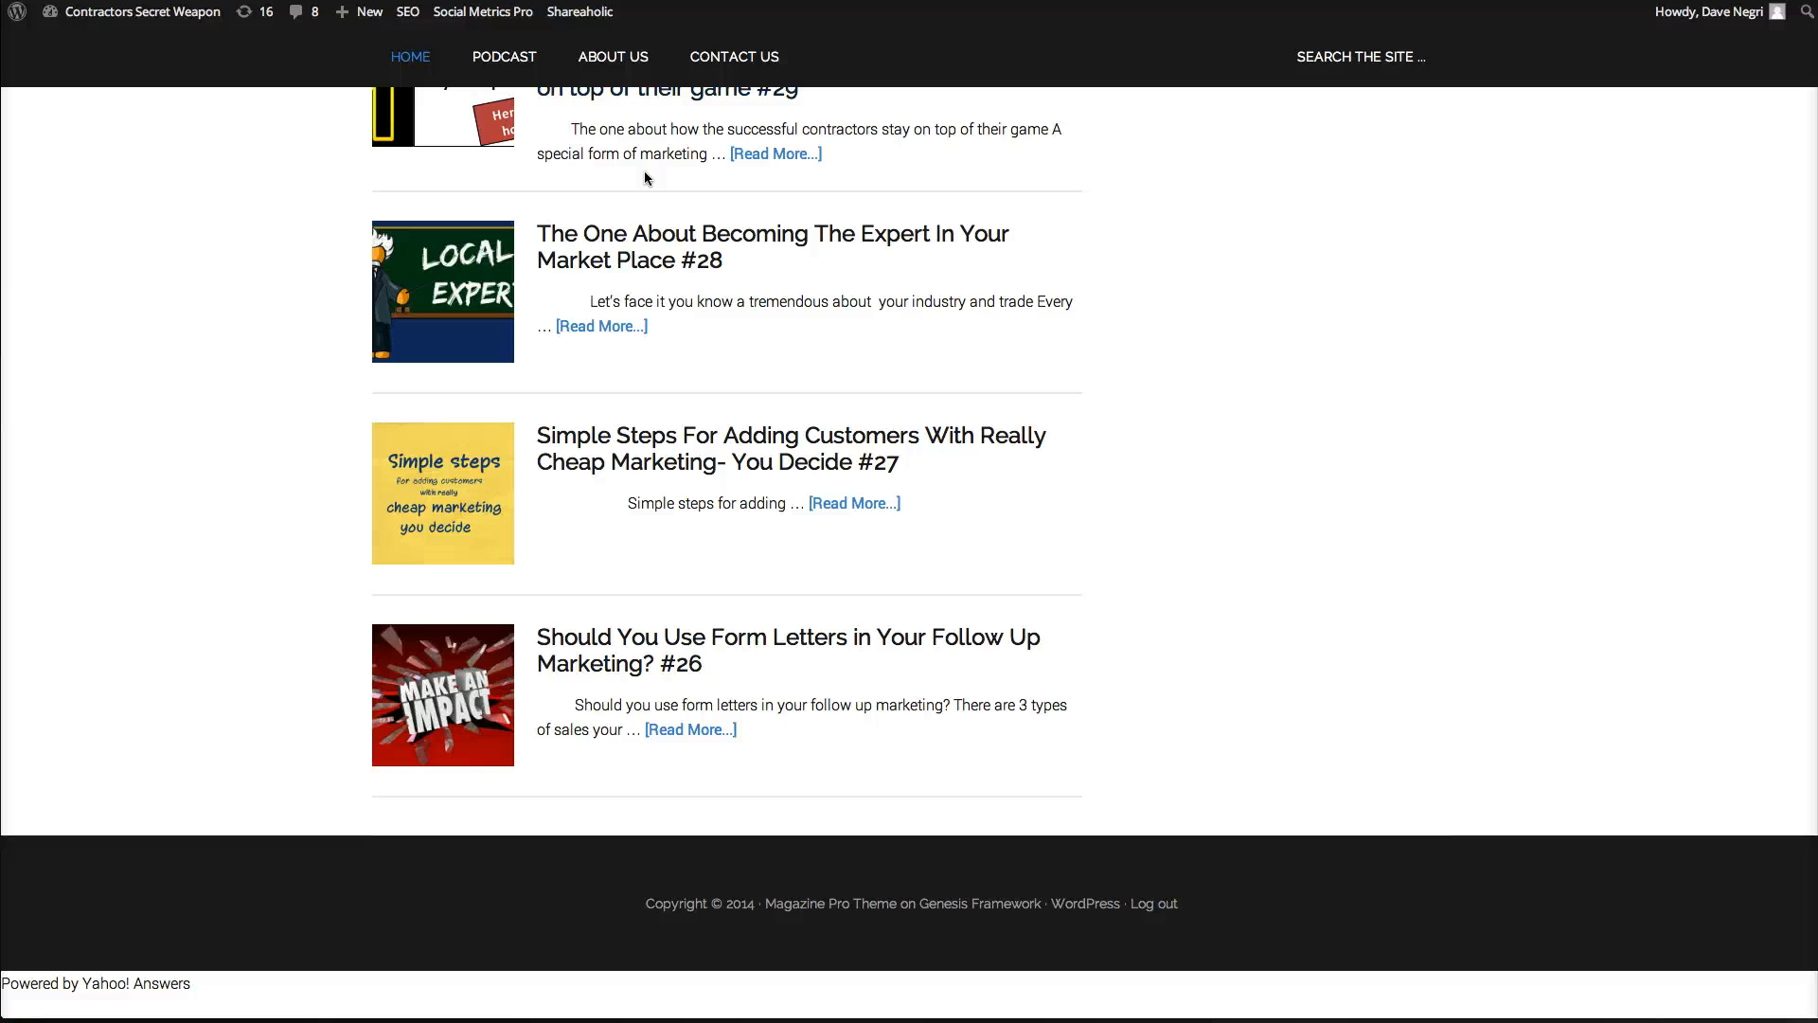
scroll(644, 178, "up", 20)
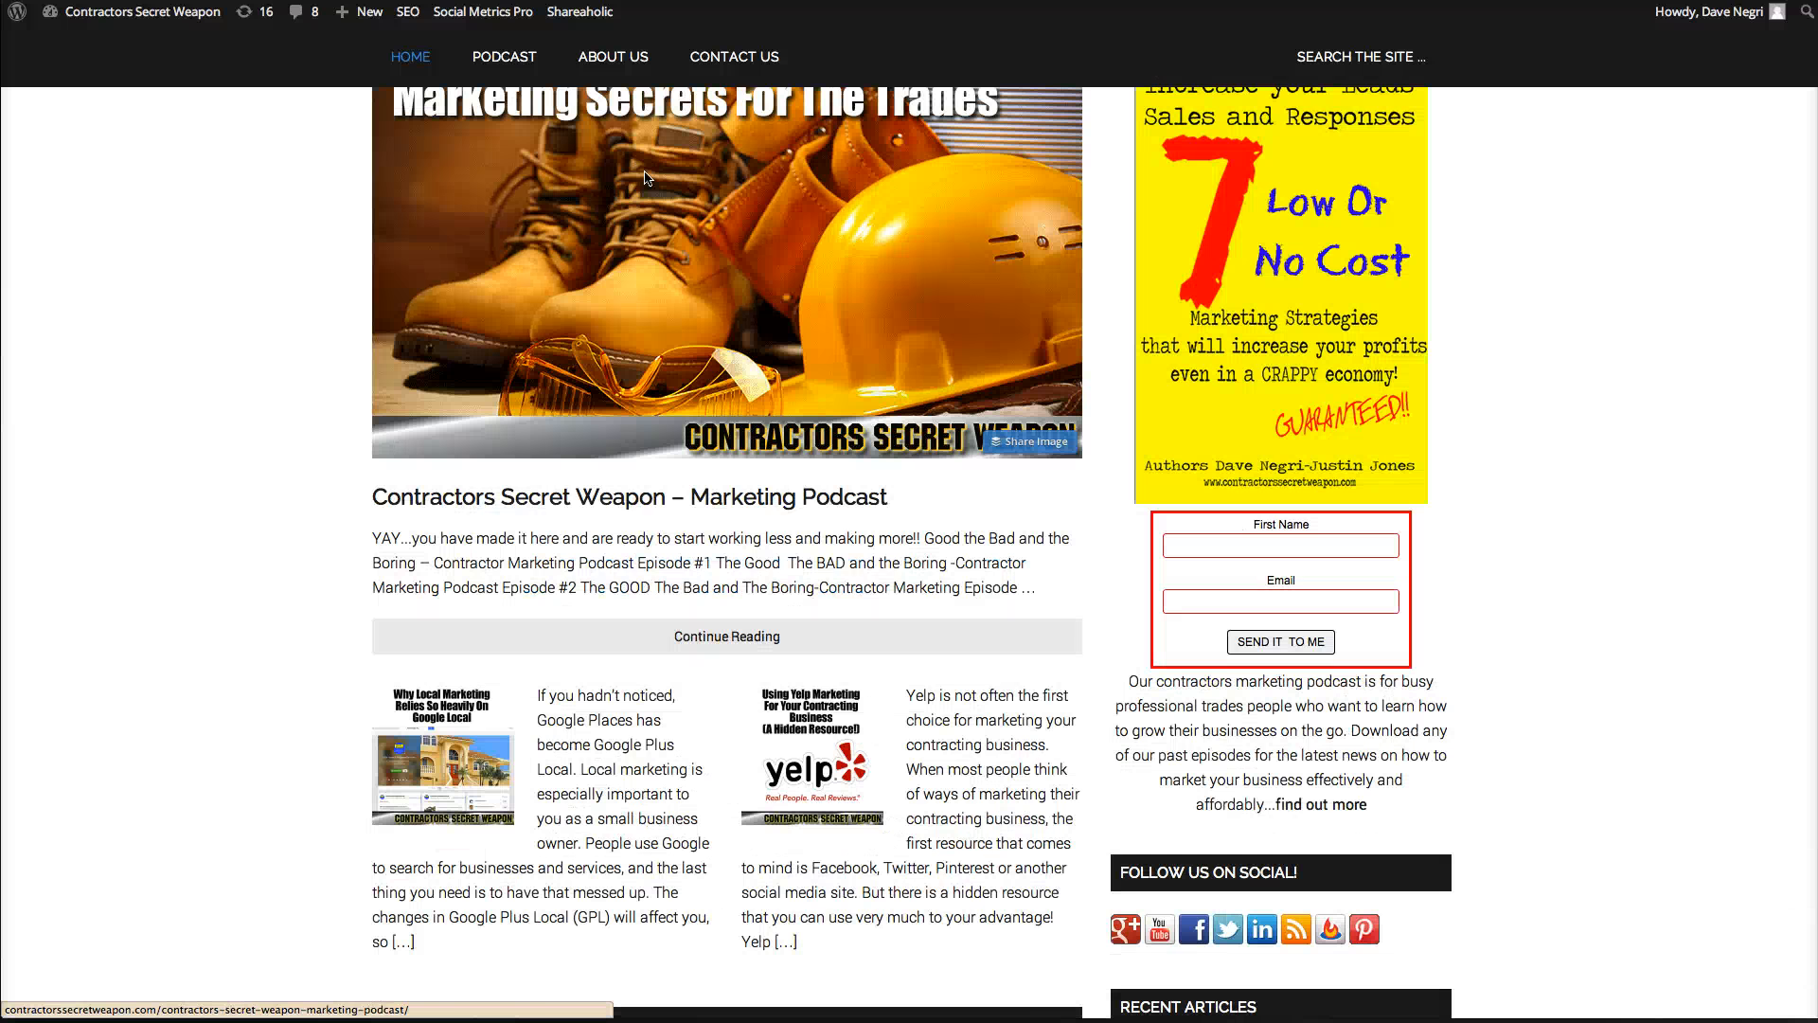
scroll(643, 170, "up", 6)
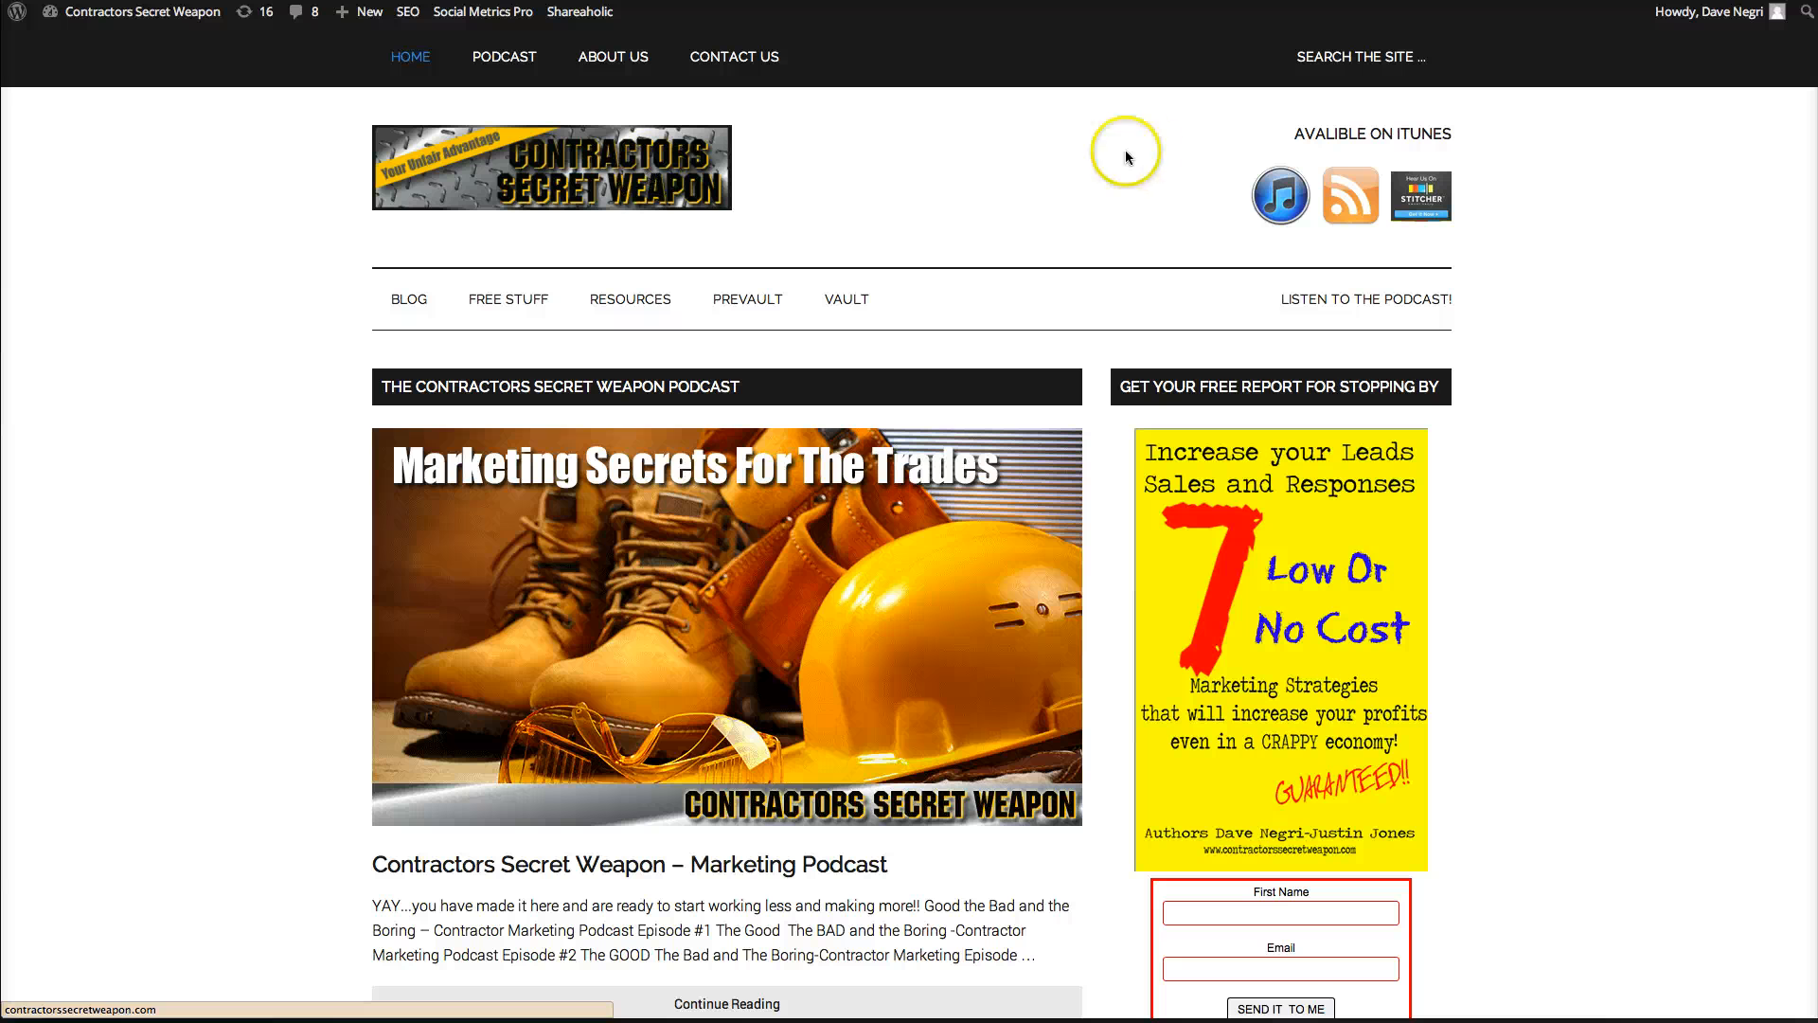